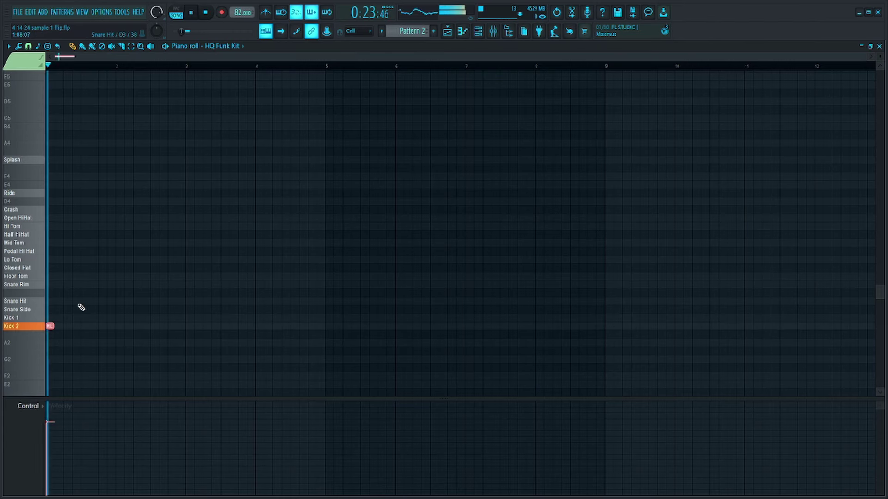
Start bar 1 with Kick 1 on steps 1 and 7, Snare Hits on steps 2, 4 and 5, and a flam before step 2.
ctrl+scroll(88, 310, up, 3)
click(139, 301)
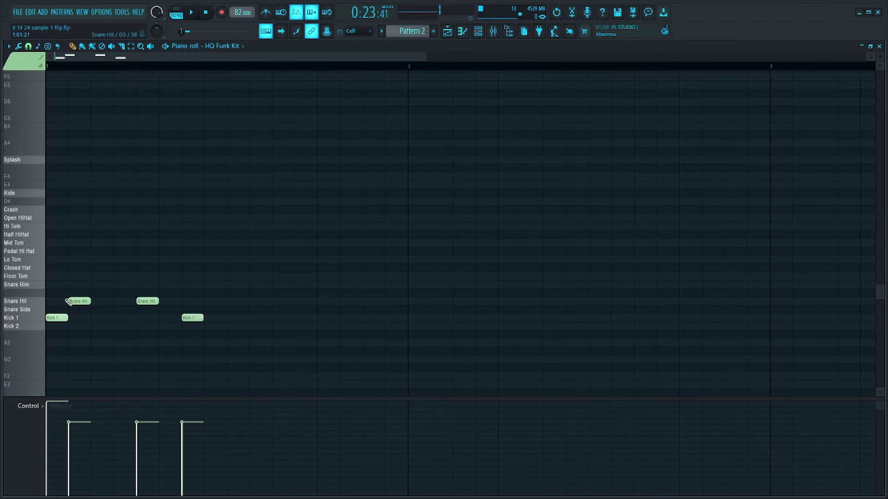
key(space)
drag(62, 300, 124, 303)
key(space)
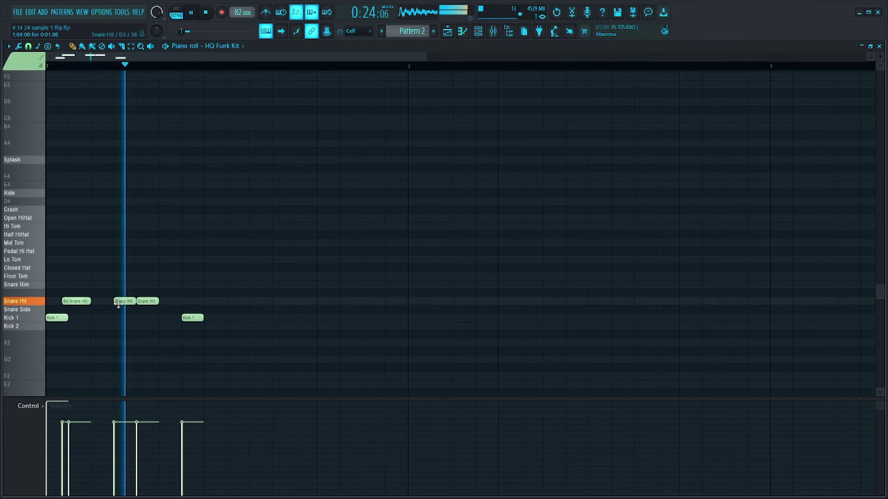
Add a Snare Hit on beat 4 of bar 1 and Kick 1 notes on steps 14, 16 and the start of bar 2.
key(space)
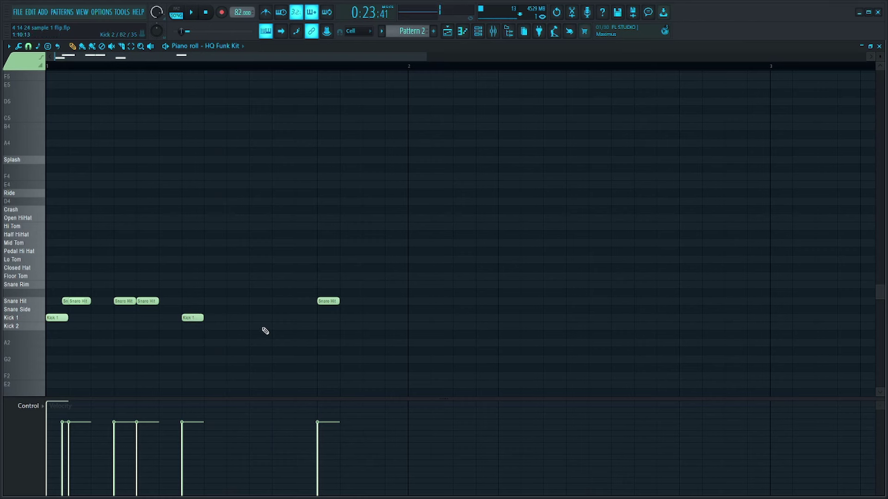
key(space)
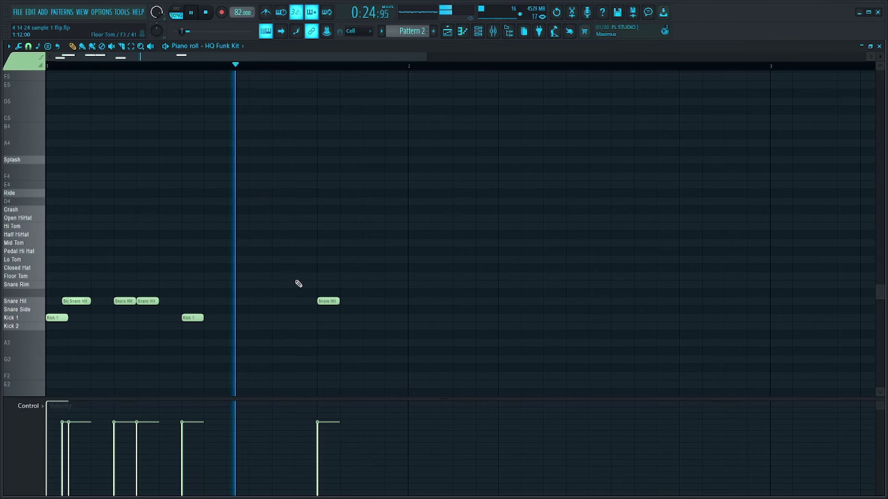
key(space)
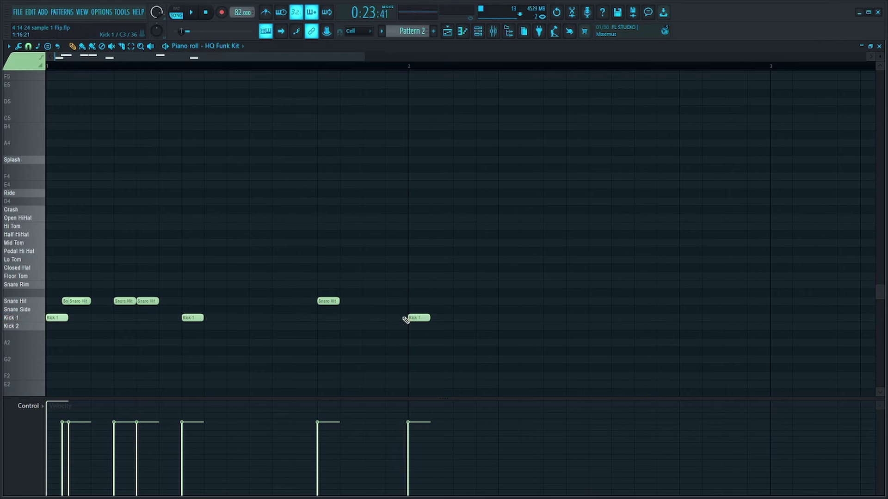
click(337, 319)
key(space)
mouse_move(395, 318)
mouse_down()
mouse_move(410, 327)
mouse_move(399, 318)
mouse_up()
ctrl+scroll(356, 292, down, 3)
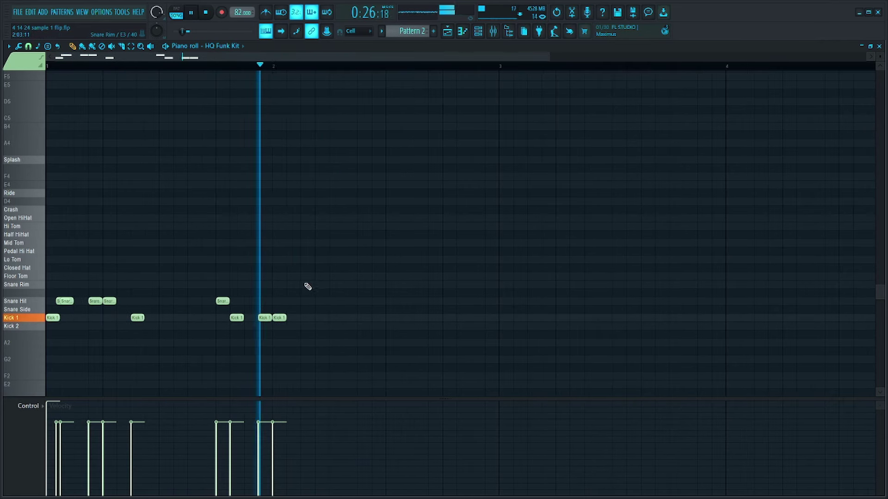
Place Snare Hits on beats 2 and 4 of bar 2 and repeat them through bars 3 and 4.
key(space)
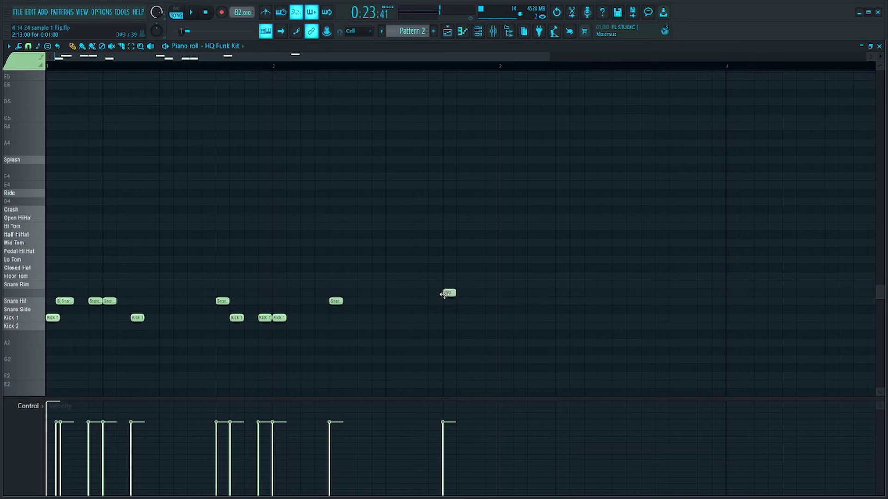
drag(444, 294, 444, 302)
ctrl+scroll(521, 260, down, 3)
drag(508, 231, 129, 302)
key(ctrl+b)
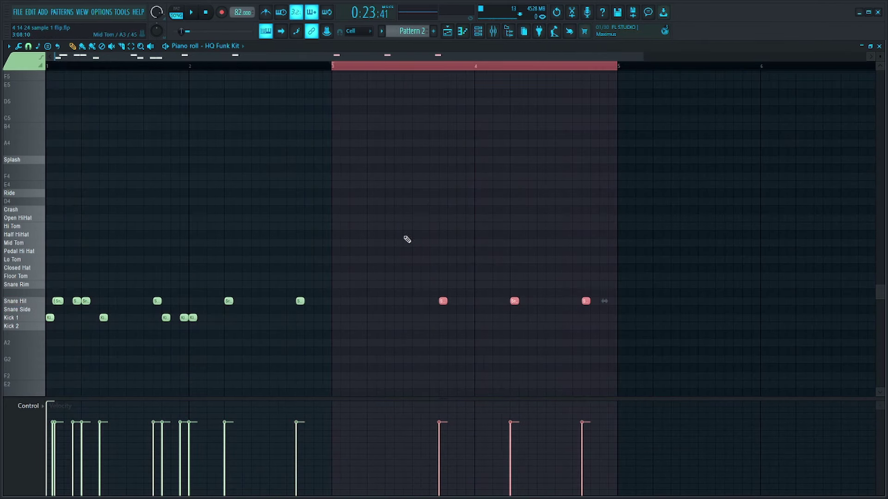
click(406, 70)
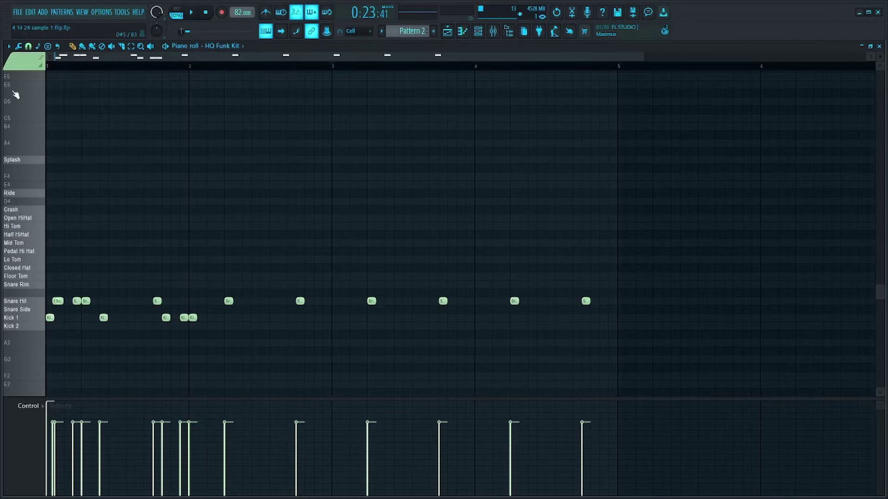
Layer Crash notes over the Kick 1 hits on steps 1 and 7 of bar 1.
scroll(57, 69, up, 3)
key(space)
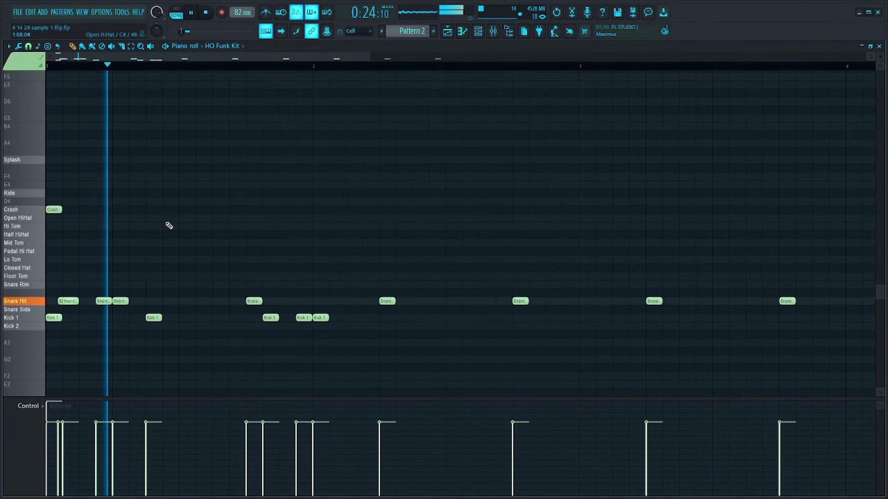
click(148, 210)
click(144, 65)
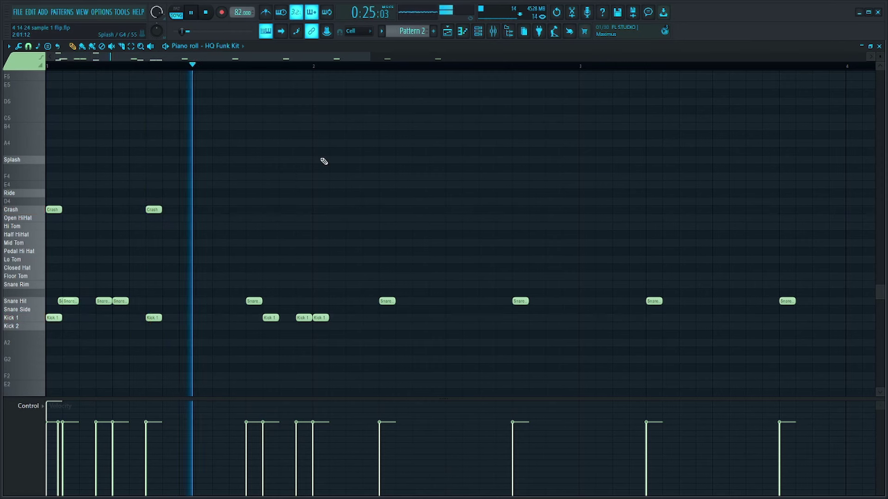
Add a Snare Hit on step 10 and Kick 1 notes on steps 11, 14 and 16 of bar 2, removing trial notes on steps 7 and 8.
scroll(316, 183, down, 2)
scroll(404, 309, up, 3)
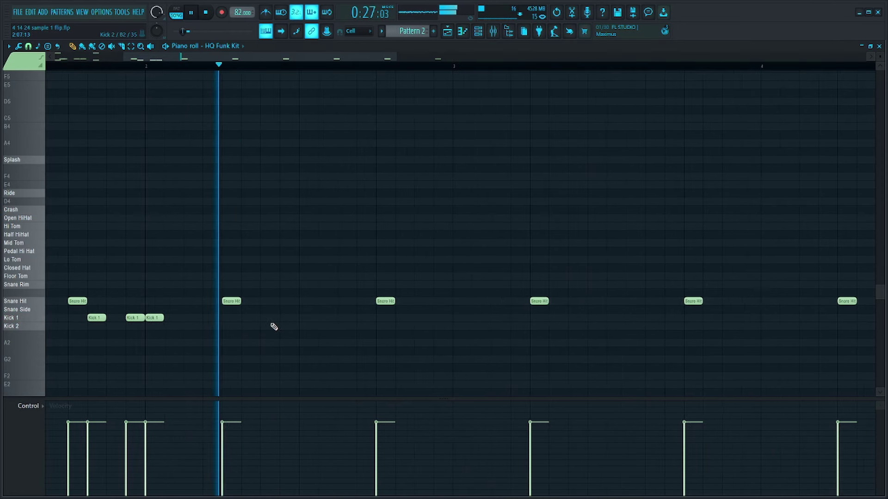
click(264, 310)
key(space)
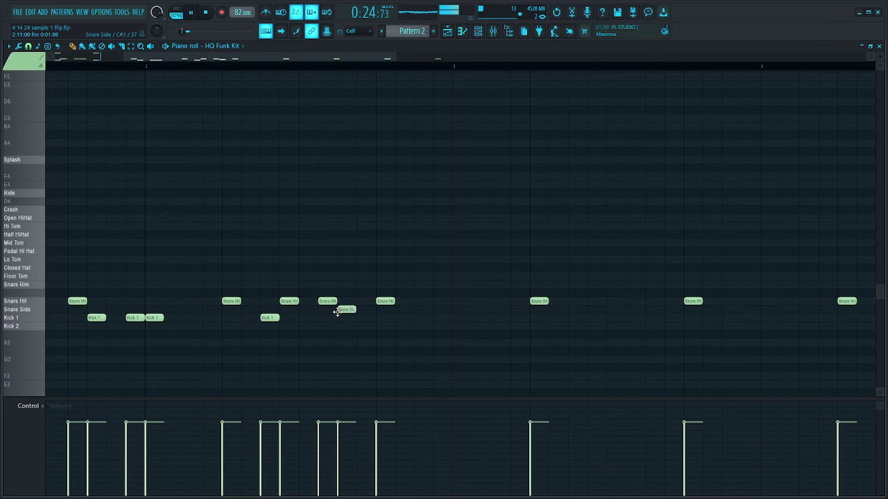
key(space)
right_click(289, 301)
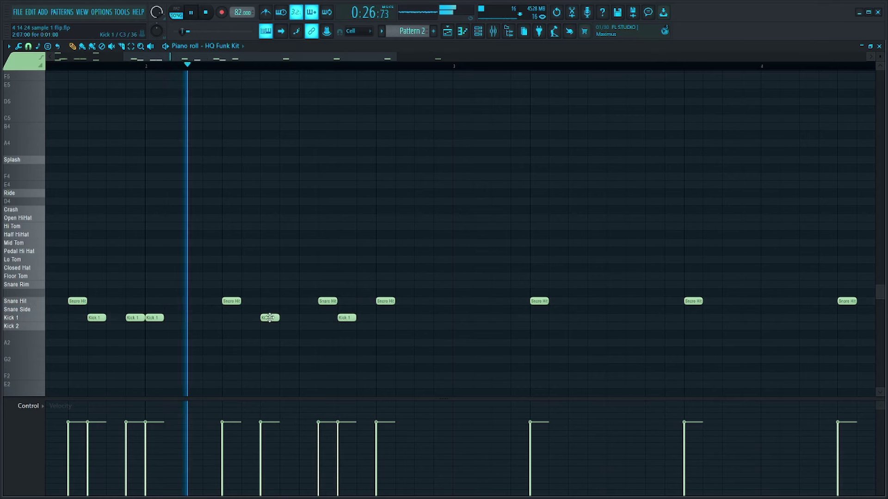
right_click(269, 317)
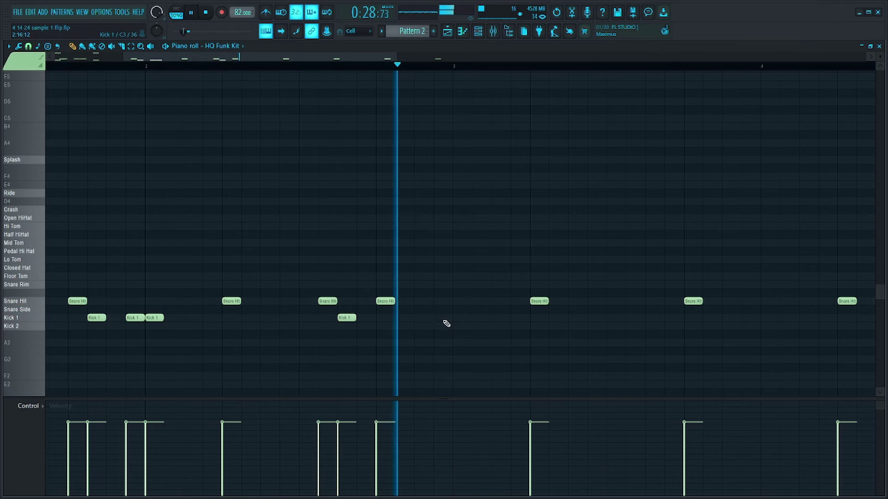
key(space)
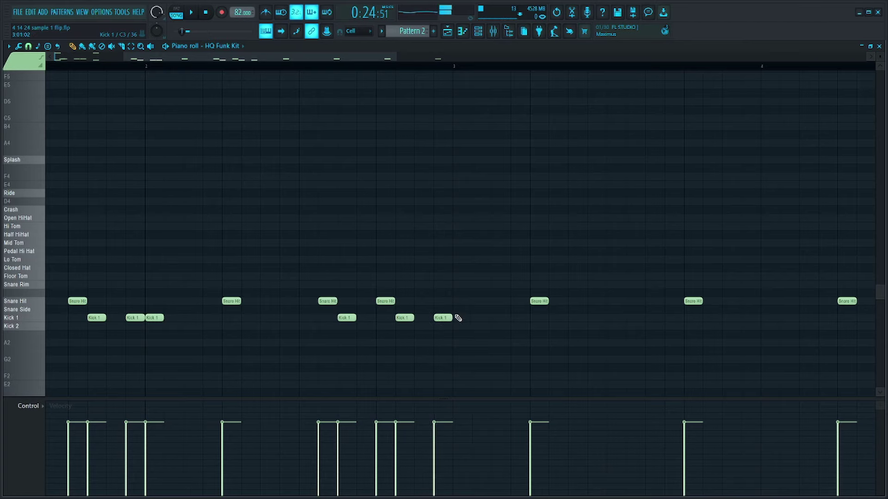
Delete the placeholder snares in bars 3 and 4, and duplicate the two-bar drum pattern into their place.
scroll(458, 318, down, 3)
drag(340, 304, 16, 342)
drag(636, 182, 329, 326)
key(Delete)
key(ctrl+a)
key(ctrl+b)
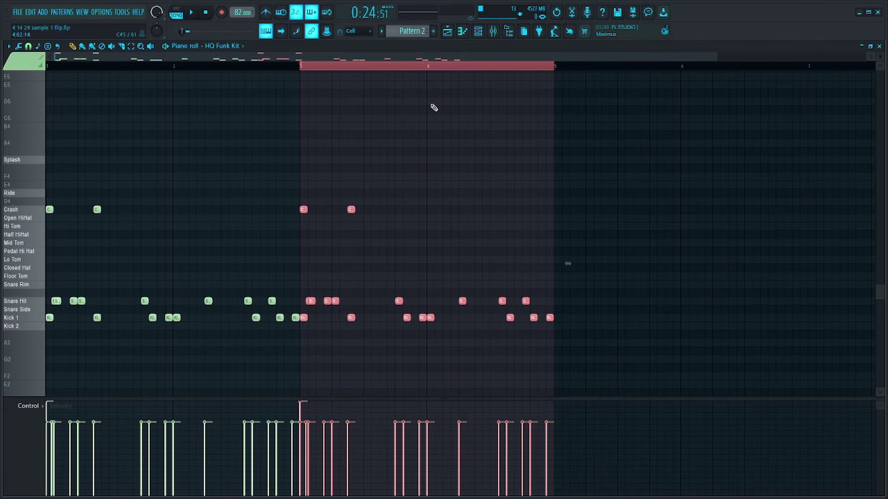
key(ctrl+d)
Vary bar 3 by replacing the Snare Hit on step 4 with a Kick 1.
scroll(413, 219, up, 2)
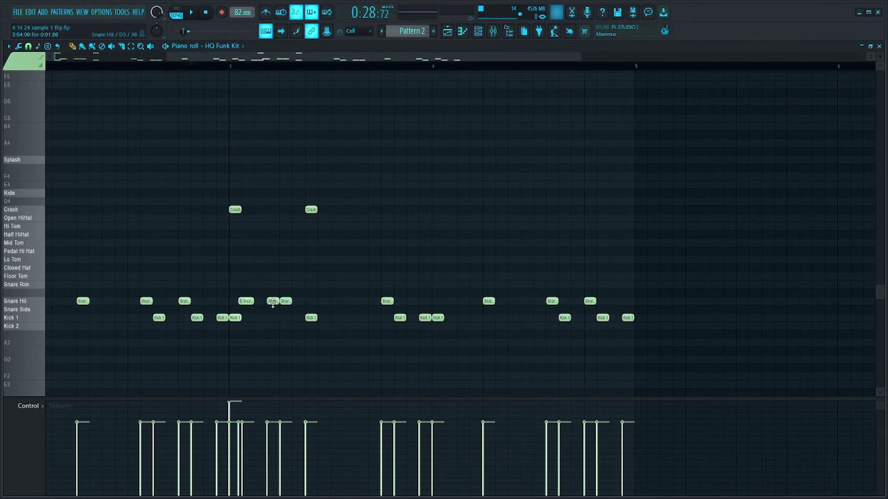
key(space)
key(space)
click(259, 318)
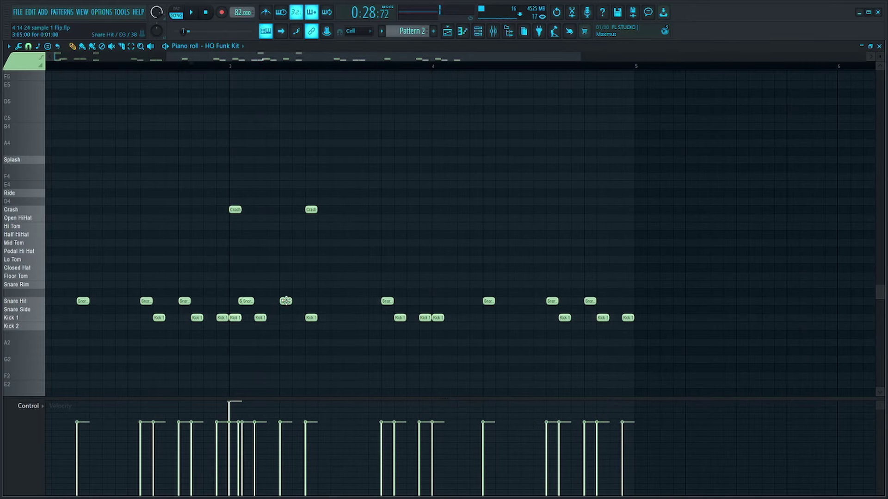
key(space)
drag(258, 319, 270, 319)
Turn the step 5 snare of bar 3 into a flam and add another Snare Hit on step 6.
key(space)
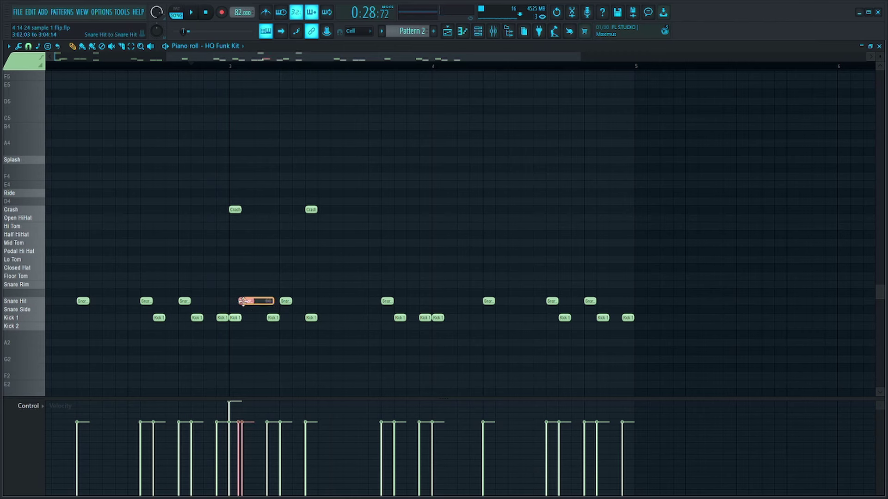
key(space)
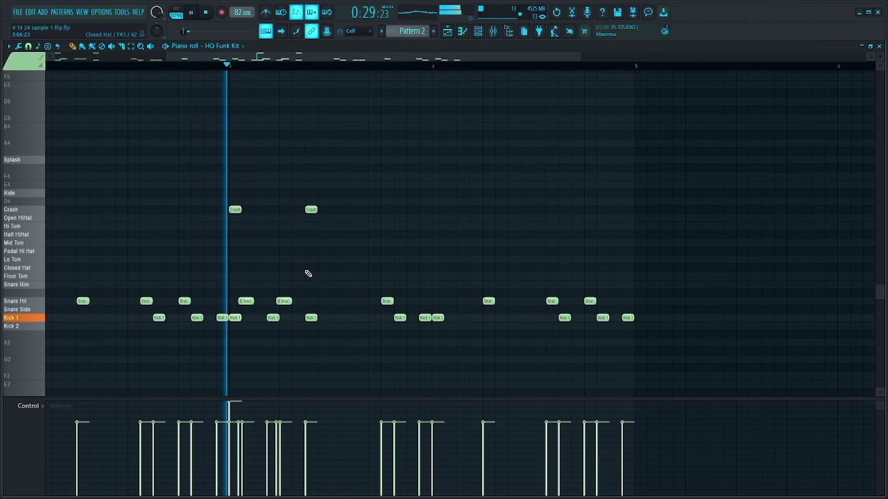
key(space)
scroll(297, 305, up, 1)
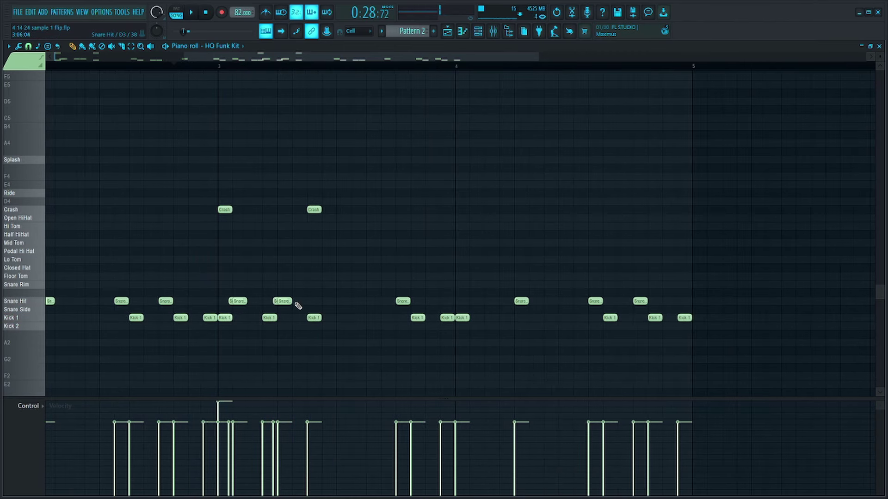
key(space)
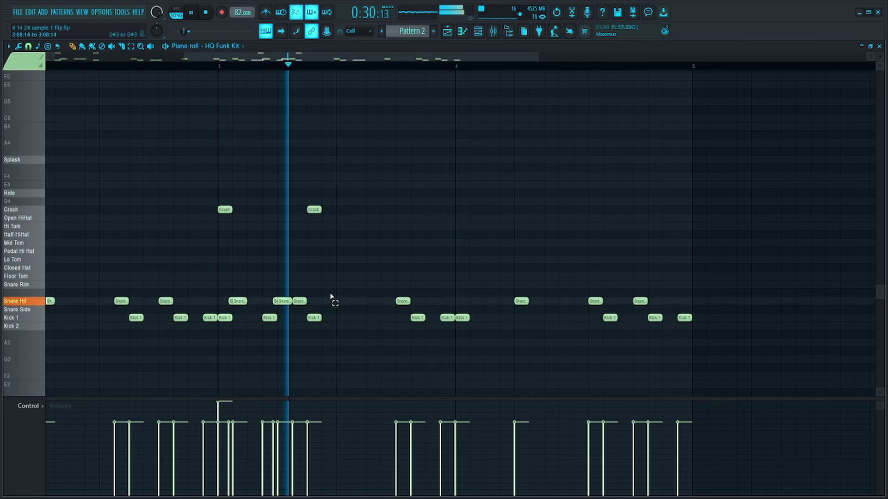
Replace the last Kick 1 of bar 4 with a Lo Tom fill: a flam on step 15 and a single hit on step 16.
scroll(588, 341, down, 2)
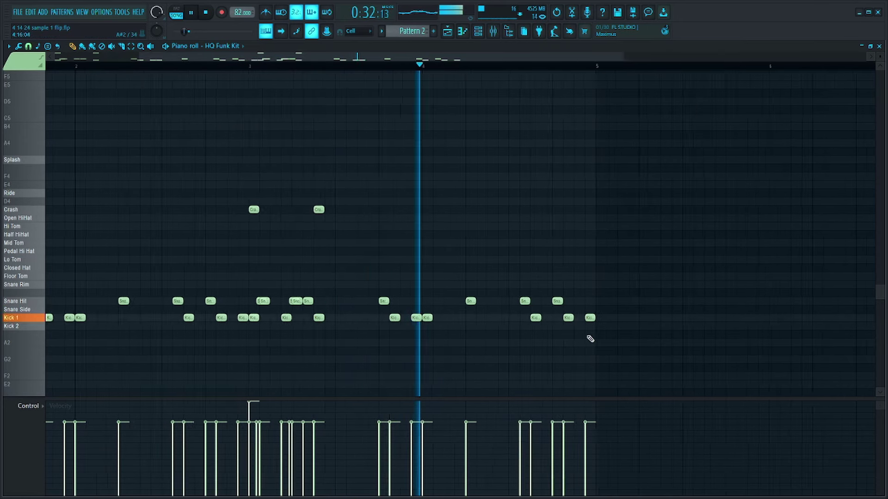
scroll(512, 301, up, 1)
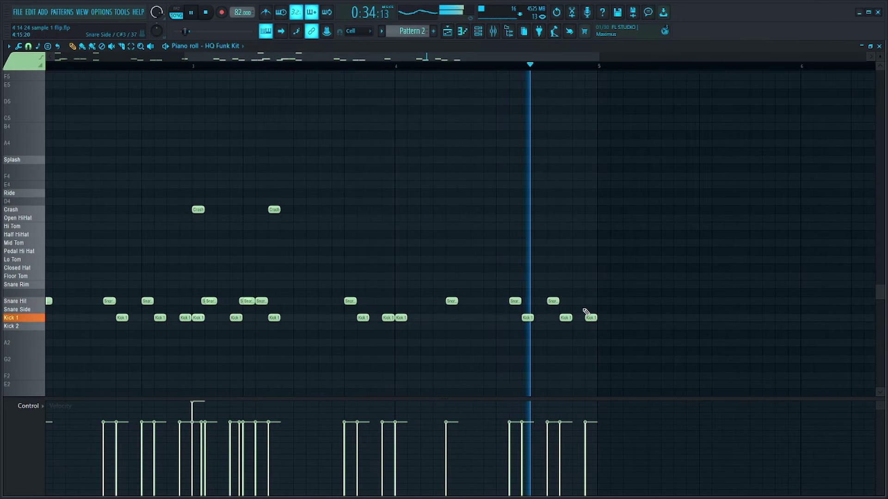
key(space)
key(Delete)
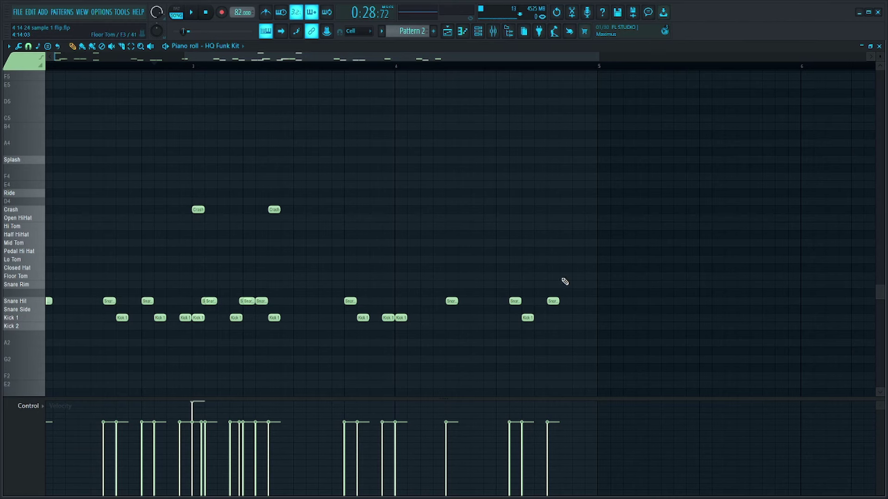
scroll(614, 282, up, 2)
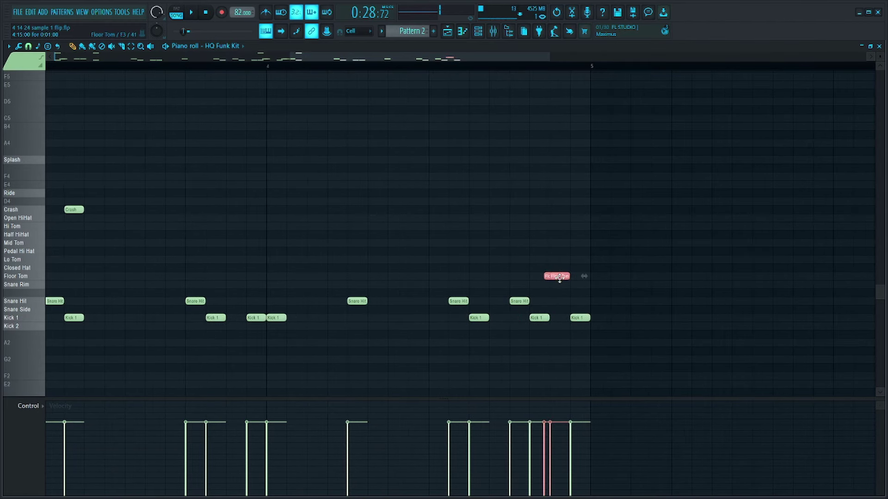
drag(597, 281, 547, 331)
key(Delete)
key(space)
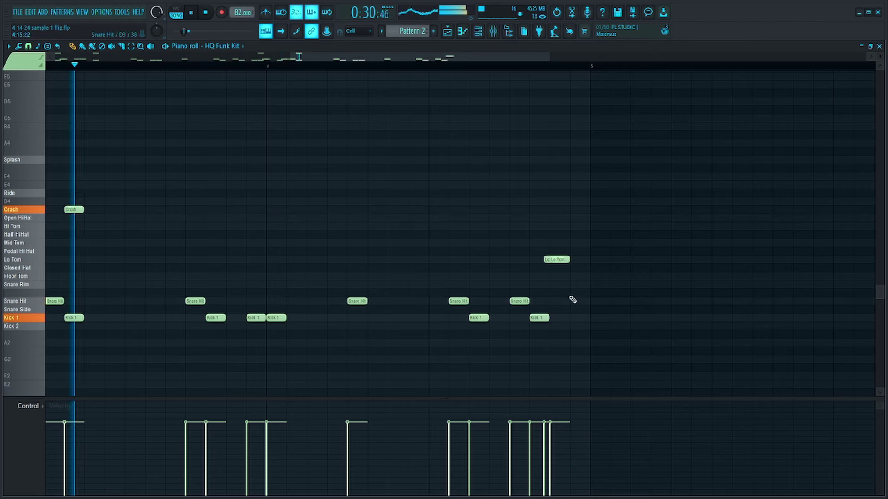
click(578, 260)
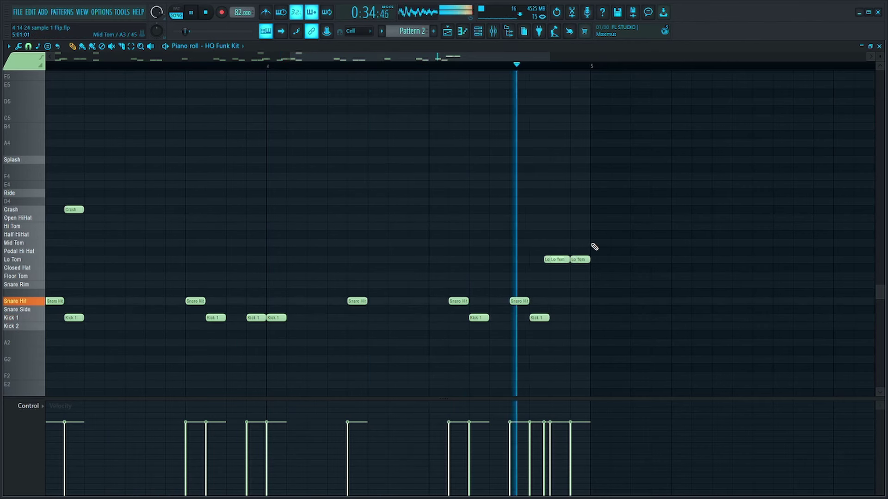
Duplicate the whole four-bar drum pattern into bars 5 to 8.
scroll(611, 226, down, 3)
key(space)
key(ctrl+a)
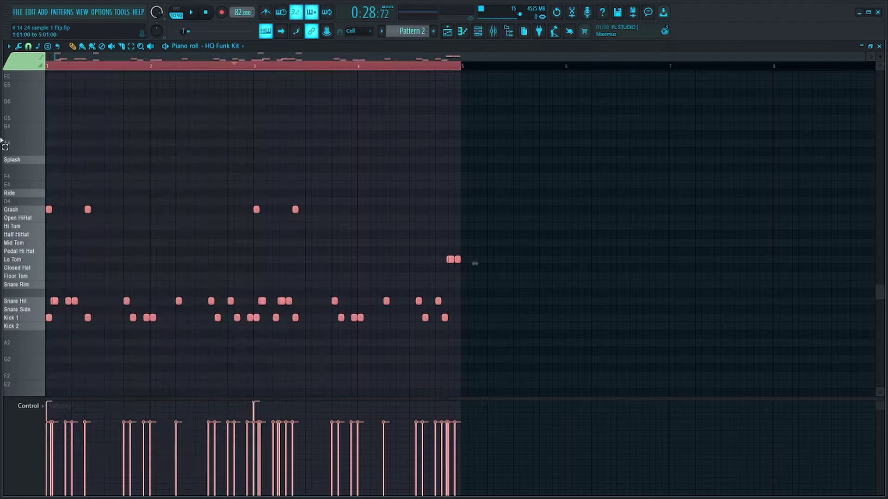
key(ctrl+b)
click(461, 76)
click(403, 65)
Play back the duplicated bars and add a Snare Hit on step 2 of bar 8, right after the opening kick.
key(space)
scroll(588, 152, right, 4)
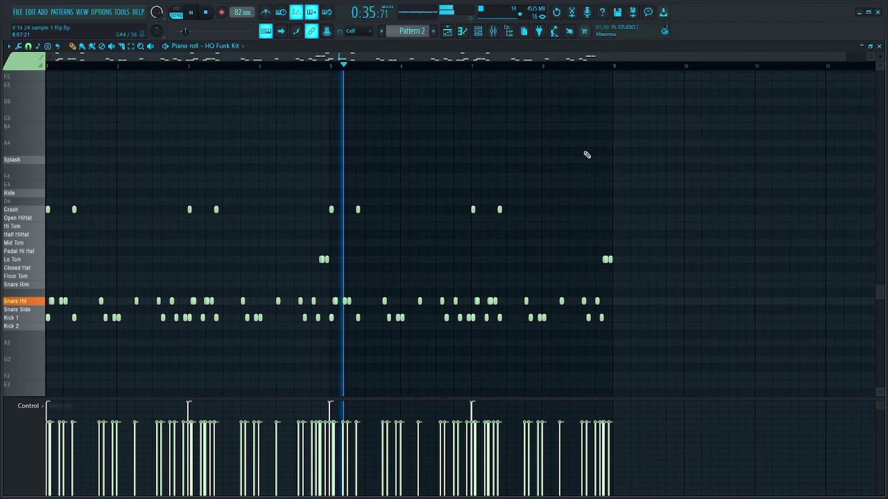
scroll(614, 155, up, 1)
scroll(317, 286, up, 2)
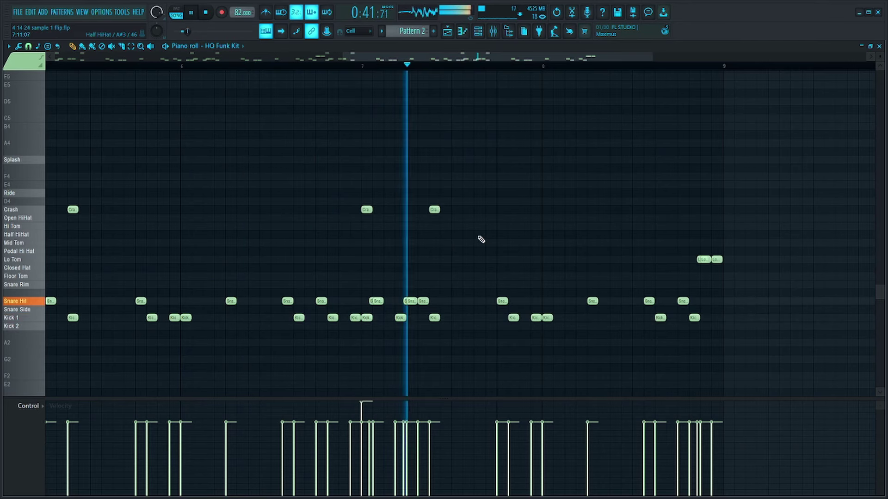
scroll(721, 261, down, 2)
scroll(439, 248, up, 3)
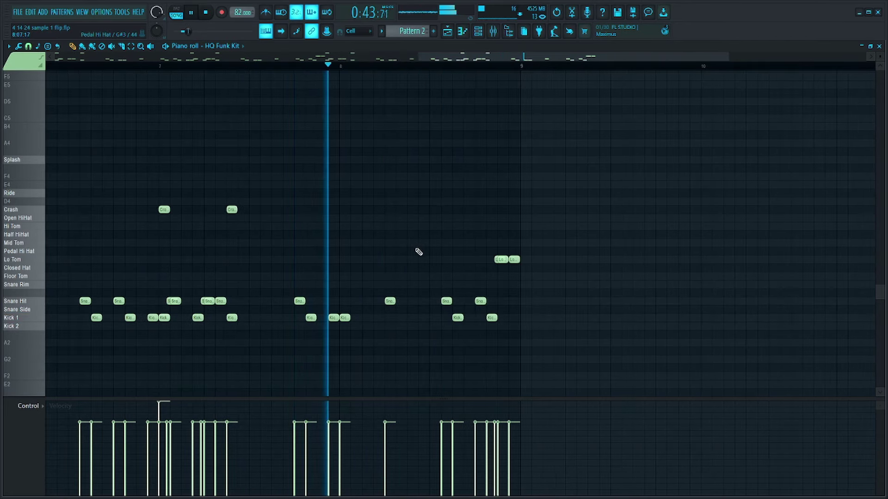
scroll(415, 264, up, 1)
key(space)
scroll(415, 264, up, 1)
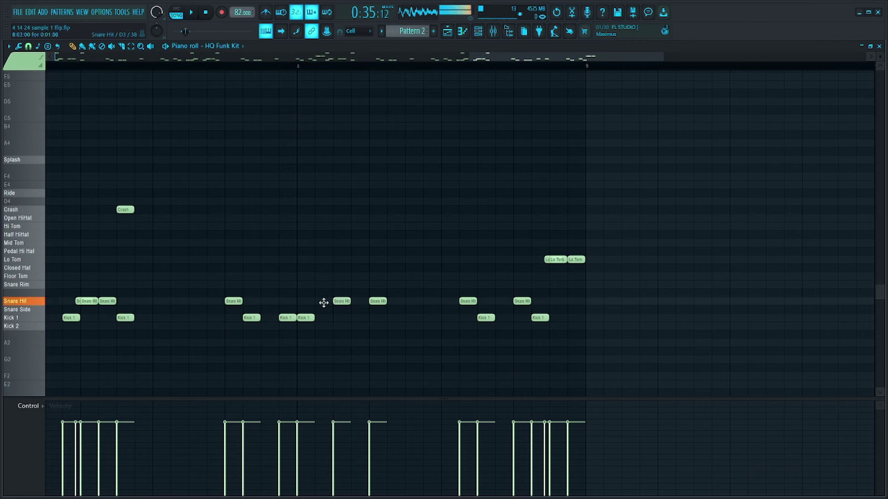
click(251, 60)
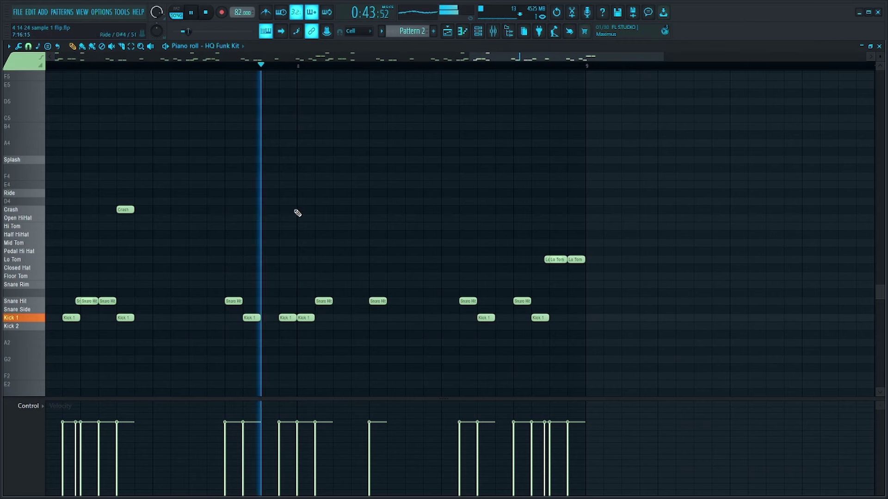
Turn the step 2 snare of bar 8 into a flam and delete the Snare Hit on step 5.
key(space)
key(space)
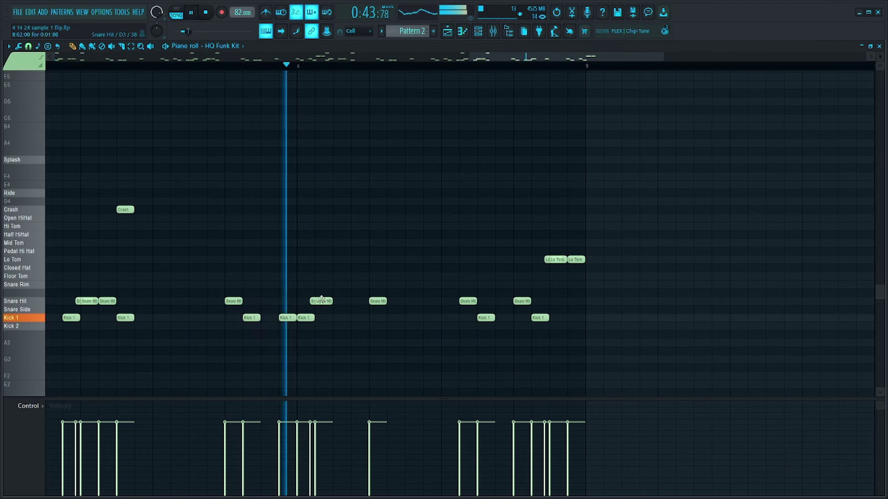
drag(373, 289, 303, 322)
key(Delete)
key(space)
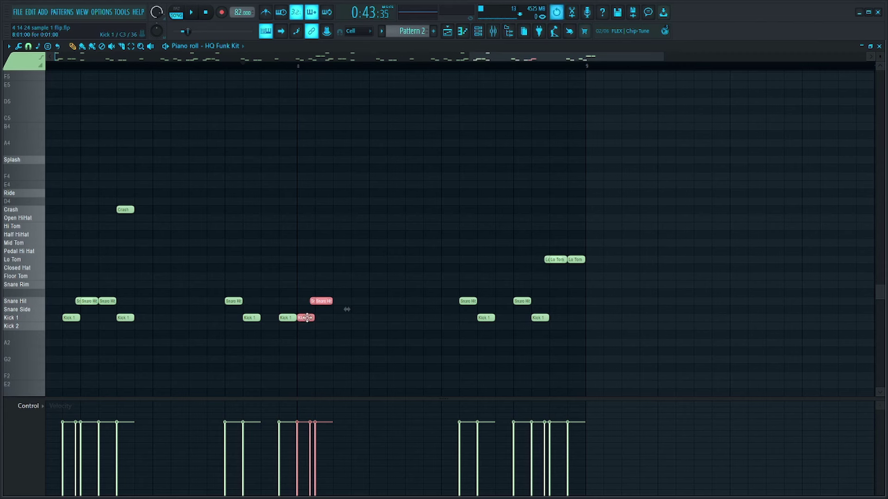
Copy bar 8's opening kick and snare flam, placing the Kick 1 on step 4 and the flam on step 5.
drag(359, 280, 376, 318)
key(space)
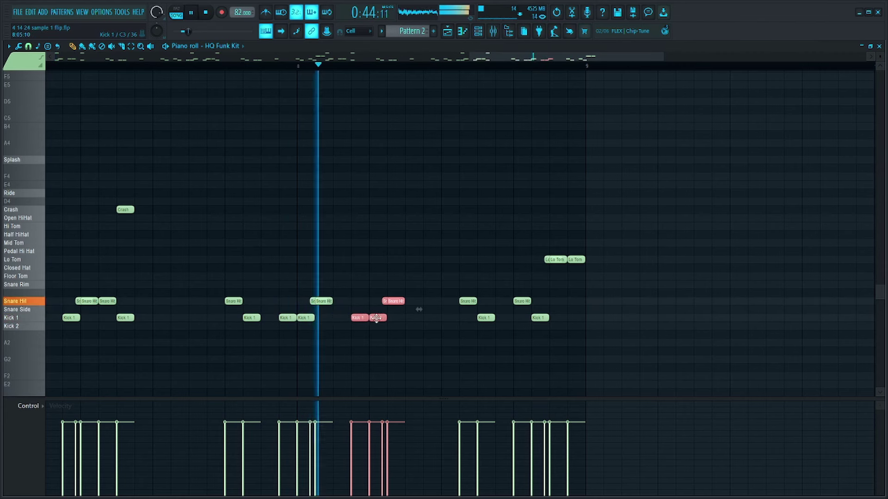
key(space)
click(474, 266)
drag(416, 280, 350, 317)
key(space)
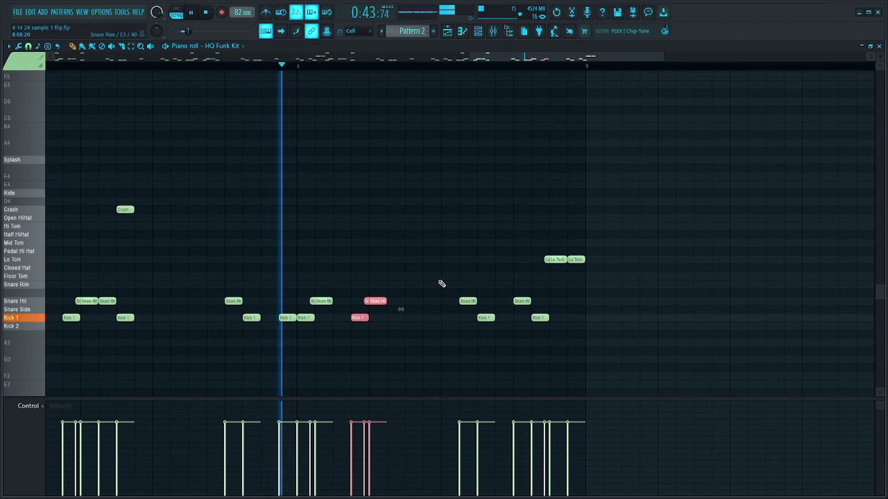
Add a Kick 1 on step 7 of bar 8 and delete all the notes after it.
key(space)
click(431, 296)
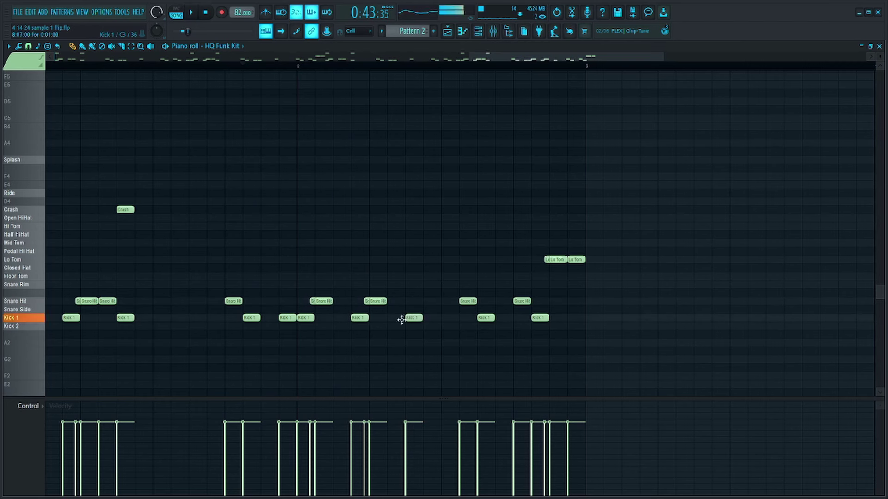
drag(634, 233, 452, 351)
key(Delete)
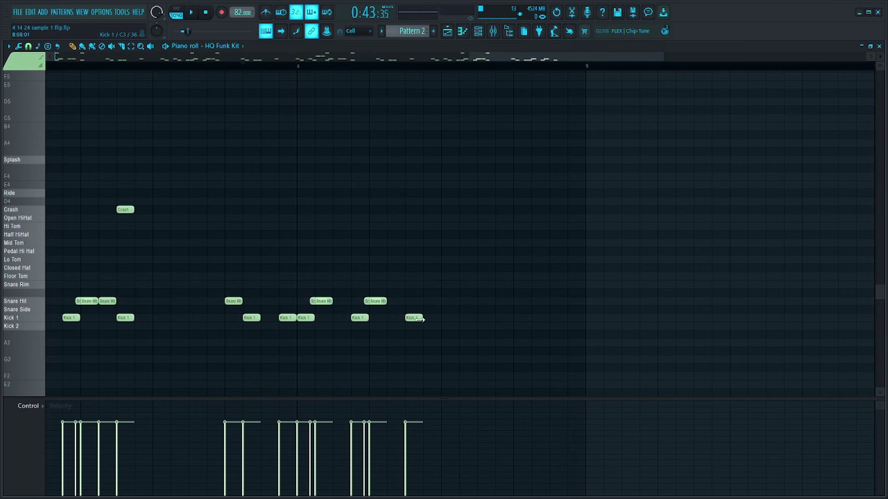
Play back bar 8 and add a Splash on step 7 together with the kick.
key(space)
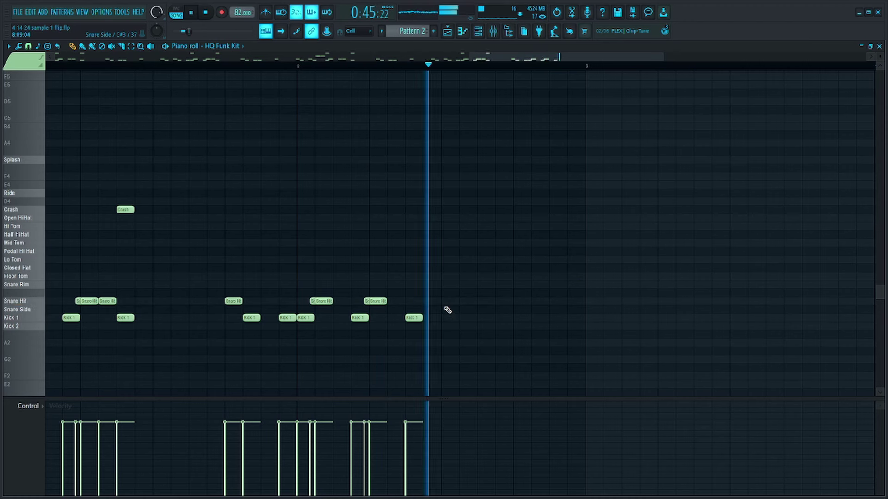
key(space)
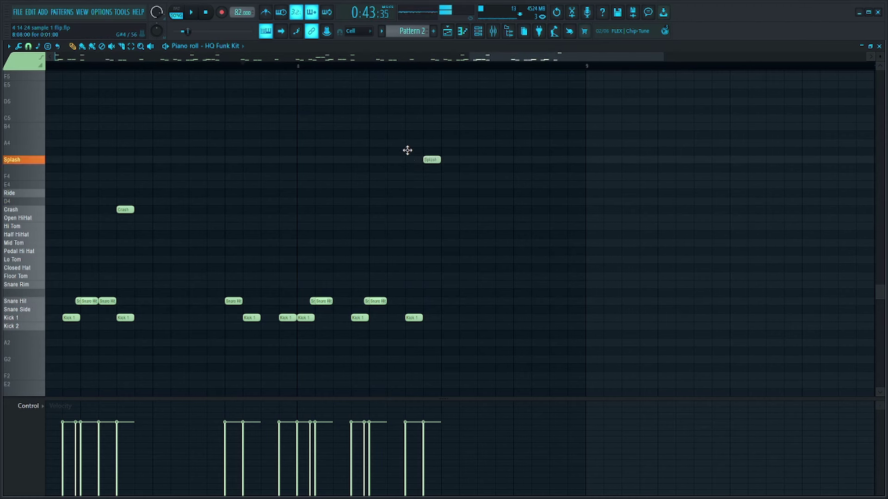
drag(407, 164, 402, 165)
key(space)
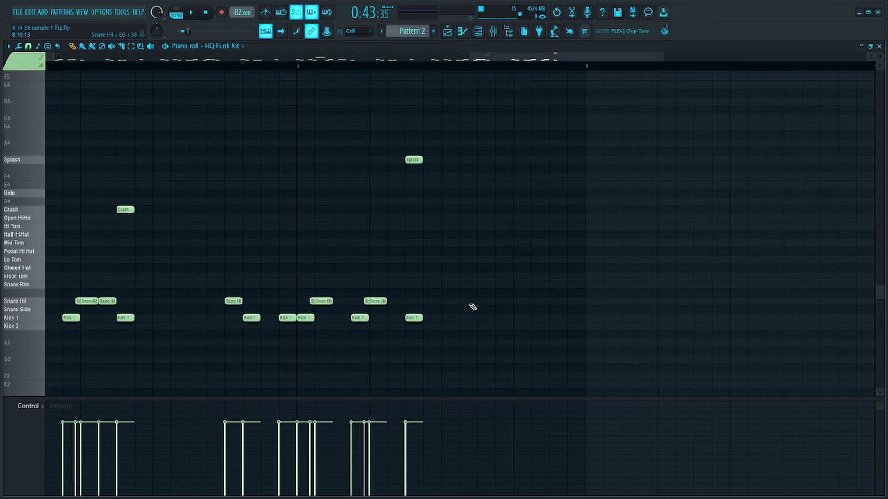
Build a bar 8 fill: Snare Hits on steps 11 and 12, Mid Toms on 13 and 14, Lo Tom on 15, Floor Tom on 16, with tom flams.
scroll(531, 289, up, 2)
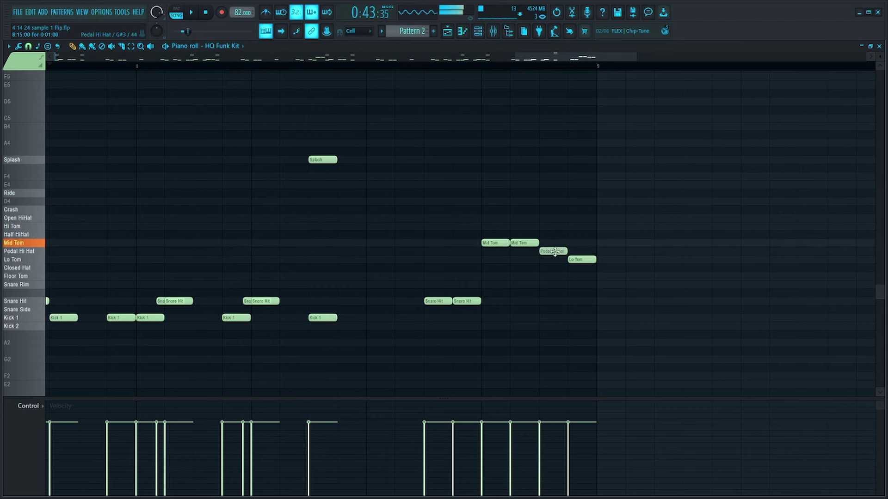
right_click(503, 245)
key(space)
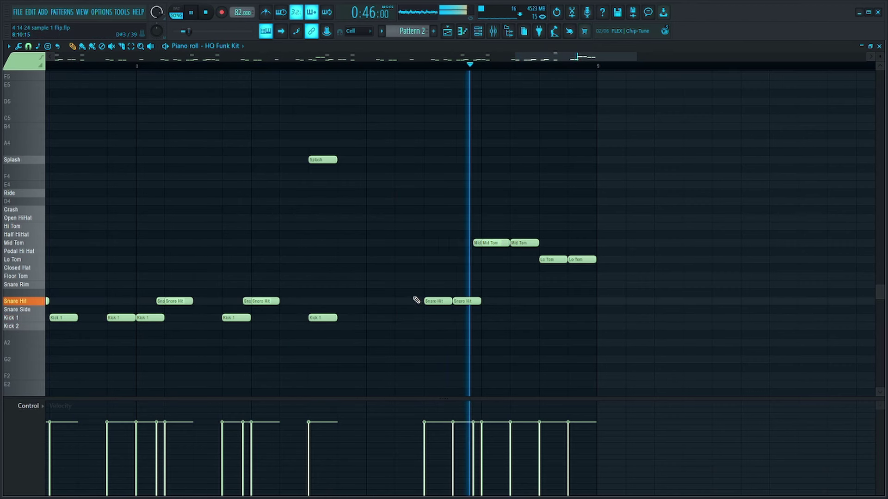
key(space)
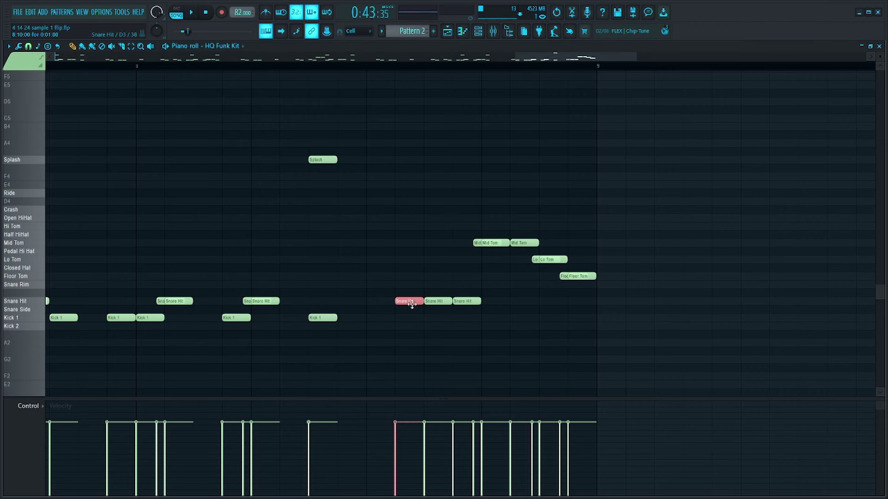
Chop the step 10 snare of bar 8 into a four-hit roll with rising velocities.
key(space)
drag(394, 485, 418, 445)
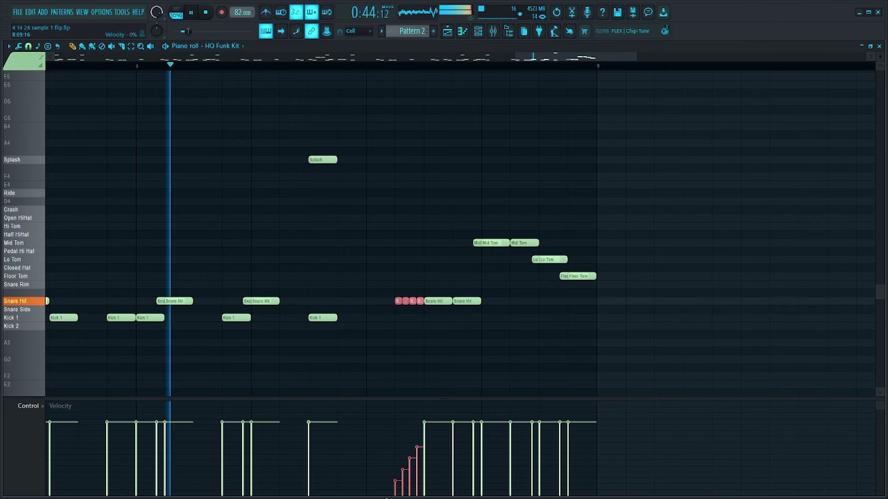
key(ctrl+d)
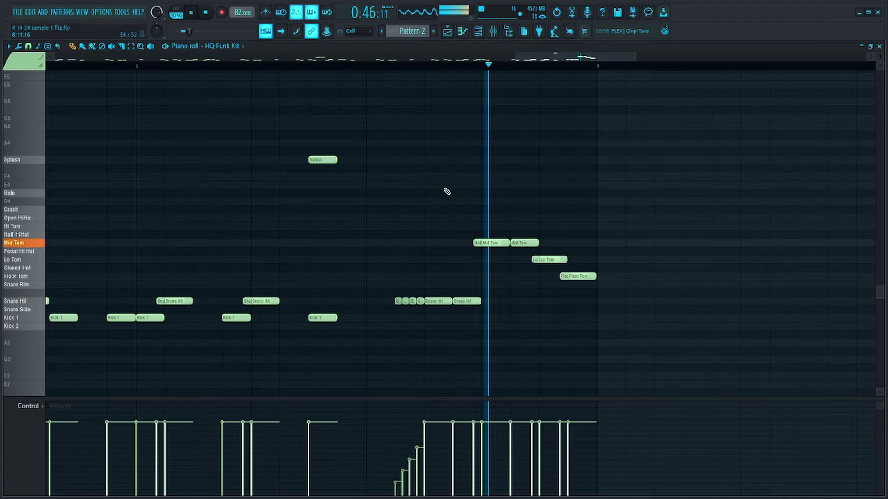
Add Open HiHat notes on steps 1 and 7 of bar 1, together with the crashes.
scroll(444, 186, down, 6)
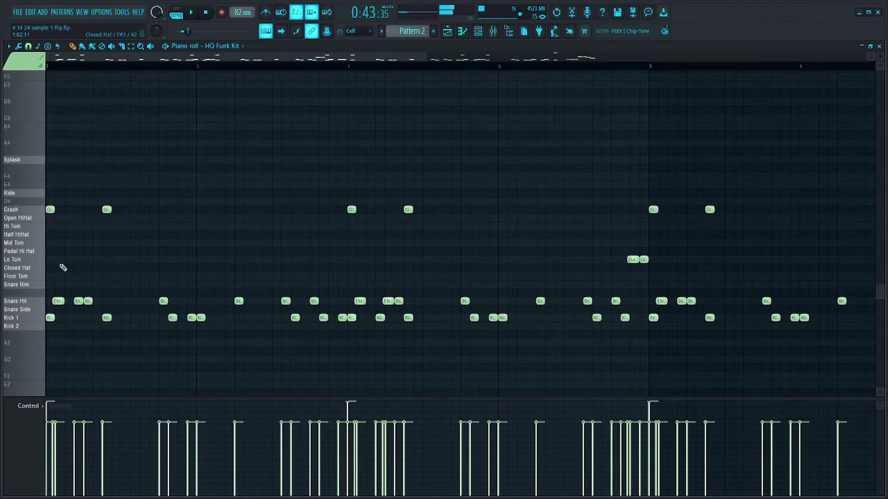
scroll(69, 273, up, 2)
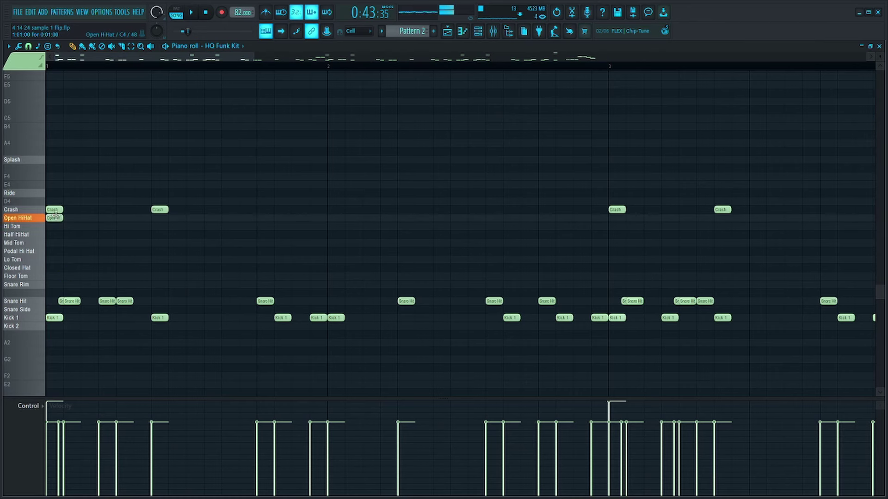
key(space)
key(space)
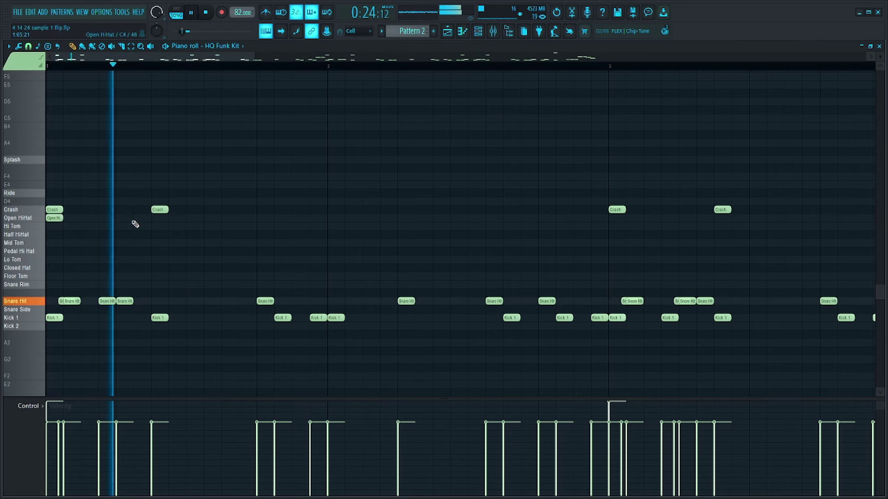
key(space)
key(space)
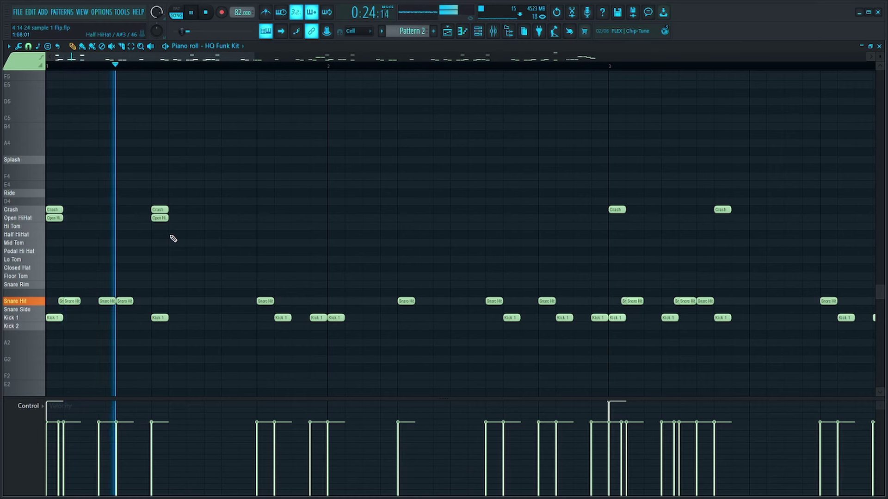
Add a Closed Hat on step 5 of bar 1 and play it back.
key(space)
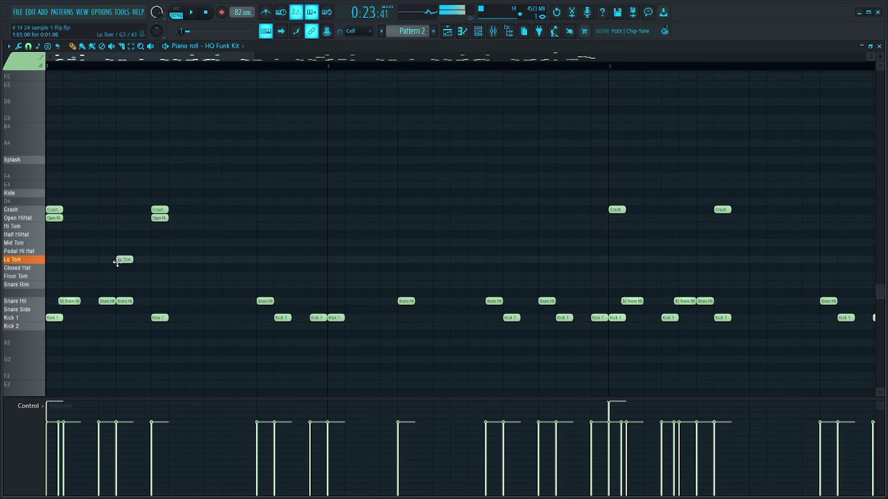
key(space)
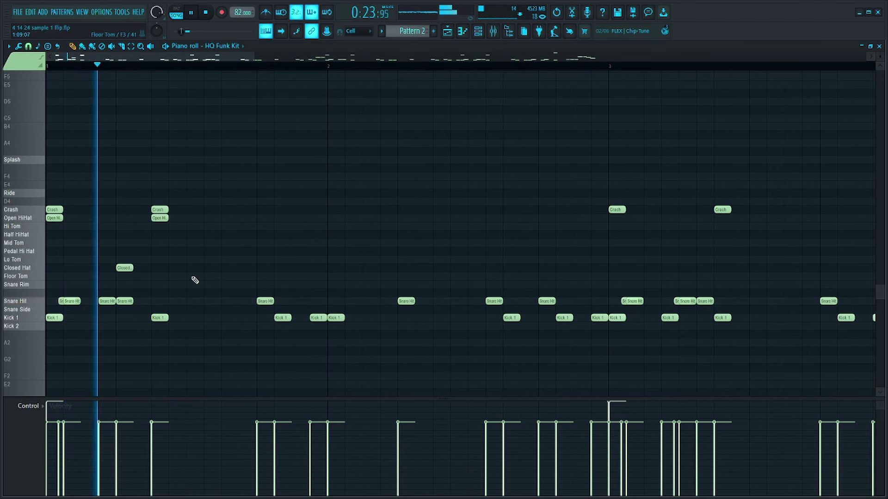
key(space)
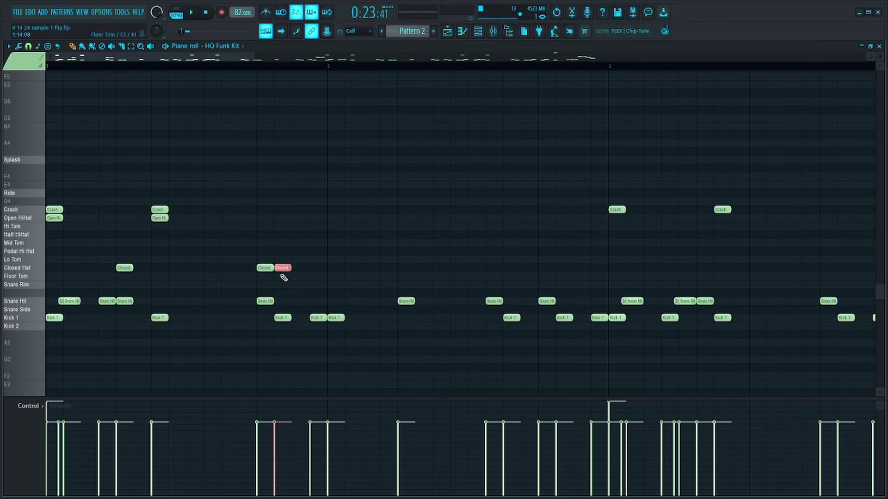
Repeat the pair of Closed Hats, with a softer second hit, from step 13 of bar 1 to the end of bar 2.
key(ctrl+b)
key(ctrl+b)
key(ctrl+b)
key(ctrl+b)
key(ctrl+b)
key(ctrl+b)
key(ctrl+b)
key(ctrl+b)
key(ctrl+b)
key(ctrl+b)
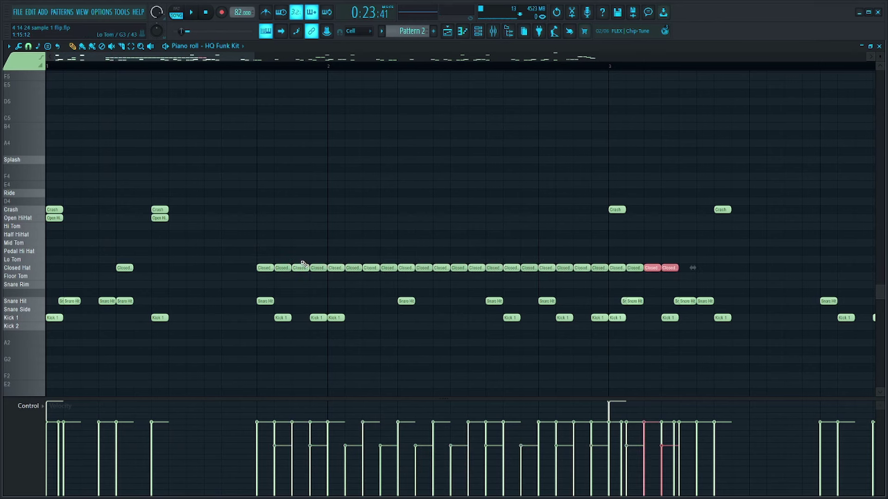
key(space)
key(ctrl+z)
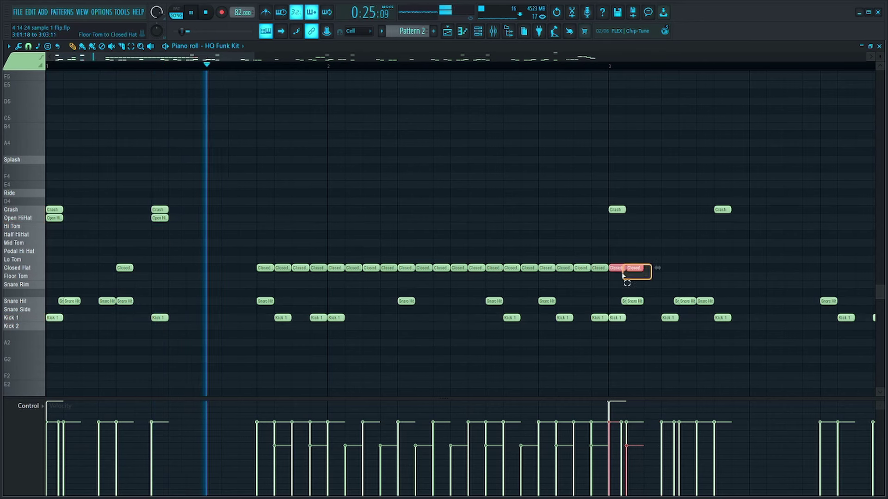
key(Delete)
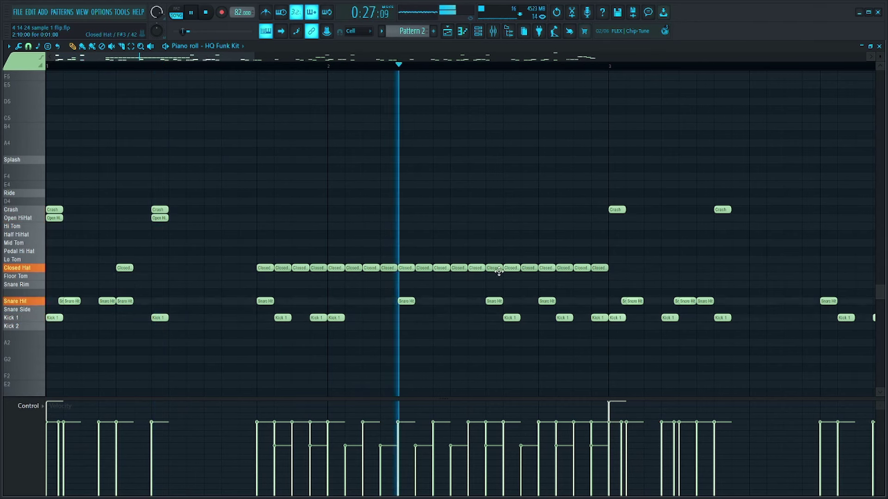
Change the Closed Hat on step 11 of bar 2 to an Open HiHat and remove the Closed Hat on step 12.
drag(511, 268, 508, 235)
key(space)
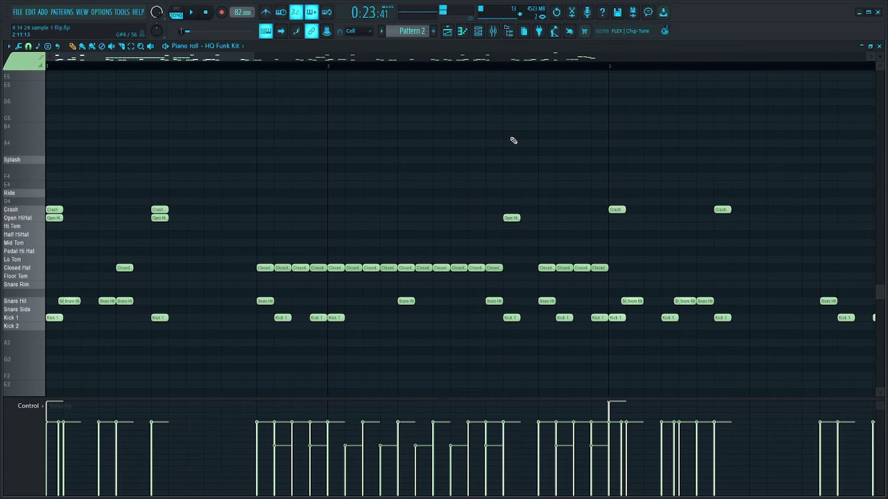
scroll(606, 256, down, 3)
key(space)
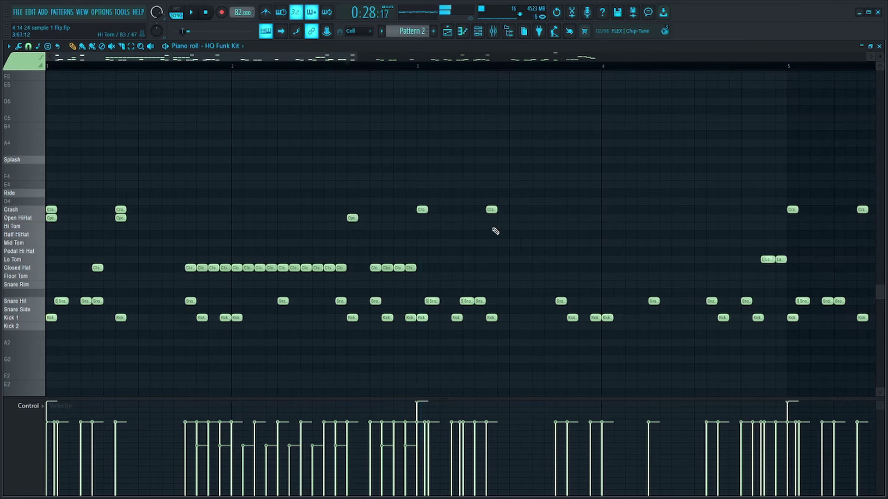
Duplicate the hi-hat notes of bars 1 and 2 into bars 3 and 4, deleting the Closed Hats on steps 13 to 16 of bar 4.
drag(465, 208, 26, 268)
drag(428, 208, 45, 283)
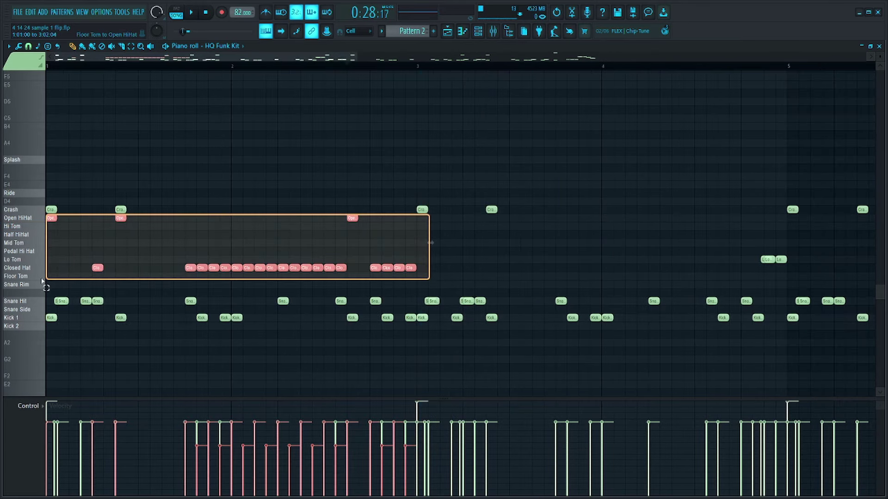
key(ctrl+b)
scroll(521, 231, down, 1)
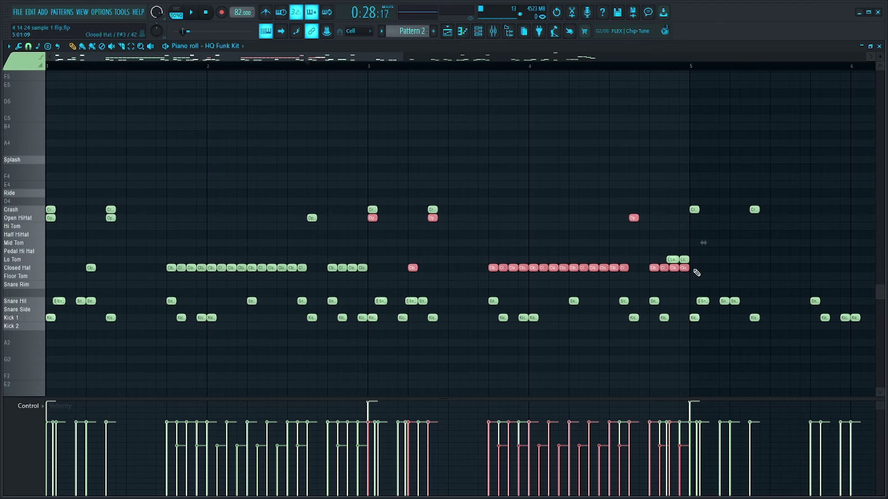
click(367, 69)
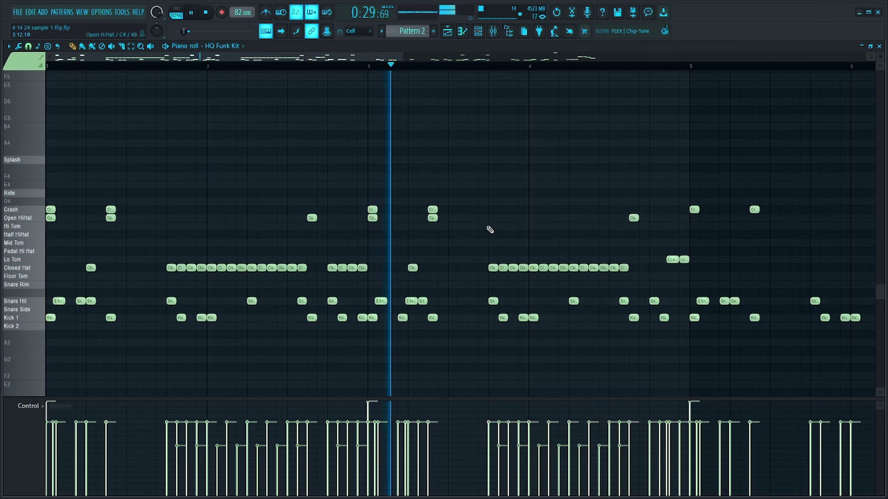
Try a Closed Hat on step 8 of bar 3, right after the second crash.
scroll(473, 254, up, 2)
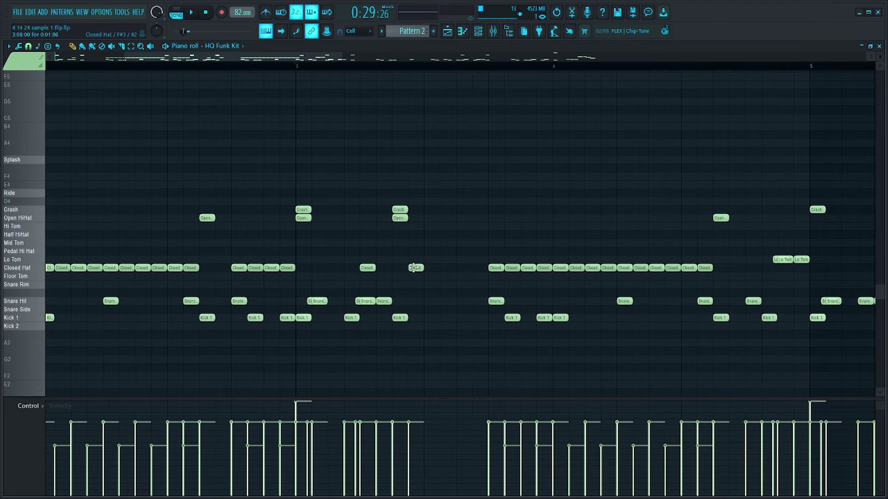
key(space)
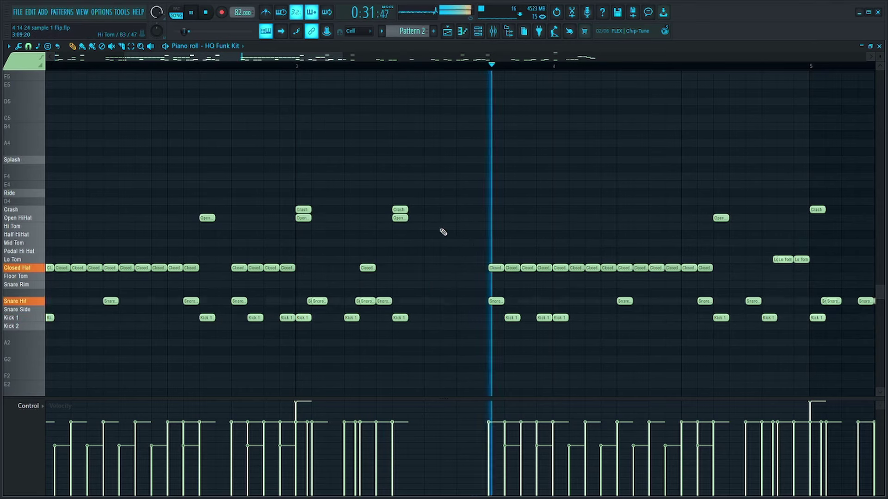
drag(476, 264, 410, 280)
Add a Closed Hat on step 13 and an Open HiHat on step 14 of bar 4, just before the tom fill.
click(459, 268)
key(space)
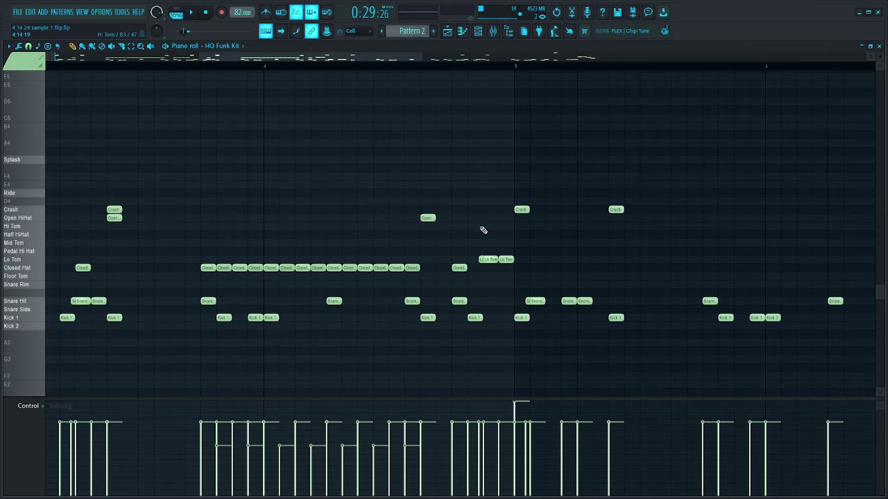
scroll(491, 221, down, 3)
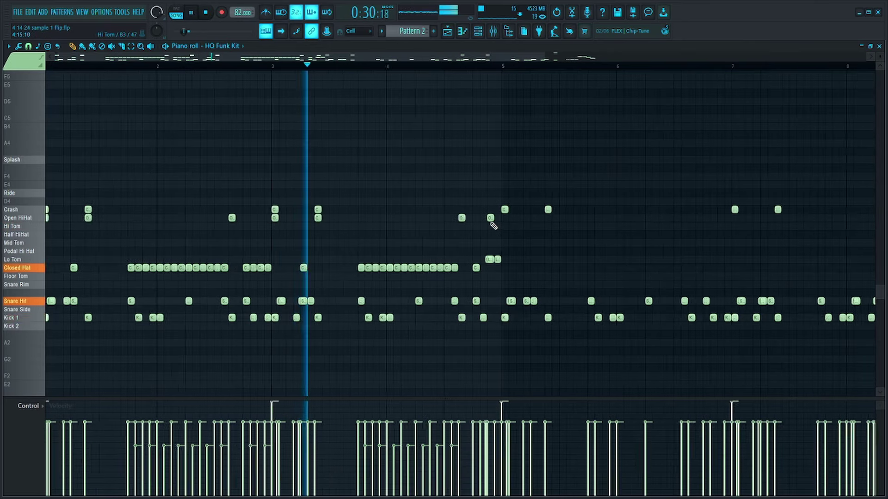
scroll(485, 221, up, 2)
drag(484, 220, 470, 220)
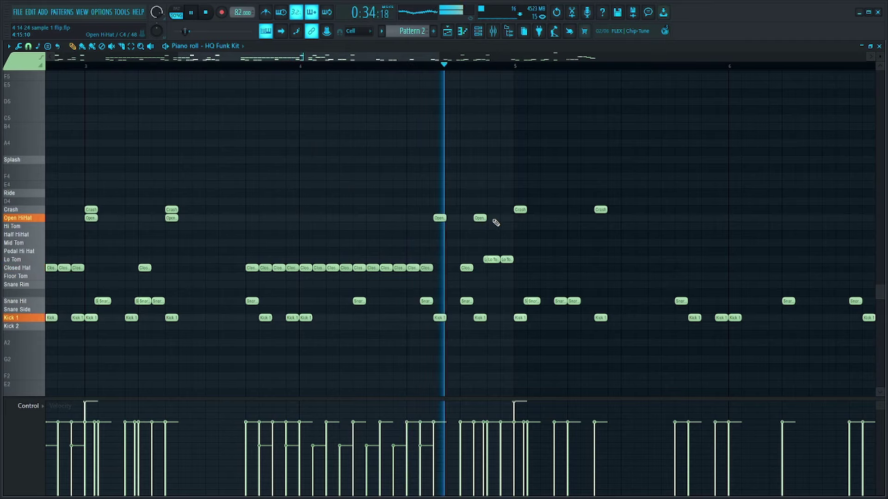
Duplicate the Closed Hat and Open HiHat notes of bars 1 to 4 into bars 5 to 8.
scroll(494, 225, down, 4)
drag(321, 69, 47, 67)
key(space)
double_click(31, 270)
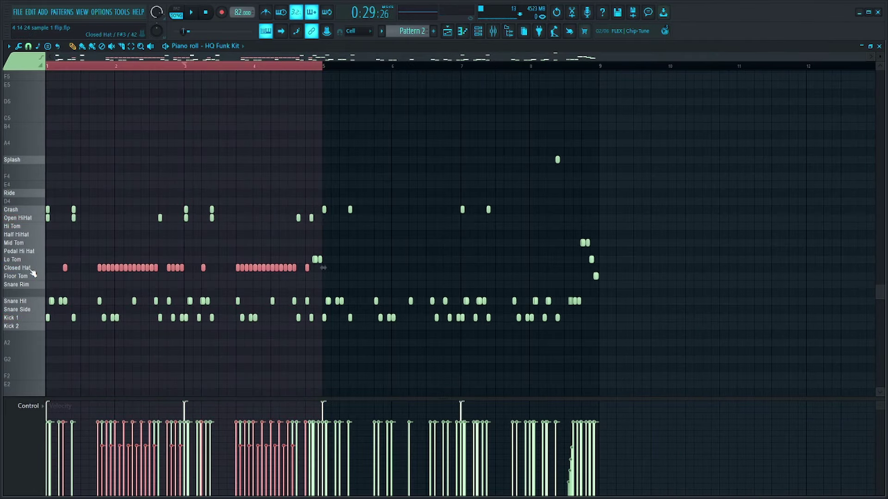
shift+double_click(21, 221)
key(ctrl+b)
key(space)
Delete the Closed Hats on steps 1 to 10 of bar 8, keeping those at the end of bar 7.
click(339, 65)
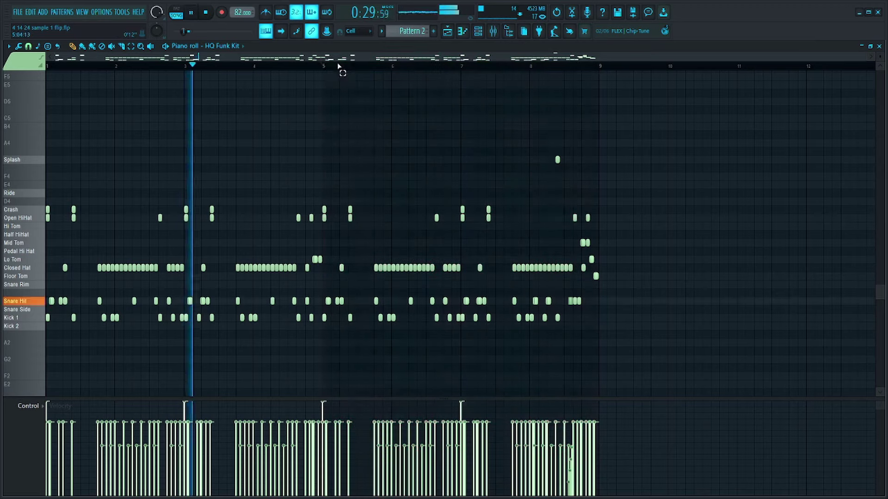
click(323, 68)
ctrl+scroll(592, 277, up, 3)
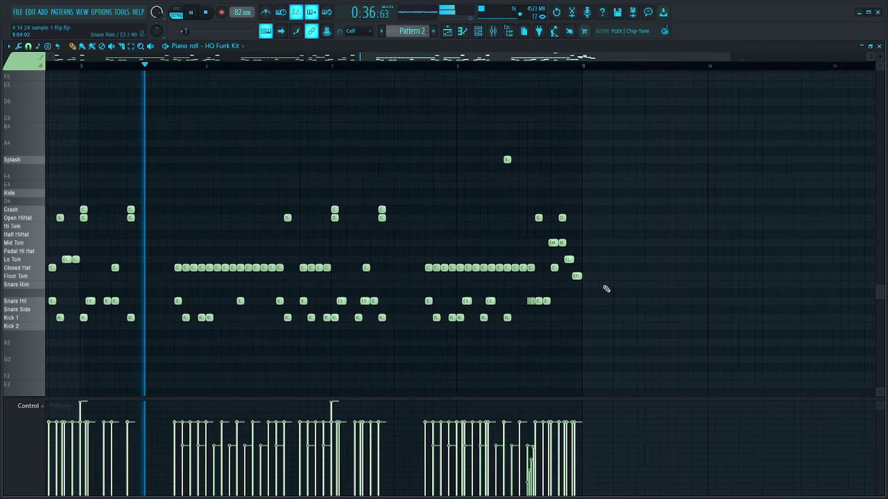
click(293, 65)
ctrl+scroll(384, 167, up, 2)
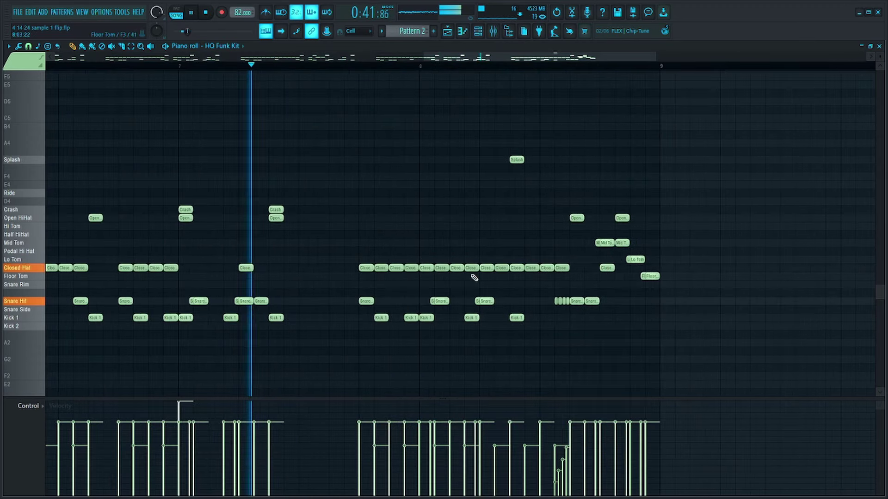
drag(571, 252, 440, 267)
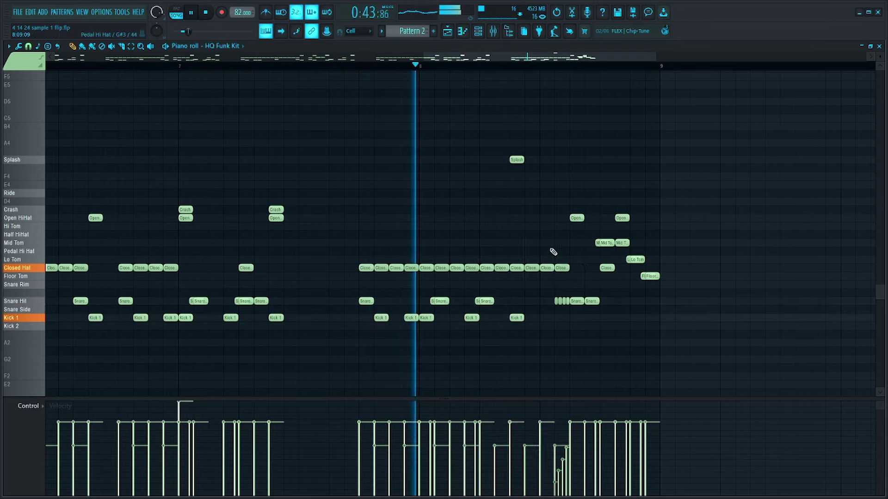
drag(570, 250, 439, 272)
key(Delete)
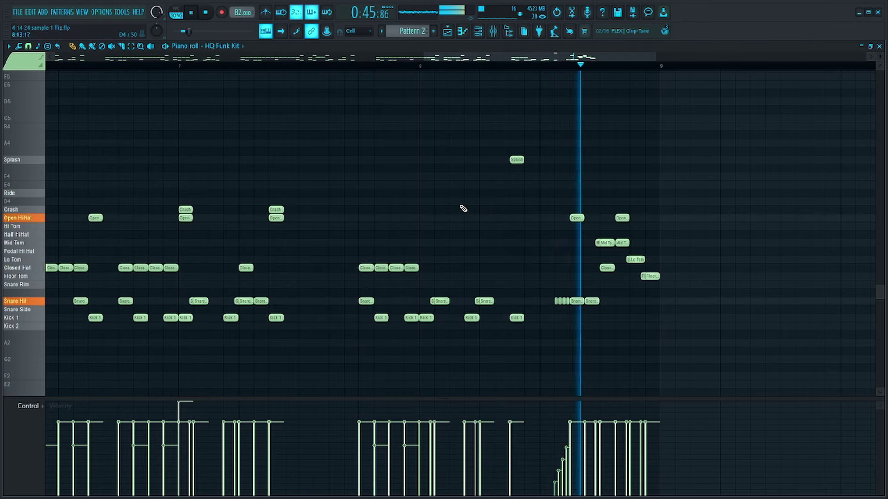
Add Splash notes on steps 1 and 4 of bar 8, above the kicks there.
key(space)
click(424, 160)
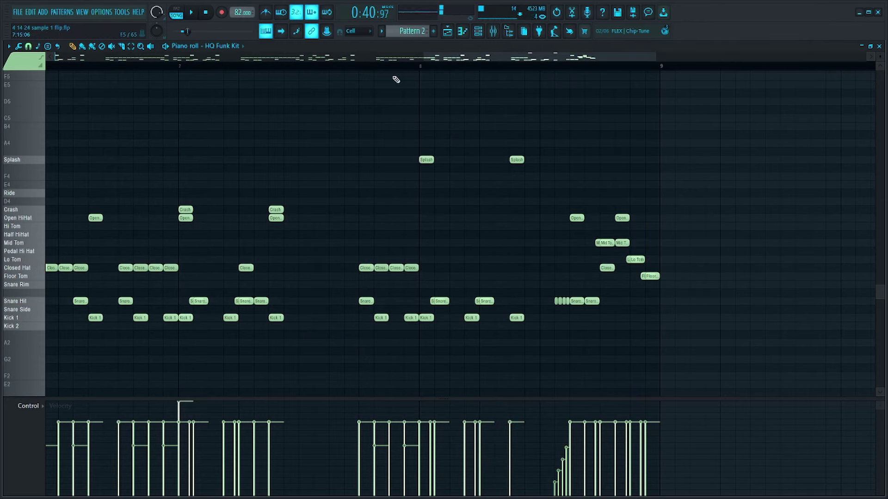
key(space)
click(468, 160)
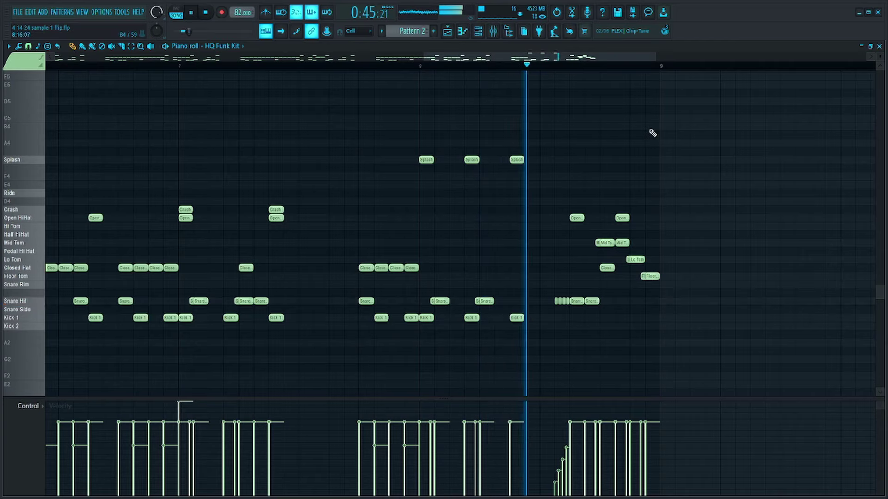
scroll(654, 135, down, 5)
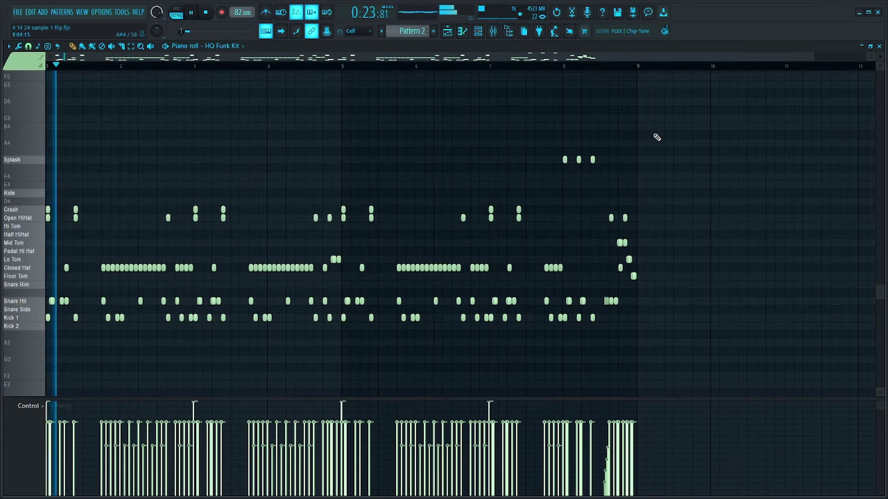
Thin the closing fill of bar 8 by deleting its Open HiHats, the Closed Hat on step 13 and the short Lo Tom grace note.
scroll(657, 137, up, 4)
click(453, 63)
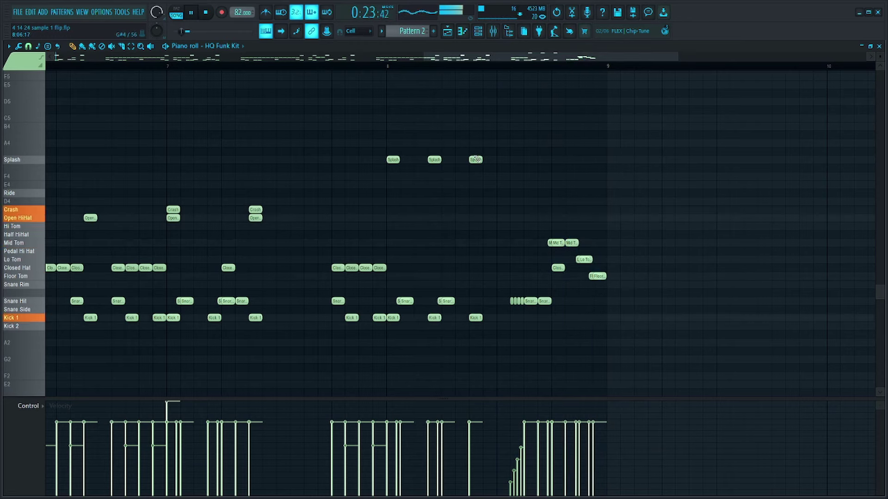
scroll(553, 248, up, 3)
click(547, 243)
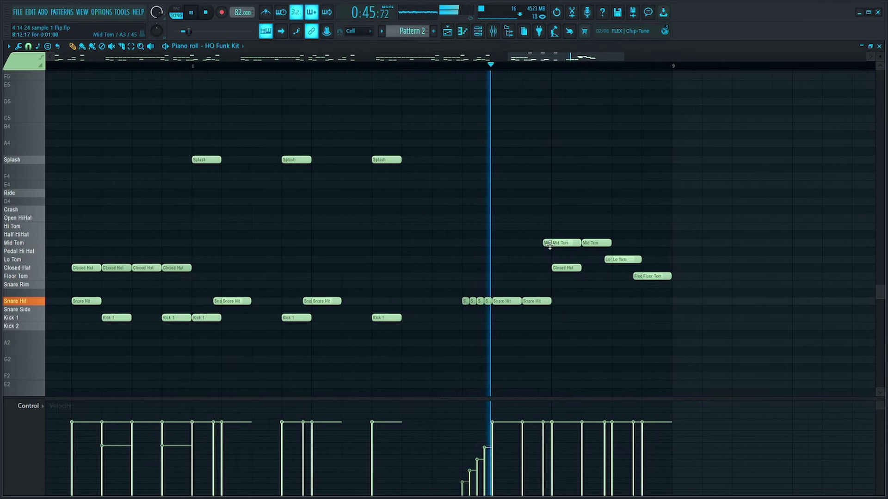
right_click(567, 268)
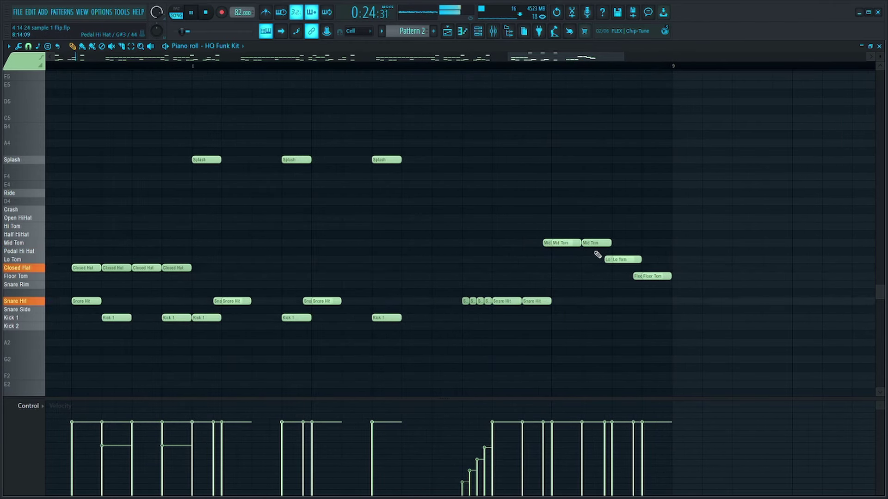
right_click(607, 259)
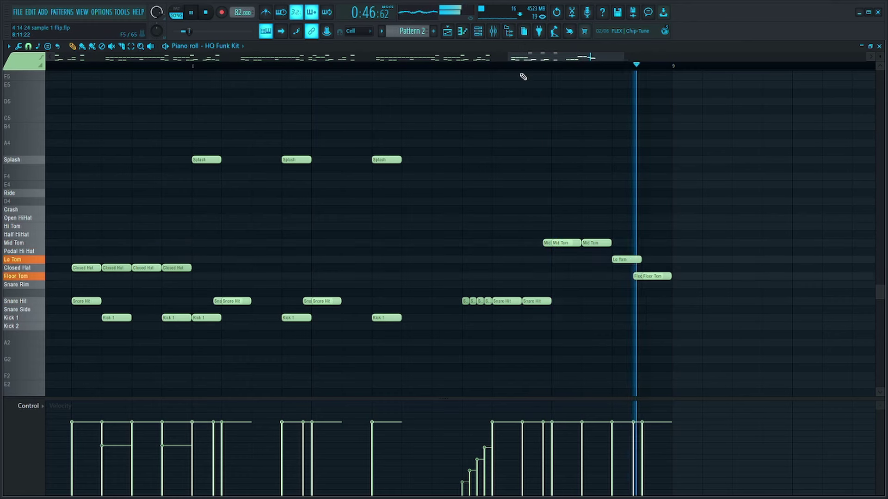
key(space)
scroll(717, 232, down, 3)
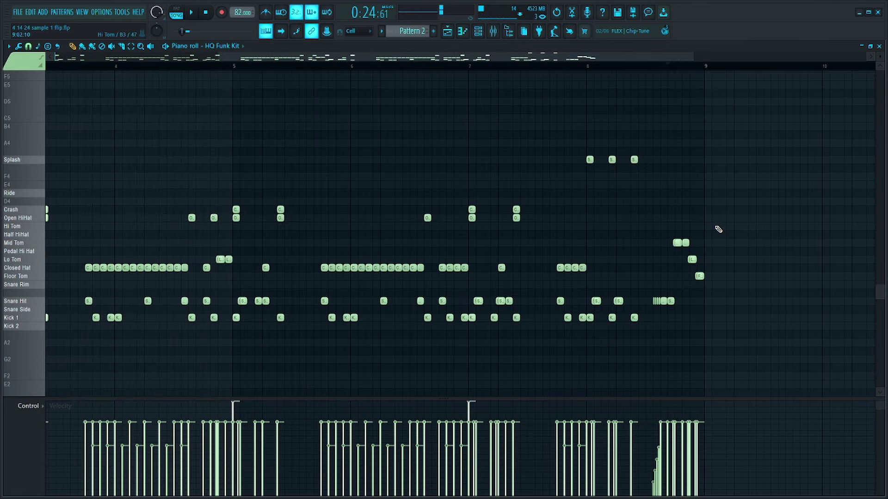
Select the Chorus section in the playlist and play it back to hear the drums with the sample.
scroll(718, 230, down, 2)
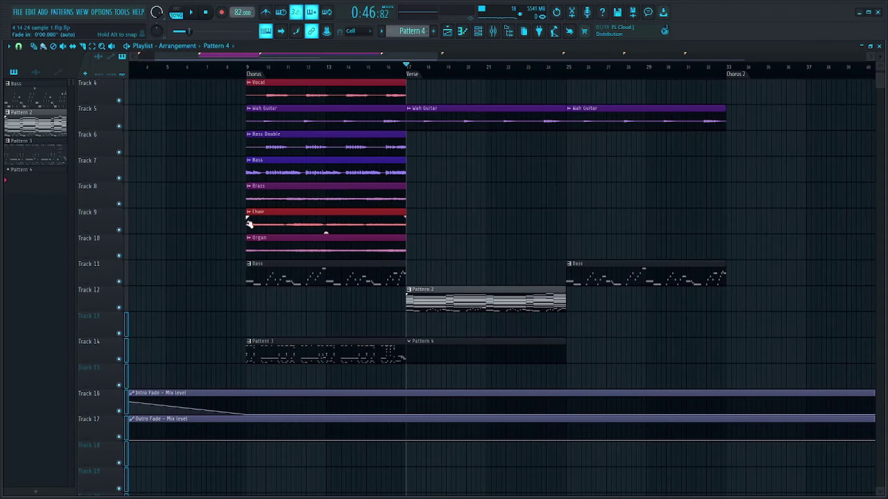
double_click(253, 74)
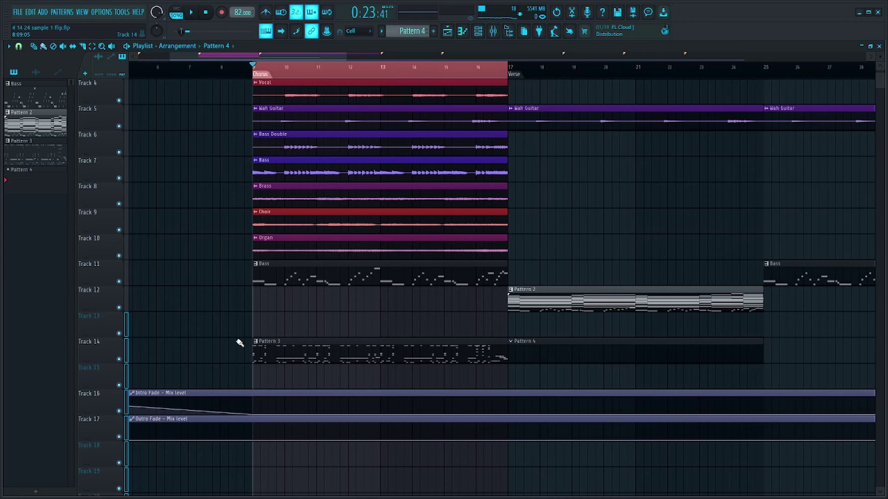
key(space)
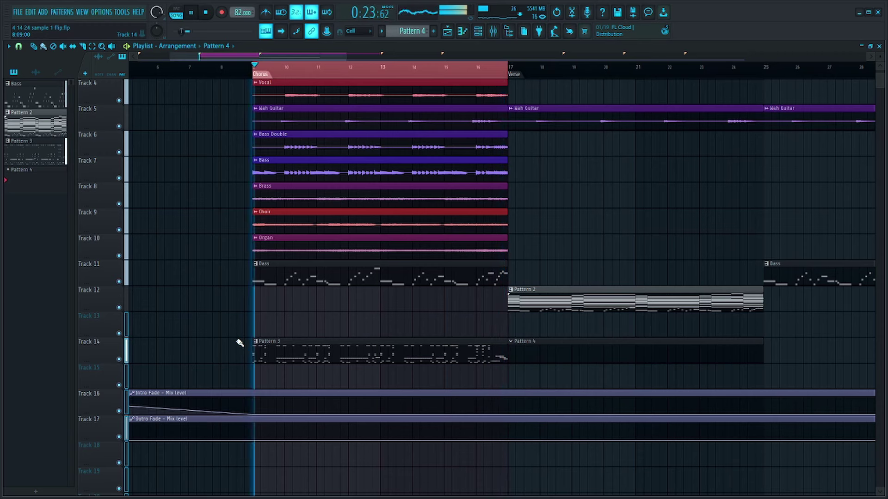
key(space)
scroll(301, 283, down, 3)
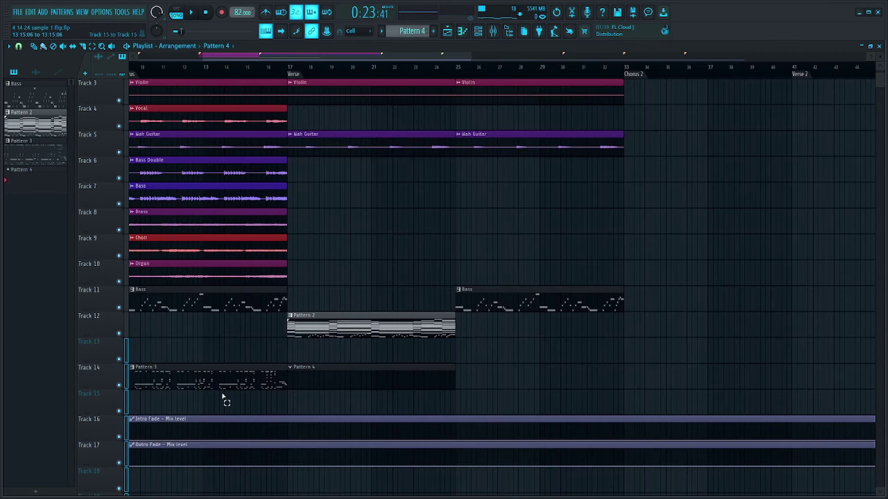
drag(223, 397, 236, 60)
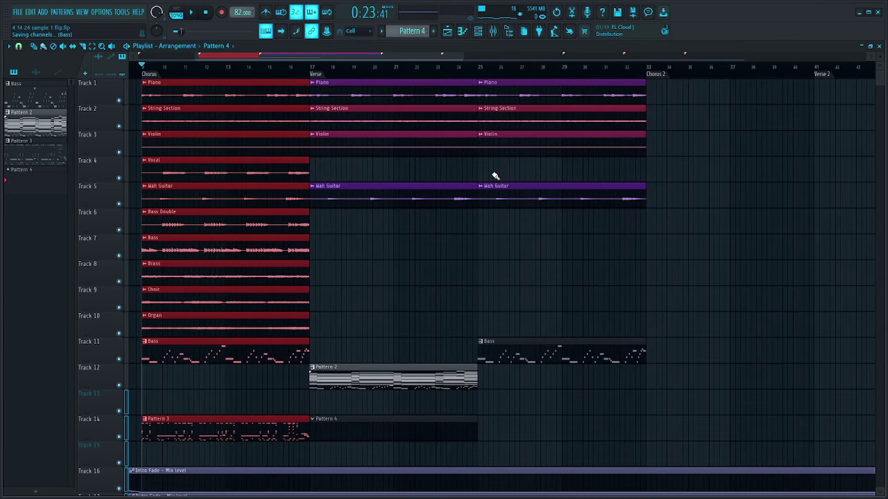
scroll(411, 231, down, 3)
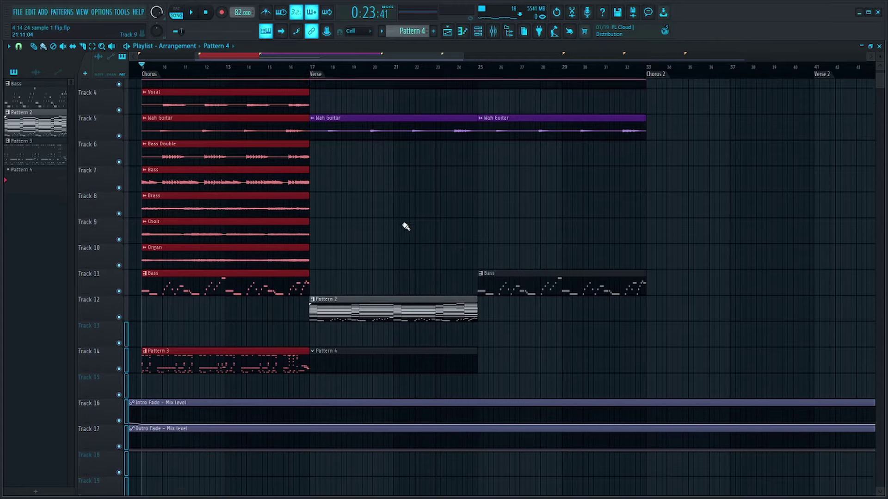
Copy the drum channels' notes from Pattern 3 into Pattern 4.
click(292, 351)
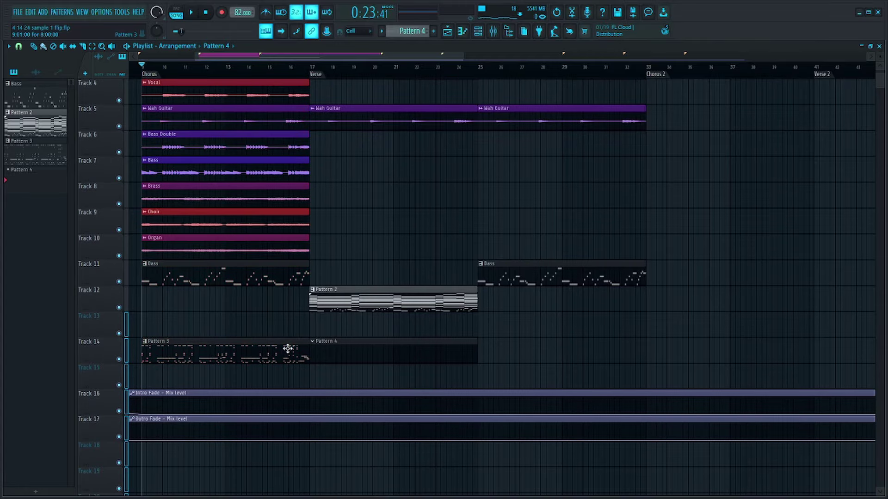
click(478, 33)
scroll(347, 268, down, 3)
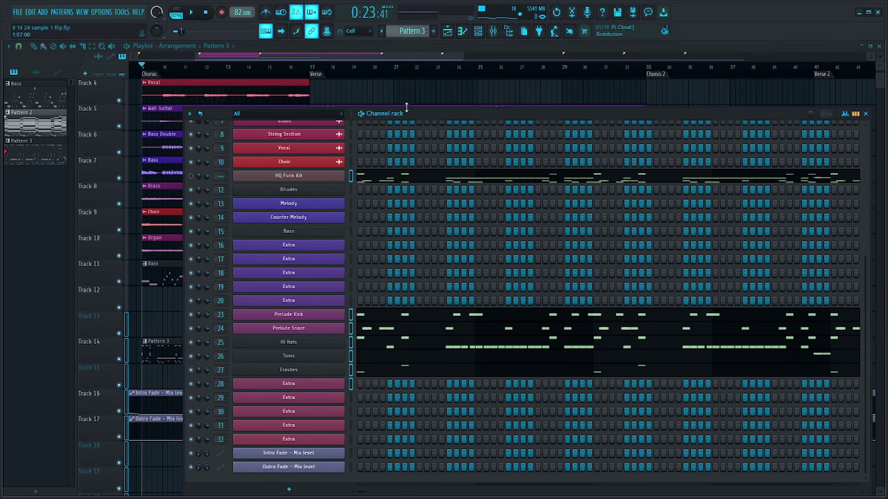
scroll(409, 29, down, 1)
key(F6)
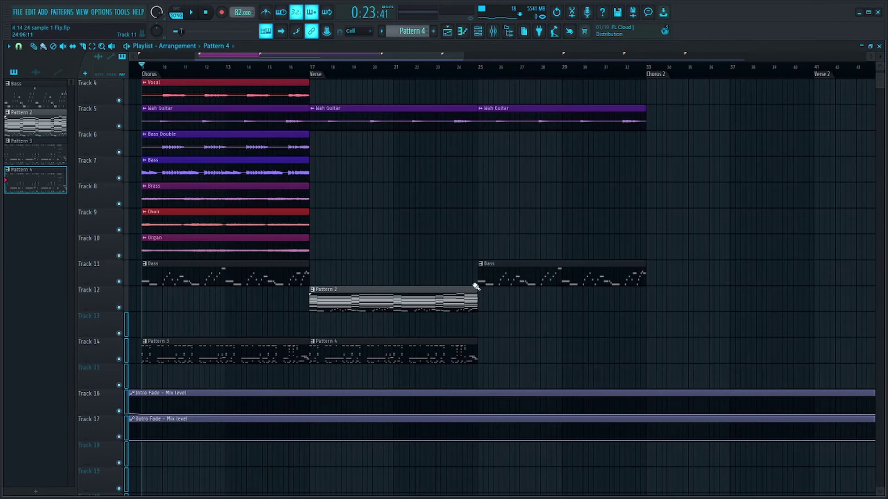
Duplicate the Pattern 4 clip on Track 14 so a second copy starts at bar 25.
drag(474, 351, 394, 359)
key(ctrl+b)
click(416, 333)
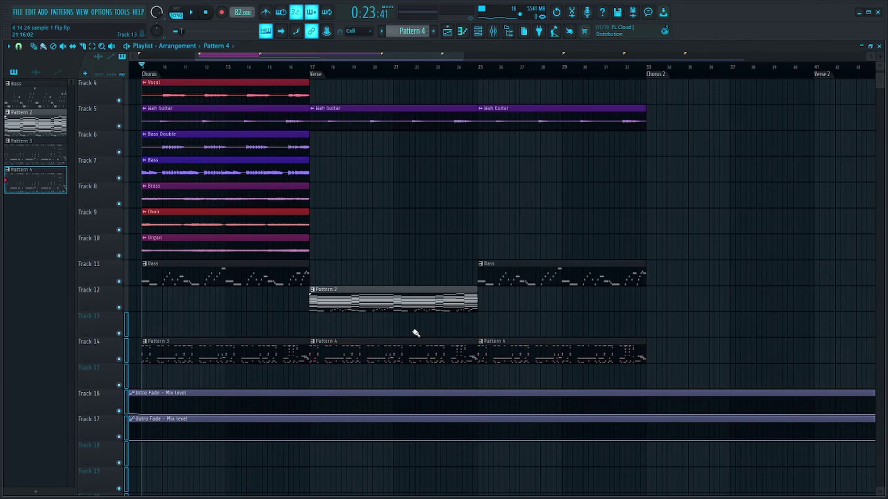
click(411, 368)
key(ctrl+z)
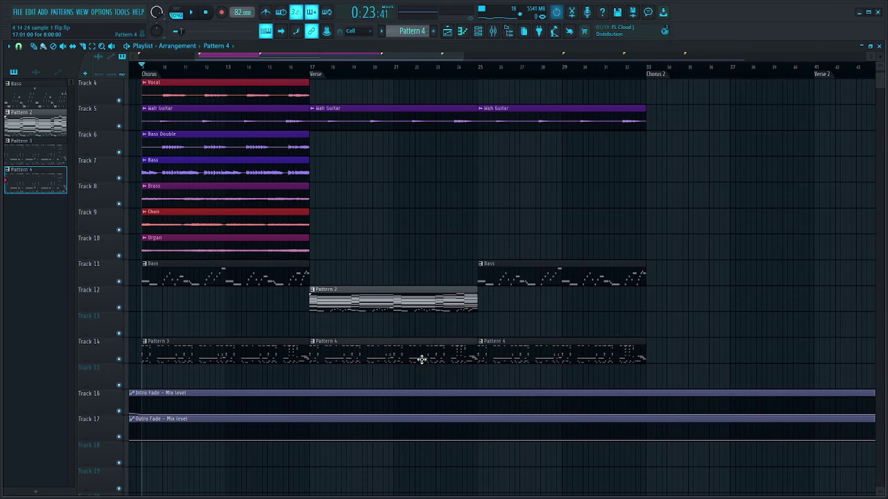
Clear the Prelude Snare notes in Pattern 4 and place a single C5 snare on step 5 of bar 1.
click(478, 31)
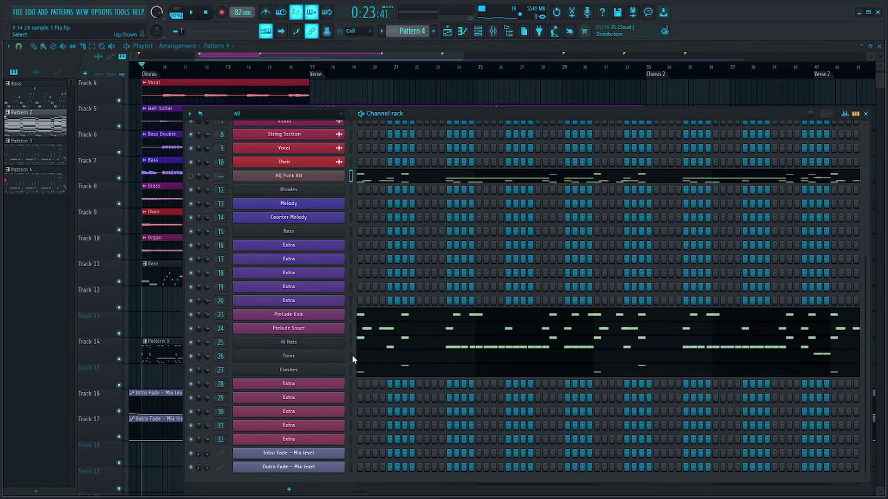
right_click(350, 329)
click(363, 328)
scroll(67, 312, up, 3)
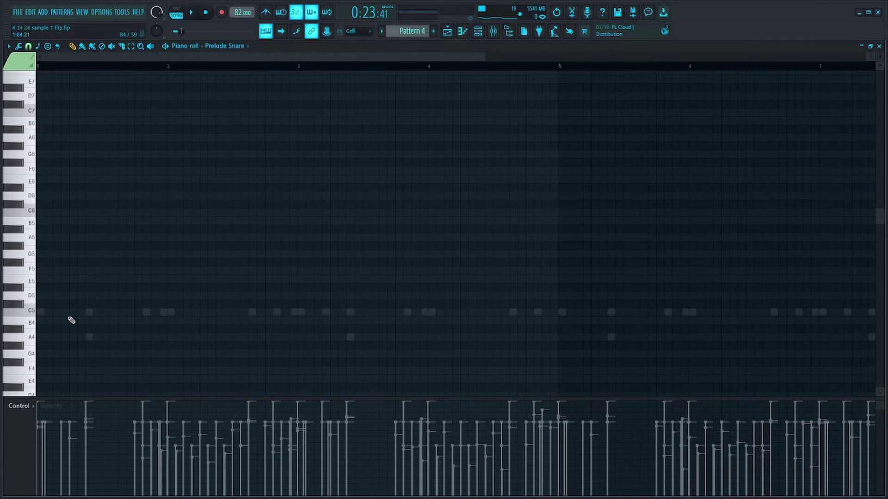
scroll(70, 317, up, 2)
click(93, 312)
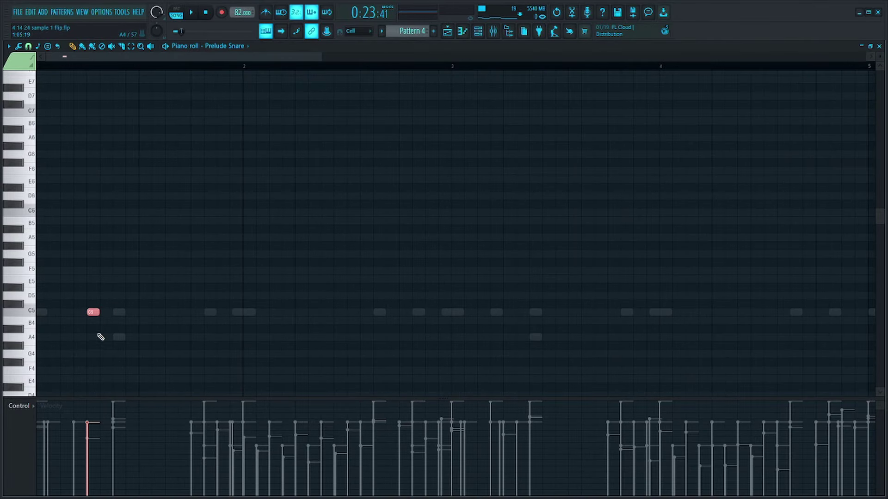
Raise the snare note to maximum velocity and repeat it every half bar through the end of bar 8.
drag(143, 66, 37, 66)
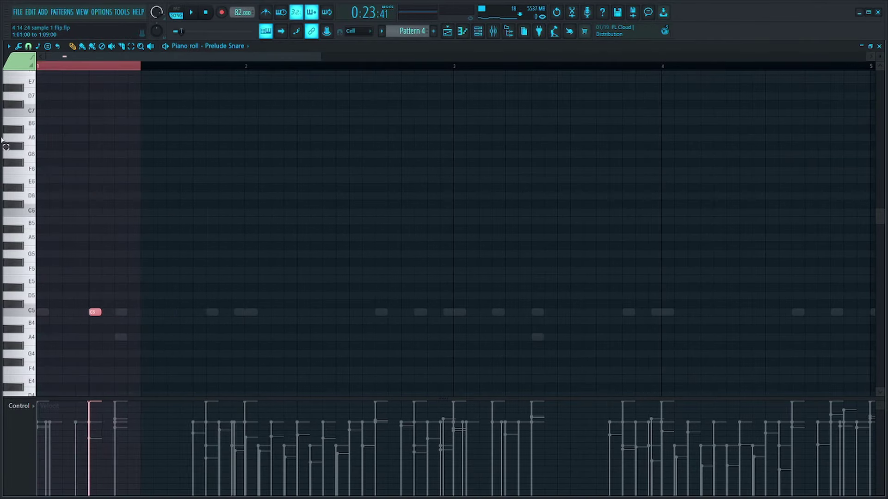
key(ctrl+b)
key(ctrl+b)
key(ctrl+b)
key(ctrl+b)
key(ctrl+b)
key(ctrl+b)
key(ctrl+b)
scroll(360, 175, down, 5)
key(ctrl+b)
key(ctrl+b)
key(ctrl+b)
key(ctrl+b)
key(ctrl+b)
key(ctrl+b)
key(ctrl+b)
key(ctrl+b)
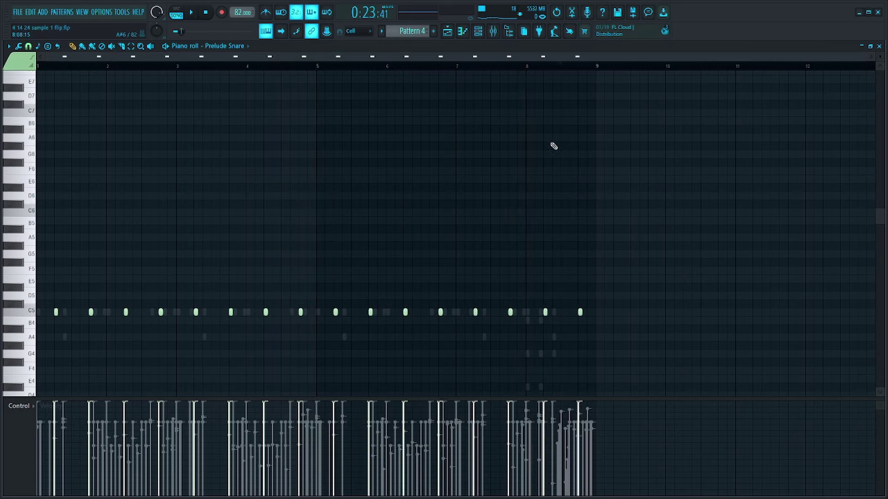
Clear the Hi Hats, Toms and Crashes notes in Pattern 4, keeping the Prelude Kick and Prelude Snare.
key(F7)
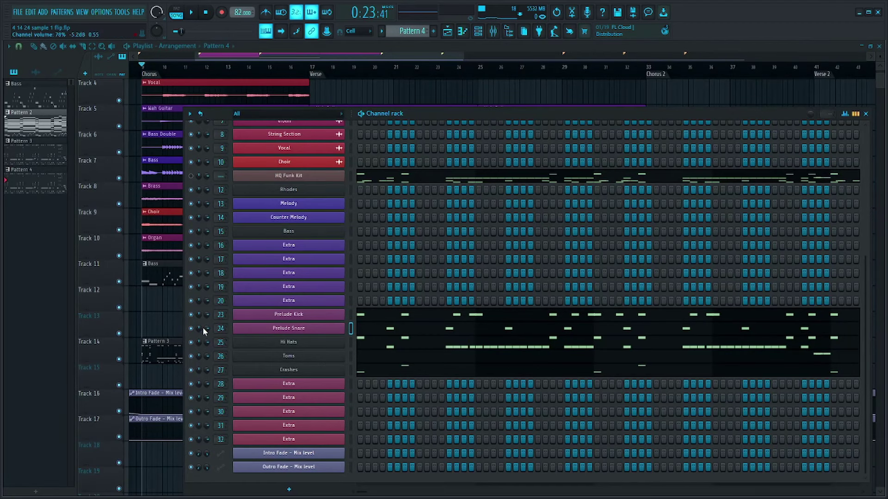
key(F6)
click(478, 31)
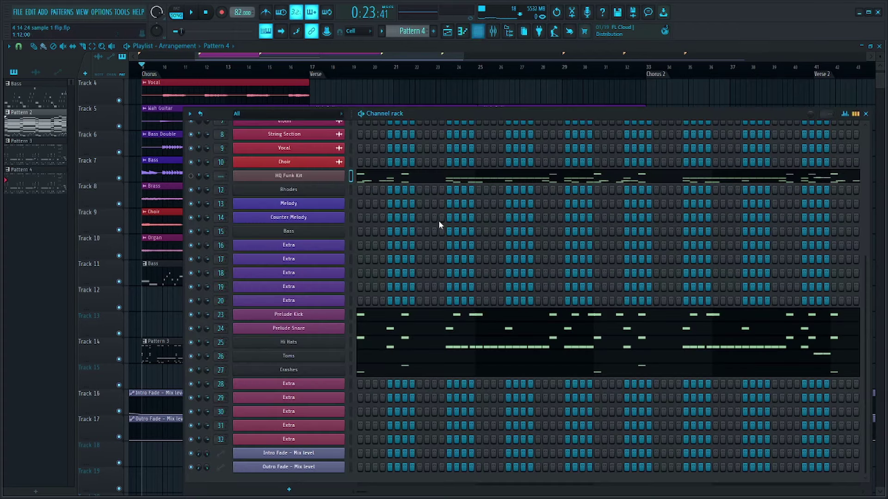
click(354, 342)
click(352, 355)
click(349, 366)
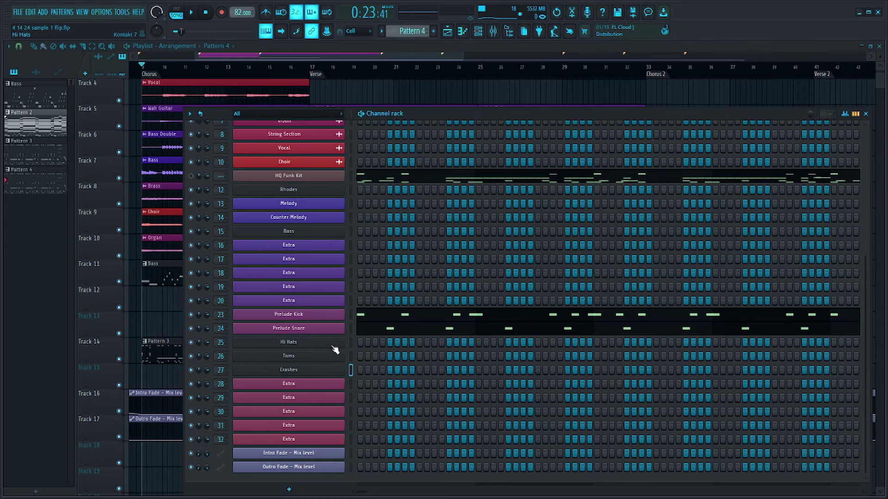
Open the Hi Hats notes of Pattern 4 and place an F#3 note on step 1 of bar 1.
right_click(334, 349)
click(370, 344)
ctrl+scroll(39, 290, up, 4)
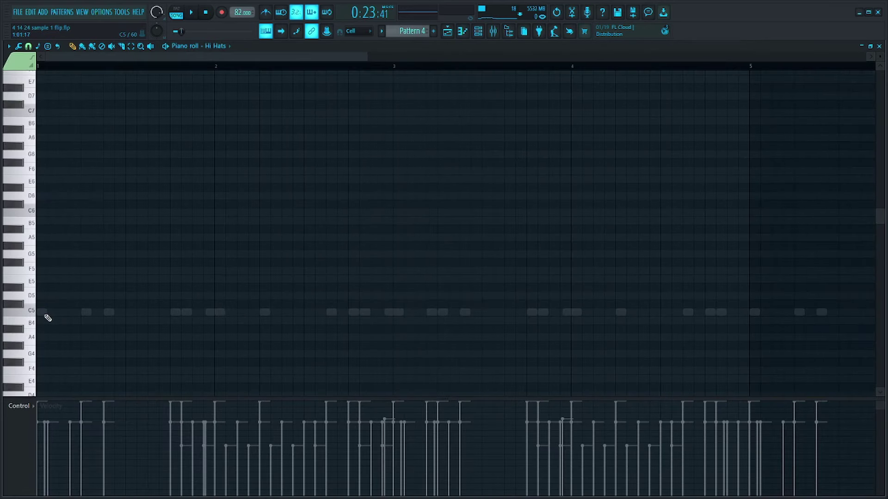
scroll(43, 317, down, 3)
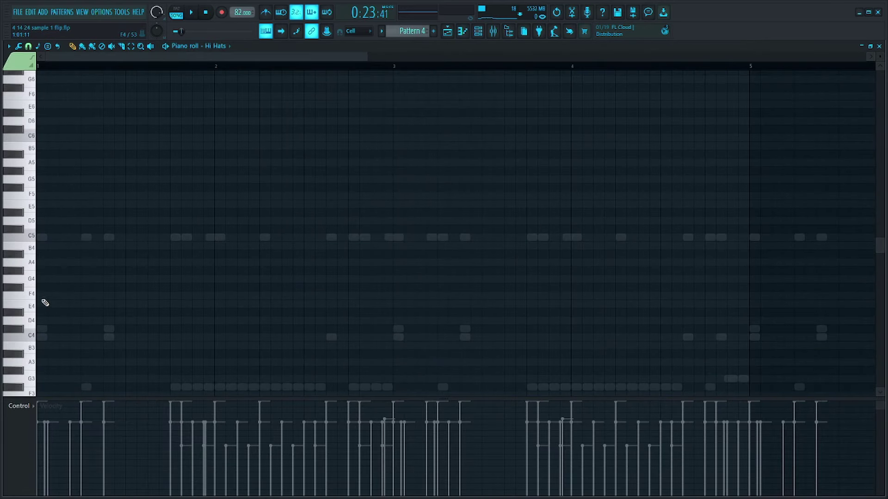
click(51, 386)
scroll(54, 389, down, 3)
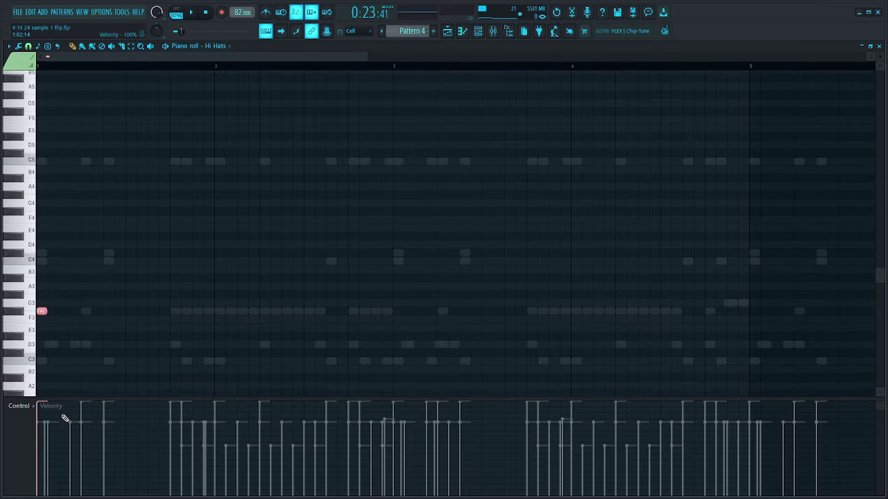
Add an F#3 hi-hat on step 2, lower both velocities with the second softer, and duplicate the pair onto steps 3 and 4.
ctrl+scroll(79, 333, up, 5)
click(70, 310)
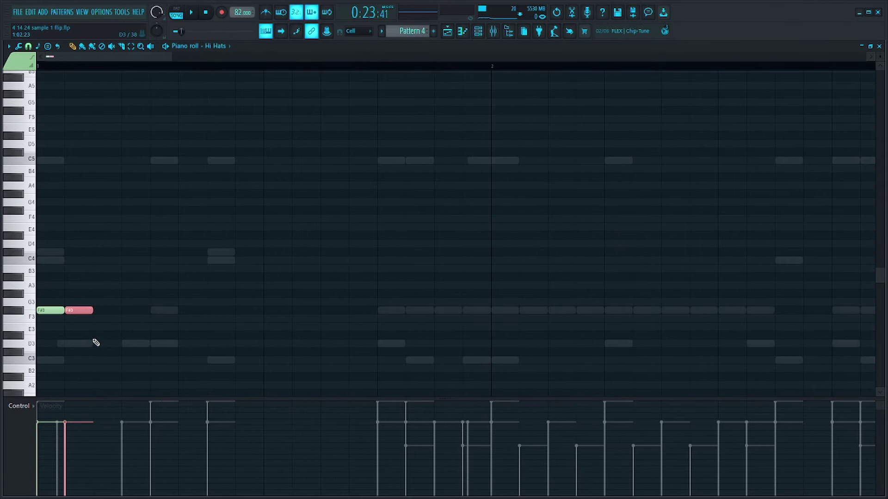
ctrl+drag(112, 297, 37, 329)
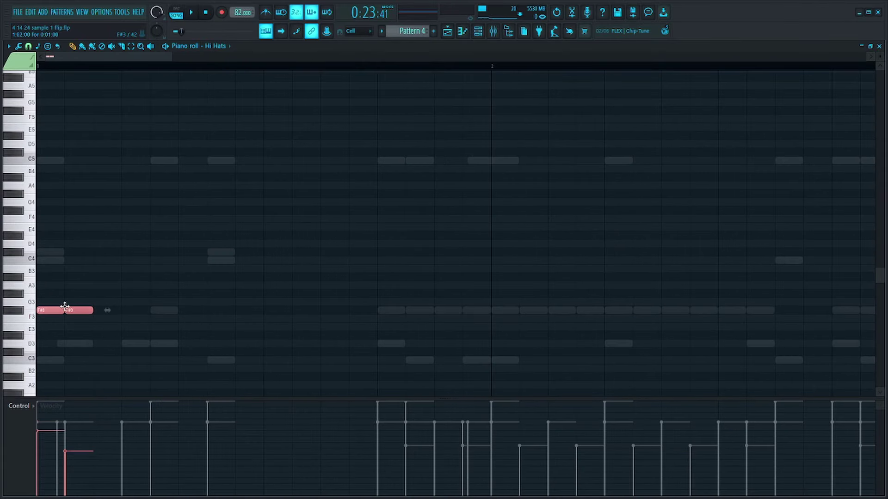
key(ctrl+b)
Select the Verse section from bar 17 to bar 33 in the playlist and play it back.
key(F7)
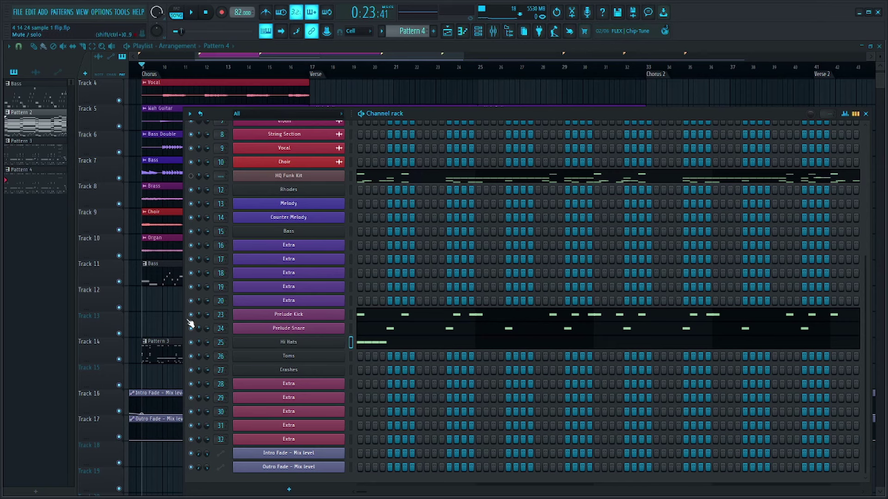
double_click(328, 74)
key(space)
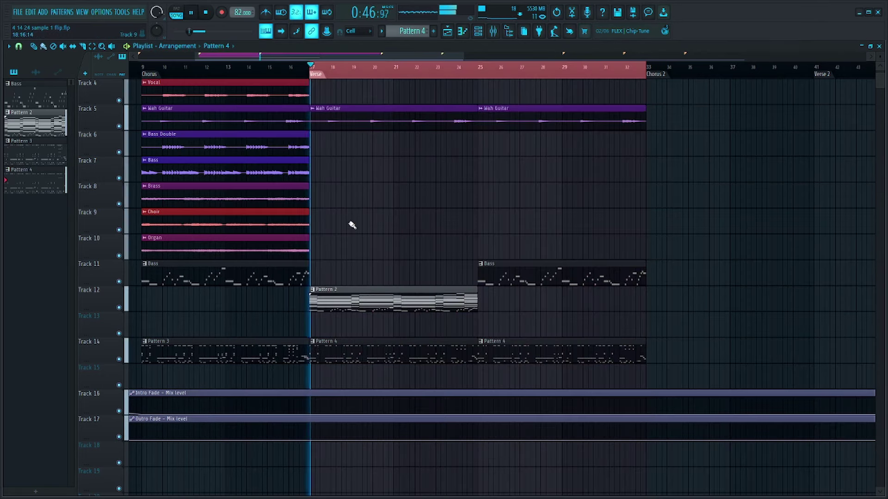
ctrl+scroll(353, 224, up, 2)
key(space)
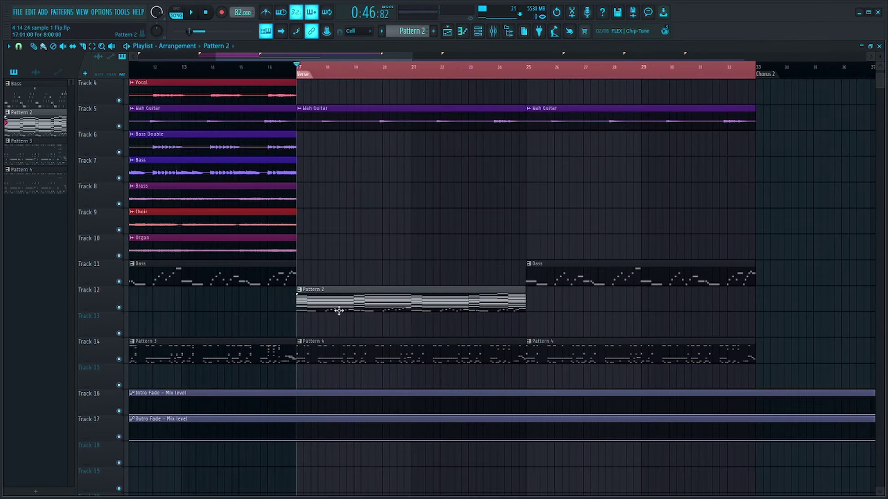
Return to the Hi Hats notes of Pattern 4 and add a maximum-velocity F#3 note on step 5 of bar 1.
click(478, 31)
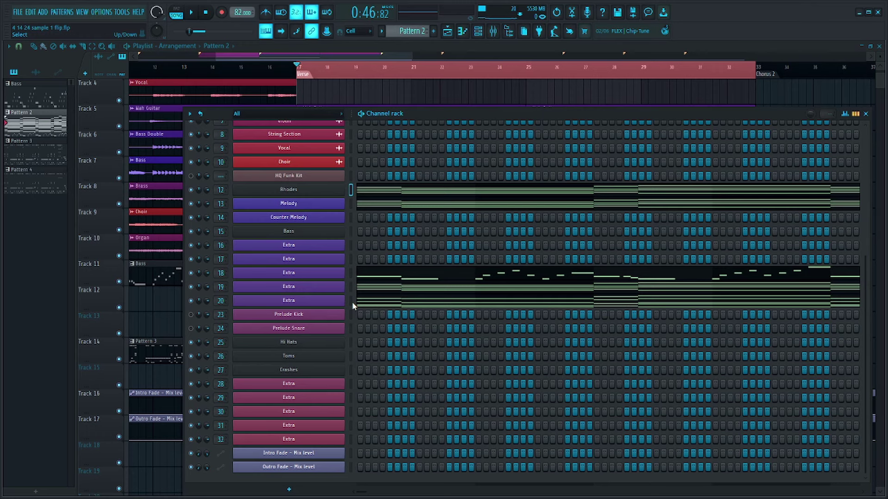
scroll(413, 31, down, 2)
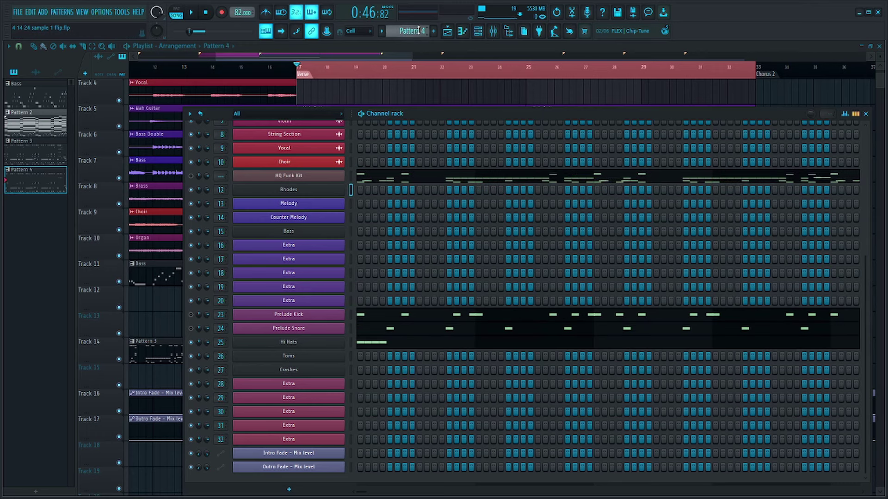
click(380, 344)
drag(191, 282, 6, 396)
click(132, 242)
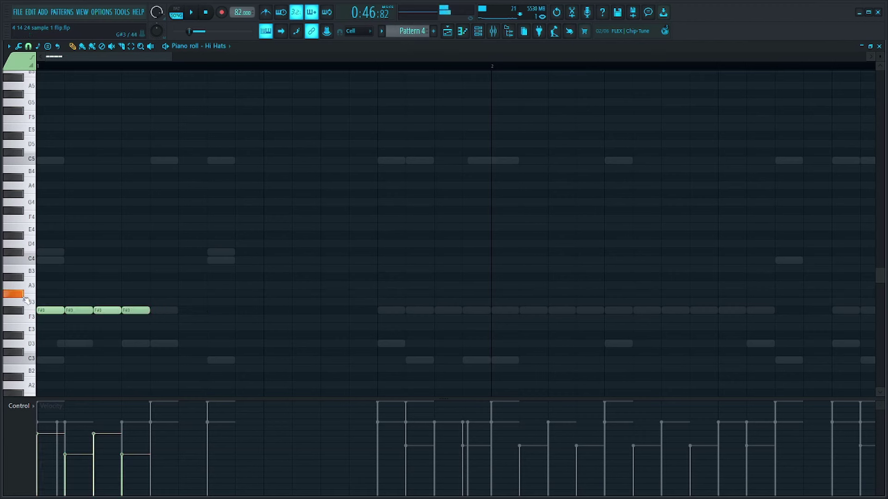
click(163, 310)
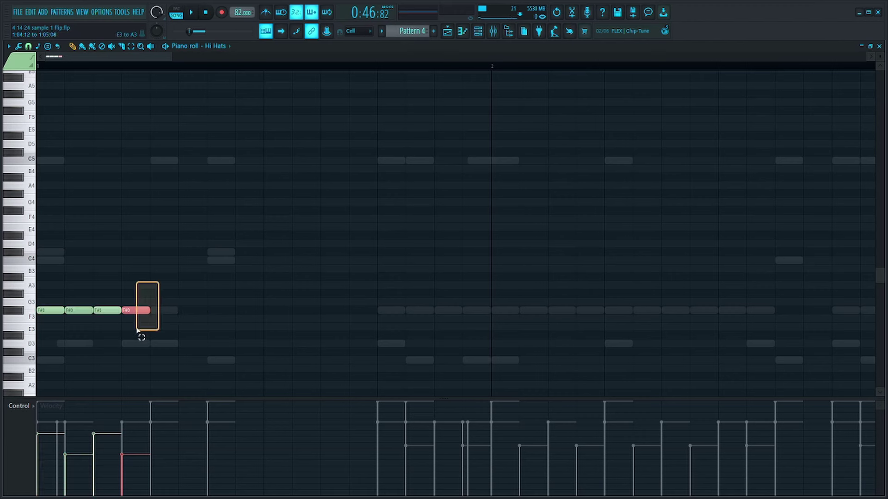
Duplicate the hi-hat notes and extend the run to step 13 of bar 1 so the second accent falls there, and audition it.
key(ctrl+a)
key(ctrl+b)
scroll(217, 327, down, 3)
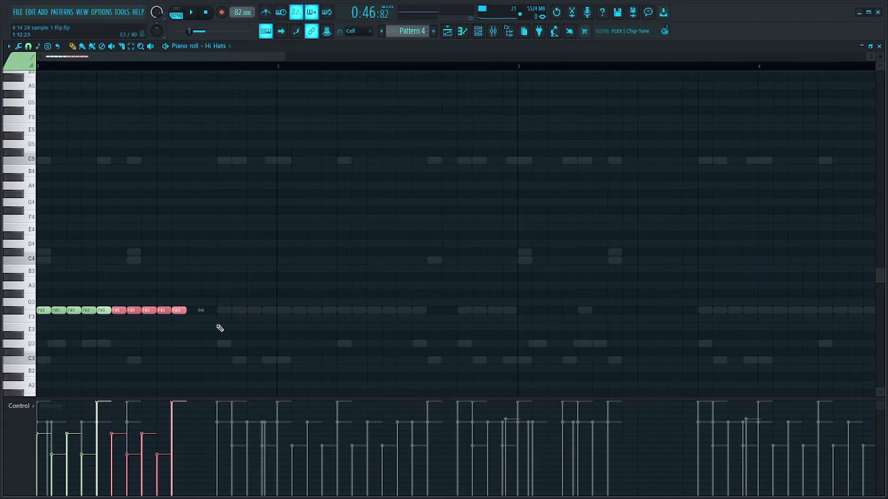
click(194, 318)
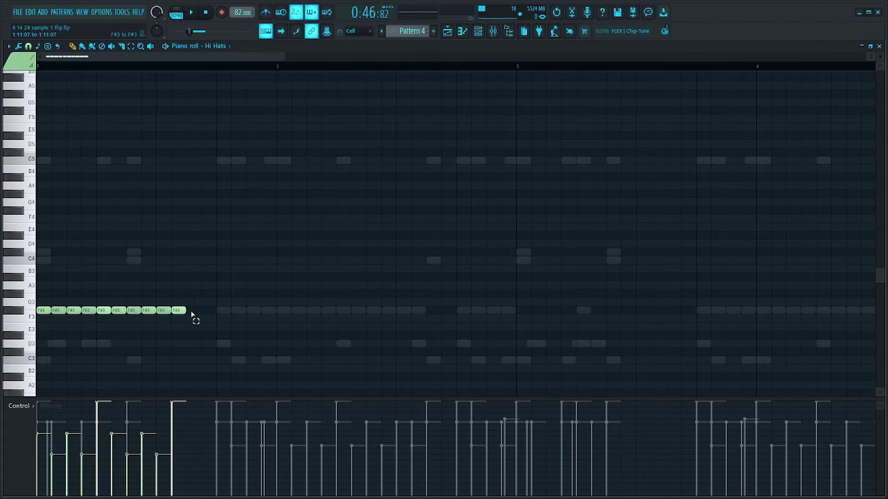
mouse_move(118, 310)
mouse_down()
mouse_move(177, 318)
mouse_move(164, 310)
mouse_move(39, 328)
mouse_move(51, 307)
mouse_move(45, 314)
mouse_move(135, 310)
mouse_move(120, 310)
mouse_up()
key(space)
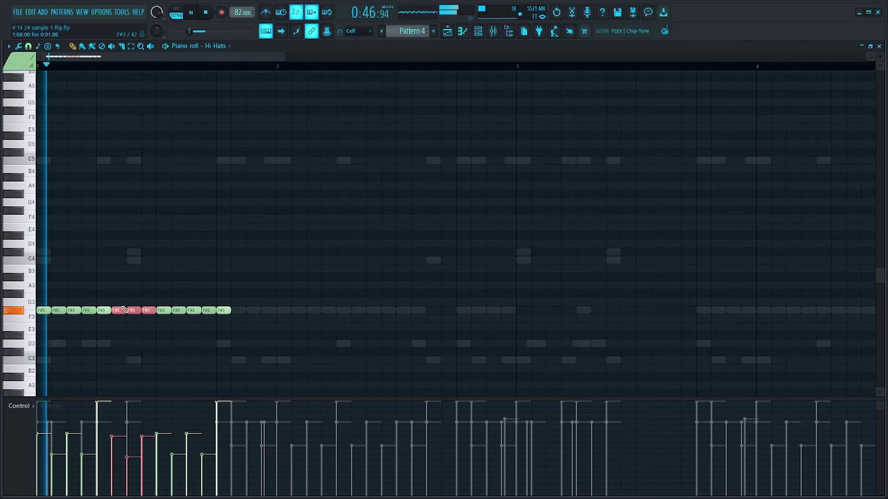
key(space)
Lower the velocity of all hi-hat notes except the accents on steps 5 and 13, and play the result.
click(100, 308)
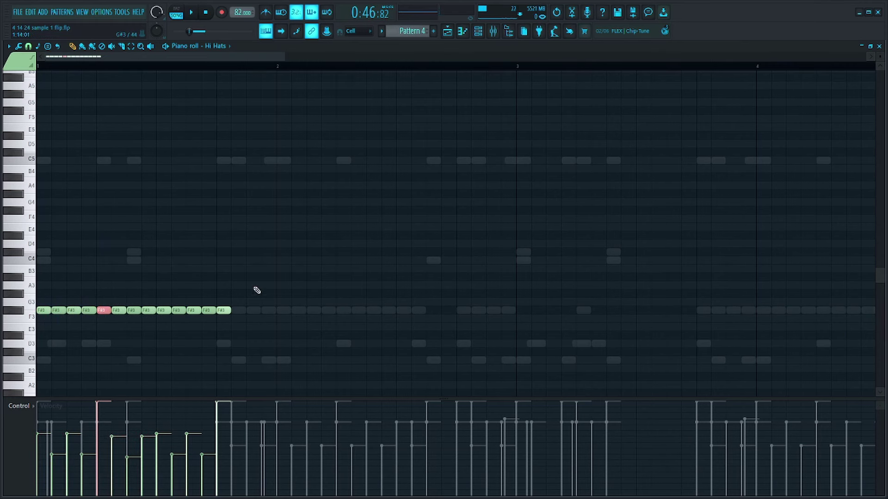
drag(152, 299, 117, 315)
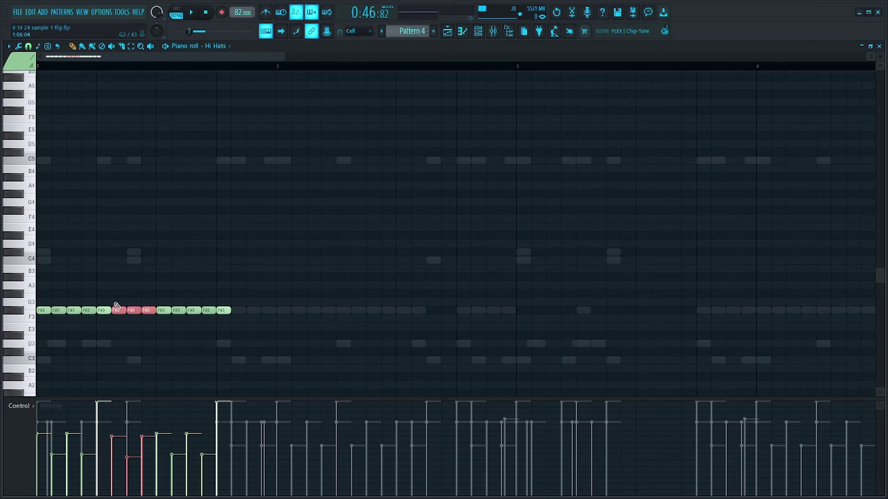
drag(215, 306, 166, 314)
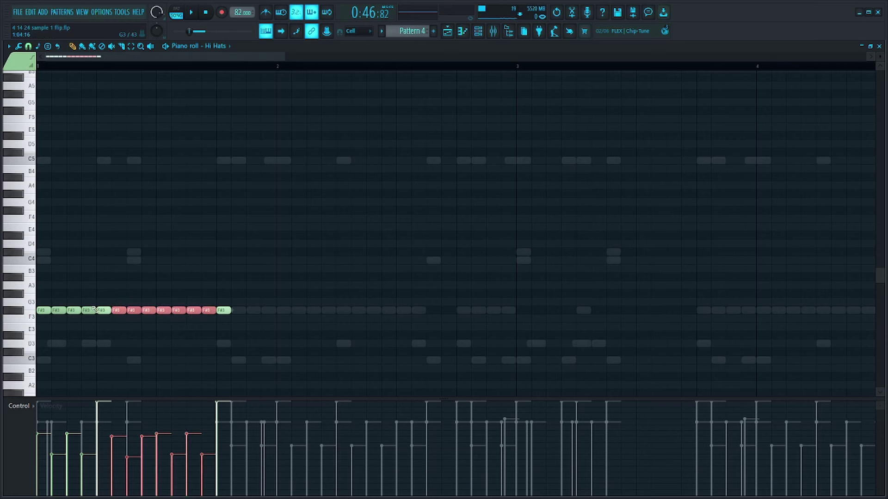
drag(90, 298, 37, 319)
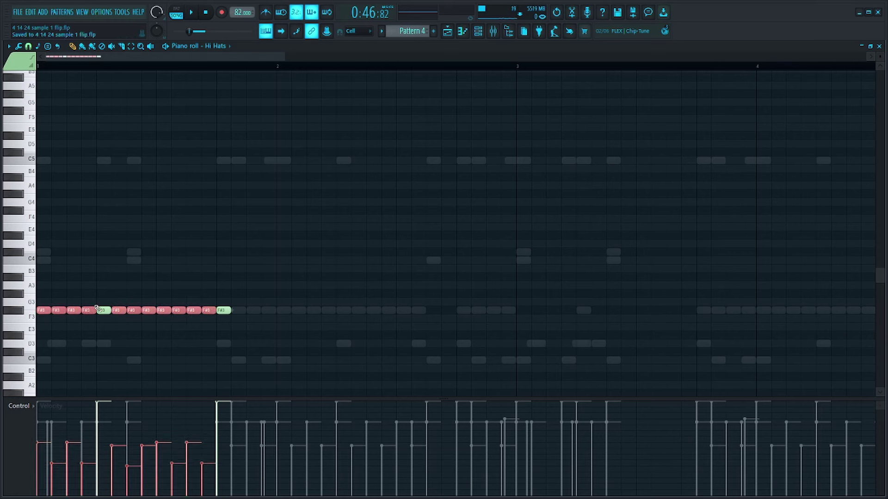
key(space)
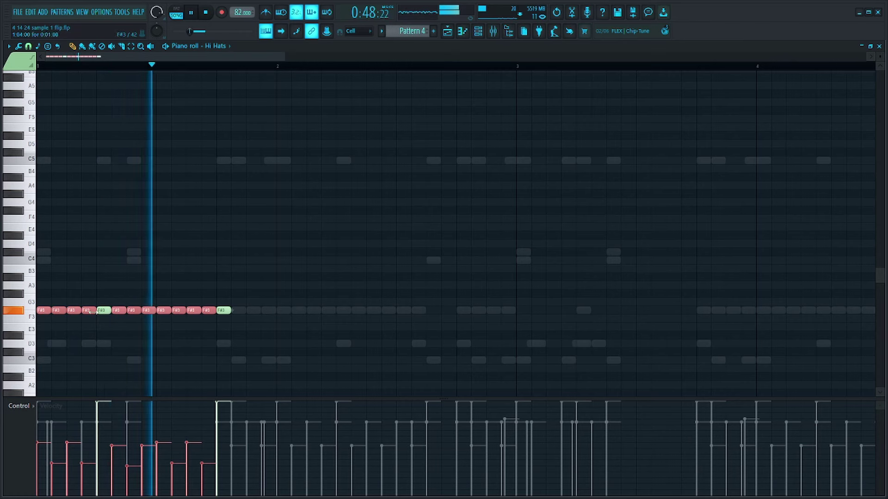
Duplicate the hi-hat run to start at bar 2 and fill steps 14 to 16 of bar 1 with F#3 notes.
drag(171, 249, 396, 289)
key(ctrl+b)
scroll(341, 331, down, 1)
key(space)
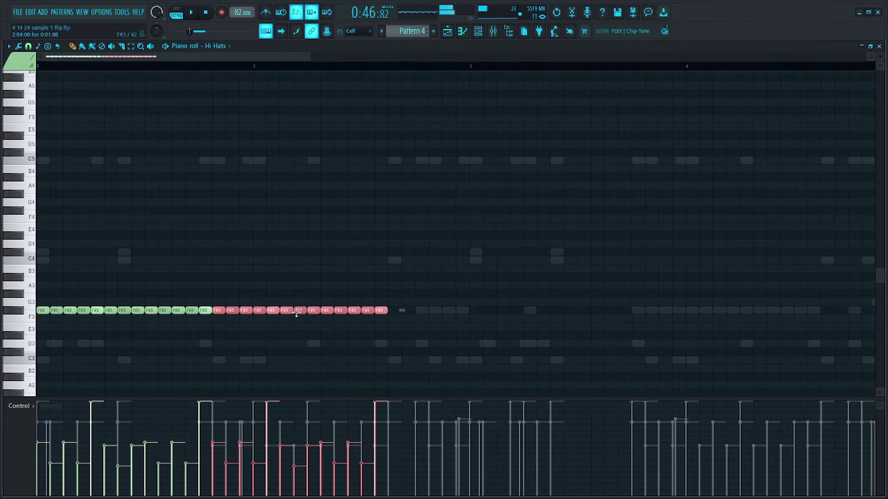
key(space)
drag(220, 310, 261, 310)
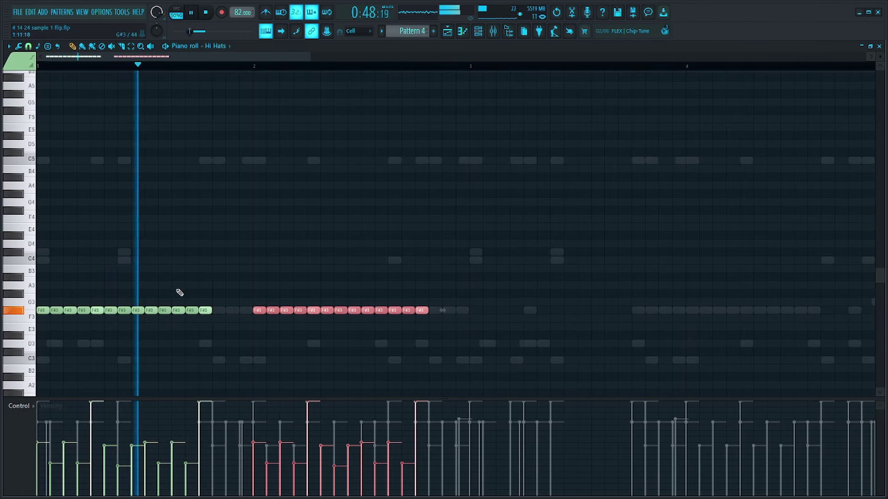
click(198, 304)
Try moving the accented hi-hat on step 13 of bar 1 up to G#3, and try removing it.
mouse_move(198, 300)
mouse_down()
mouse_move(148, 320)
mouse_move(214, 315)
mouse_move(207, 294)
mouse_up()
key(space)
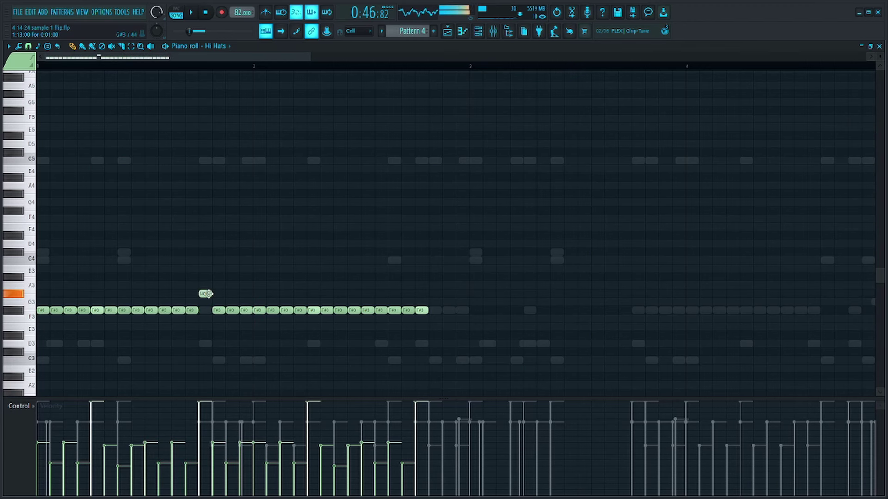
right_click(207, 294)
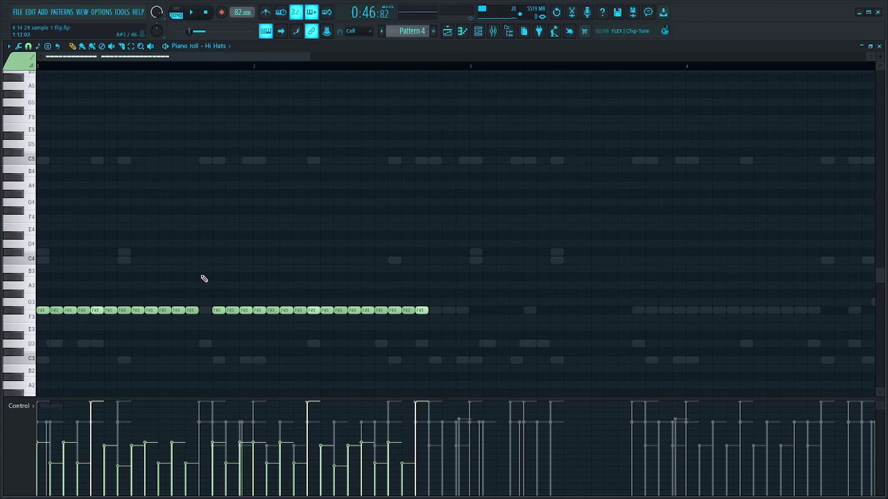
key(ctrl+z)
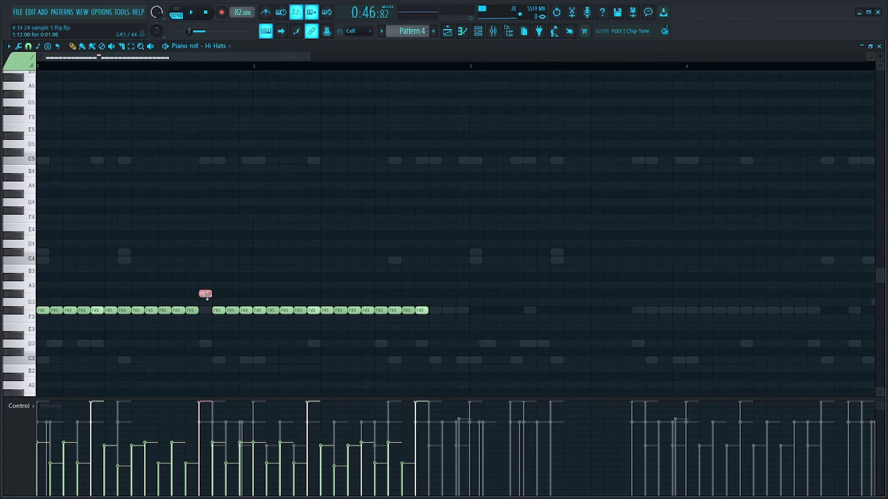
Replace the Extra channel on mixer track 28 with the FPC drum plugin.
click(478, 34)
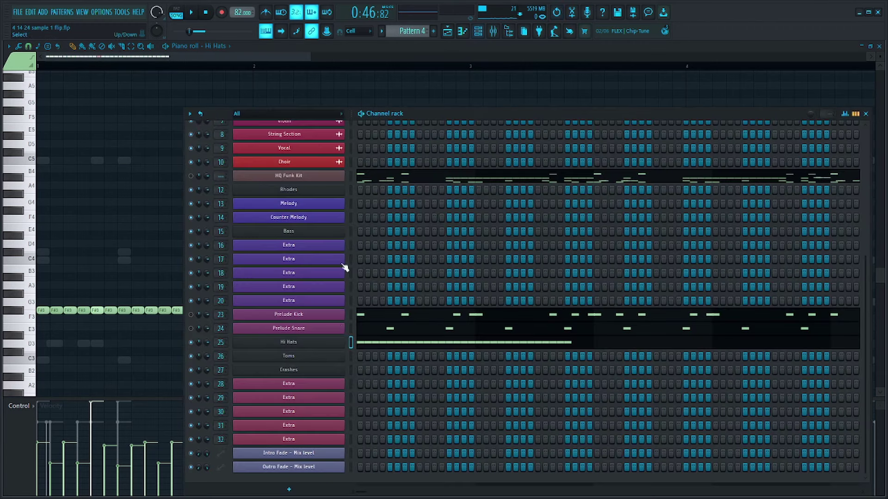
click(349, 387)
right_click(345, 391)
mouse_move(370, 433)
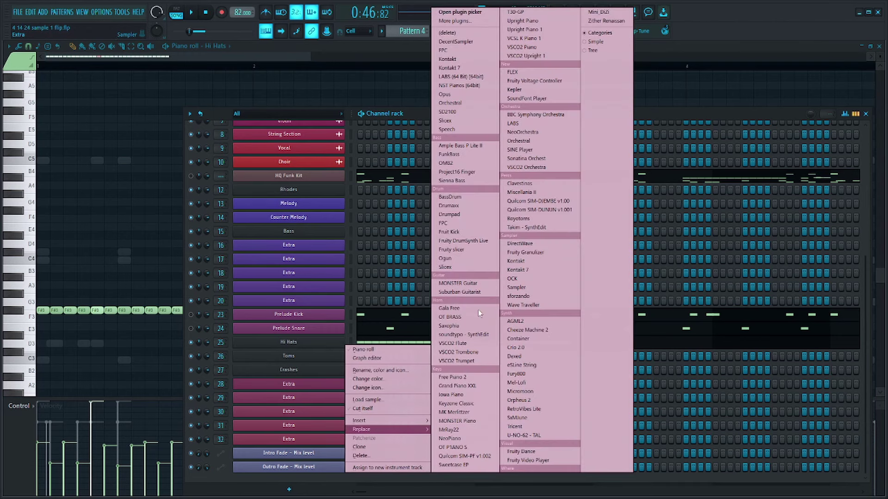
click(442, 50)
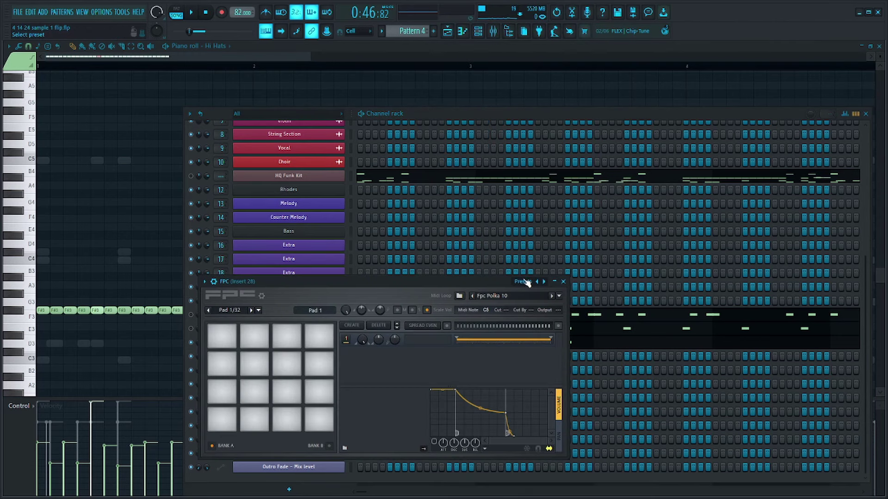
Load the HQ Jazz Kit preset into the FPC and close its window.
click(526, 282)
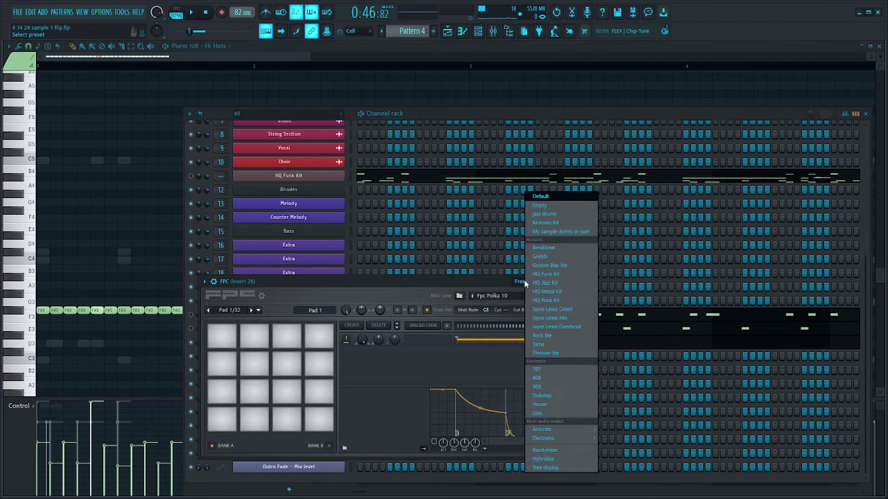
click(556, 281)
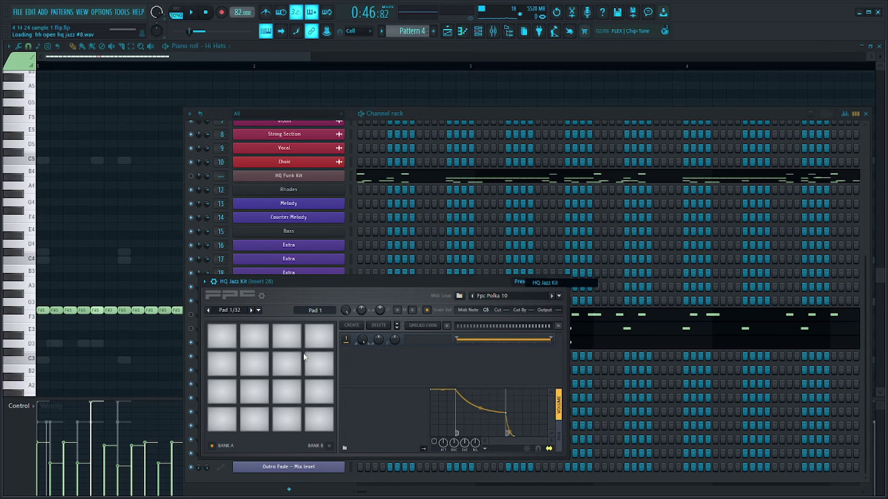
click(214, 281)
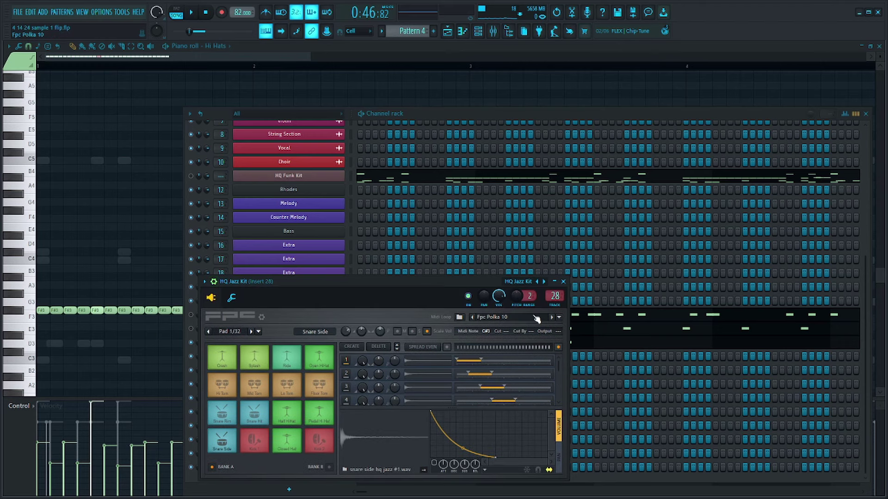
click(211, 283)
key(Escape)
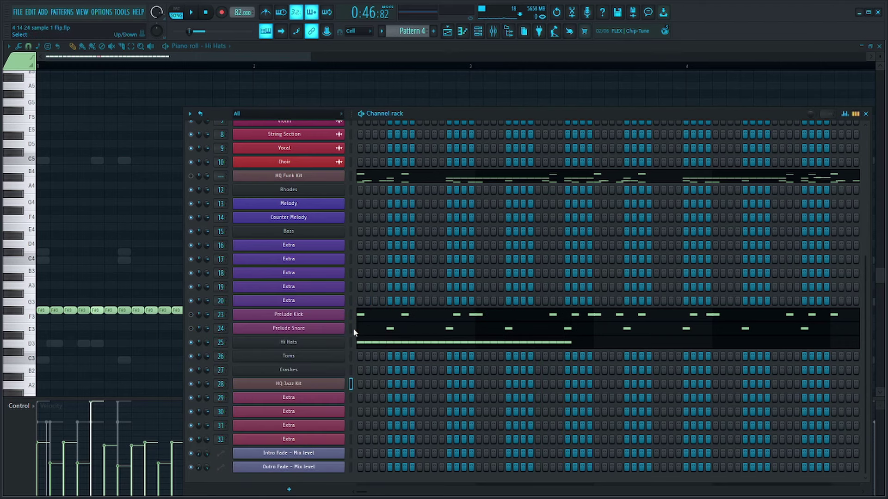
Copy the Prelude Snare notes onto the HQ Jazz Kit channel and rename the channel Hi Hat 2.
click(350, 384)
right_click(349, 386)
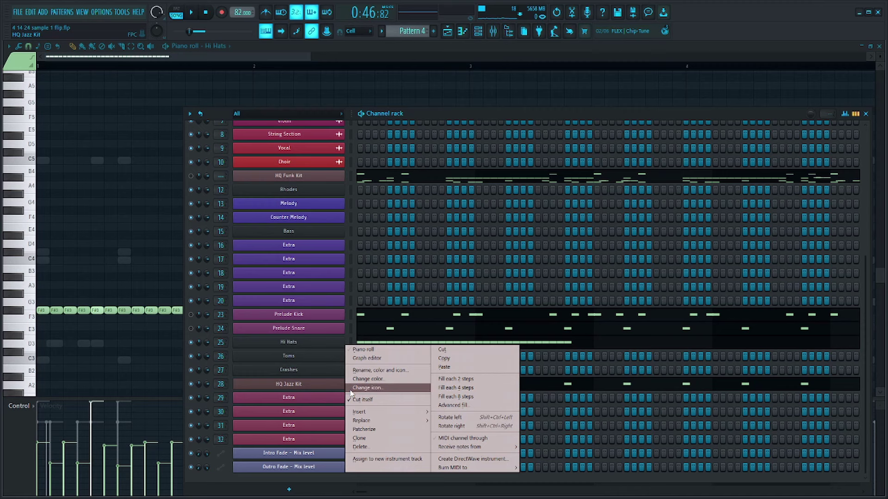
click(372, 370)
text(Hi Hat 2)
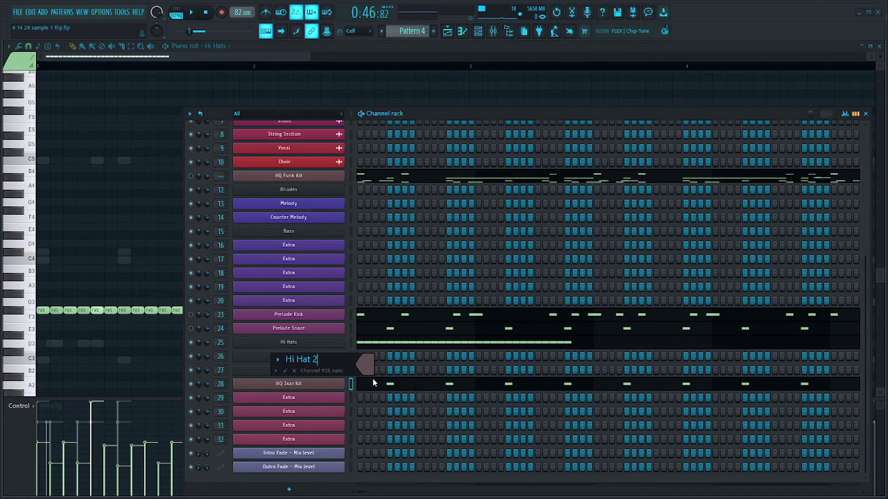
key(Return)
Select all the Hi Hat 2 notes and move them to the Half HiHat row.
key(ctrl+a)
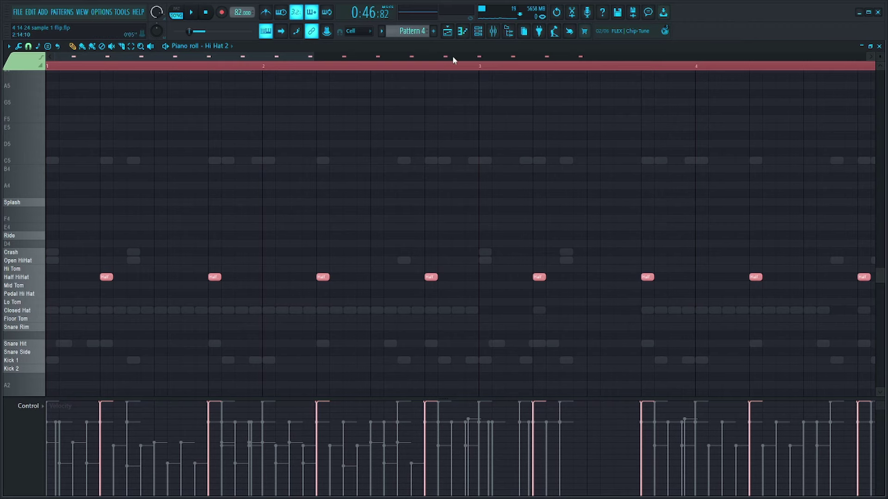
Lower the volume fader of mixer track 28 to balance Hi Hat 2 against the rest of the beat.
click(492, 36)
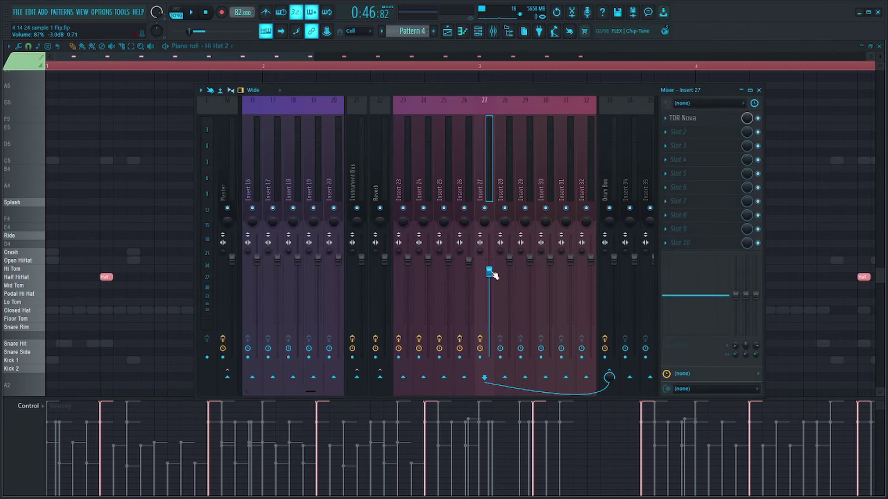
click(478, 35)
click(478, 36)
drag(509, 259, 509, 315)
key(F9)
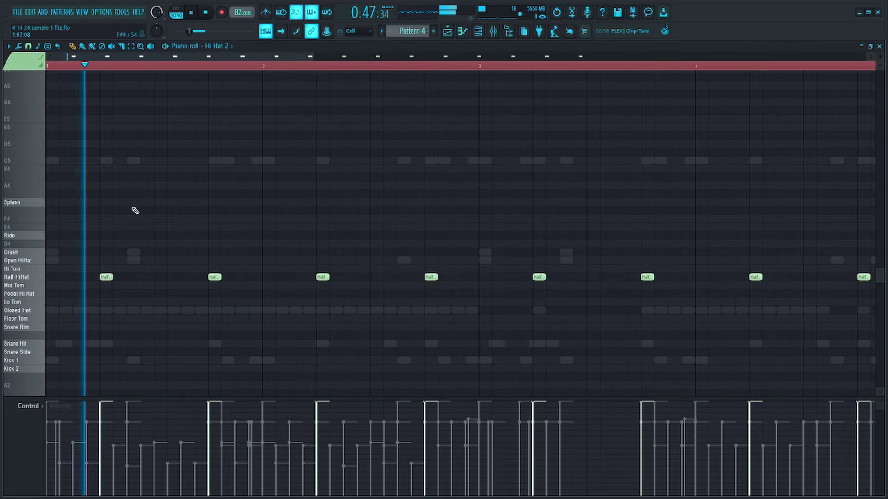
key(F9)
drag(511, 324, 511, 299)
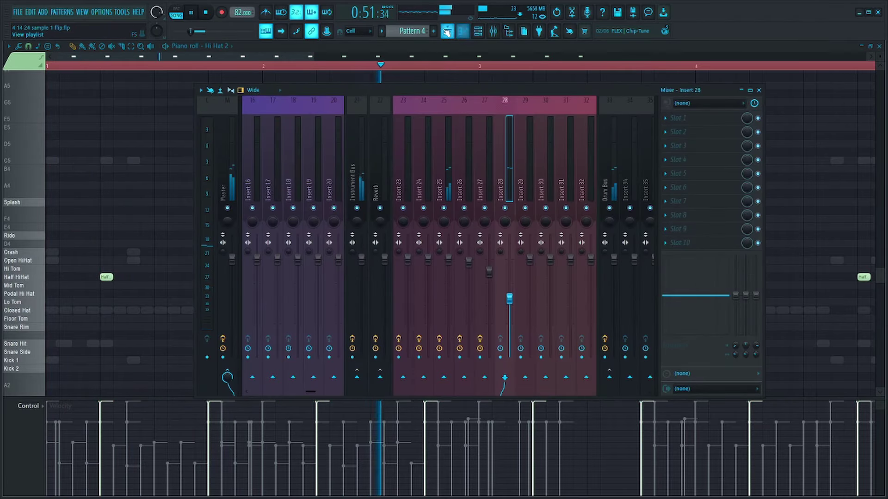
Extend the Hi Hats notes to the end of bar 2 and duplicate the two-bar line across bars 3 and 4.
click(447, 30)
double_click(380, 349)
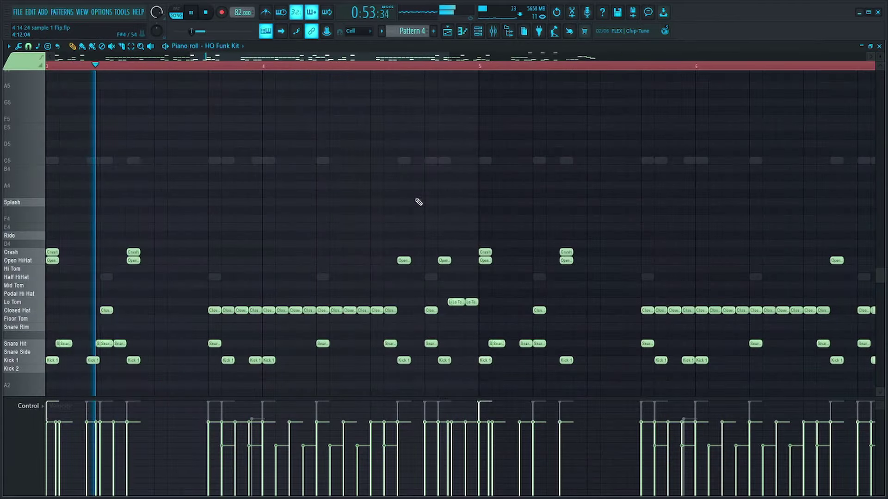
key(F7)
key(space)
click(478, 30)
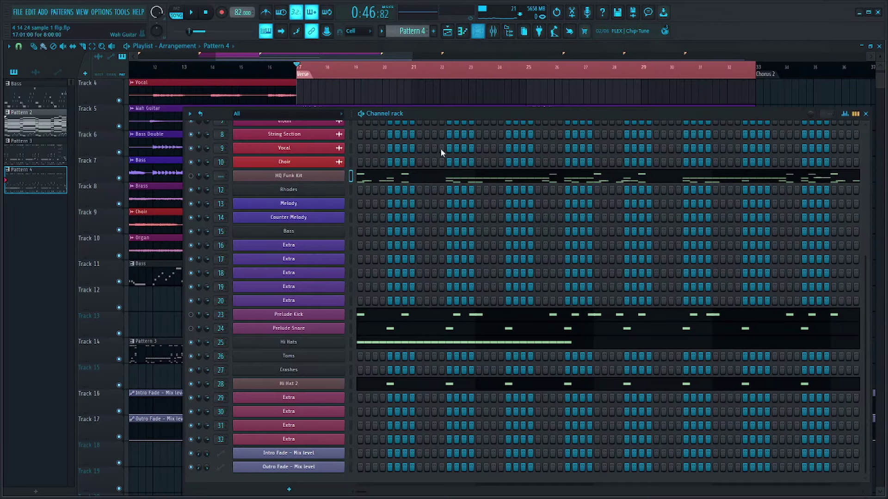
click(413, 346)
scroll(472, 115, down, 3)
drag(346, 224, 248, 327)
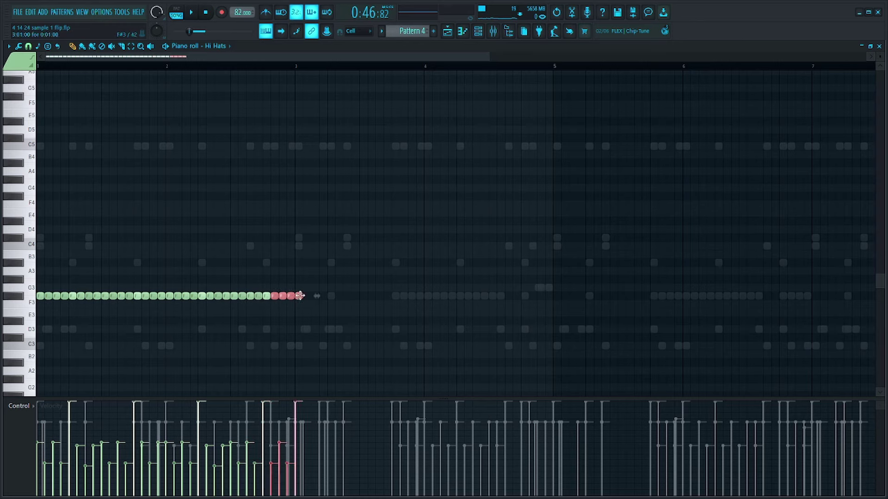
key(ctrl+a)
key(ctrl+b)
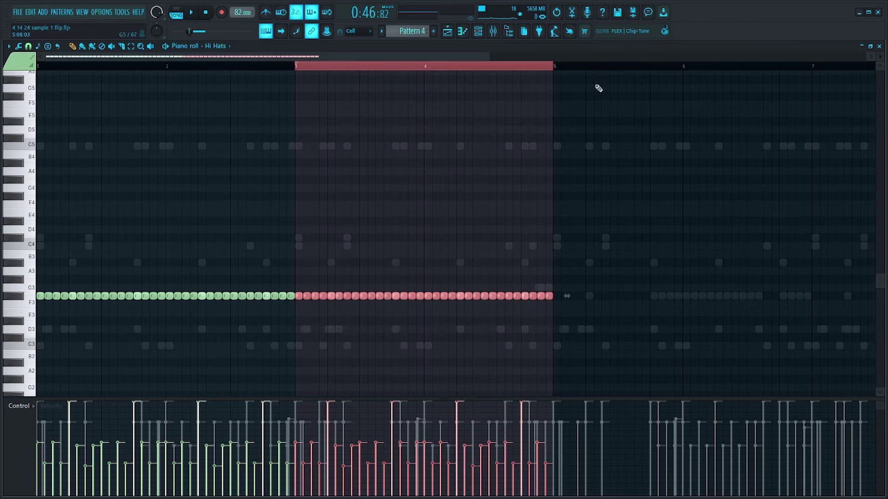
click(550, 70)
Replace the last two closed hits of bar 2 in Hi Hats with one two-step open hi-hat note on A#3.
scroll(560, 301, up, 3)
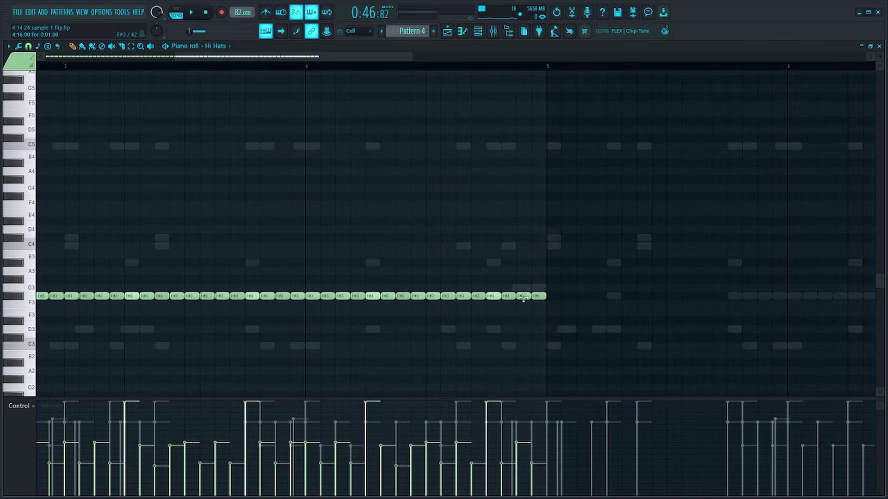
scroll(301, 300, up, 2)
right_click(224, 298)
drag(231, 297, 208, 261)
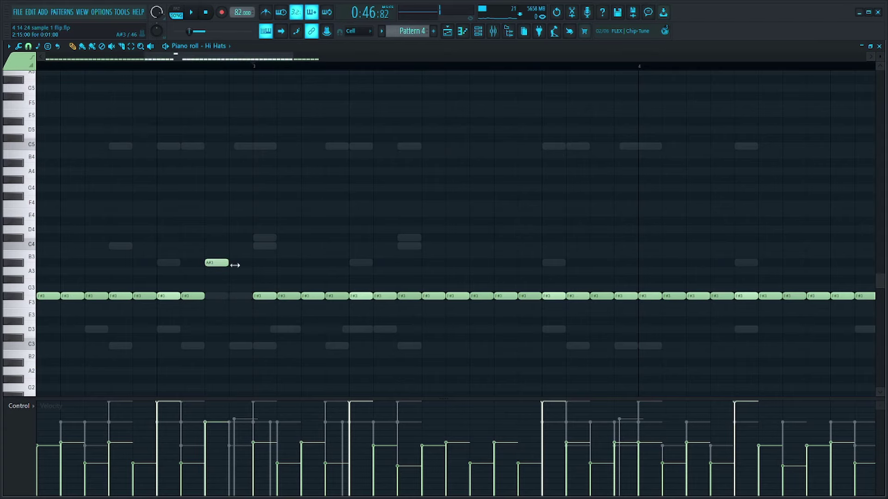
key(space)
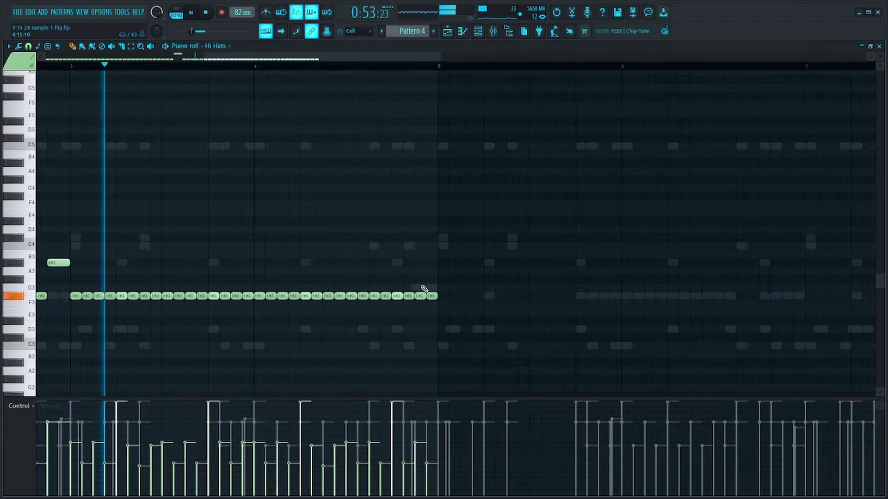
Delete the last two Hi Hats notes of bar 4 and raise the hits on steps 11 and 14 to A#3.
drag(430, 285, 406, 307)
drag(469, 291, 424, 312)
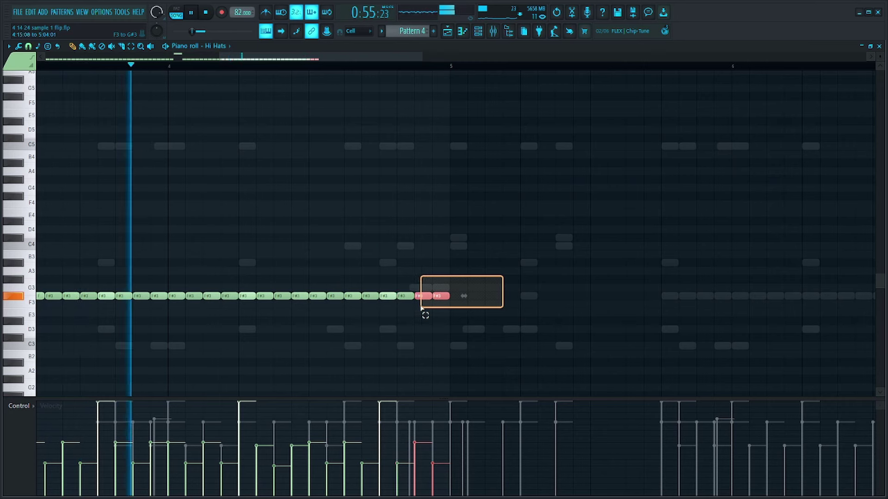
drag(352, 296, 351, 262)
key(space)
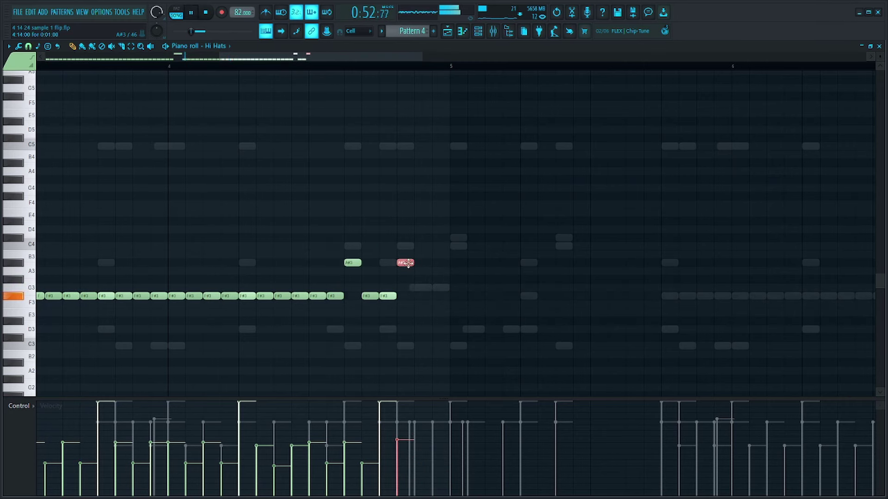
key(space)
scroll(465, 254, down, 3)
Open the Hi Hat 2 notes in Pattern 4 and delete a selected group of them.
key(F6)
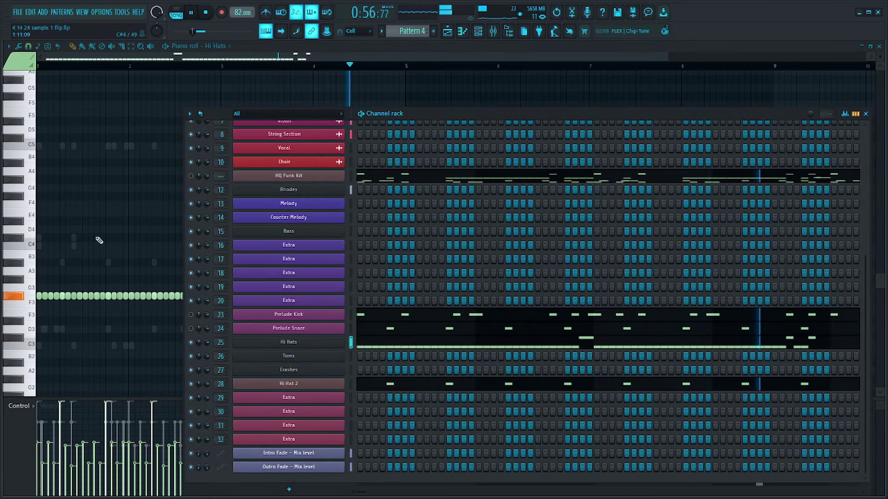
click(509, 384)
key(space)
drag(783, 209, 423, 319)
key(Delete)
key(F7)
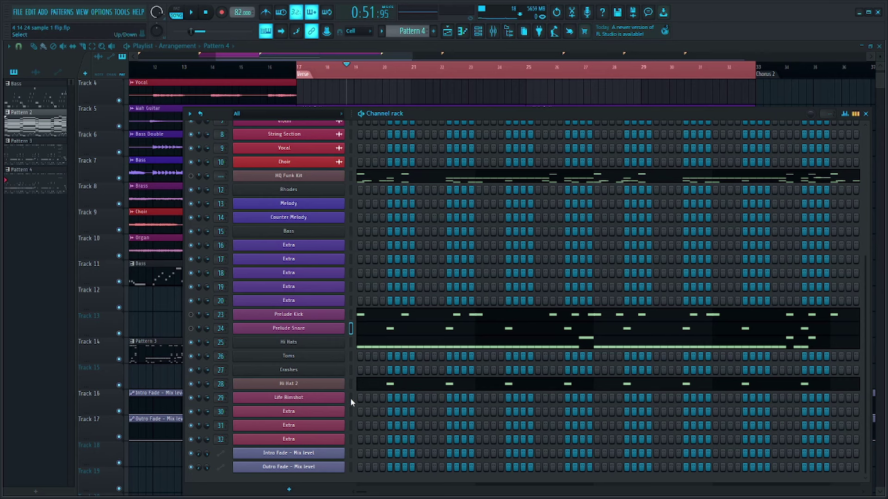
Move the Prelude Snare notes to the Life Rimshot channel and unmute the Prelude Kick and Prelude Snare channels.
key(ctrl+v)
click(351, 329)
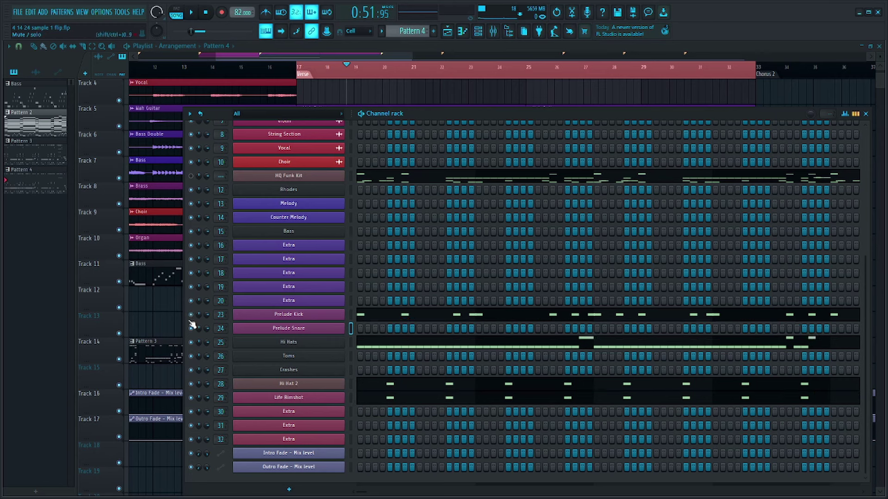
key(F6)
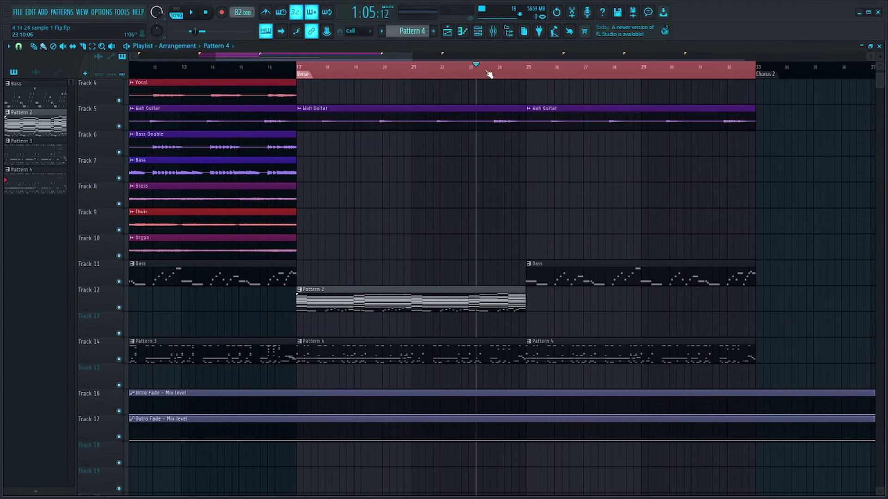
Play back the verse section and open the Rhodes part of Pattern 2 for editing.
key(space)
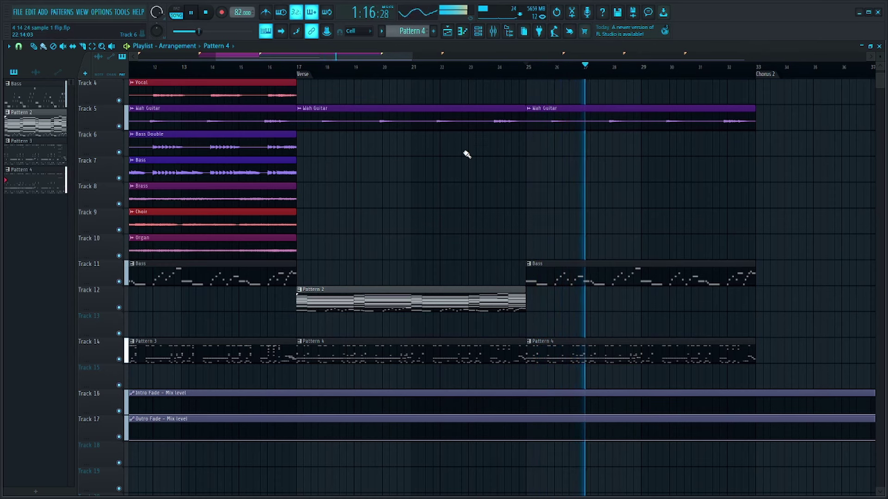
key(space)
click(504, 305)
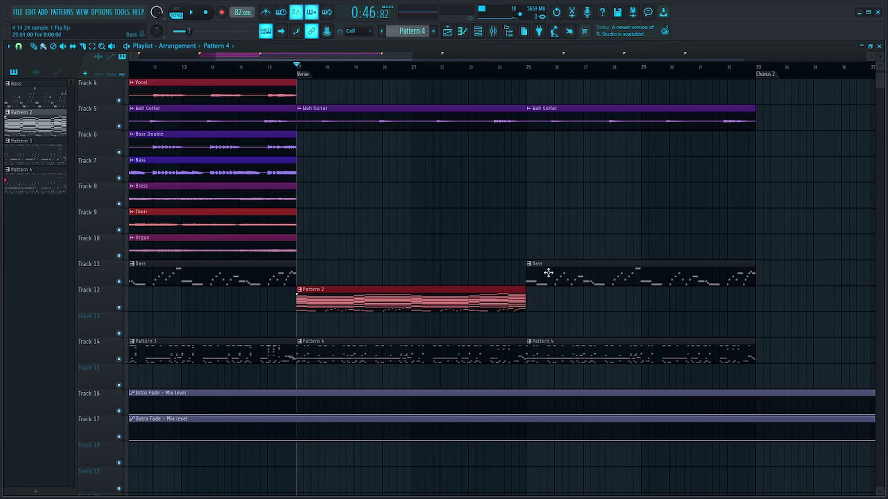
click(418, 295)
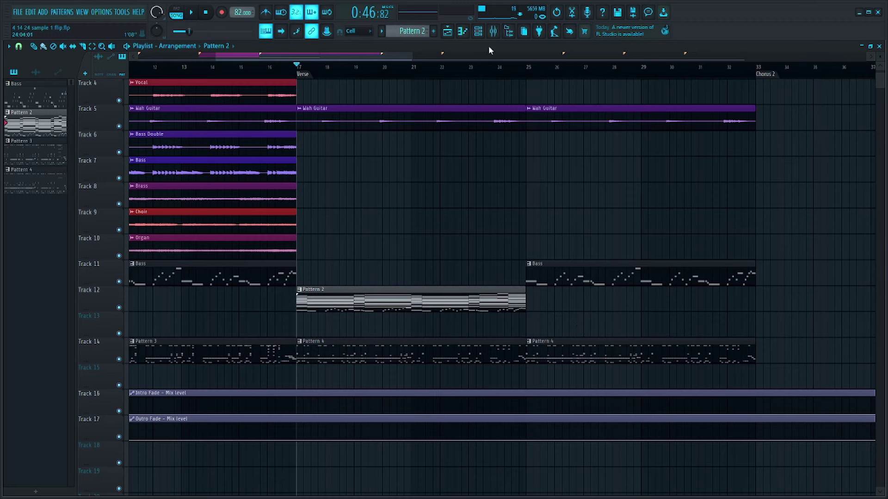
key(F6)
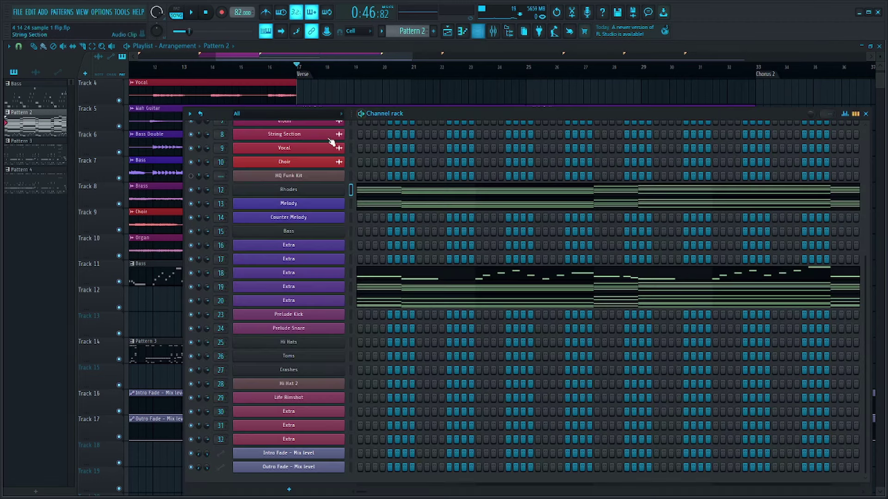
click(390, 197)
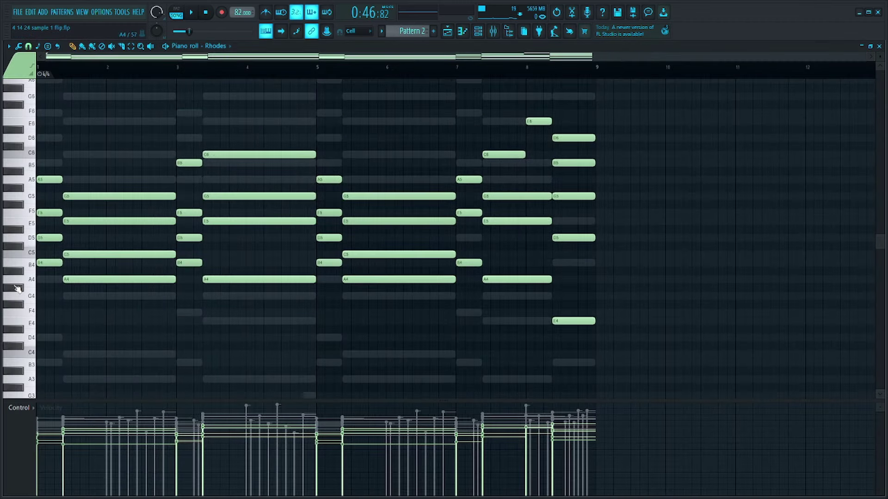
scroll(51, 268, up, 2)
Strum all Rhodes chords with raised start time strength and tension, reduced velocity strength and alternate direction off.
key(ctrl+a)
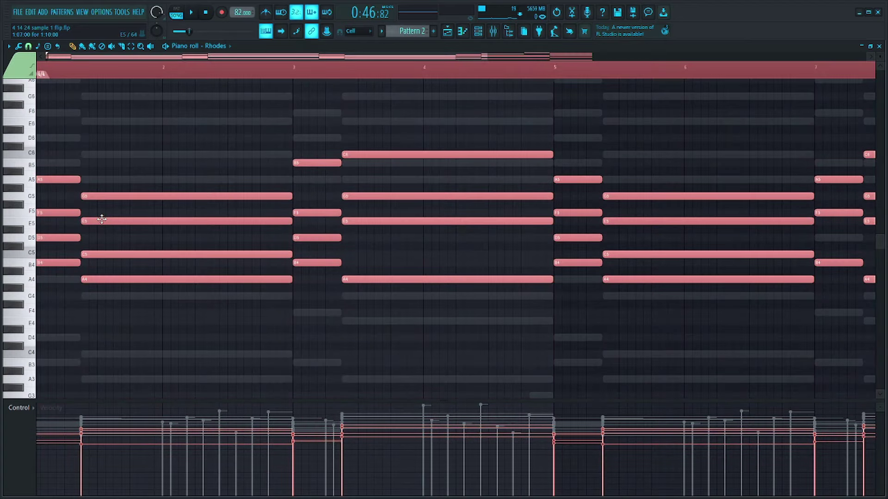
key(alt+s)
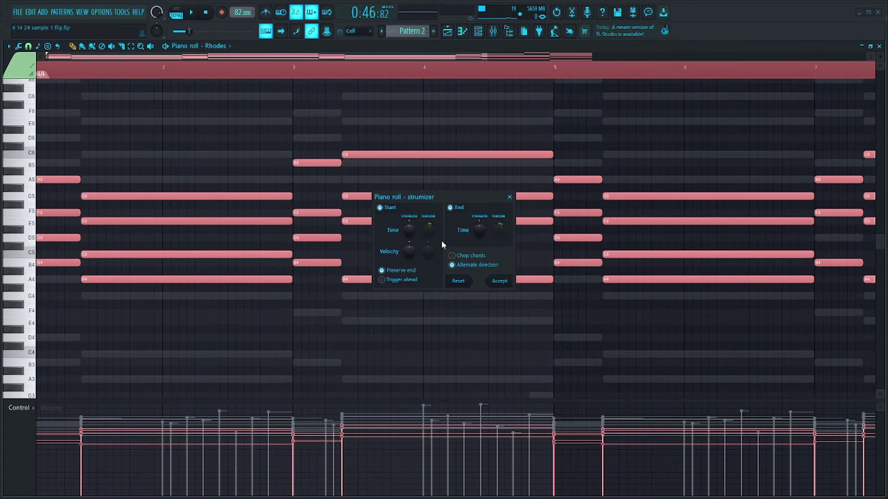
drag(410, 230, 429, 208)
key(space)
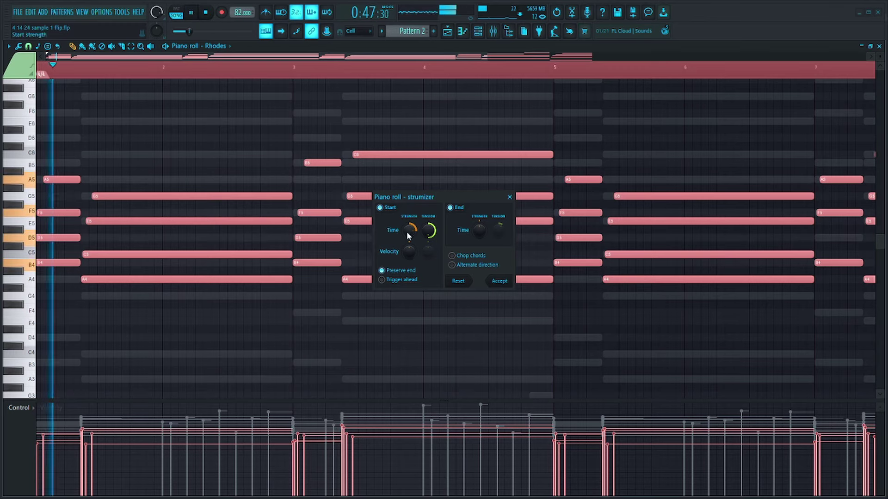
key(space)
drag(410, 250, 410, 277)
key(space)
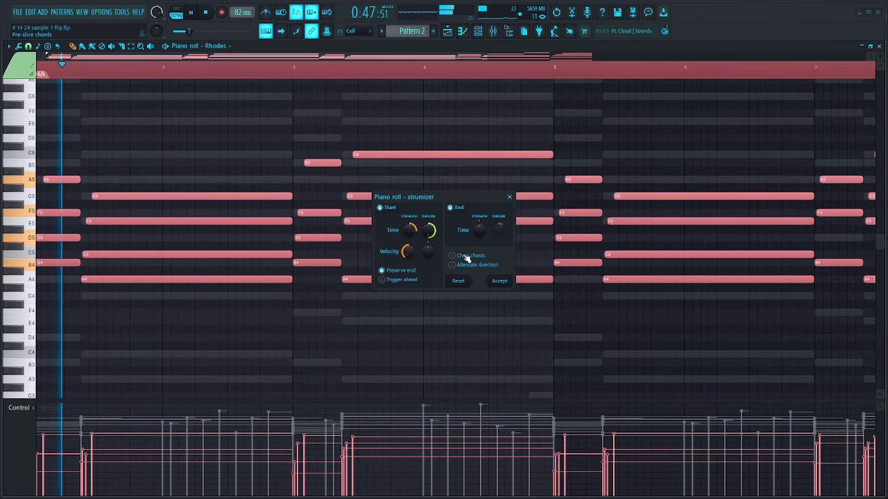
click(499, 282)
click(241, 76)
Add a short D5 grace note before E5 in the long bar 1 chord and adjust its G5 and E5 note timing.
drag(153, 143, 87, 194)
key(space)
scroll(109, 196, up, 3)
click(88, 235)
key(space)
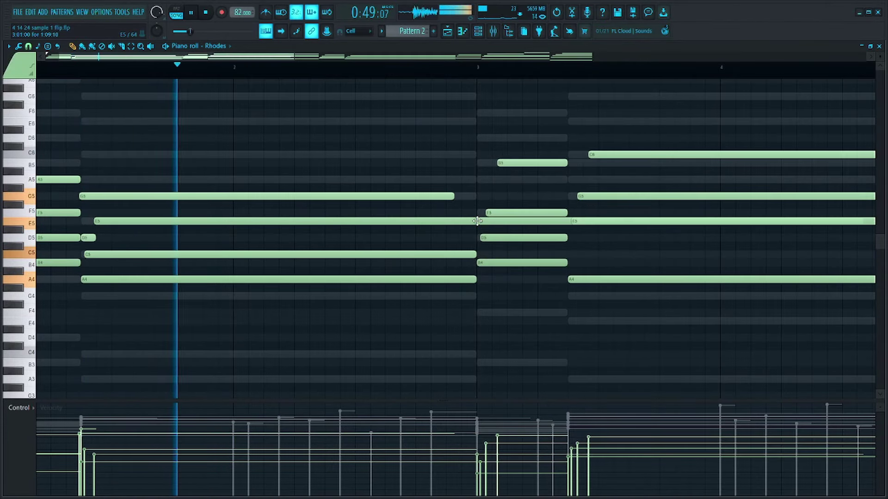
drag(479, 221, 468, 221)
key(space)
Copy the long bar 1 Rhodes chord an octave higher and place the copy at the start of bar 2.
drag(440, 187, 373, 251)
key(ctrl+Up)
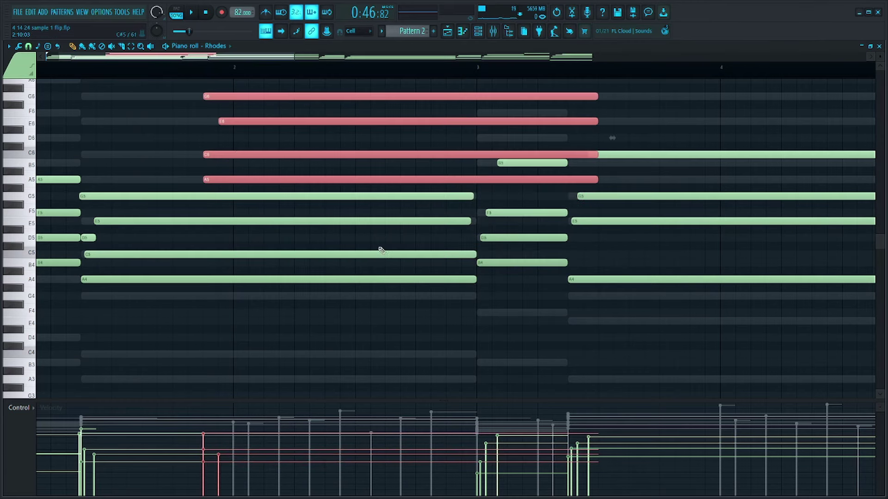
key(ctrl+d)
drag(213, 122, 267, 102)
Strum the higher chord copy upward with alternate direction off and shorten its notes to finish by bar 3.
key(alt+s)
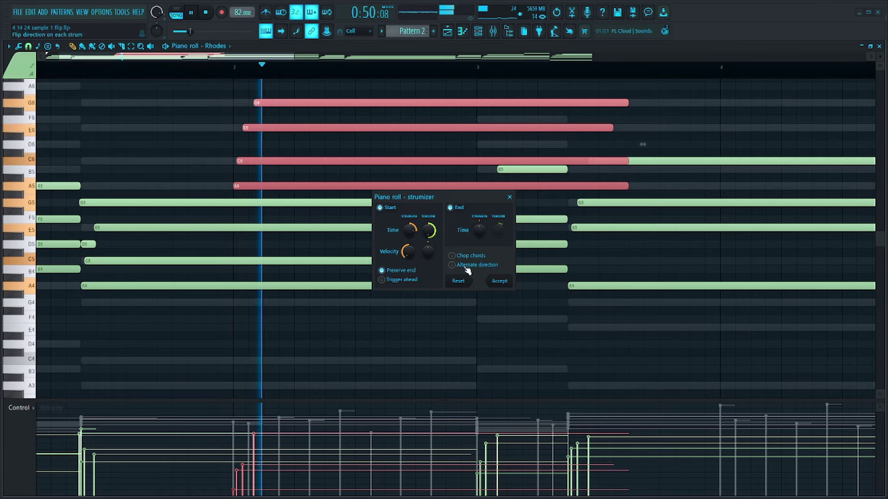
click(494, 280)
drag(613, 128, 465, 129)
key(space)
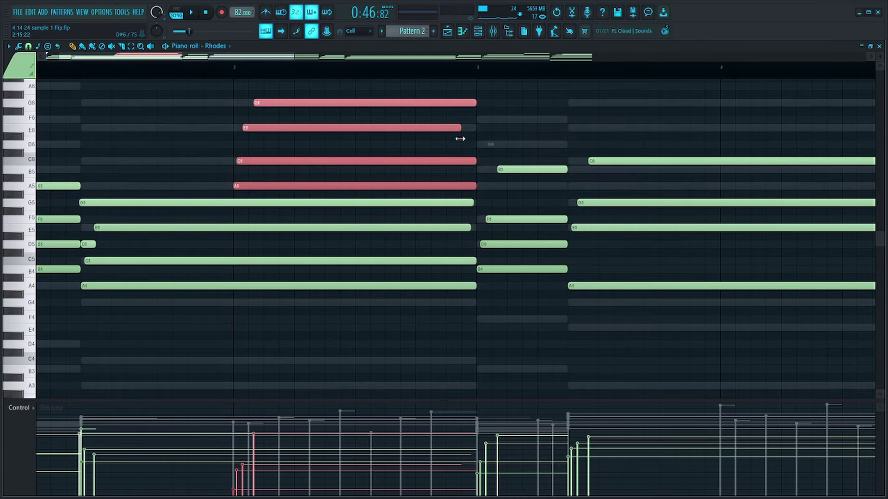
key(ctrl+d)
Start the C6 note of the long bar 3 chord earlier and shorten the whole chord to end early in bar 4.
scroll(472, 130, down, 3)
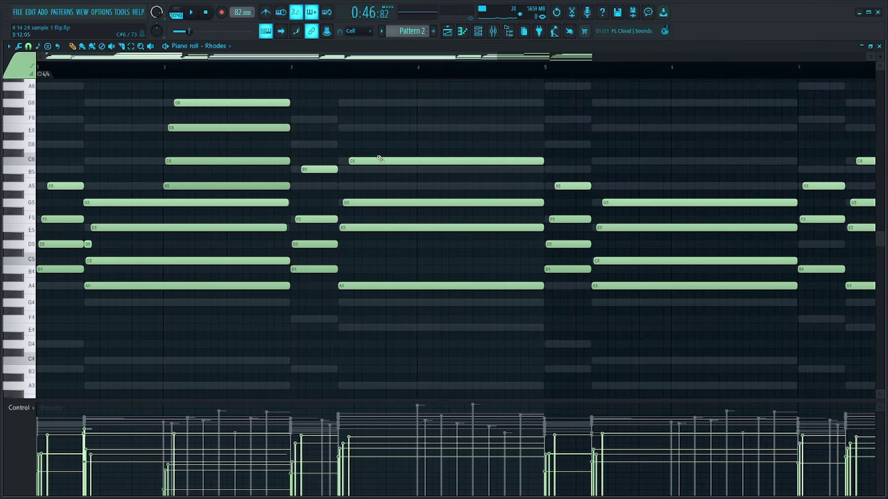
click(295, 74)
scroll(363, 175, up, 3)
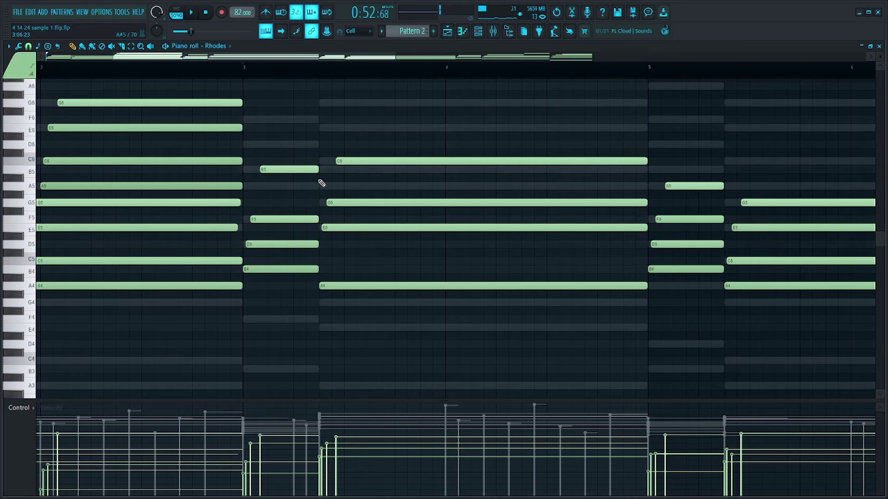
key(space)
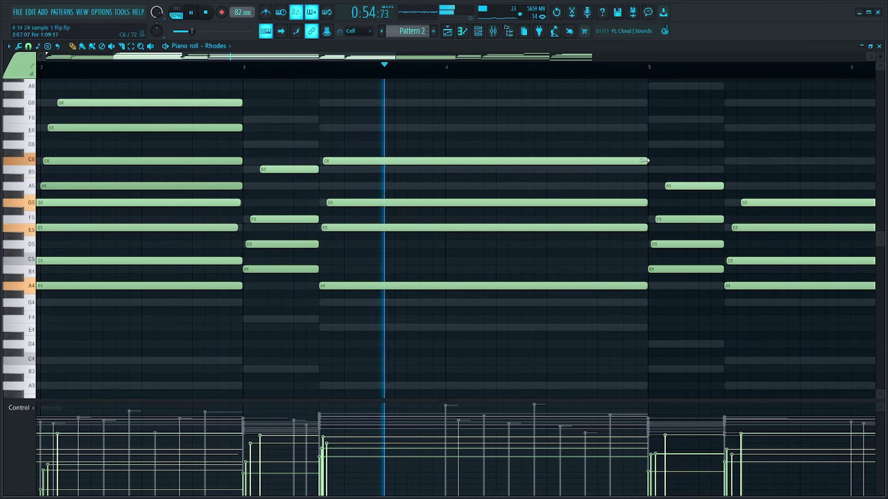
drag(631, 153, 633, 246)
drag(648, 202, 518, 211)
key(space)
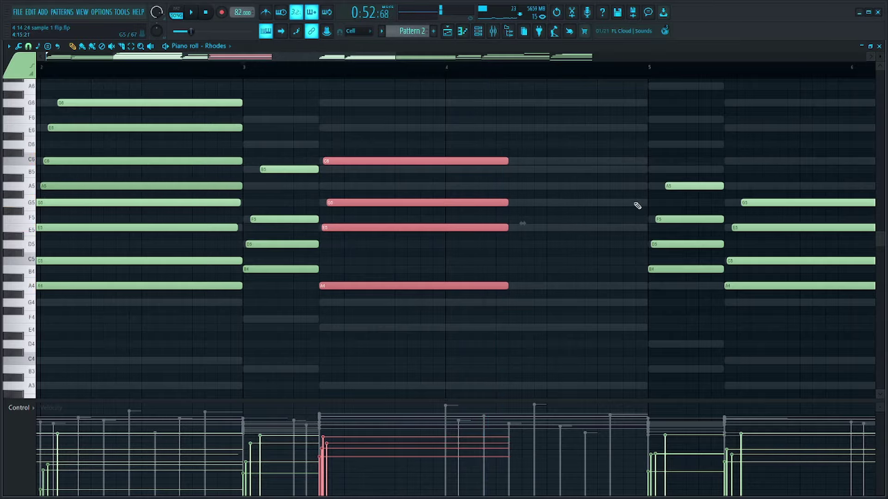
Draw a stacked A4, C5, E5, G5 and B5 chord in the second half of bar 4.
scroll(493, 204, right, 3)
click(311, 303)
click(314, 285)
click(293, 260)
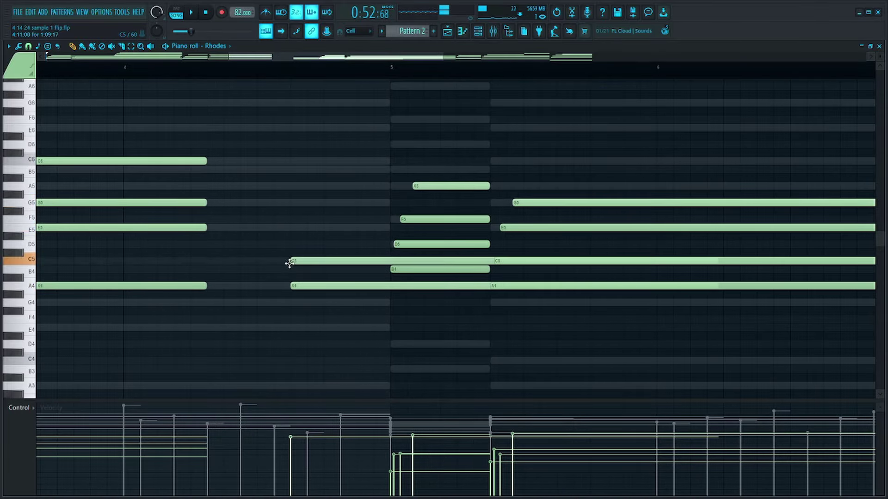
scroll(290, 264, down, 5)
scroll(287, 270, up, 4)
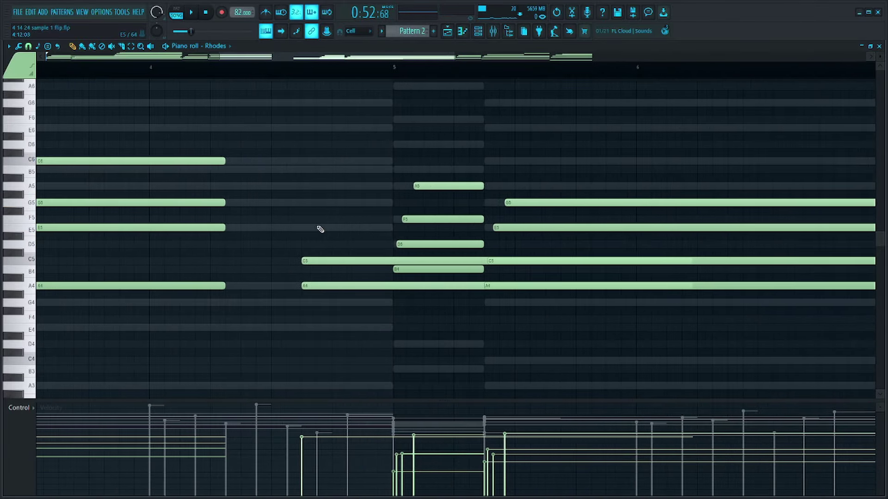
click(303, 228)
click(305, 202)
drag(304, 161, 373, 346)
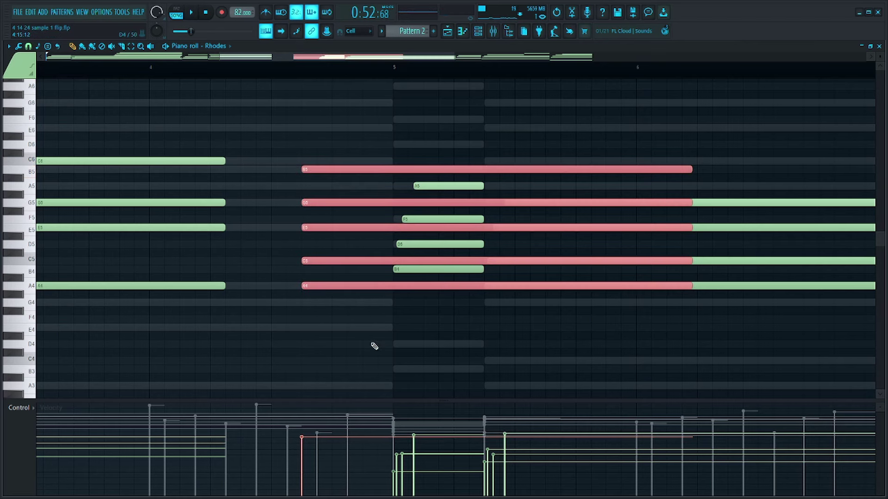
Rearrange the new bar 4 chord into a staggered descending run of shorter E6, C6, B5, G5 and E5 notes.
key(shift+Left)
drag(315, 203, 369, 264)
key(ctrl+Up)
ctrl+click(355, 262)
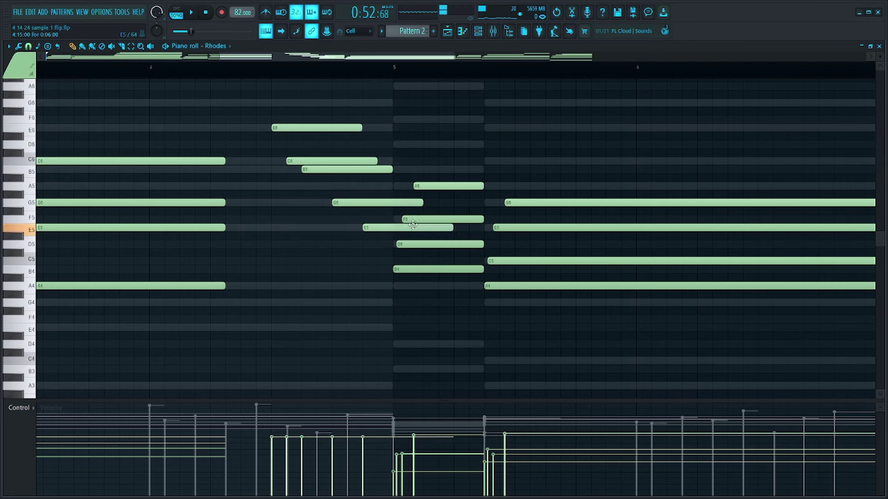
Place the run's E5 before its G5, end both notes at bar 5, and vary the run's velocities.
drag(378, 239, 387, 202)
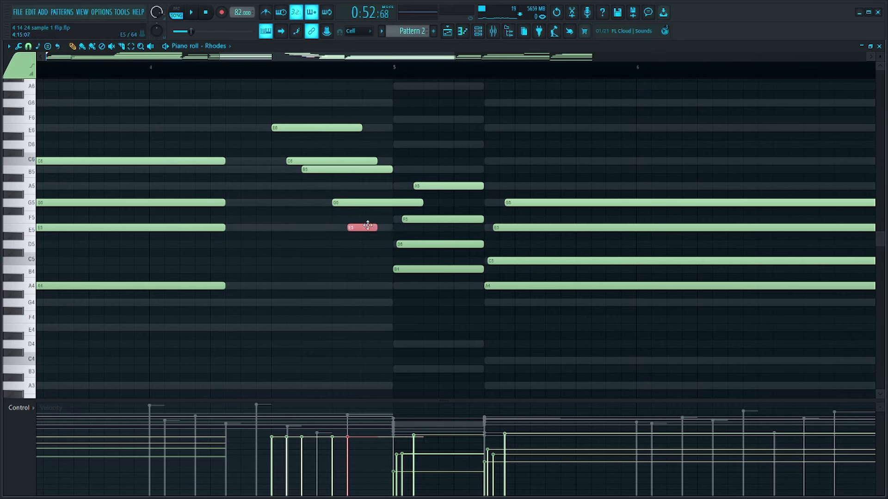
drag(359, 202, 375, 200)
key(space)
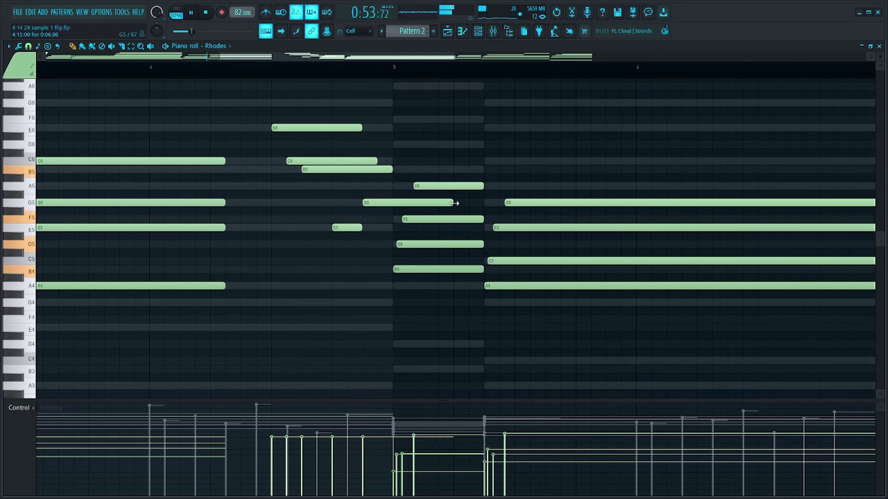
drag(453, 203, 321, 95)
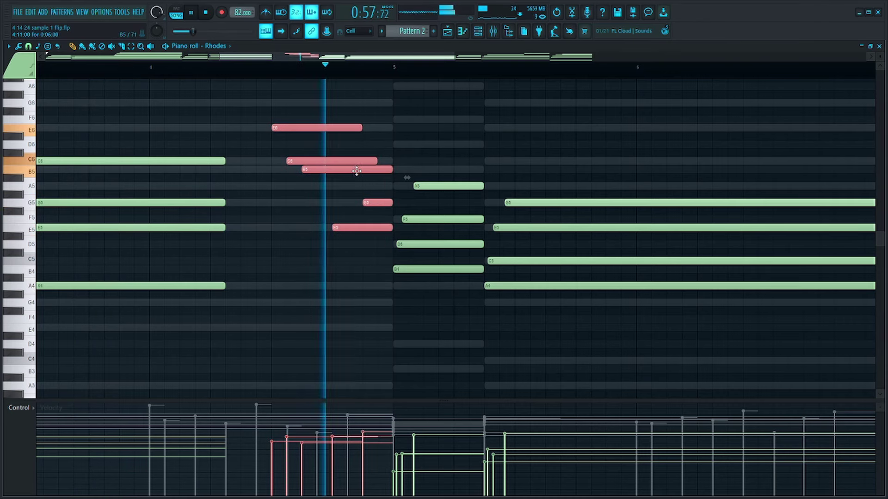
key(space)
Add A5 and an earlier G5 to the descending run, start E5 later, and lower the opening E6's velocity.
click(381, 202)
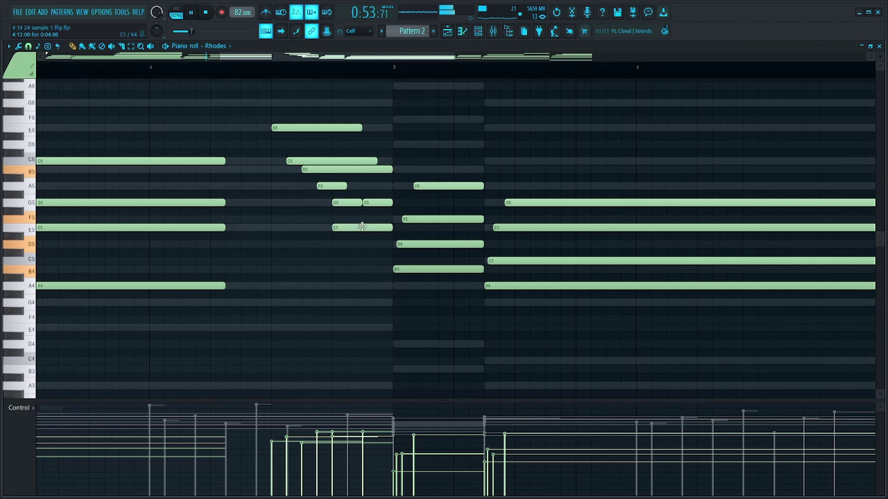
key(space)
mouse_move(331, 228)
mouse_down()
mouse_move(348, 226)
mouse_move(356, 125)
mouse_up()
mouse_move(270, 440)
mouse_down()
mouse_move(337, 436)
mouse_move(344, 462)
mouse_move(369, 482)
mouse_move(320, 439)
mouse_move(257, 476)
mouse_up()
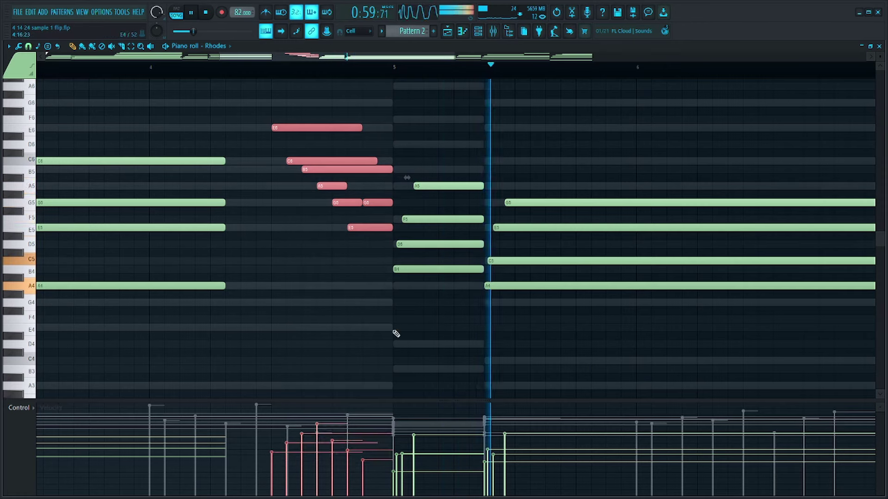
Remove the run's second G5 and extend its E6, C6, A5 and first G5 notes to the start of bar 5.
click(480, 159)
drag(347, 185, 393, 202)
right_click(389, 202)
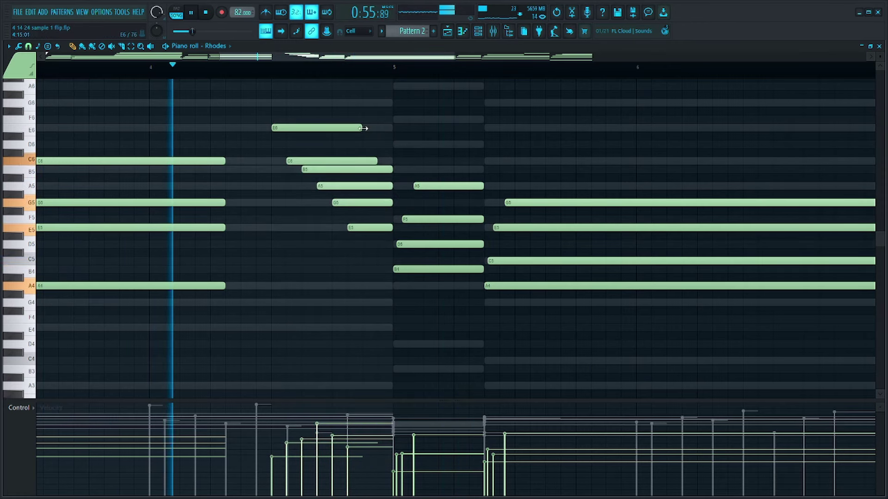
drag(362, 128, 377, 128)
drag(376, 161, 393, 161)
drag(376, 126, 393, 128)
Vary the velocities of the descending run with a soft opening E6 and play the passage from bar 3.
key(space)
drag(386, 124, 309, 238)
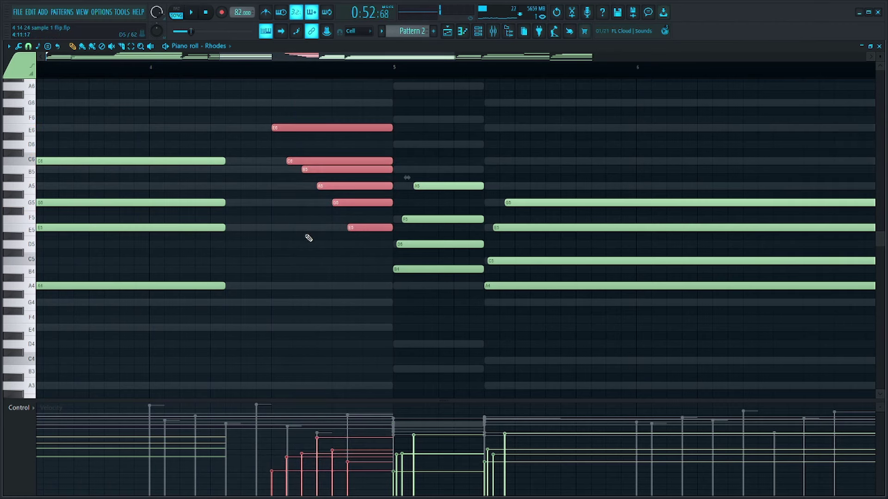
click(267, 74)
key(space)
scroll(334, 174, down, 3)
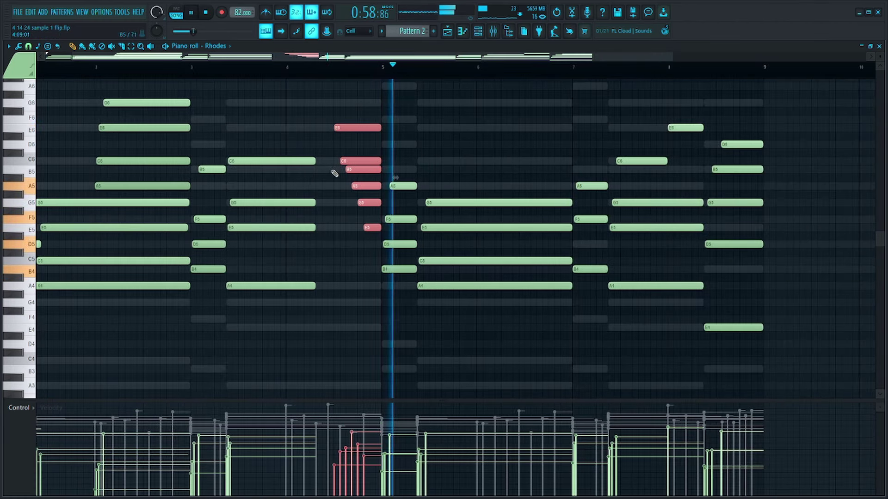
scroll(298, 160, up, 2)
key(space)
click(129, 69)
key(space)
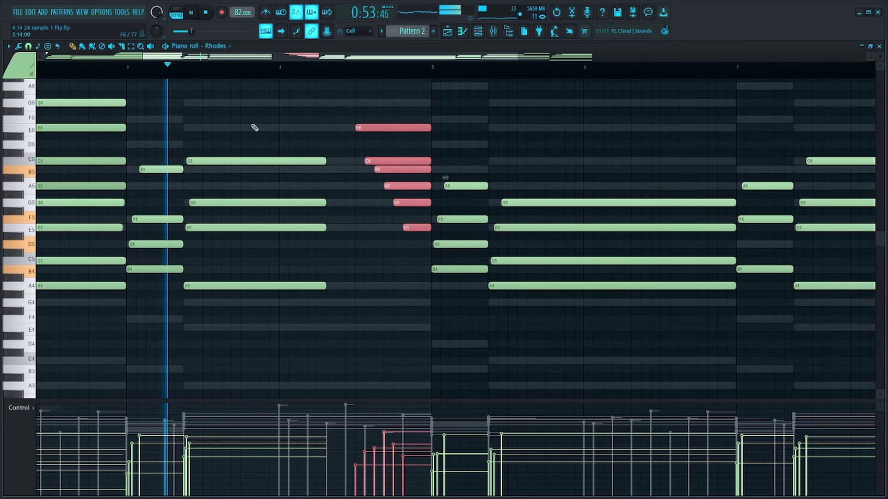
Shorten all notes of the long bar 3 chord to end at the start of bar 4.
drag(252, 128, 324, 291)
key(space)
drag(322, 204, 278, 204)
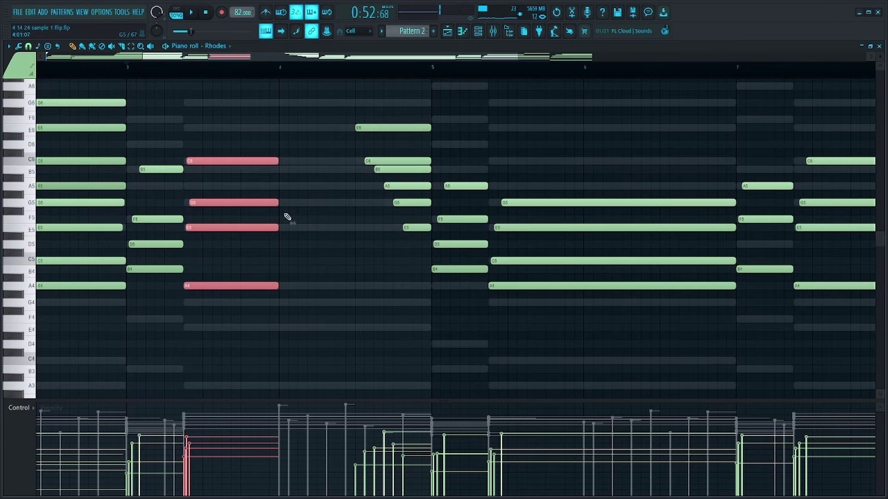
click(290, 292)
Draw an A4, C5, E5 and G5 chord filling the first half of bar 4 and raise it one octave.
scroll(287, 290, up, 3)
scroll(289, 305, up, 2)
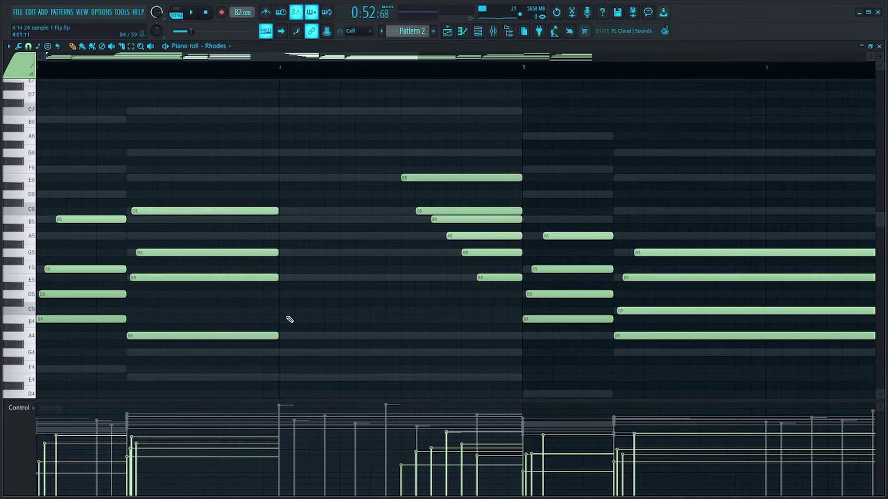
click(279, 336)
click(277, 277)
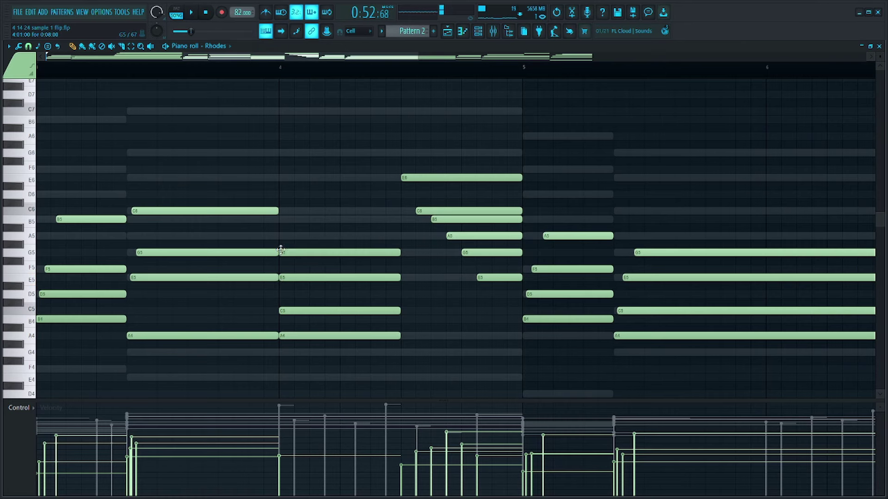
drag(311, 206, 351, 376)
key(ctrl+Up)
scroll(330, 363, down, 3)
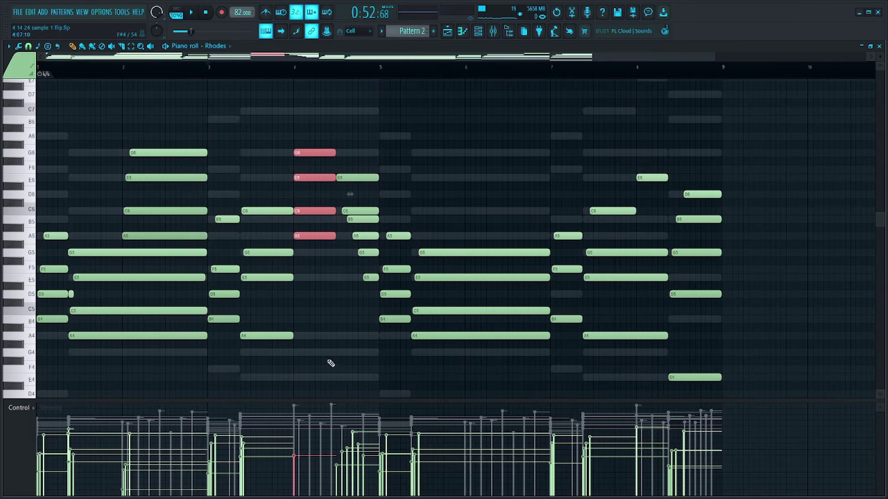
Remove G6 from the bar 4 chord, add a short D6 grace note before a delayed E6, and add G5 and E5.
scroll(321, 224, up, 4)
click(310, 161)
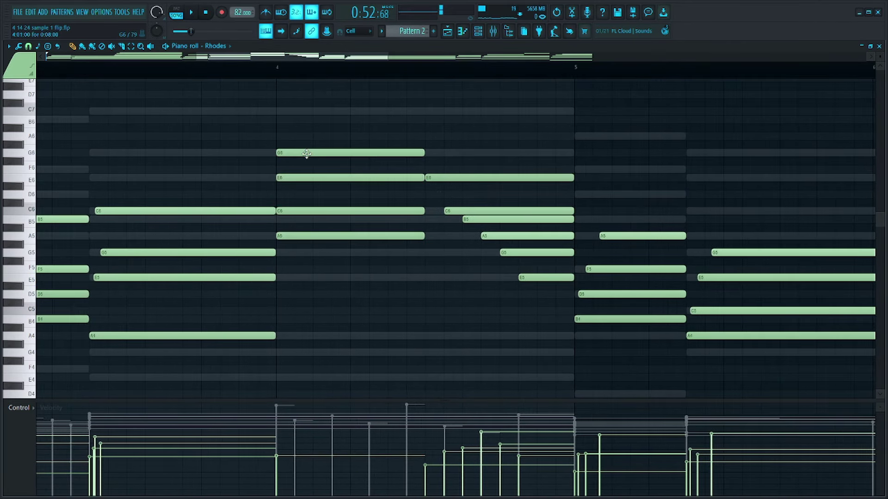
drag(275, 196, 292, 200)
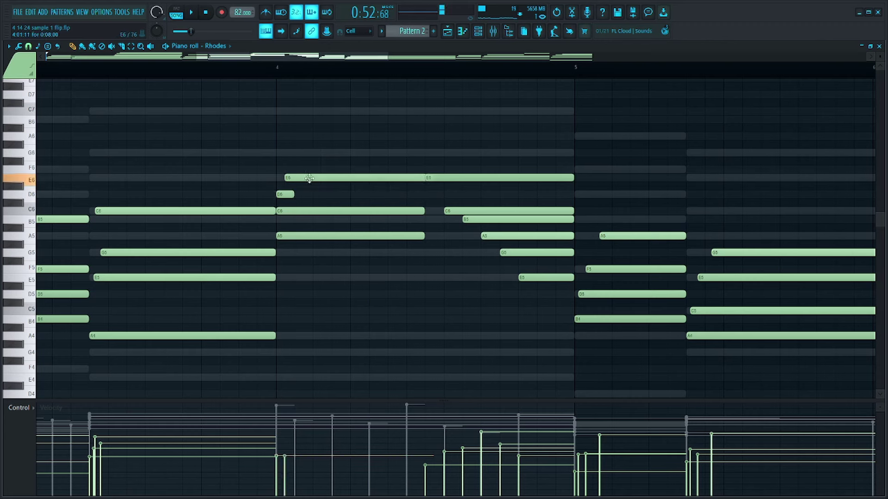
drag(278, 261, 279, 252)
drag(276, 285, 302, 276)
Strum the bar 4 chord upward with Preserve end on, and raise the velocities of the chord and its grace note.
key(space)
drag(321, 159, 327, 321)
key(alt+s)
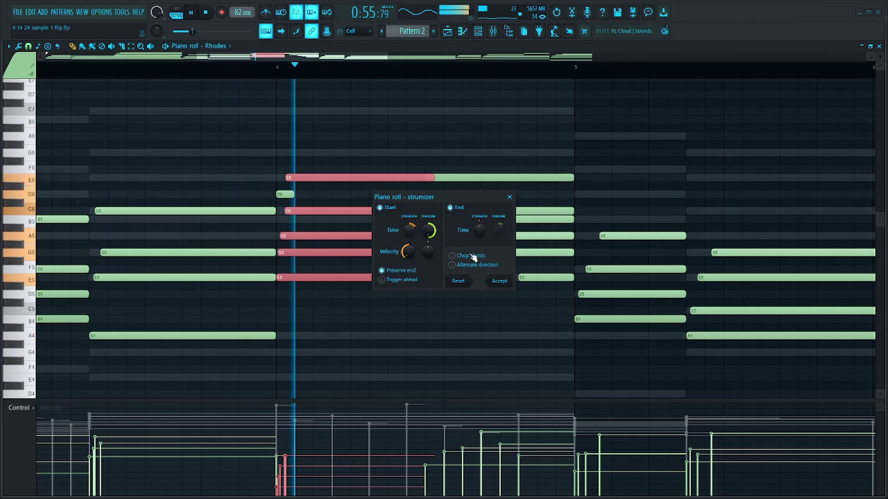
click(500, 280)
key(space)
drag(344, 158, 287, 291)
key(space)
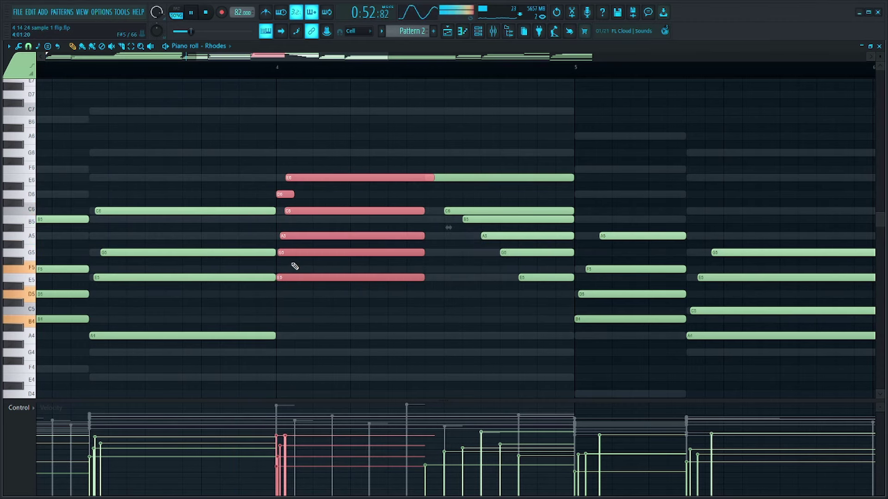
Trim the bar 4 chord's E6 to end with its other notes and rebalance the chord's velocities.
click(335, 195)
ctrl+click(369, 178)
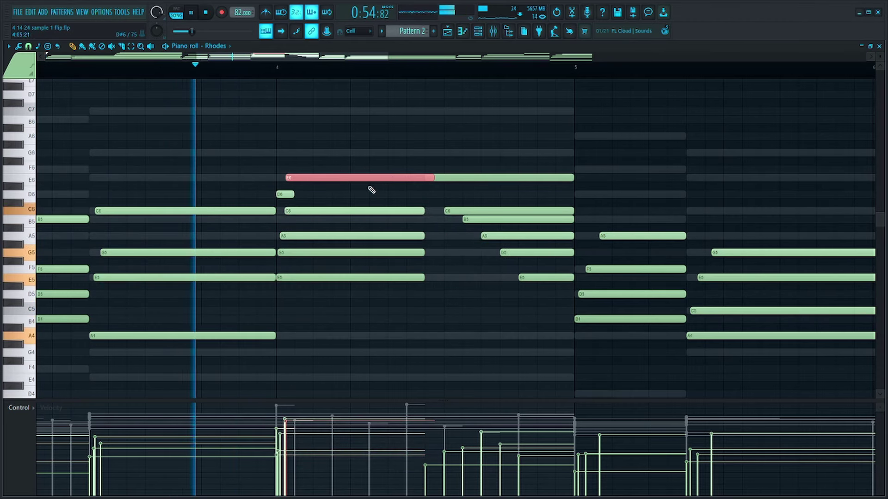
mouse_move(432, 178)
mouse_down()
mouse_move(411, 178)
mouse_move(424, 178)
mouse_up()
drag(401, 157, 277, 337)
Extend the bar 3 chord's A4 note to the end of bar 4 while ending its E5 at bar 4.
drag(270, 277, 407, 365)
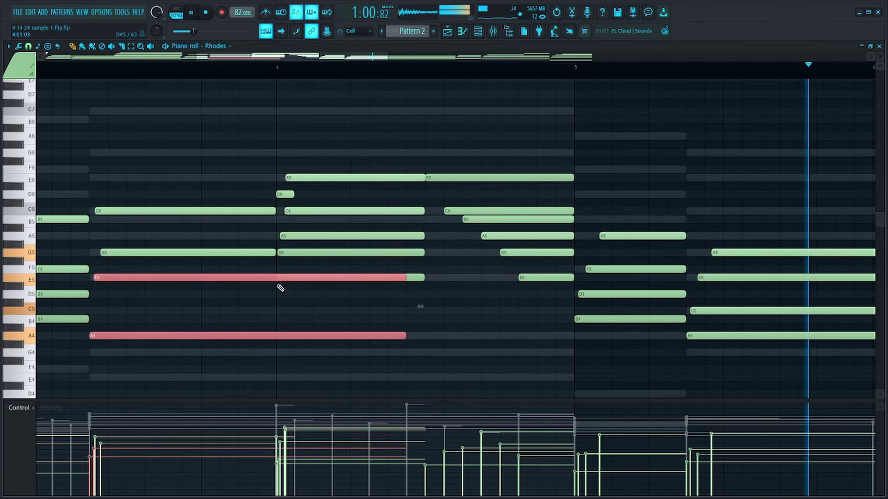
click(379, 278)
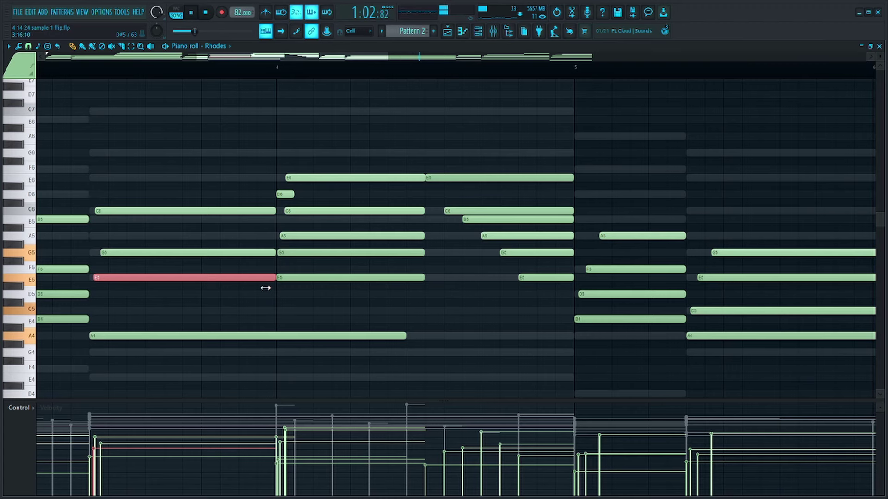
drag(405, 336, 584, 338)
key(space)
Delete the old bar 5 to 8 chords except the final E4 chord, and duplicate bars 1 to 4 into bars 5 to 8.
scroll(515, 314, down, 5)
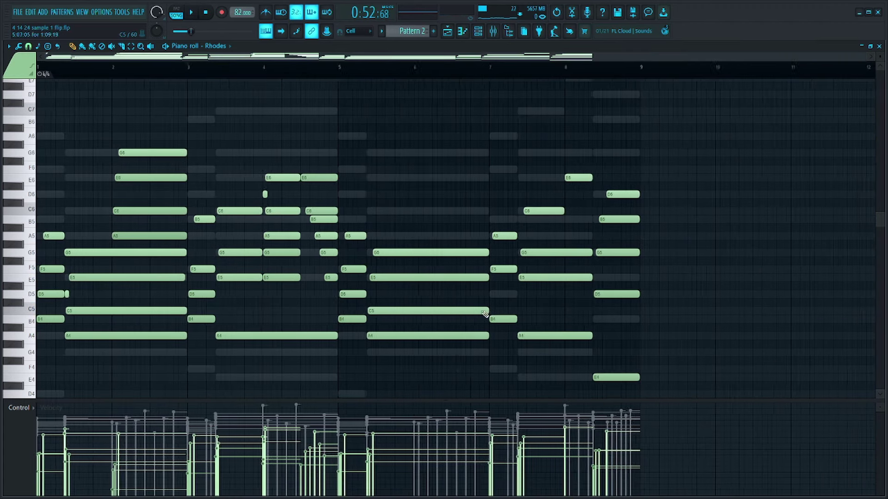
drag(537, 159, 323, 393)
key(Delete)
key(ctrl+b)
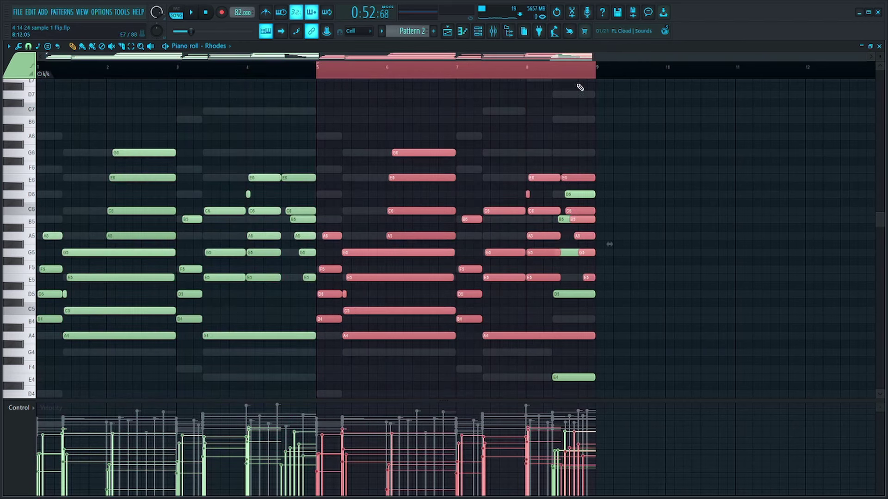
Raise the copied bars two octaves, remove their bar 8 chord, run and grace note, and end the held A note at bar 8.
key(ctrl+Up)
key(ctrl+Up)
drag(589, 98, 532, 240)
key(Delete)
drag(595, 273, 522, 271)
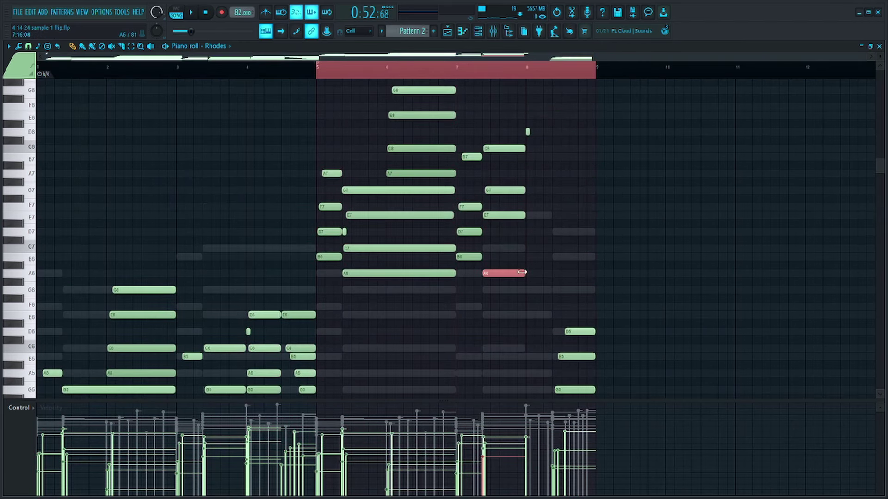
drag(551, 96, 578, 148)
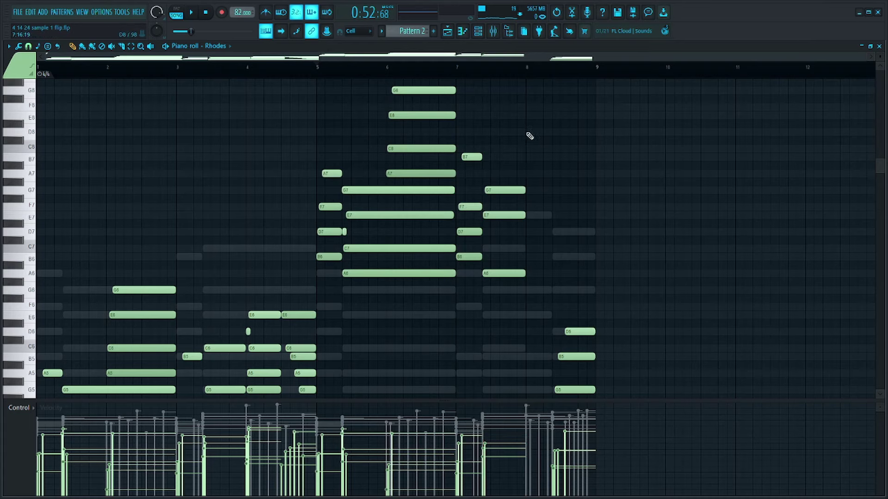
drag(545, 121, 532, 134)
Lower the copied bar 5 to 7 notes two octaves and play from bar 5.
scroll(548, 139, down, 2)
drag(556, 81, 321, 396)
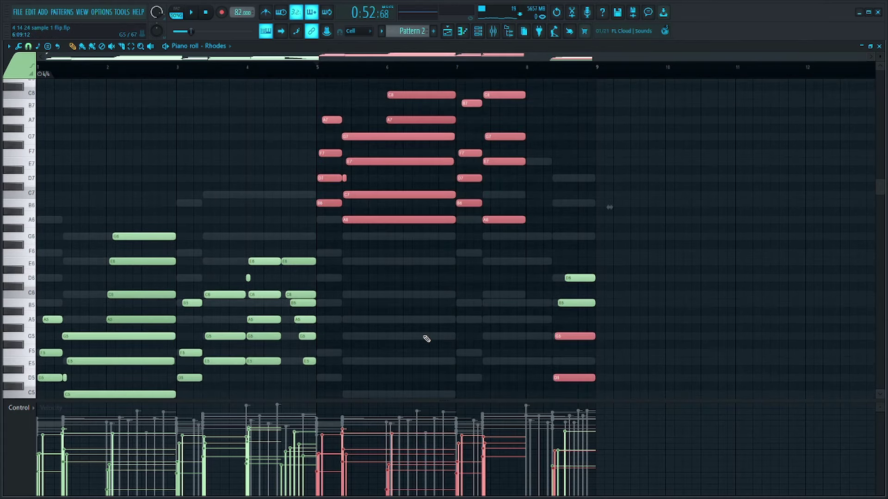
drag(521, 303, 329, 75)
scroll(390, 182, down, 3)
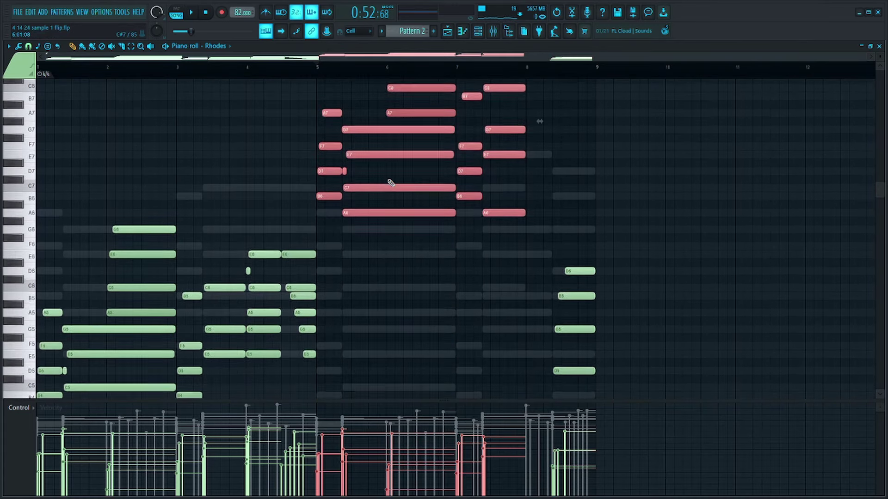
key(ctrl+Down)
key(ctrl+Down)
scroll(352, 139, down, 2)
click(321, 74)
key(space)
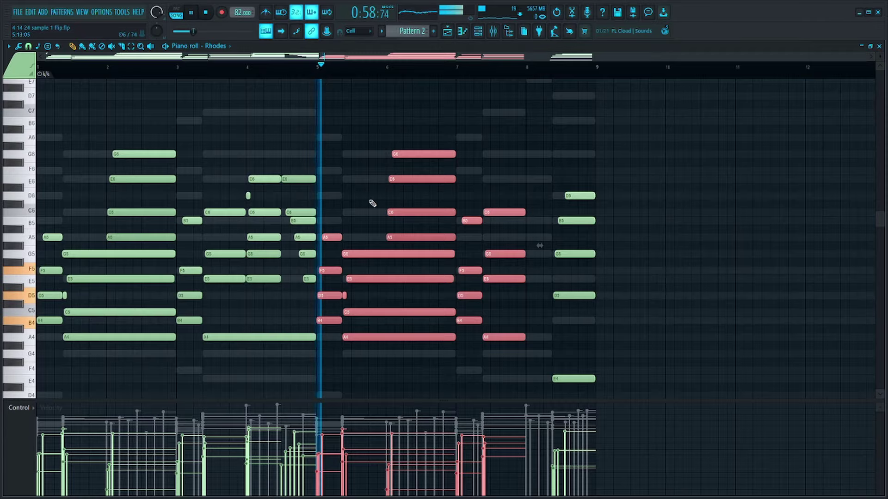
Flip the strum order of bar 6's high chord to run downward from G6 to A5, and trim the A5 note's end.
scroll(402, 212, up, 3)
click(433, 225)
scroll(483, 168, up, 2)
drag(476, 126, 444, 243)
key(alt+y)
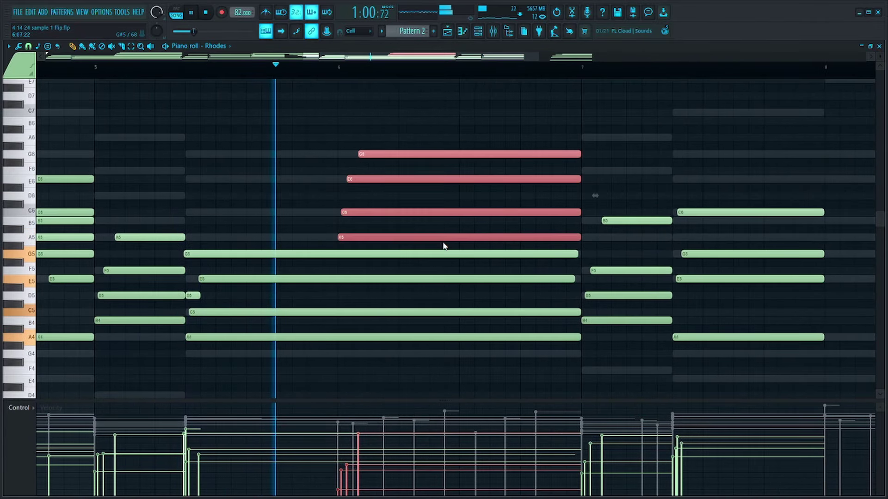
click(609, 193)
drag(601, 238, 583, 236)
key(space)
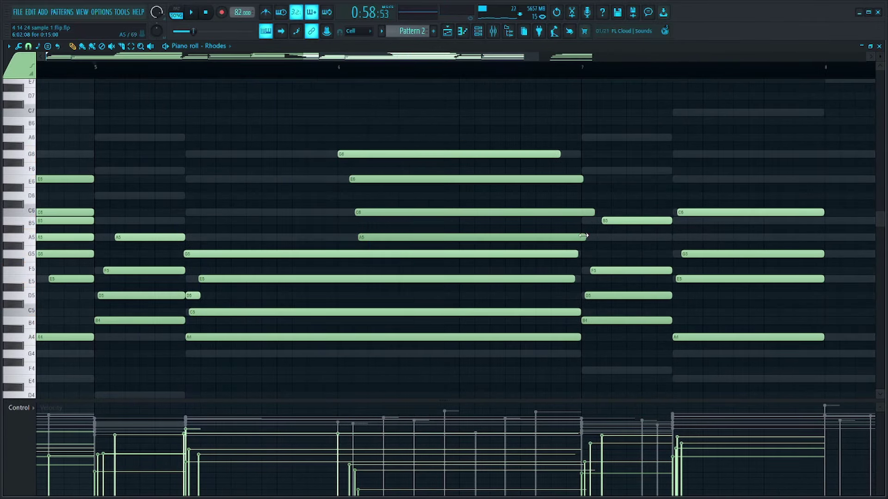
Shift the C6 and A5 notes of bar 6's high chord later to widen the downward strum.
drag(526, 236, 461, 134)
click(425, 245)
click(406, 236)
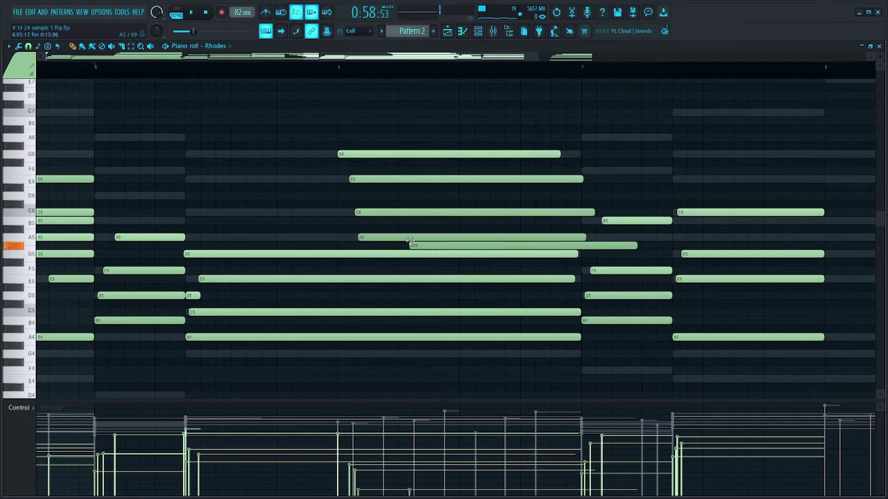
drag(406, 212, 414, 212)
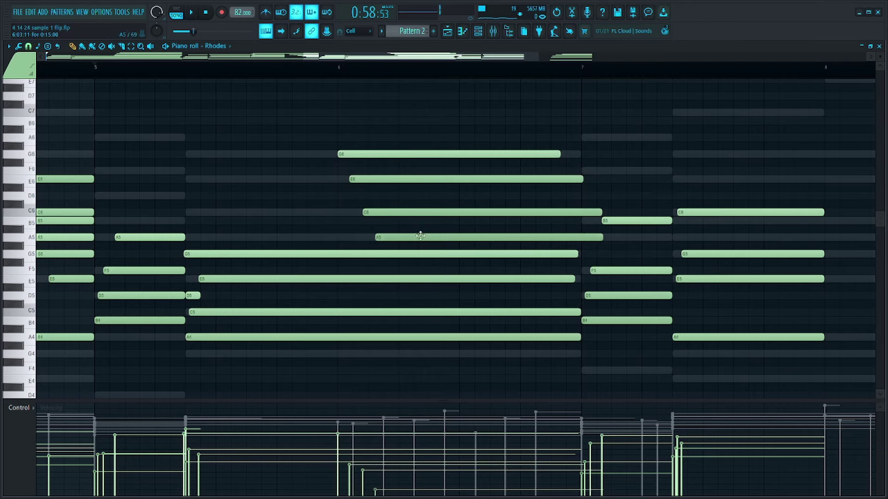
Shape the velocities of bar 6's high chord into a gentle decline across its downward strum, and play the part.
drag(420, 249, 444, 134)
mouse_move(367, 420)
mouse_down()
mouse_move(365, 455)
mouse_move(385, 480)
mouse_move(396, 452)
mouse_up()
key(space)
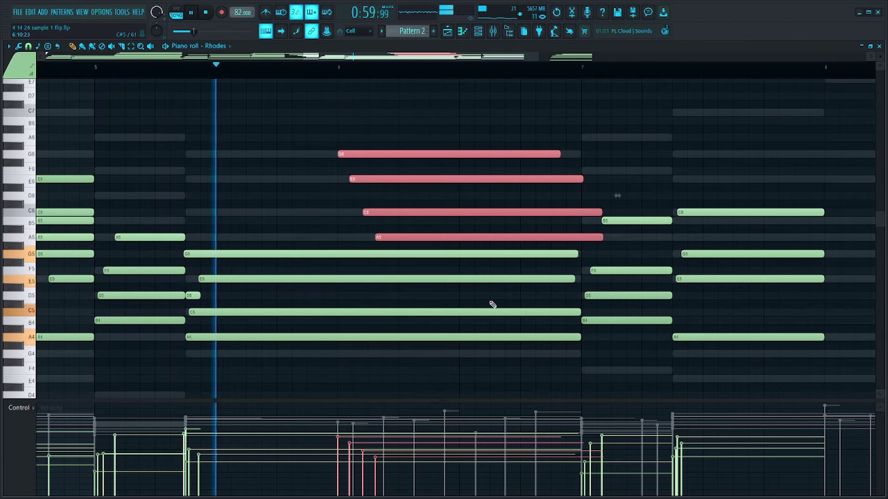
Trim the C6 and A5 notes of bar 6's high chord so they end at bar 7.
click(492, 304)
ctrl+click(601, 238)
ctrl+shift+click(601, 213)
drag(602, 213, 580, 212)
drag(583, 180, 555, 383)
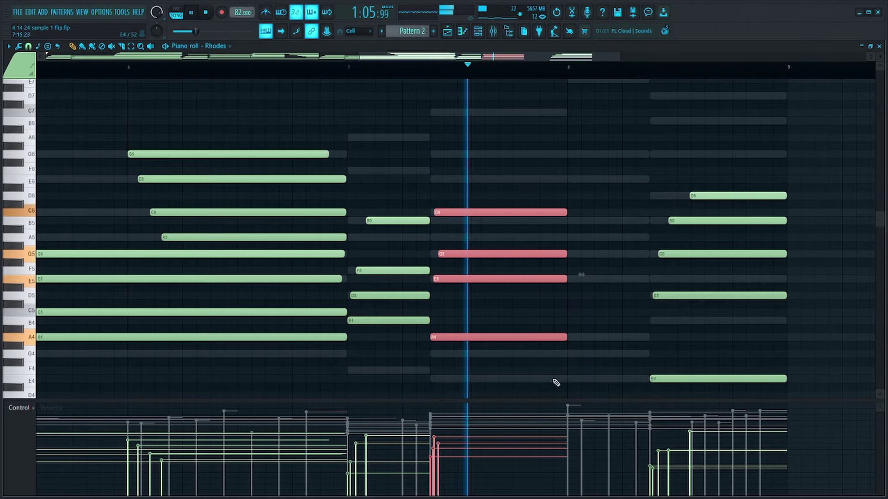
Move the D6 note of bar 8's chord earlier so it starts just after the chord's D5, and stop playback.
drag(686, 197, 650, 201)
mouse_move(721, 196)
mouse_down()
mouse_move(761, 210)
mouse_move(727, 208)
mouse_up()
key(space)
drag(541, 206, 519, 374)
click(561, 290)
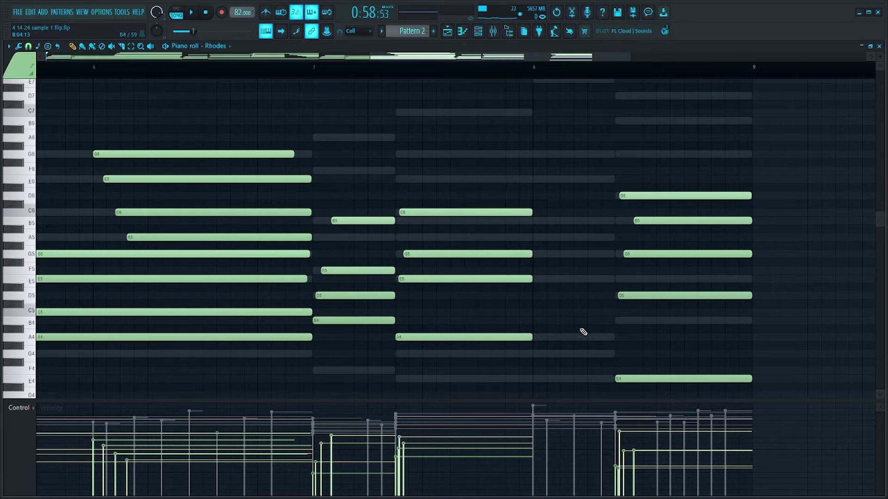
Draw a rising E4, G4, A4 run at the start of bar 8 and duplicate it an octave higher.
scroll(564, 326, down, 3)
mouse_move(548, 329)
mouse_down()
mouse_move(553, 341)
mouse_move(551, 334)
mouse_up()
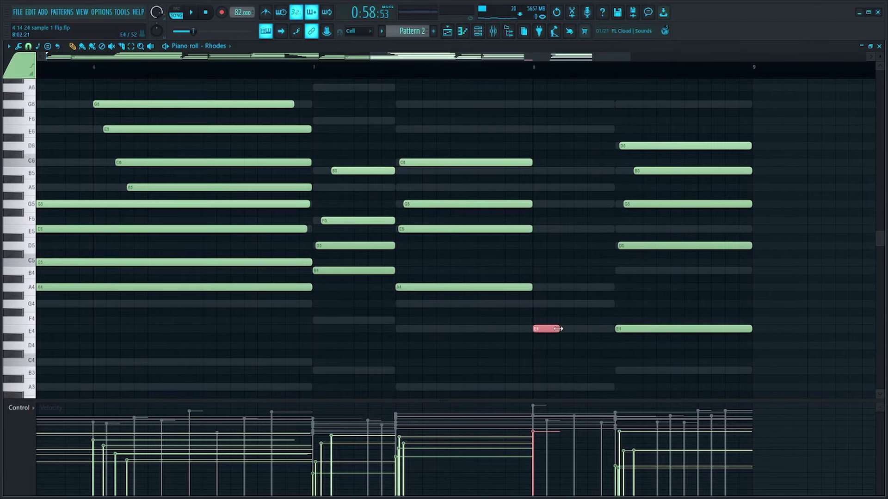
click(565, 303)
click(592, 287)
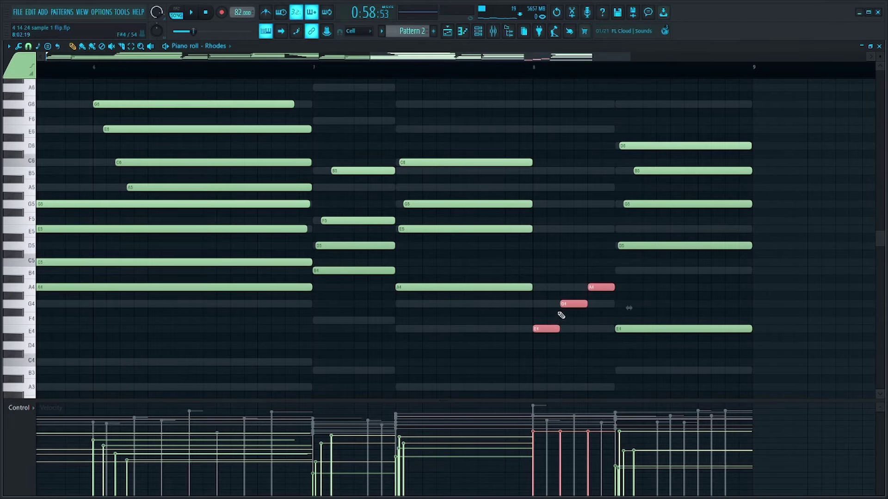
key(ctrl+shift+Up)
scroll(669, 327, up, 3)
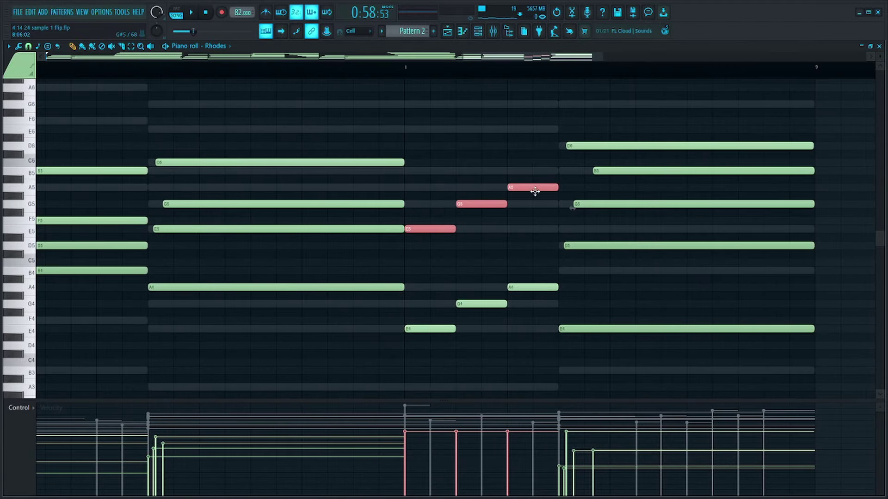
Transpose the octave run up two semitones, raise its opening F# notes to G4 and G5, and play it.
drag(535, 166, 503, 250)
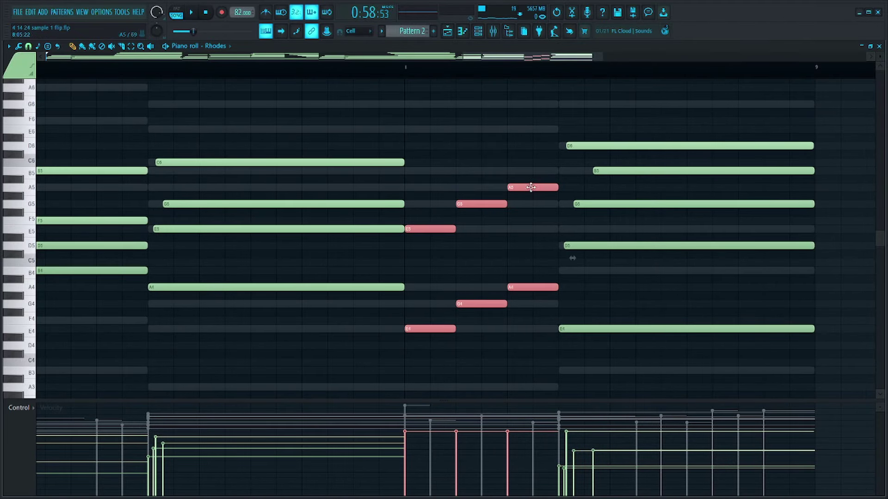
drag(531, 187, 528, 171)
click(472, 189)
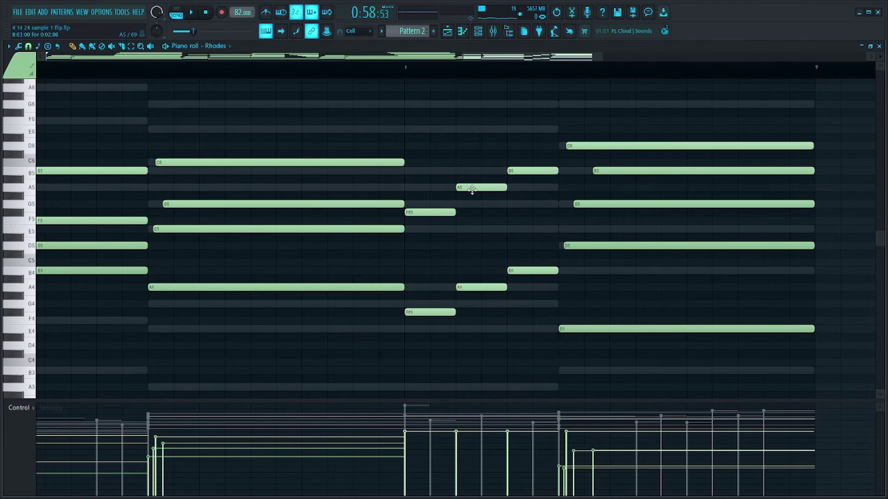
ctrl+click(429, 307)
key(shift+Up)
key(space)
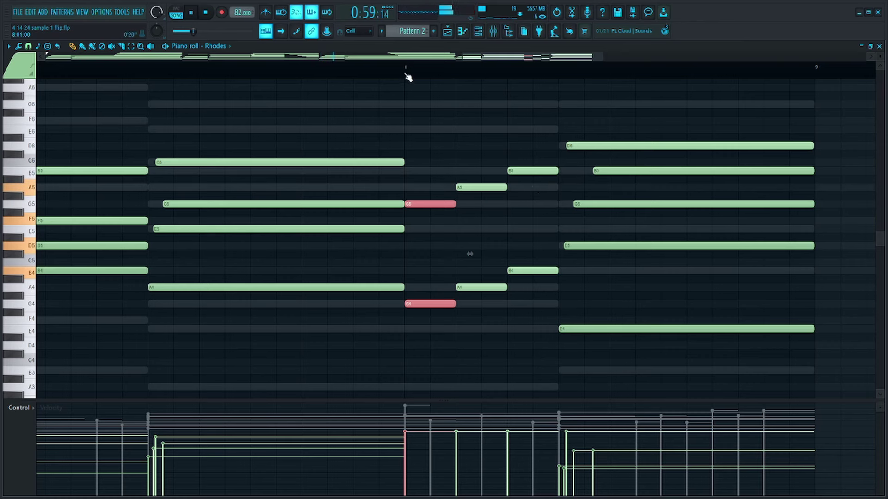
Stop playback and vary the velocities of the six notes in bar 8's octave run.
drag(529, 134, 431, 322)
key(space)
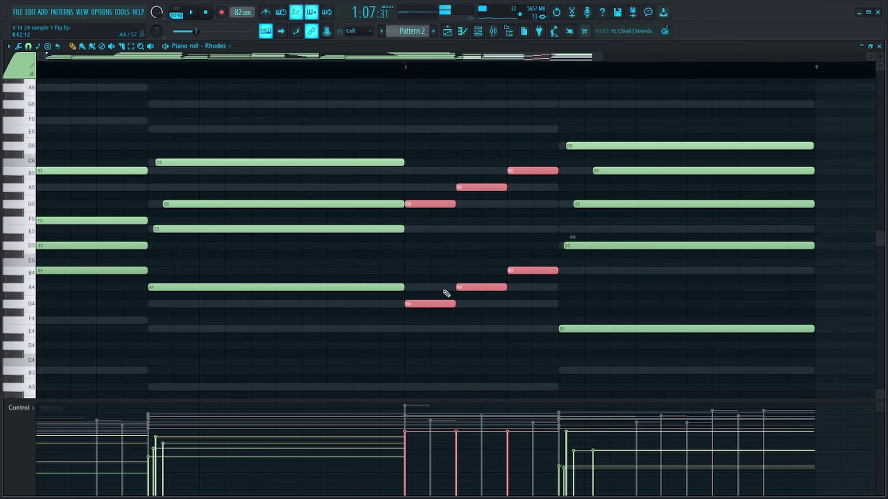
key(alt+x)
key(Return)
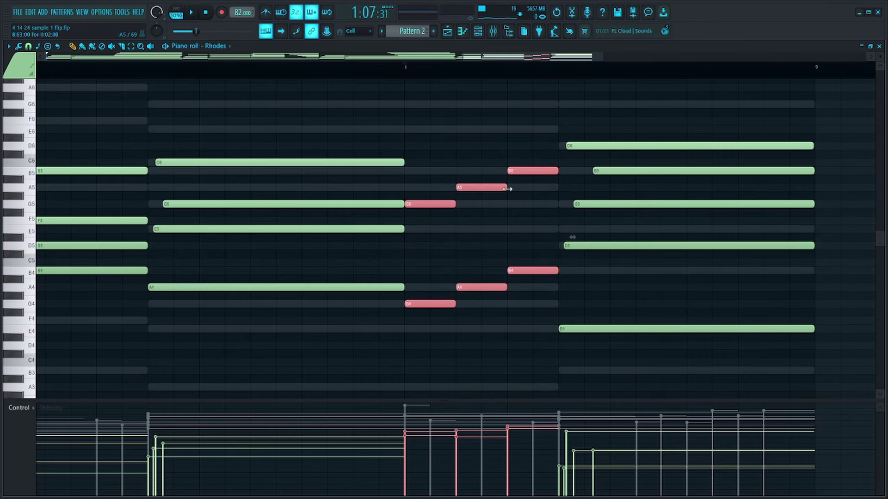
Double the length of the octave run's notes, but end its B4 and B5 notes at bar 8's chord.
drag(507, 188, 551, 198)
click(538, 264)
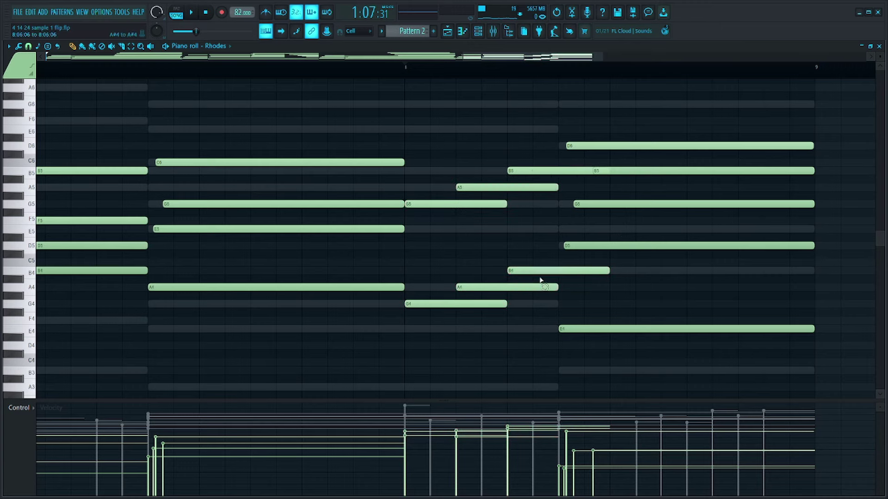
click(531, 171)
shift+click(547, 270)
drag(608, 271, 532, 270)
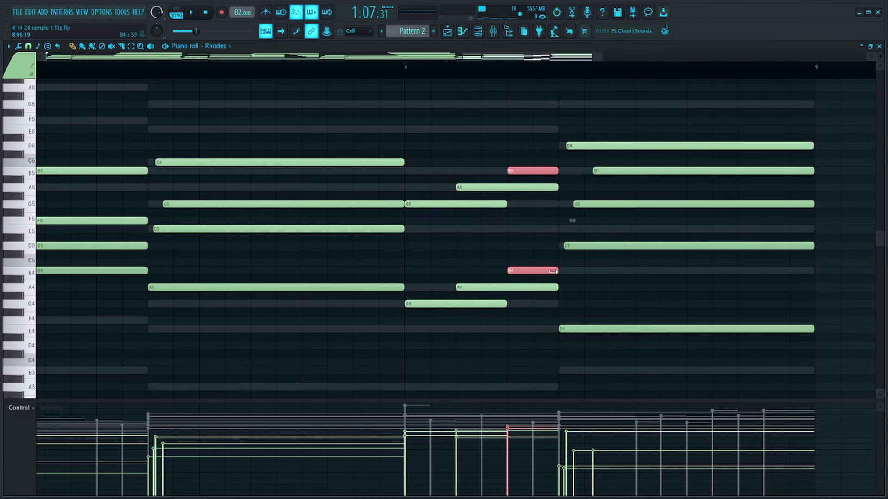
Copy the run's G4 and G5 notes to the end of bar 7 as E4 and E5, and play the result.
click(456, 204)
shift+click(420, 305)
drag(421, 311, 372, 338)
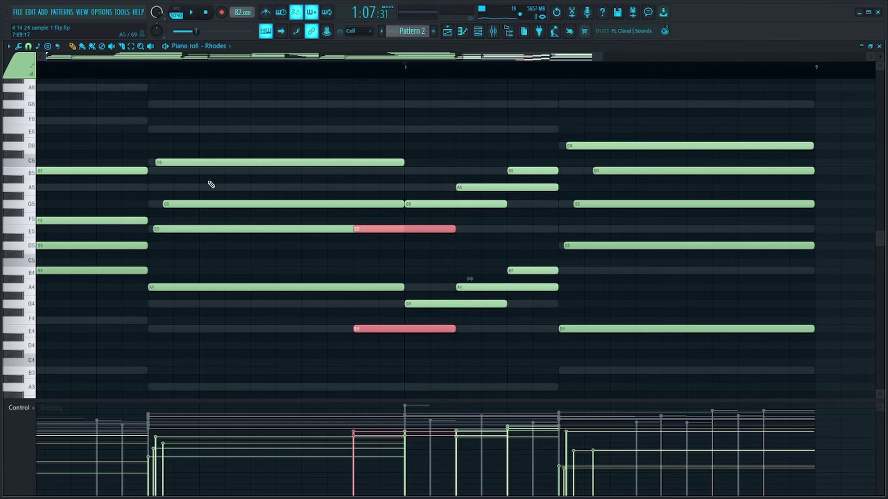
scroll(162, 151, down, 5)
scroll(445, 100, up, 2)
key(space)
scroll(554, 231, up, 4)
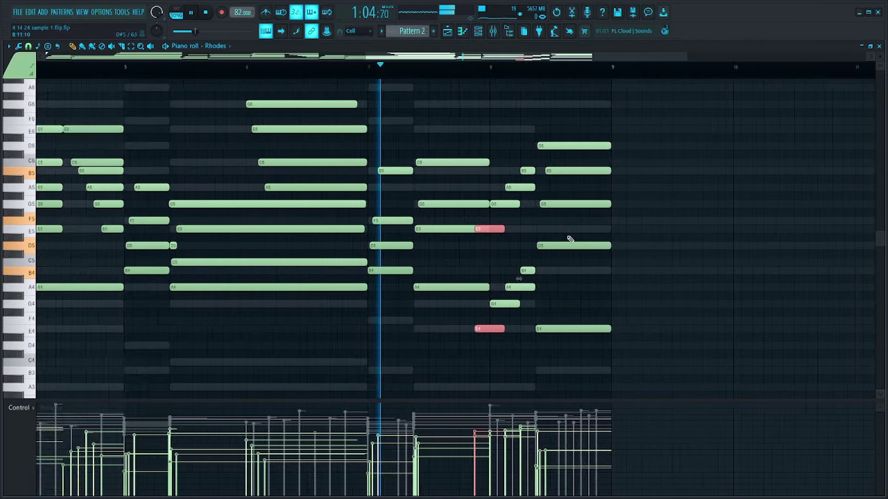
Shorten the E5 and A4 notes of bar 7's held chord so they end where the octave run begins.
click(407, 229)
shift+click(436, 287)
drag(436, 290, 405, 291)
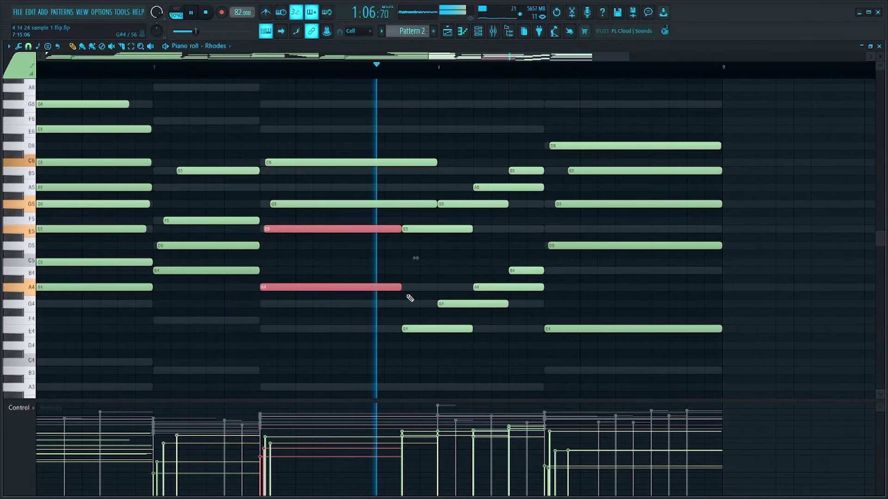
click(501, 339)
mouse_move(443, 349)
mouse_down()
mouse_move(484, 170)
mouse_move(495, 311)
mouse_move(453, 337)
mouse_up()
Stop playback and delete the octave run between bar 7's held chord and bar 8's chord.
click(521, 198)
key(space)
key(Delete)
Draw a rising, overlapping B5, C6, D6, E6 run from the end of bar 7 up to bar 8's chord.
click(515, 156)
click(518, 130)
drag(514, 147, 494, 147)
click(490, 149)
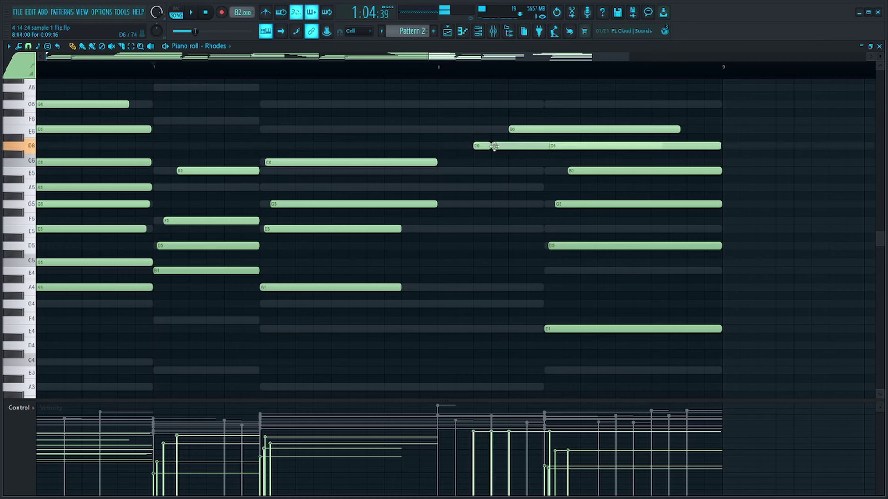
click(537, 131)
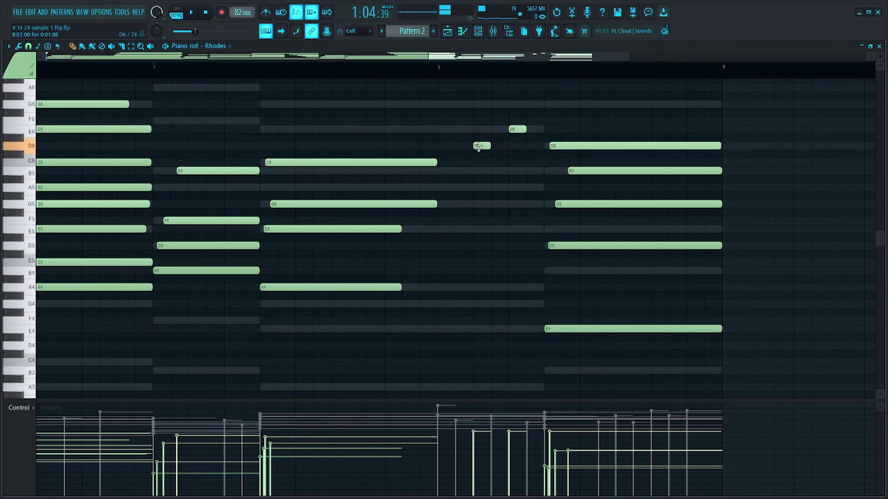
mouse_move(460, 171)
mouse_down()
mouse_move(404, 187)
mouse_move(442, 162)
mouse_move(409, 166)
mouse_move(460, 168)
mouse_move(486, 150)
mouse_move(541, 147)
mouse_move(434, 206)
mouse_move(456, 173)
mouse_up()
Play the part and duplicate the B5 to E6 run one octave lower.
key(space)
click(536, 135)
key(ctrl+c)
key(ctrl+v)
key(ctrl+Down)
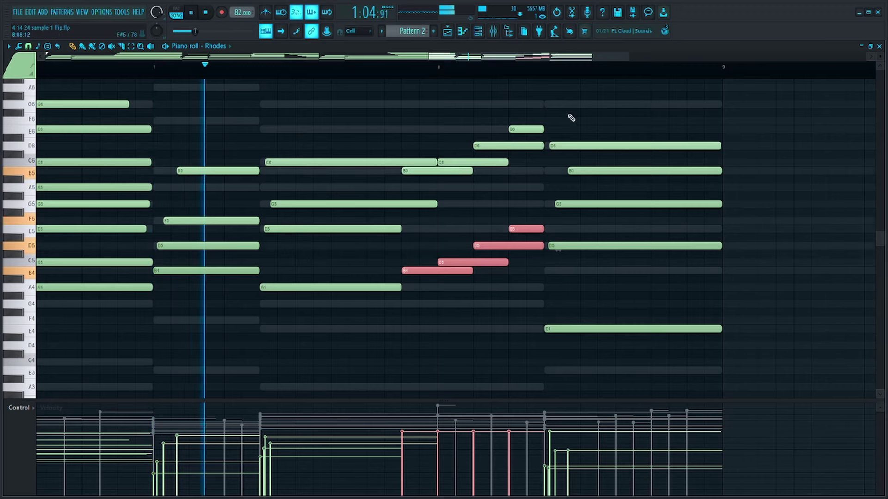
Humanise the octave run by varying its velocities and delaying the upper notes slightly, with the lower octave quieter.
drag(531, 127, 451, 327)
key(alt+r)
key(Return)
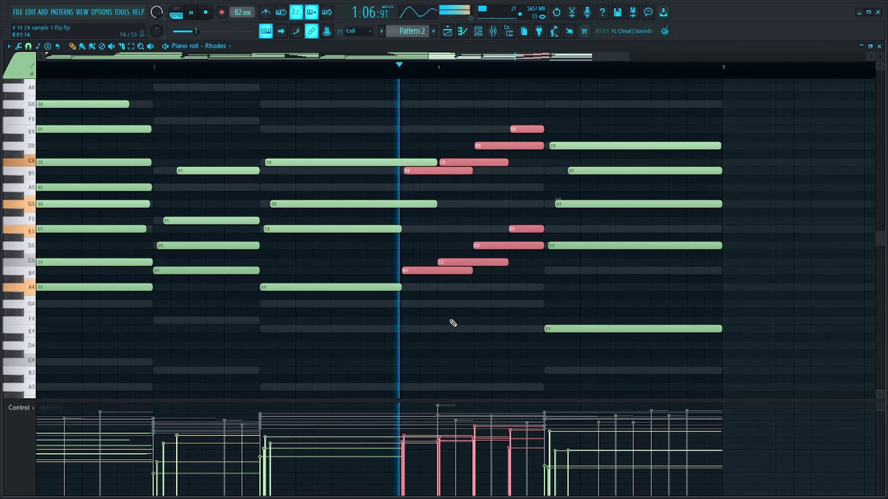
drag(531, 198, 467, 274)
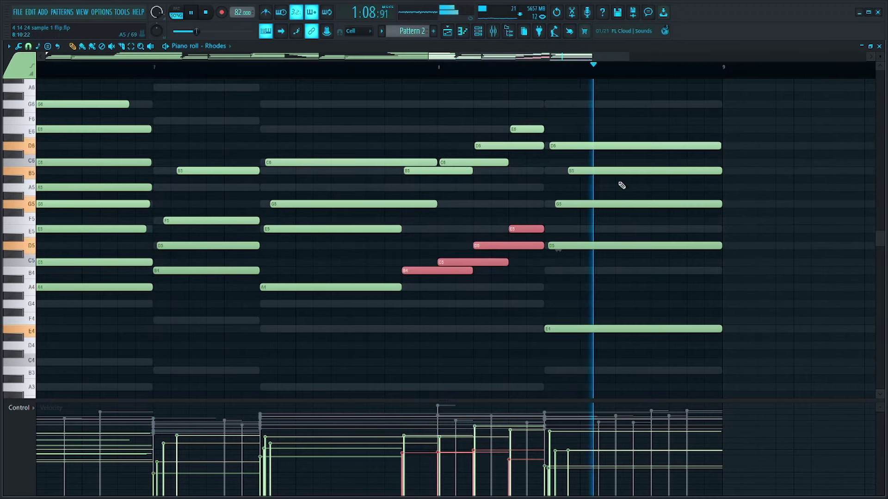
click(628, 147)
Return to the arrangement and duplicate Track 12's Pattern 2 clip so the copy starts at bar 25.
scroll(680, 125, down, 5)
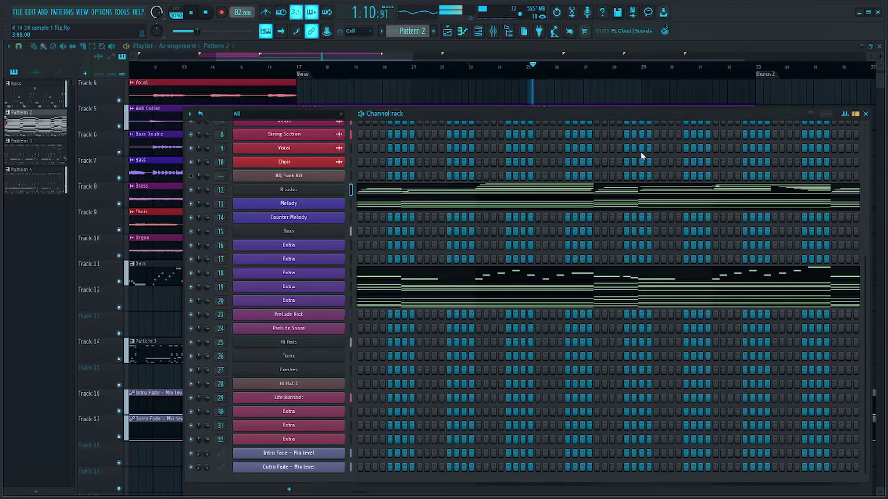
key(F6)
scroll(462, 272, down, 3)
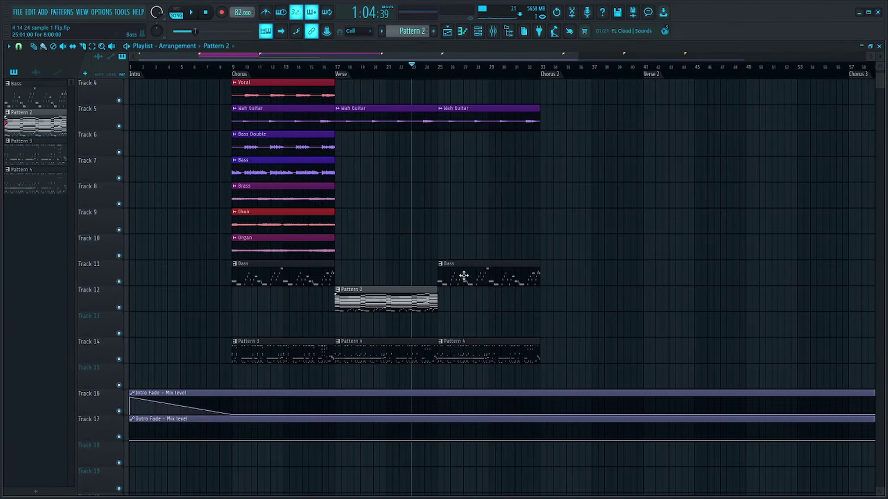
ctrl+click(427, 298)
key(ctrl+b)
key(ctrl+d)
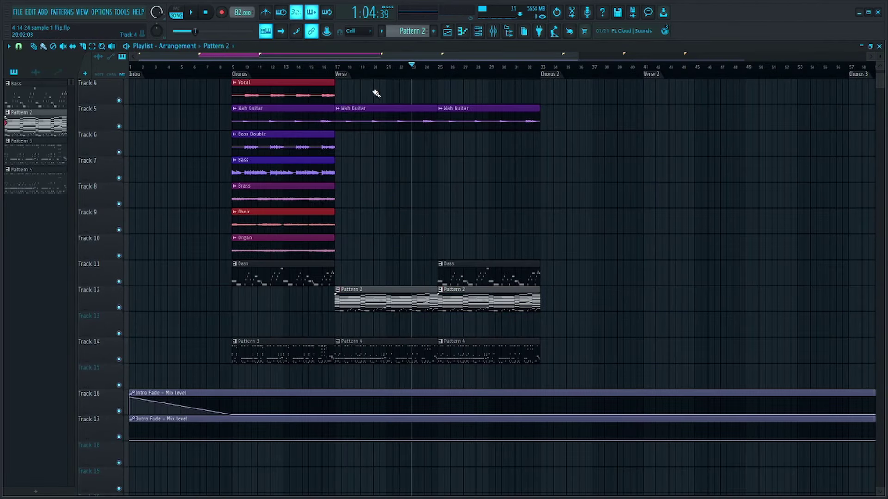
Play the verse from bar 17 and review how the Rhodes part sits with the other tracks.
click(340, 70)
key(space)
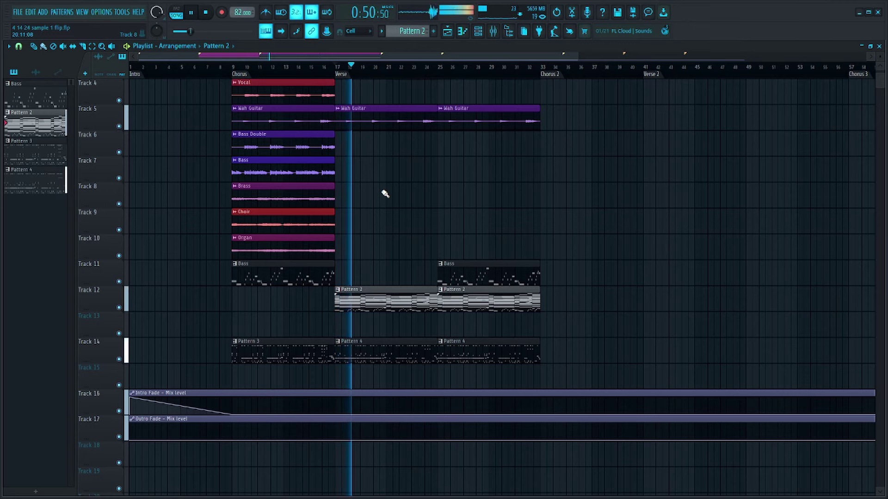
drag(381, 185, 356, 338)
scroll(293, 222, up, 2)
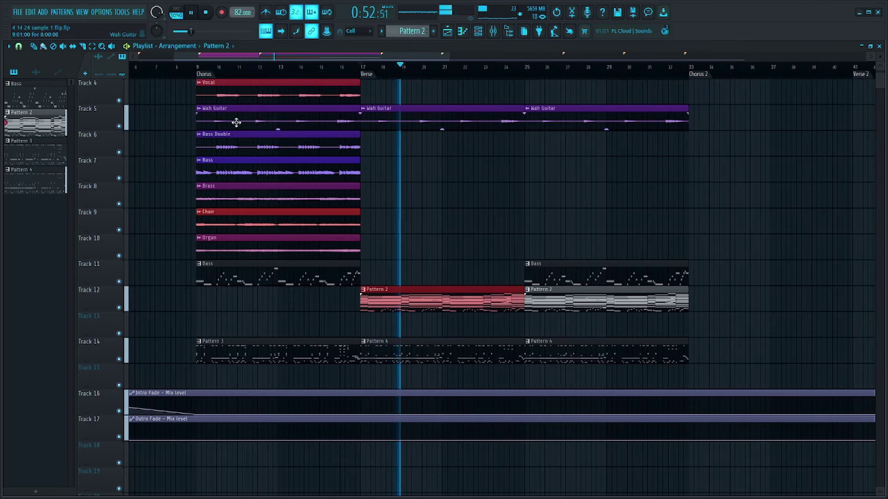
scroll(236, 122, up, 4)
scroll(469, 301, down, 6)
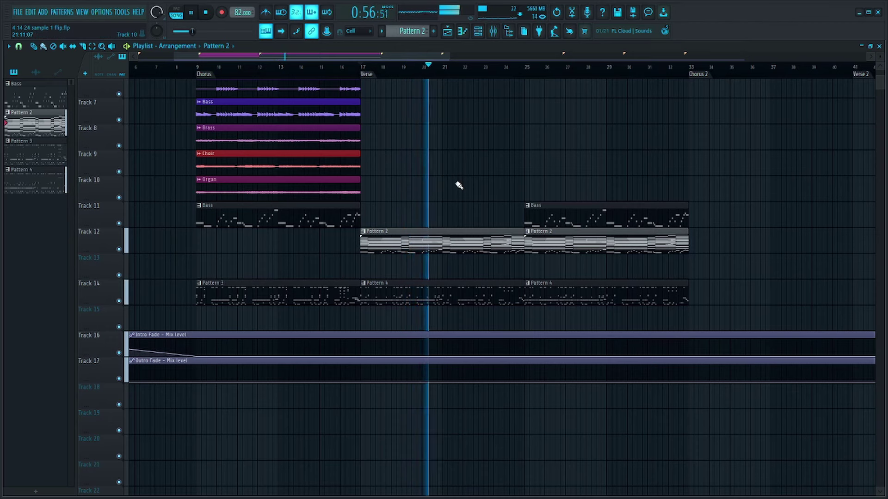
key(space)
Place a new, empty Pattern 5 clip on Track 12 at bar 9 and stretch it across the chorus.
drag(378, 201, 230, 95)
click(416, 326)
scroll(495, 366, down, 4)
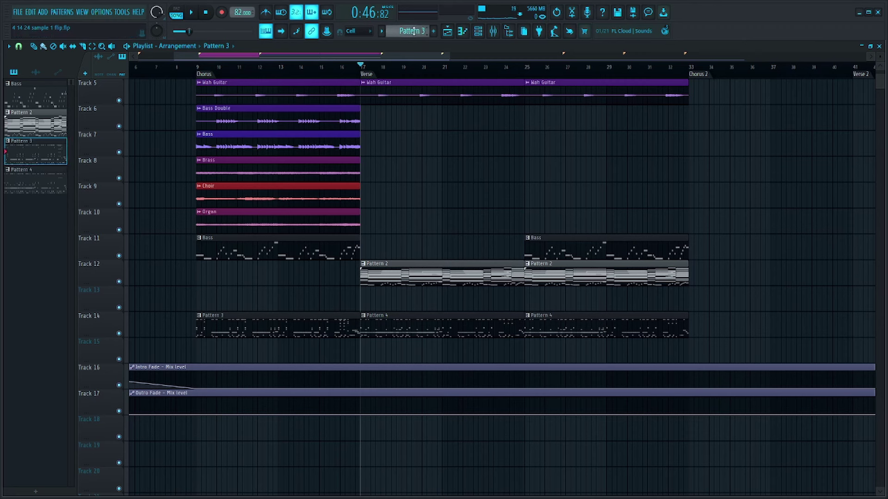
click(196, 279)
right_click(273, 275)
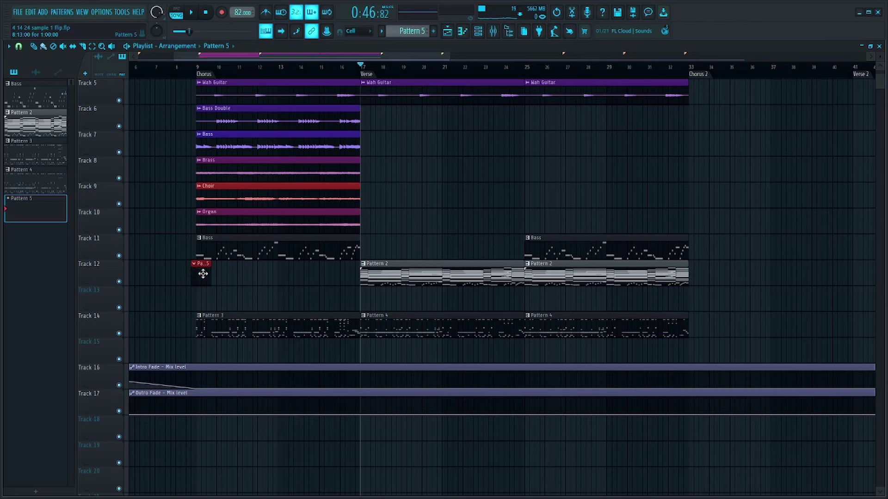
drag(215, 275, 339, 290)
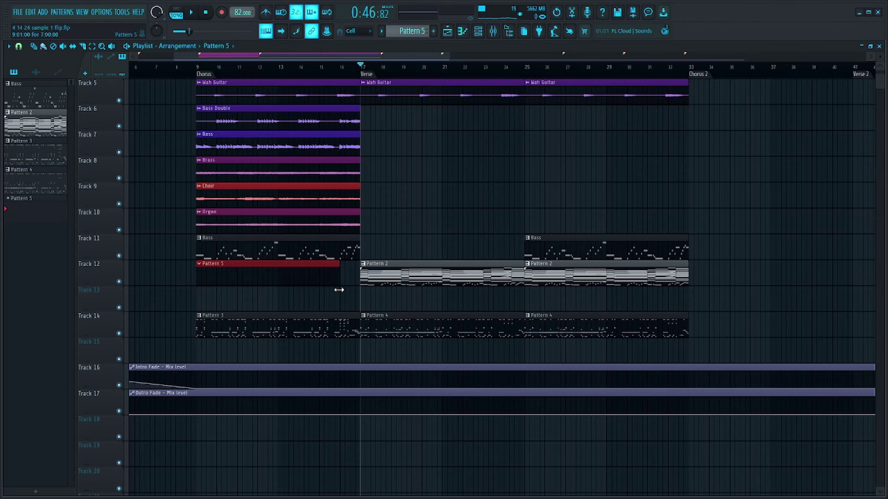
Show the channel rack and examine which channels Pattern 2 and the Bass pattern use.
click(374, 275)
key(F6)
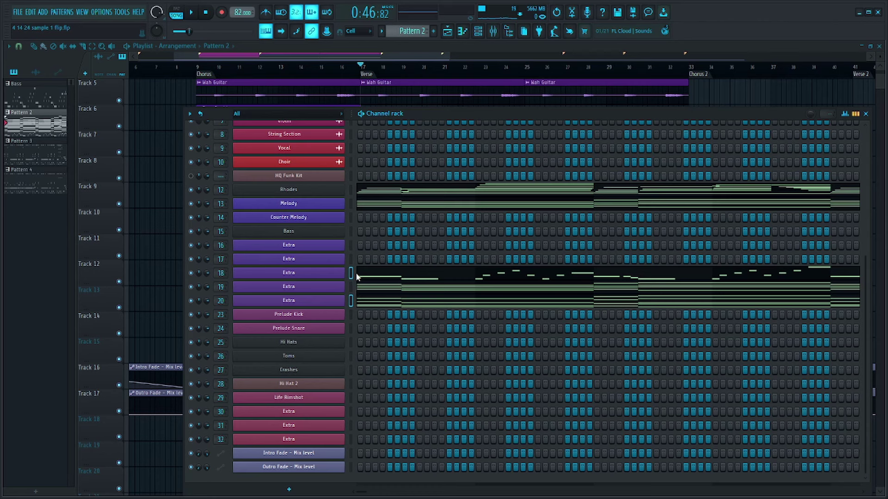
scroll(411, 31, down, 2)
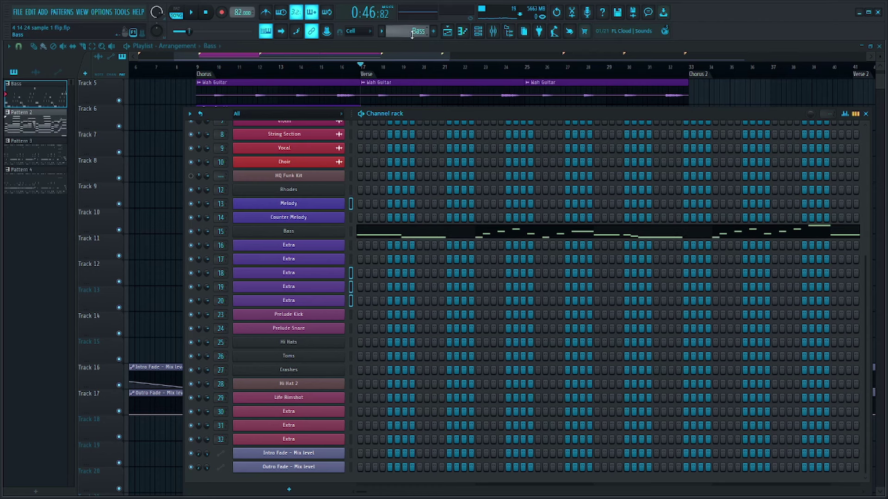
scroll(412, 31, down, 1)
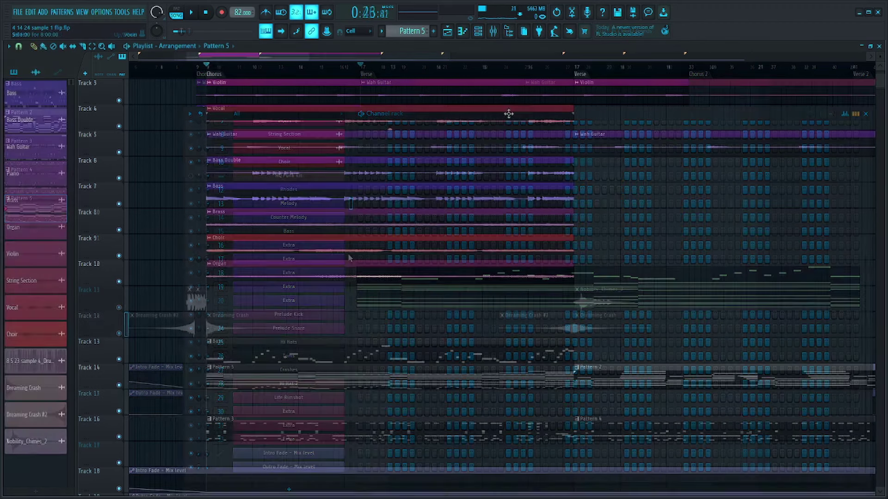
Rename the Cheeze Machine 2 channel to "Lead 2" and return to the arrangement.
key(F6)
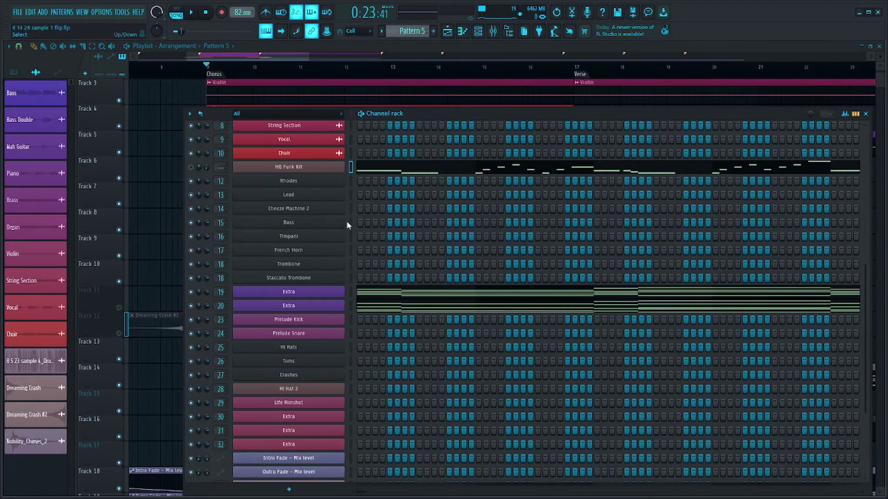
click(349, 195)
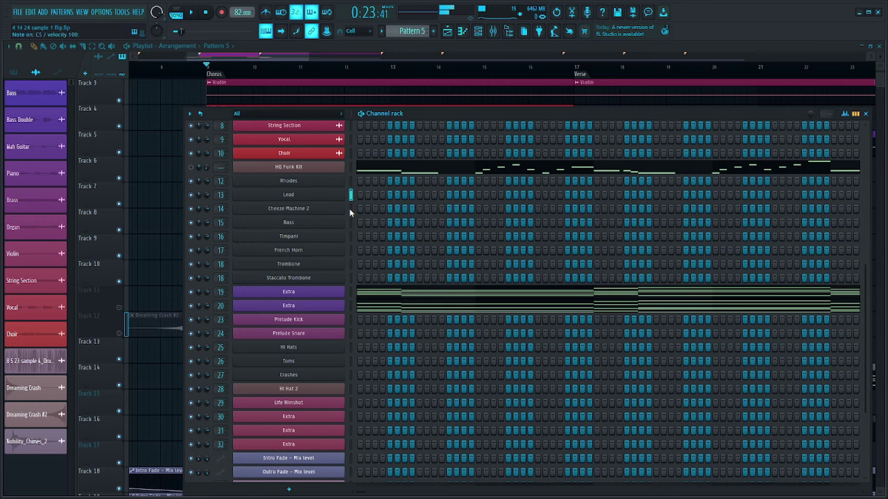
click(350, 209)
right_click(346, 233)
click(365, 233)
text(Lead 2)
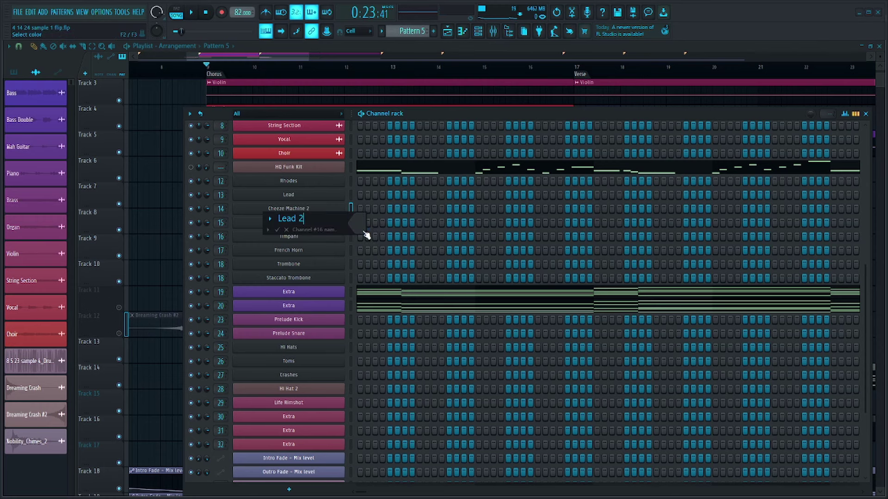
key(Return)
key(F6)
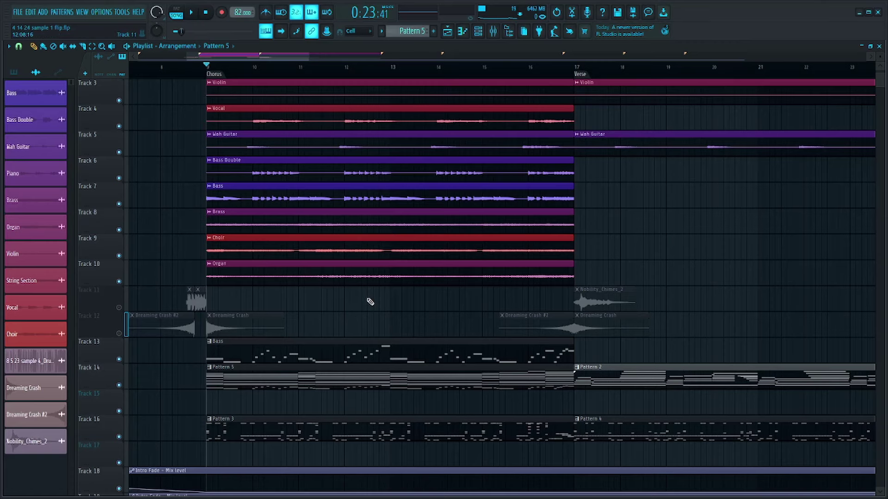
Review the arrangement and available instrument channels, and play the start of the chorus from bar 9.
scroll(368, 303, down, 2)
scroll(369, 298, up, 2)
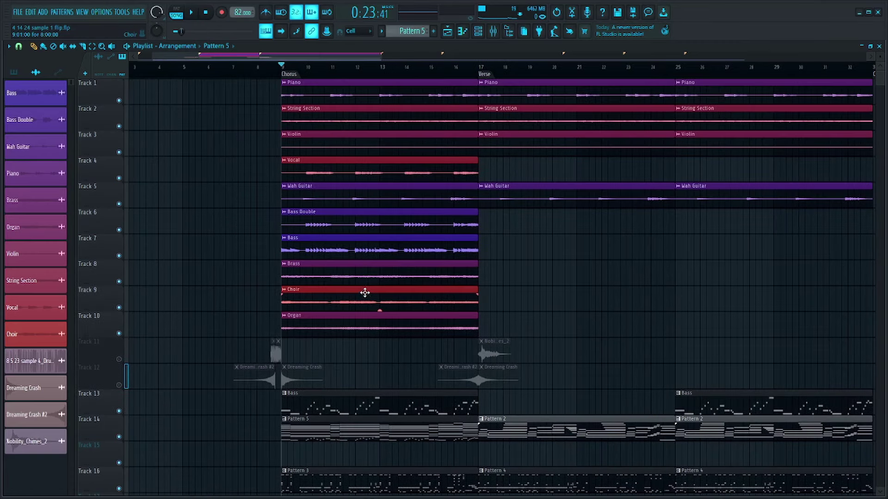
scroll(366, 301, down, 4)
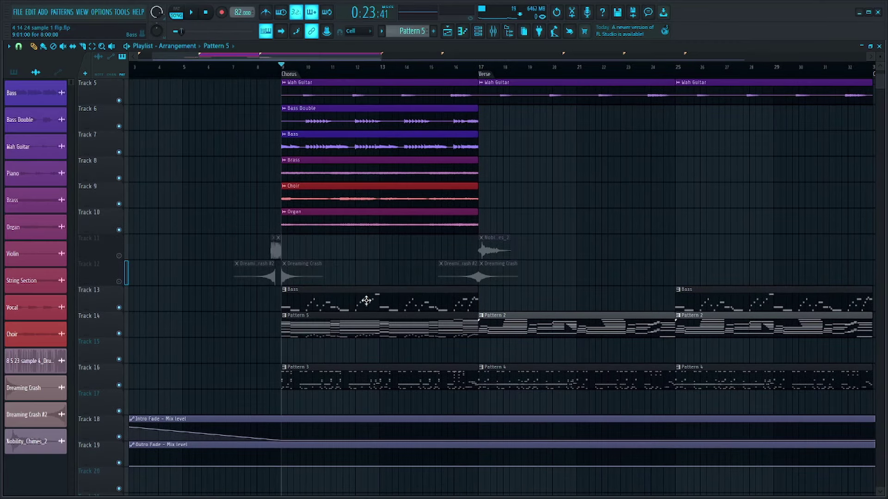
click(481, 36)
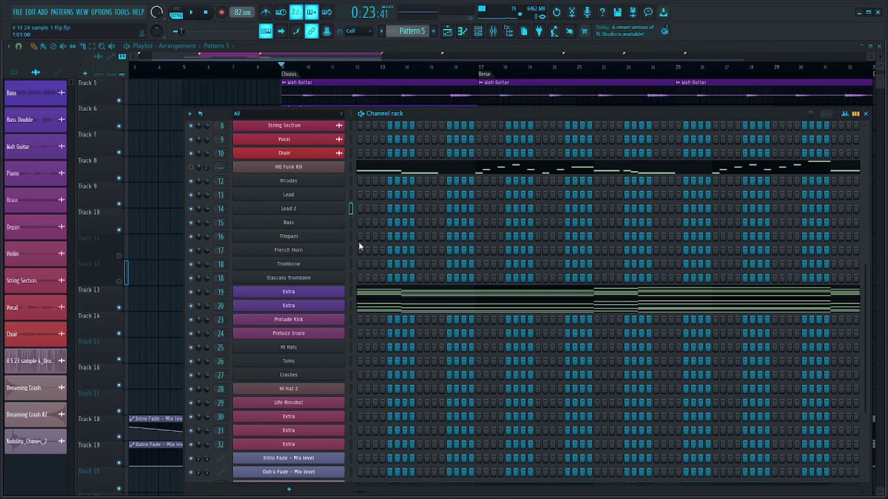
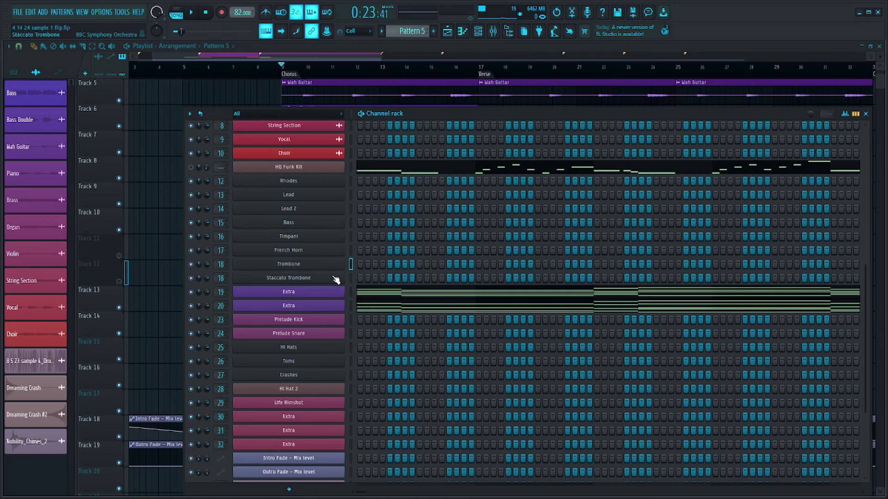
key(F6)
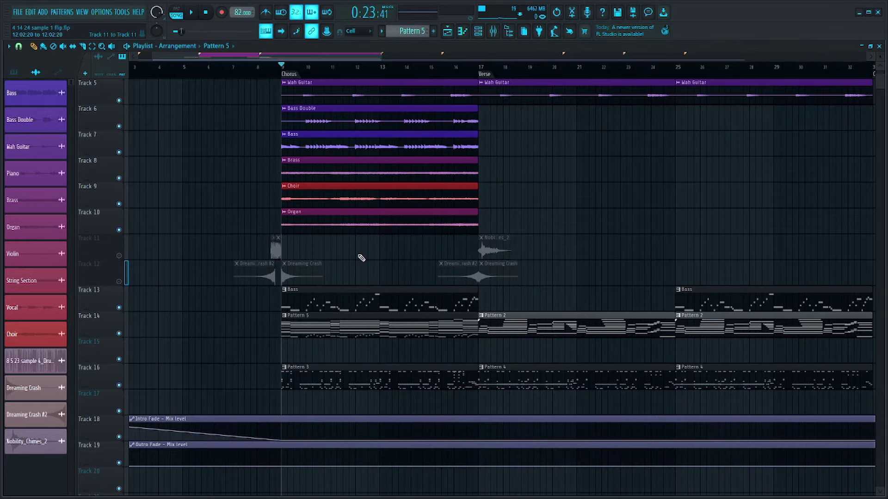
key(space)
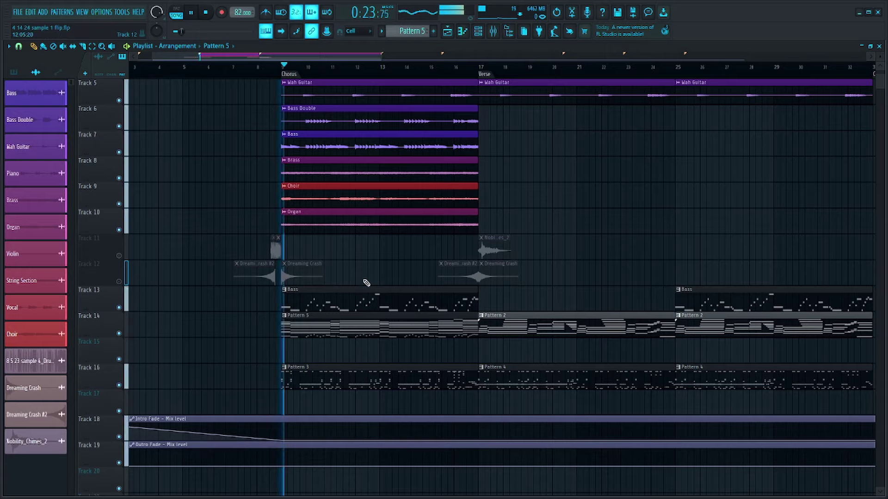
scroll(364, 283, up, 2)
key(F6)
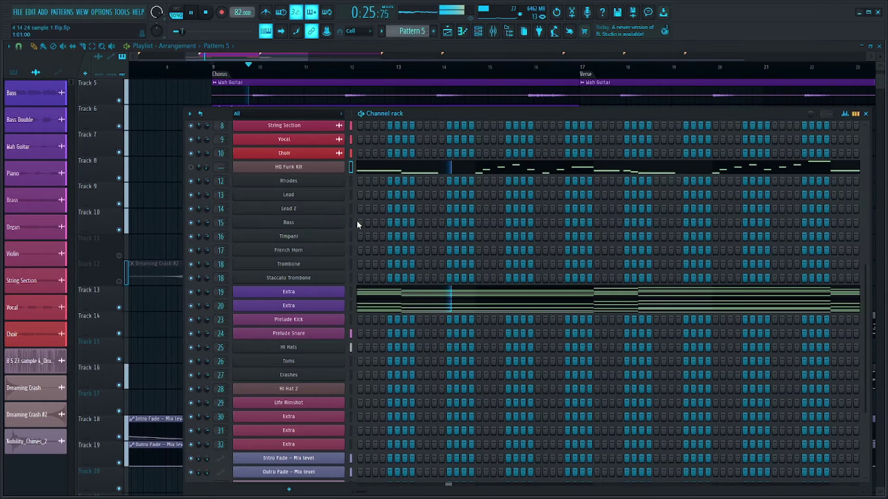
key(space)
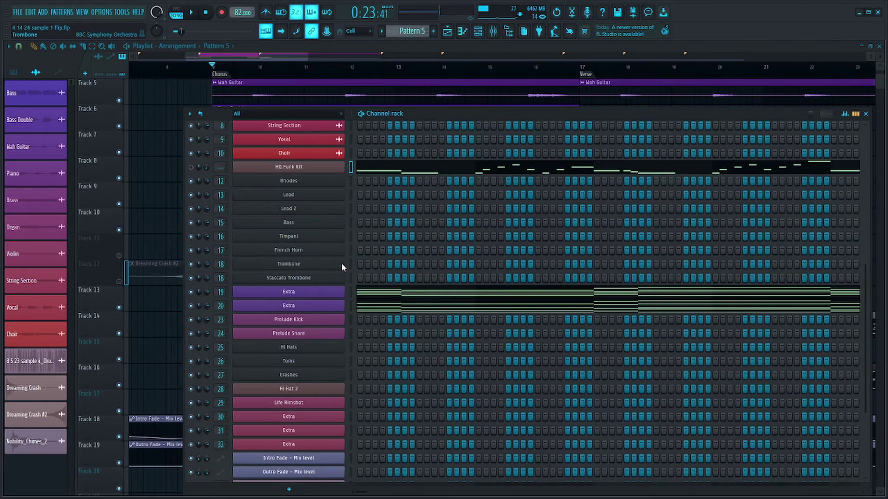
In the Trombone channel's piano roll, draw long A2 and A3 notes ending at bar 3, preceded by short B2 and B3 notes in bar 1.
right_click(342, 263)
click(348, 264)
ctrl+scroll(40, 309, up, 2)
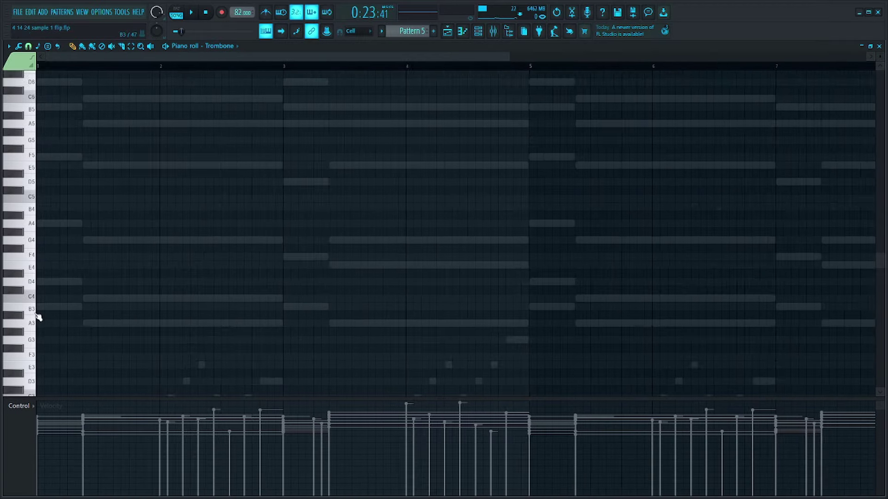
scroll(75, 309, down, 4)
click(85, 299)
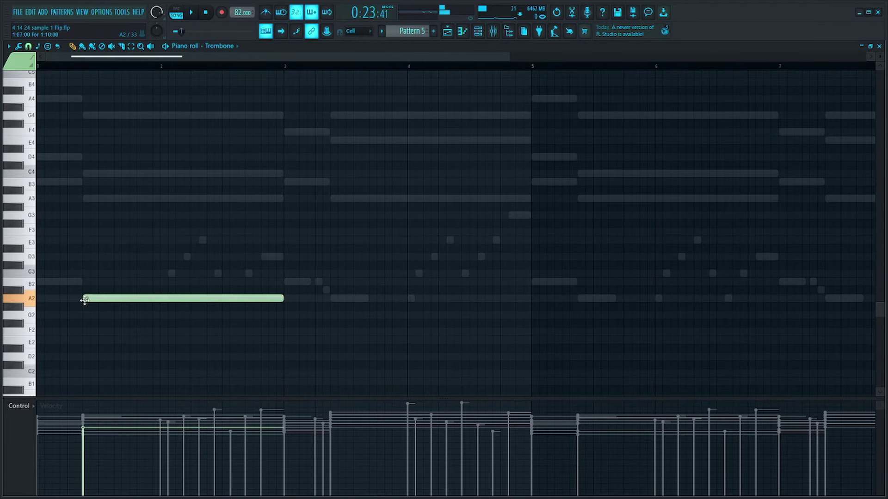
click(84, 199)
key(ctrl+a)
shift+drag(87, 198, 55, 186)
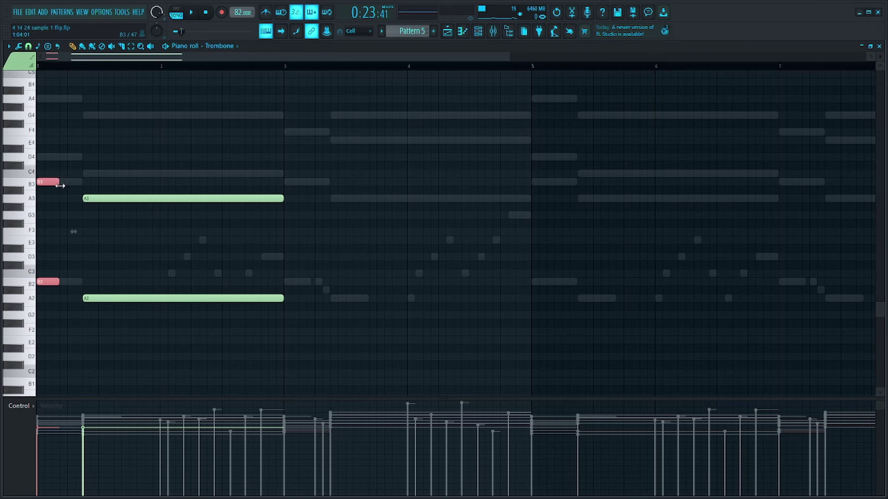
Try a shorter opening B2/B3 pair with one-step D3/D4 and B2/B3 pairs before the long A notes, and play it.
ctrl+scroll(45, 193, up, 2)
key(ctrl+b)
drag(87, 182, 121, 184)
key(ctrl+b)
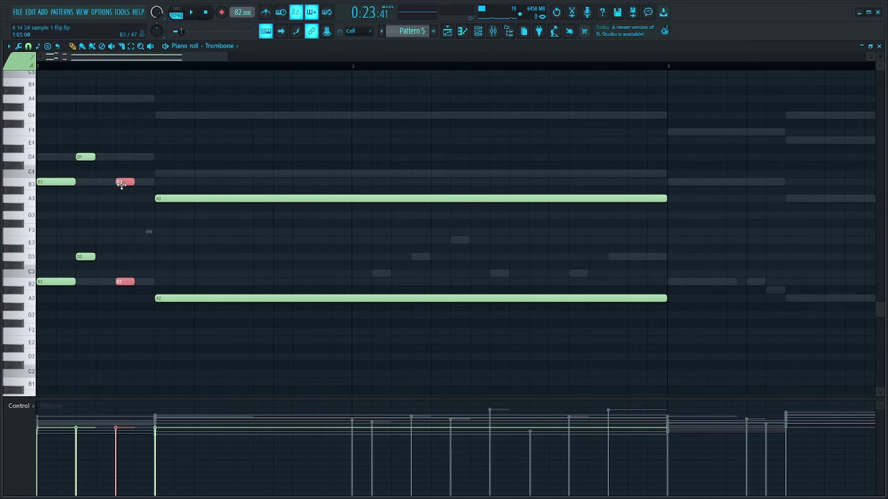
drag(63, 160, 60, 298)
key(space)
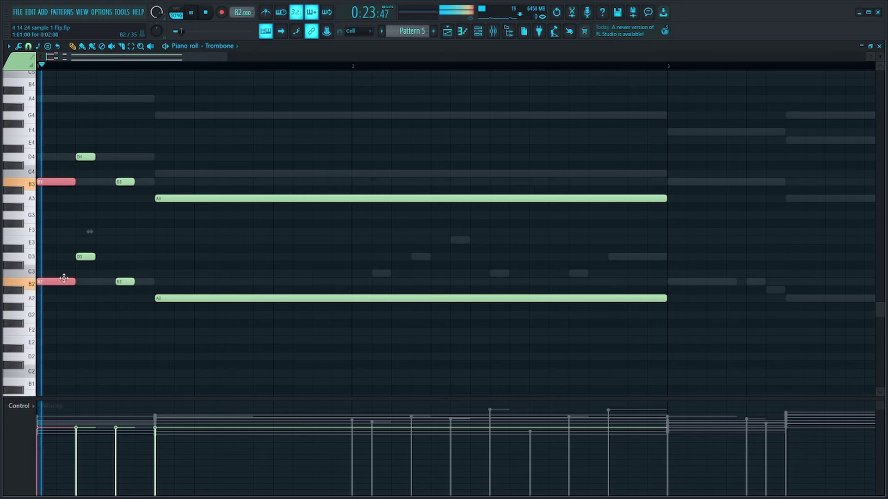
key(space)
Replace the short D and B pairs in bar 1 with C3/C4 and B2/B3 pairs stepping down to the long A notes.
drag(124, 145, 94, 301)
key(Delete)
click(141, 281)
click(120, 273)
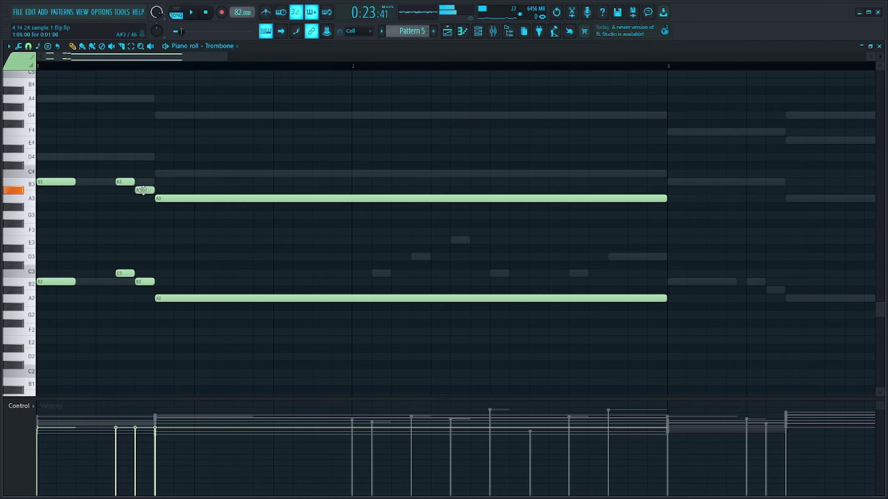
drag(143, 190, 71, 298)
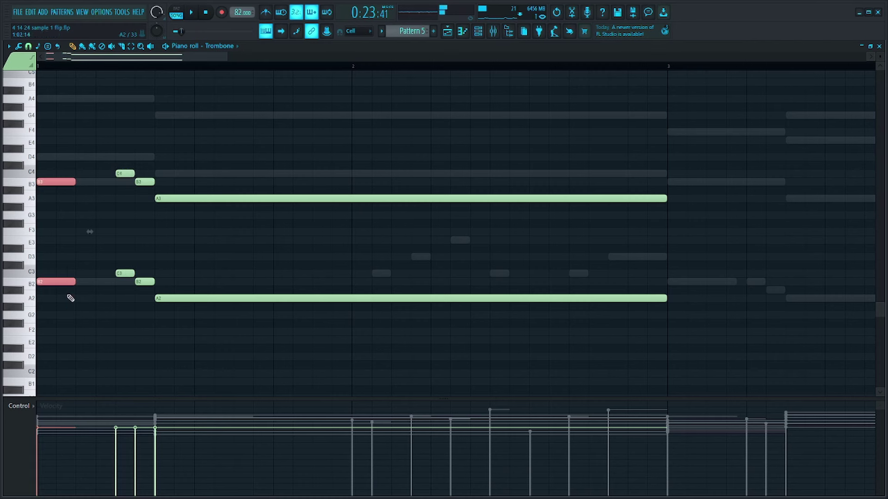
Move the opening pair to D3 and D4 with a four-step length, and shorten the long A notes to end one beat into bar 2.
drag(52, 182, 115, 157)
key(space)
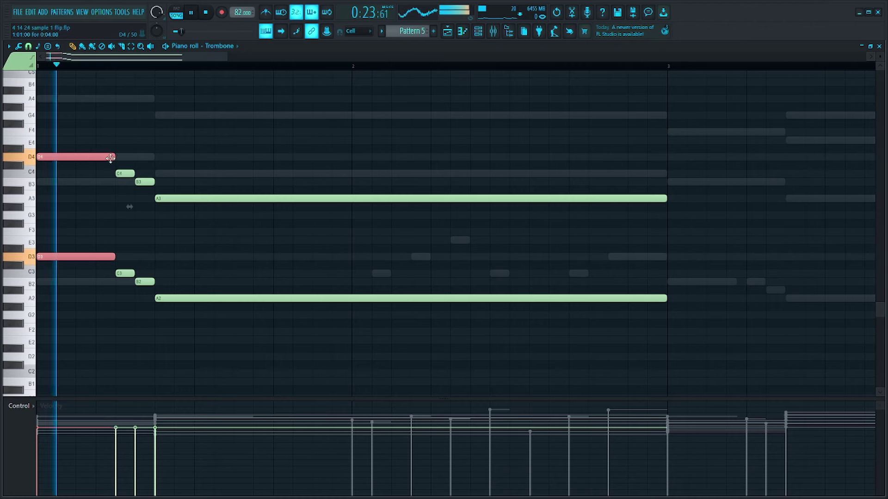
drag(172, 175, 349, 242)
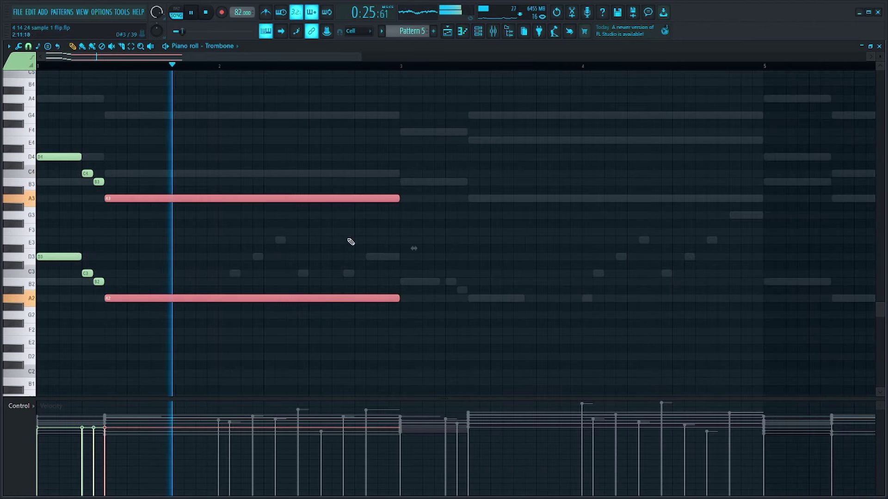
key(space)
drag(398, 199, 289, 202)
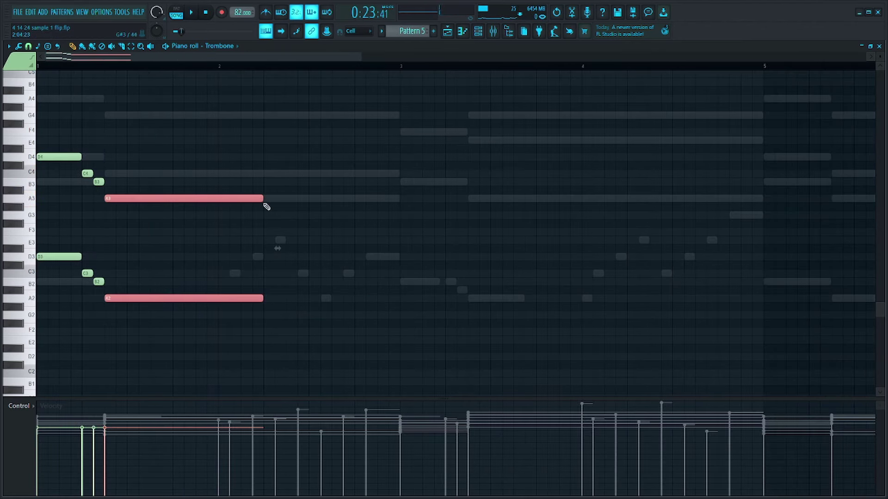
key(F6)
click(352, 278)
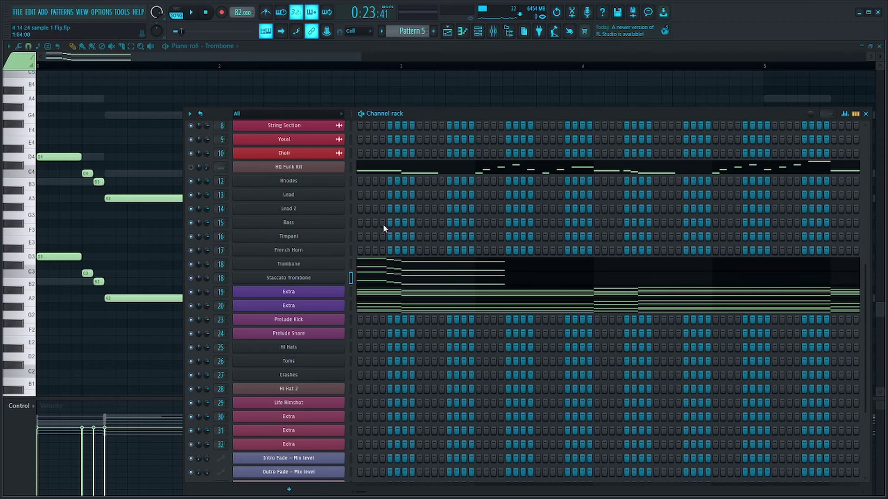
key(F6)
scroll(410, 83, down, 3)
drag(365, 129, 15, 319)
click(255, 284)
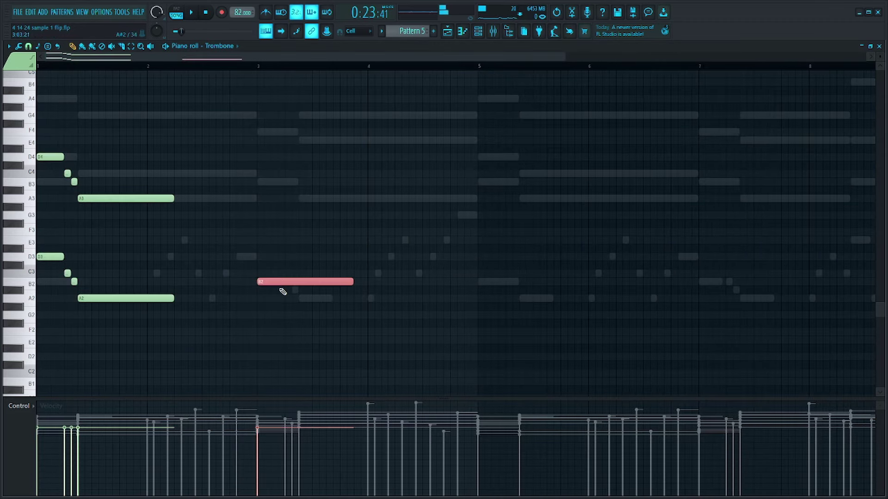
scroll(268, 287, up, 2)
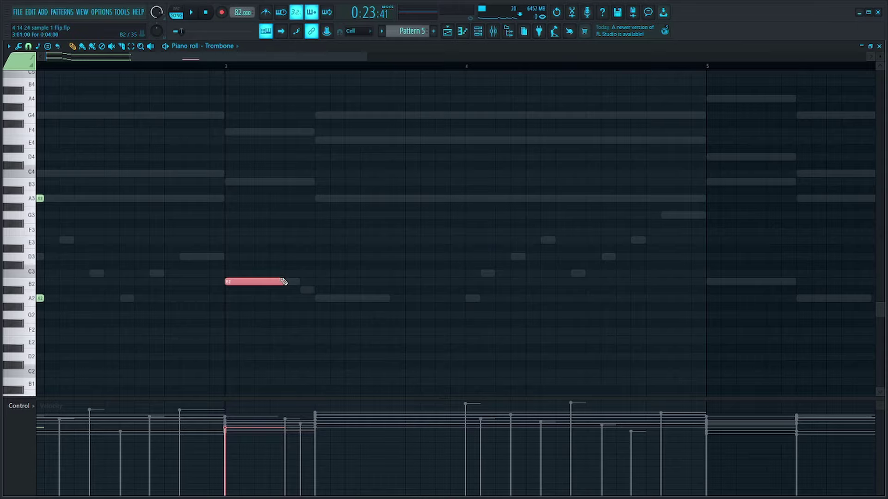
scroll(283, 282, down, 3)
key(ctrl+z)
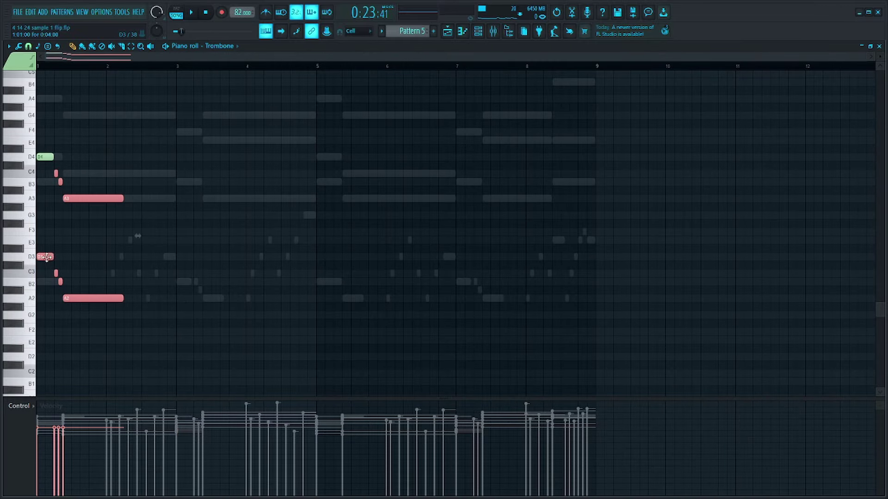
Copy the opening Trombone phrase, including its D4 note, to bar 3 and play from there.
drag(47, 257, 184, 254)
scroll(186, 220, up, 2)
click(180, 173)
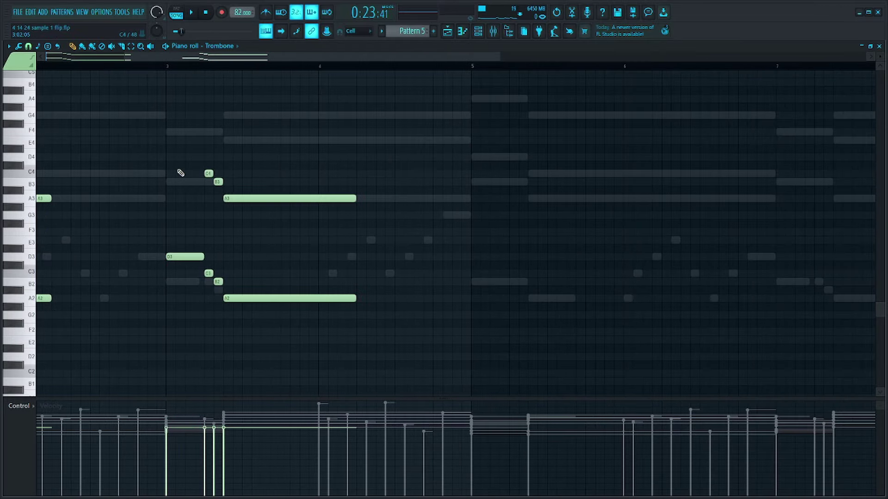
click(168, 68)
scroll(250, 175, up, 2)
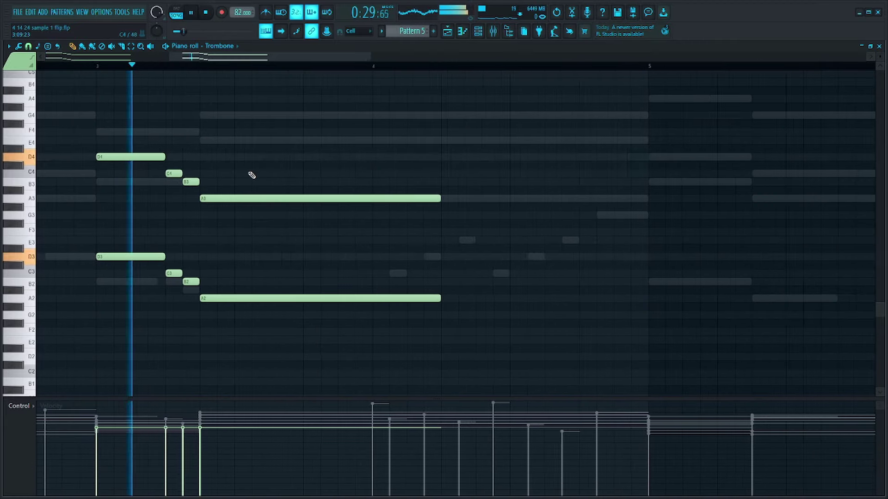
Replace the short C and B pairs in bar 3 with short rising F4 and G4 notes leading into a long A4 note.
drag(198, 154, 162, 283)
key(Delete)
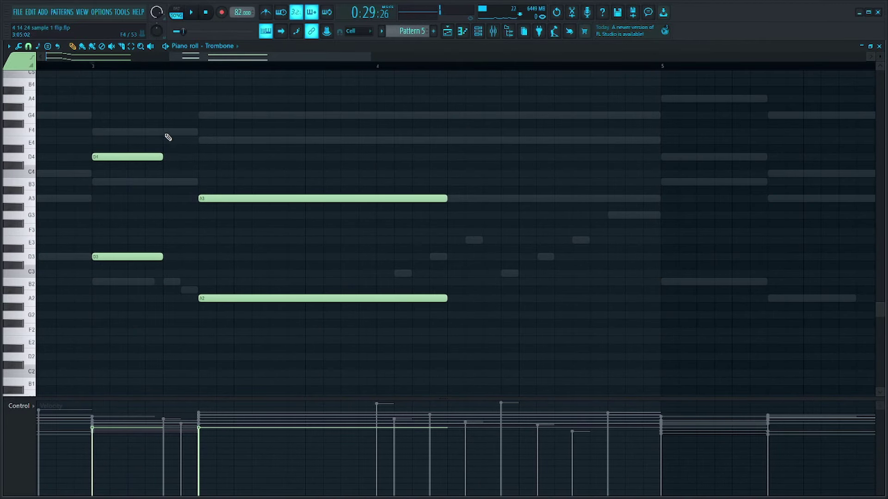
right_click(196, 135)
click(199, 115)
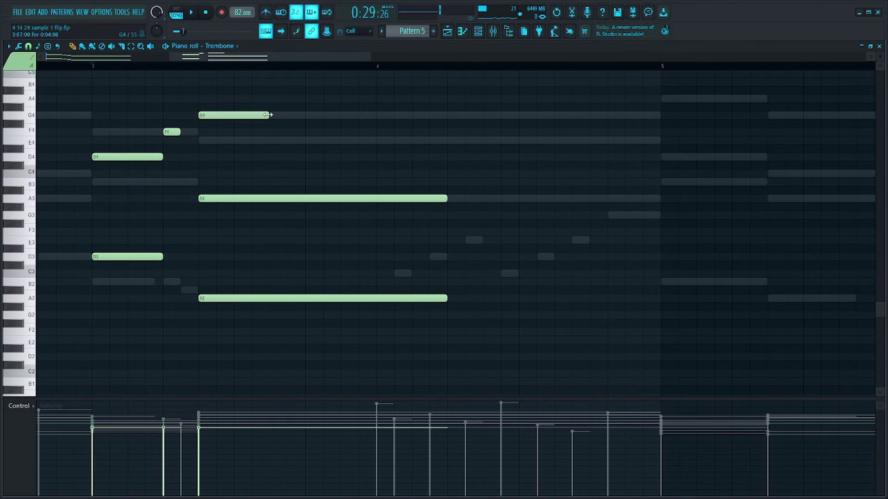
drag(288, 109, 288, 99)
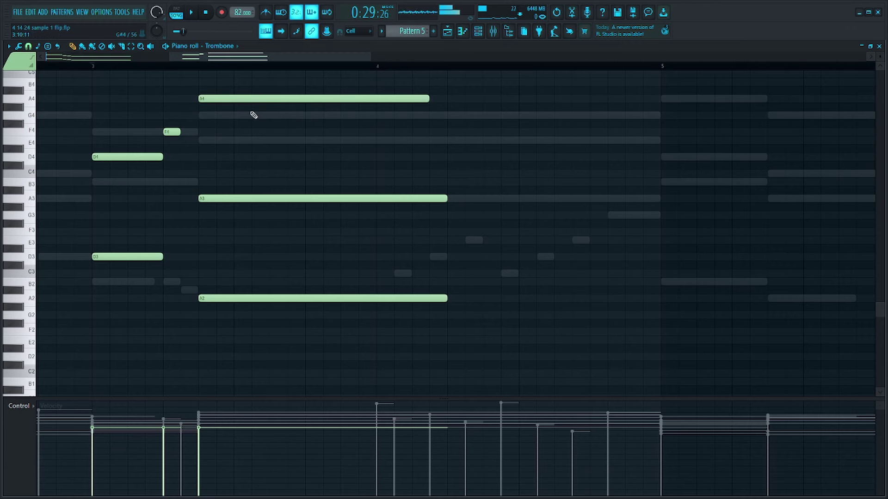
click(185, 115)
key(ctrl+l)
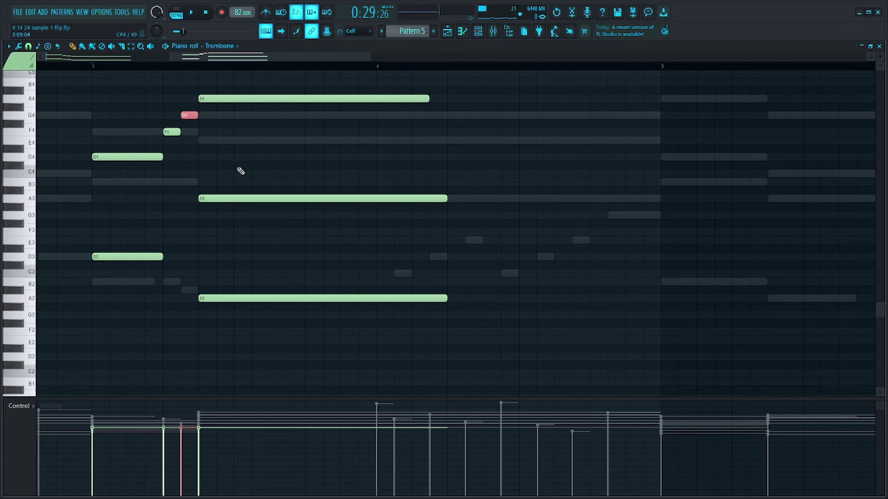
Delete the copied long A2 and A3 notes, double the rising bar 3 phrase an octave lower, and play it.
drag(240, 170, 226, 303)
key(Delete)
mouse_move(228, 95)
mouse_down()
mouse_move(148, 196)
mouse_move(275, 92)
mouse_move(133, 157)
mouse_move(133, 257)
mouse_up()
key(space)
scroll(258, 150, down, 5)
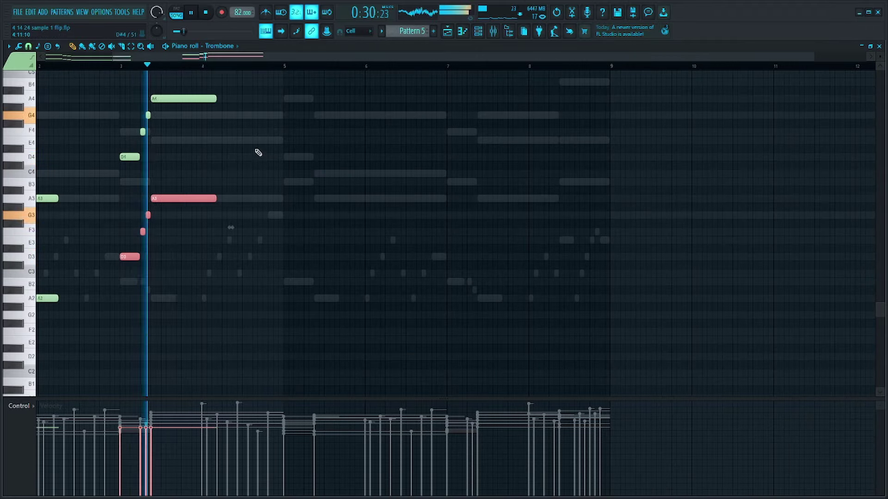
Duplicate the whole four-bar Trombone part into bars 5 to 8.
key(ctrl+d)
scroll(297, 109, down, 2)
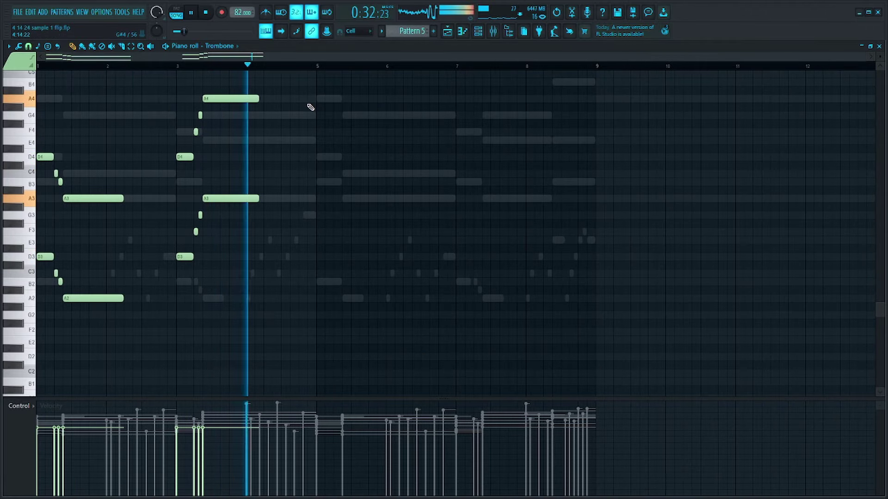
key(ctrl+a)
key(ctrl+b)
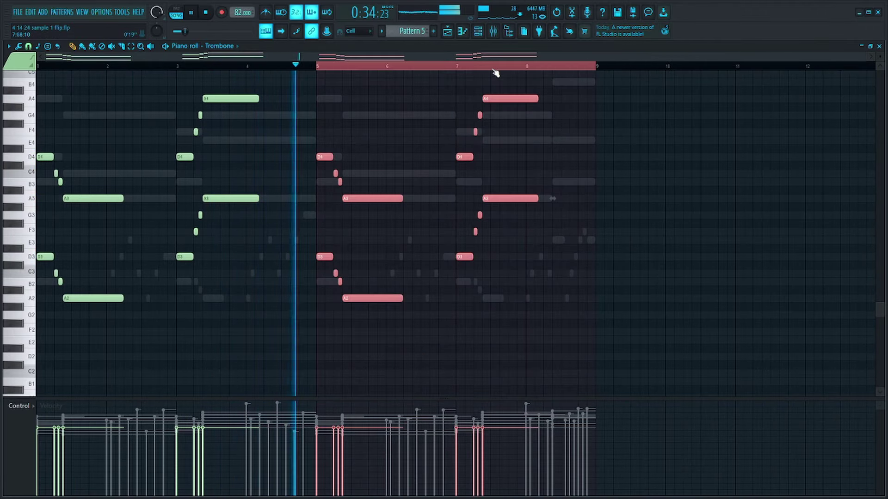
Try moving the D3 and D4 notes at the start of bar 7 down to B2 and B3.
key(ctrl+d)
scroll(583, 131, up, 3)
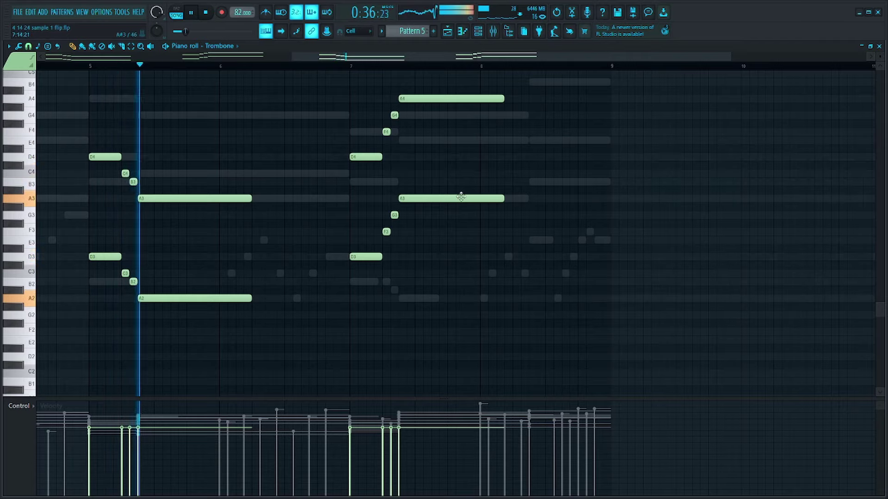
scroll(460, 196, up, 2)
drag(323, 291, 329, 153)
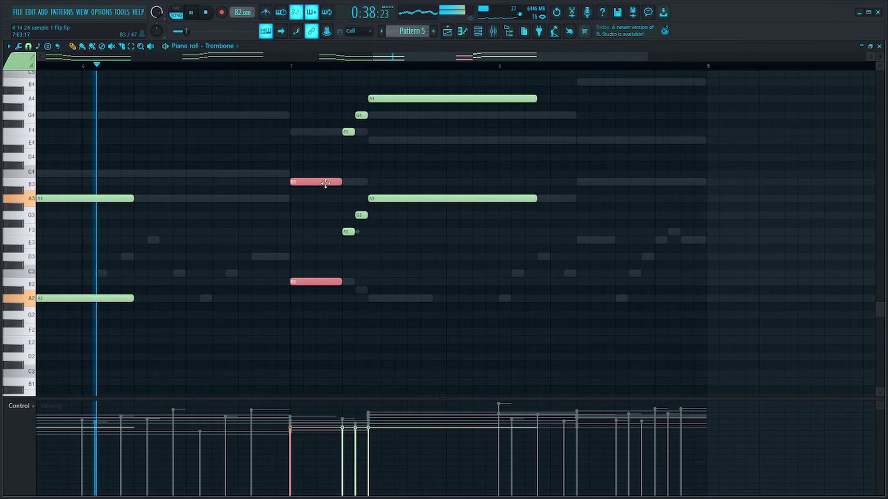
scroll(534, 185, down, 4)
scroll(578, 184, up, 1)
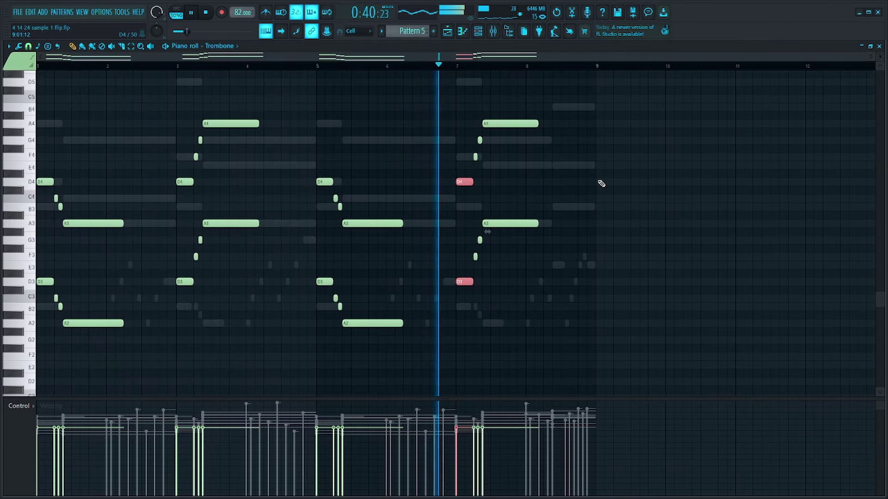
Add a short A3 and a one-beat B3 in bar 8 of the Trombone part, doubled an octave higher as A4 and B4.
scroll(670, 183, up, 3)
drag(388, 112, 191, 237)
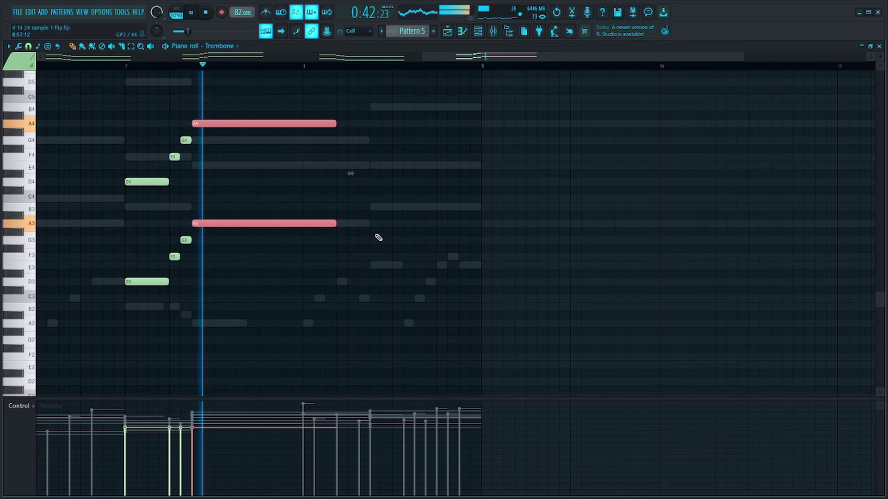
click(391, 208)
click(350, 224)
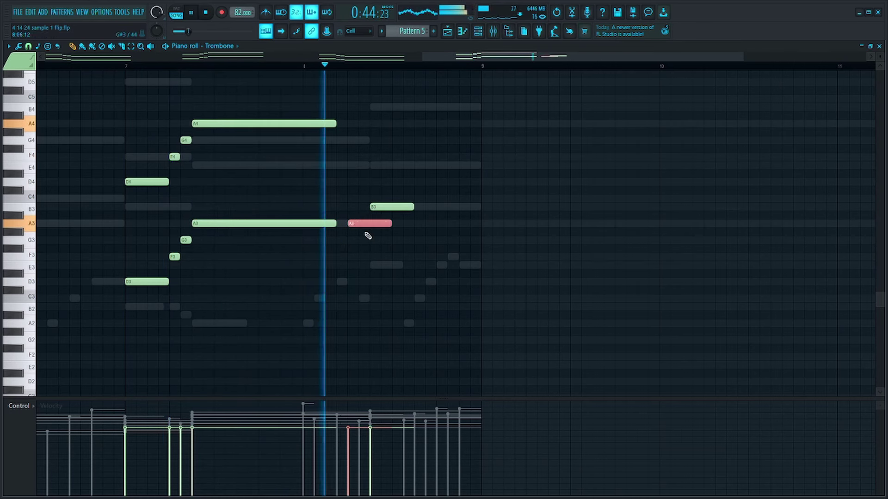
key(space)
click(349, 165)
drag(350, 166, 355, 125)
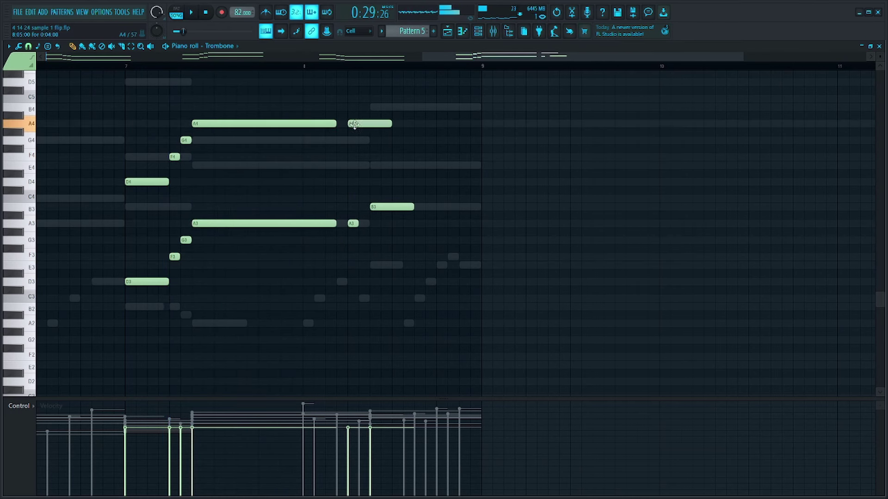
click(374, 107)
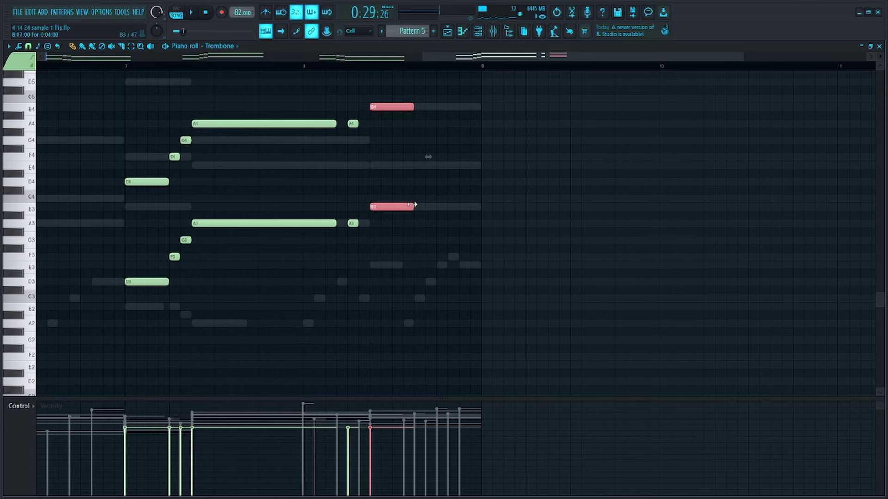
Copy the complete eight-bar Trombone part to the Staccato Trombone channel.
scroll(438, 219, down, 3)
key(F6)
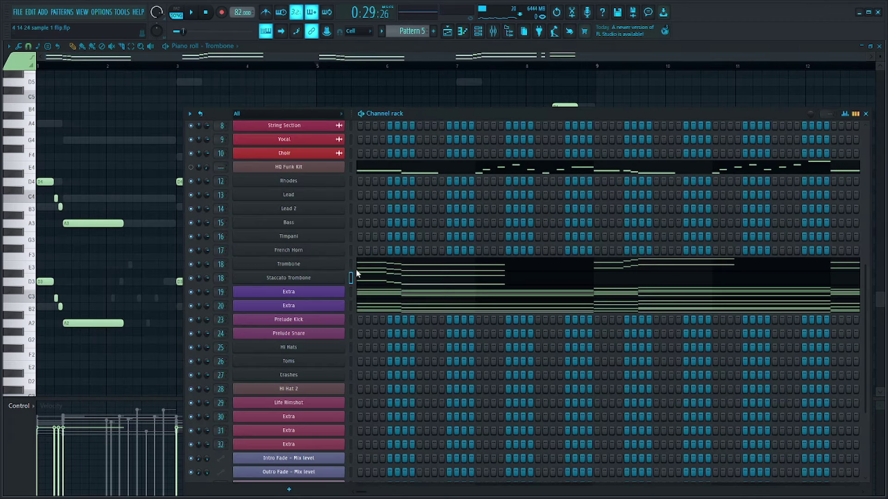
key(F6)
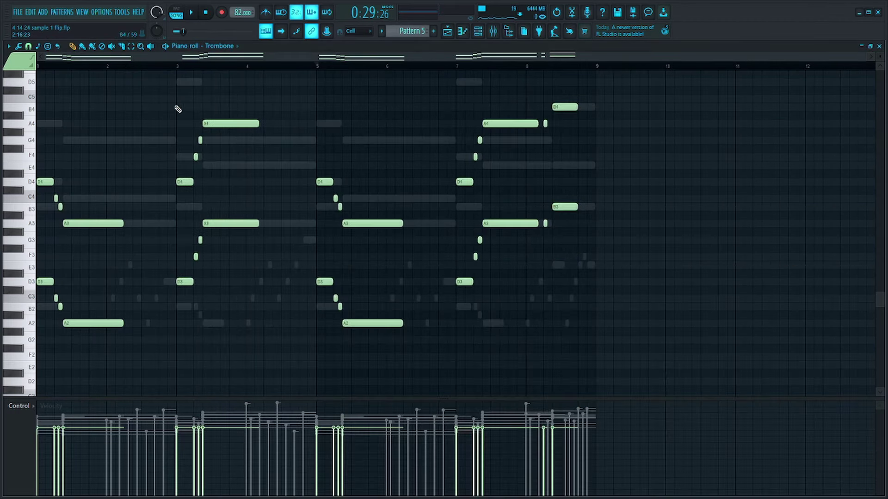
Play the layered trombone part and look over the mixer and the channel list while it runs.
key(space)
key(F9)
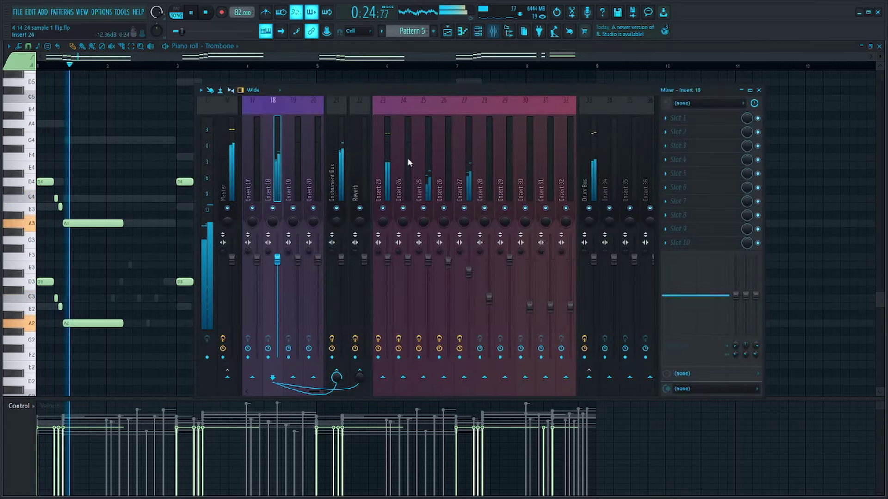
key(F9)
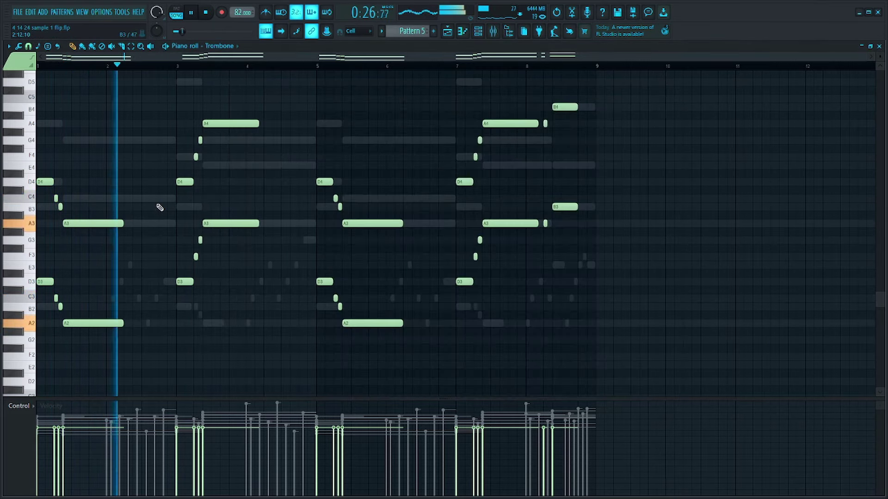
key(F6)
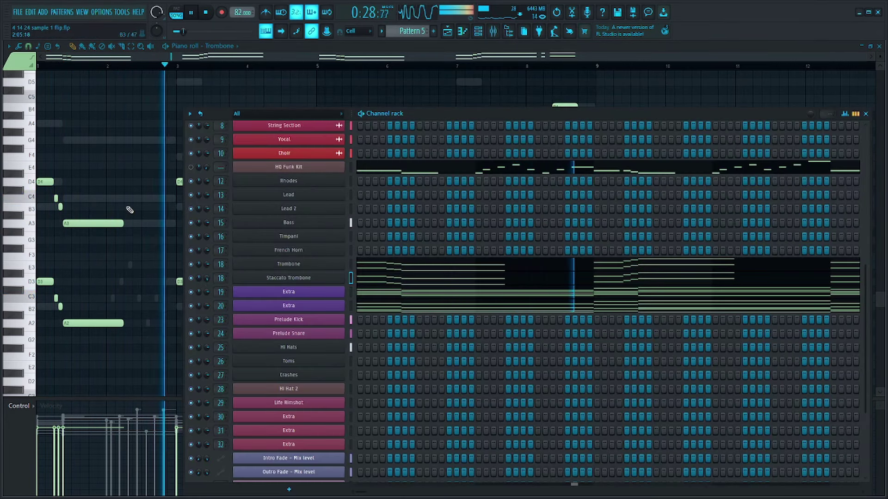
key(F6)
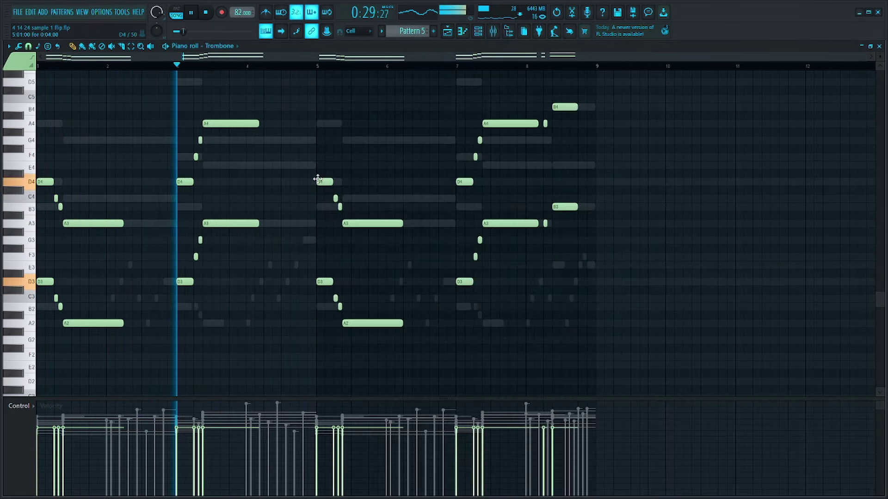
click(493, 31)
key(F9)
key(F6)
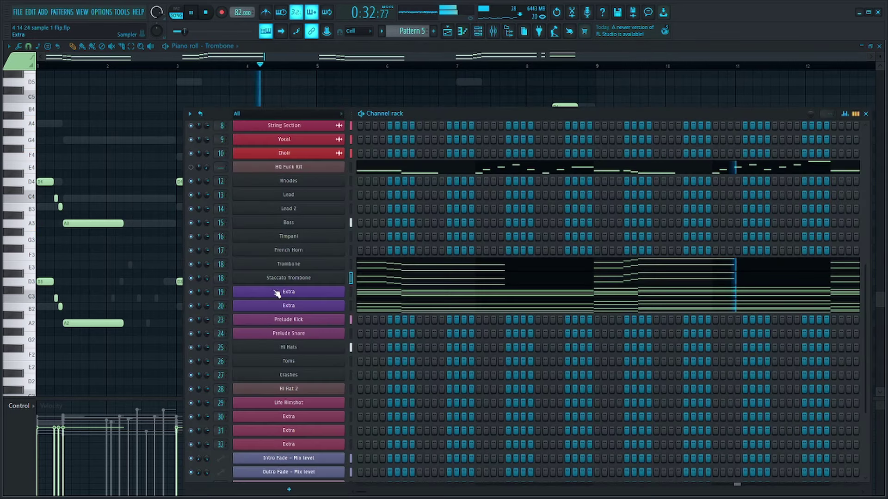
key(F6)
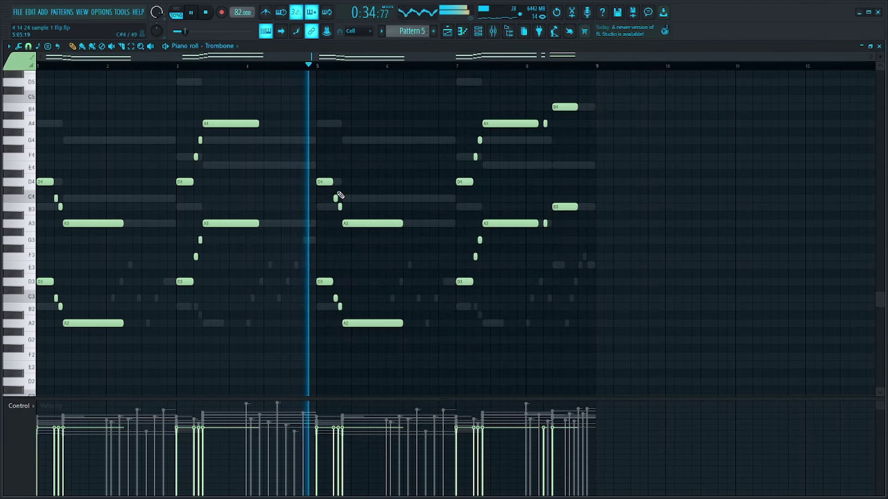
Stop playback and paste the copied trombone part into the Timpani channel.
key(F6)
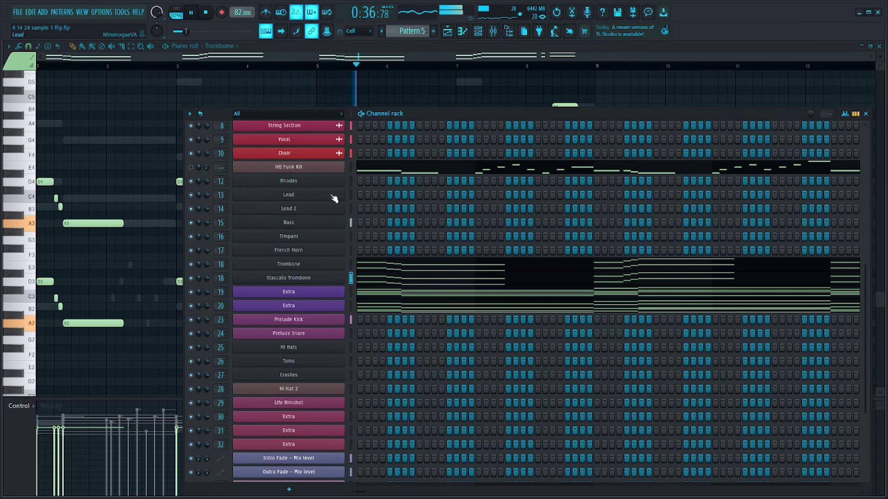
right_click(345, 238)
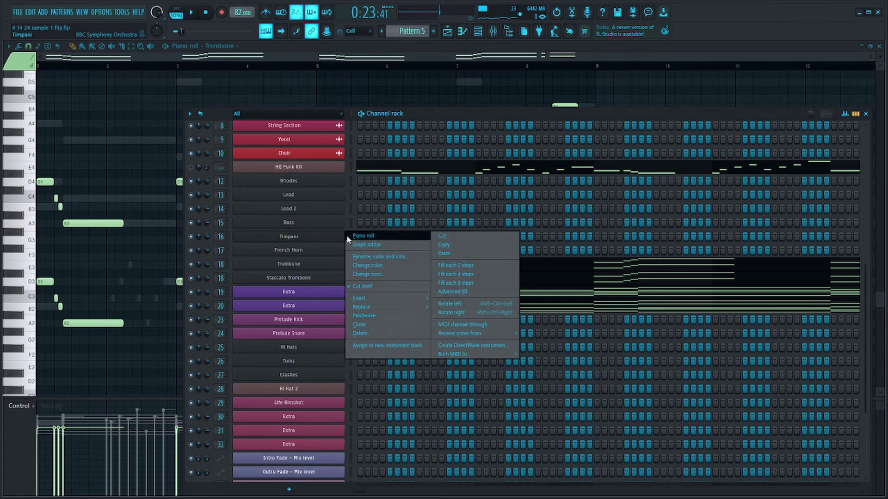
key(Escape)
key(ctrl+v)
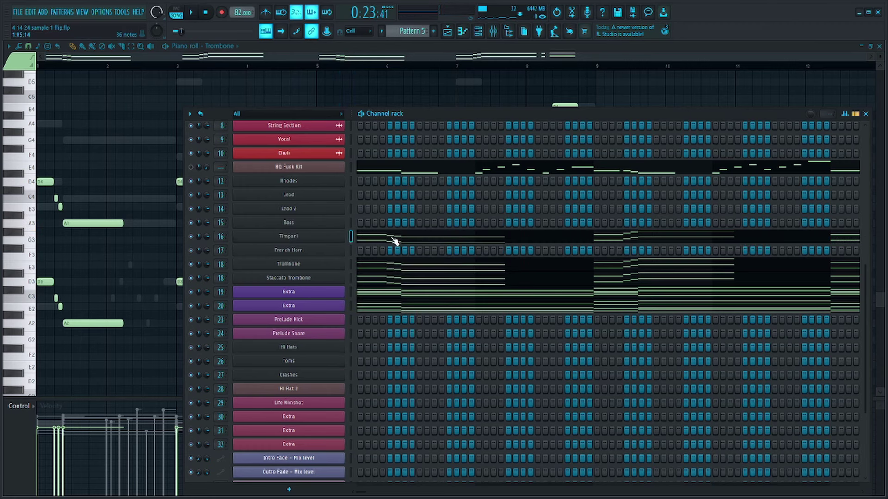
Delete all the lower-octave notes from the pasted Timpani part, keeping only the upper line across the eight bars.
click(370, 238)
drag(481, 193, 578, 254)
drag(479, 245, 403, 332)
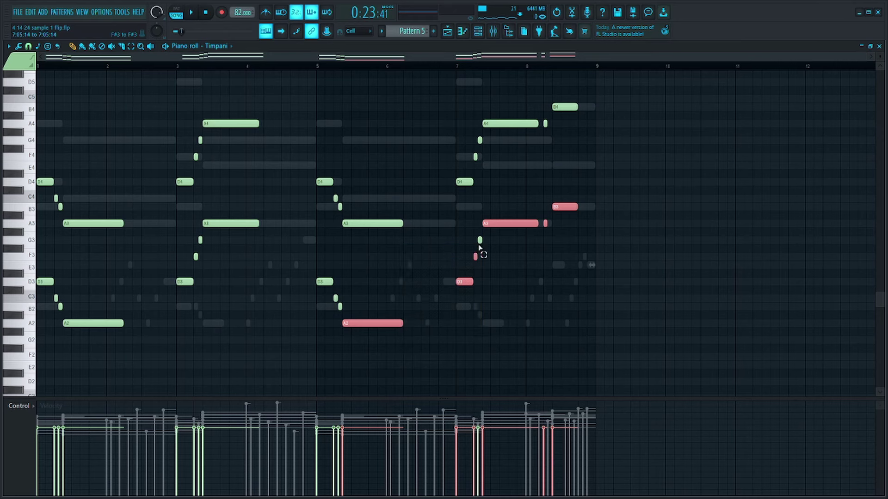
drag(372, 251, 316, 311)
drag(260, 209, 139, 330)
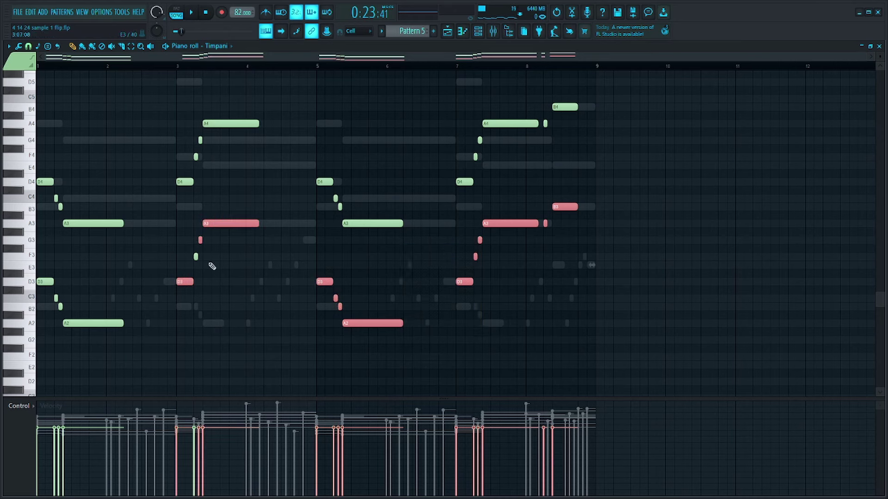
drag(149, 272, 37, 334)
key(Delete)
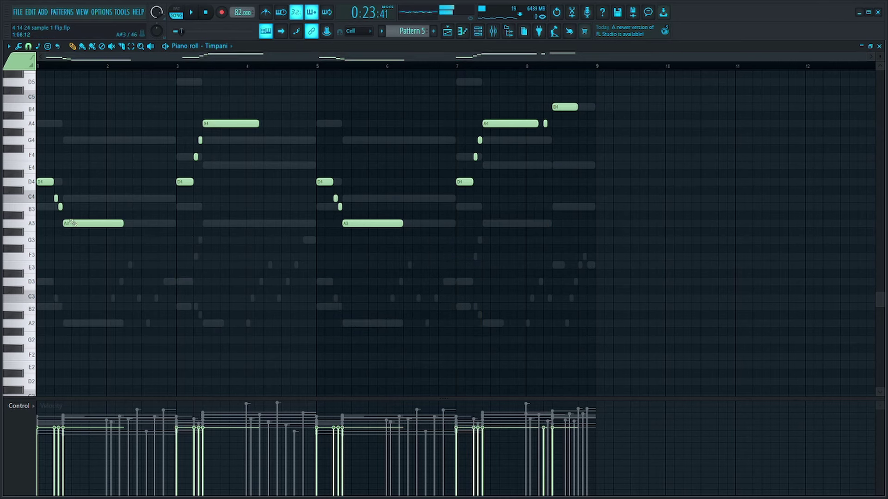
Raise the whole Timpani line an octave, and drop its last two notes in bar 8 back to A4 and B4.
key(ctrl+a)
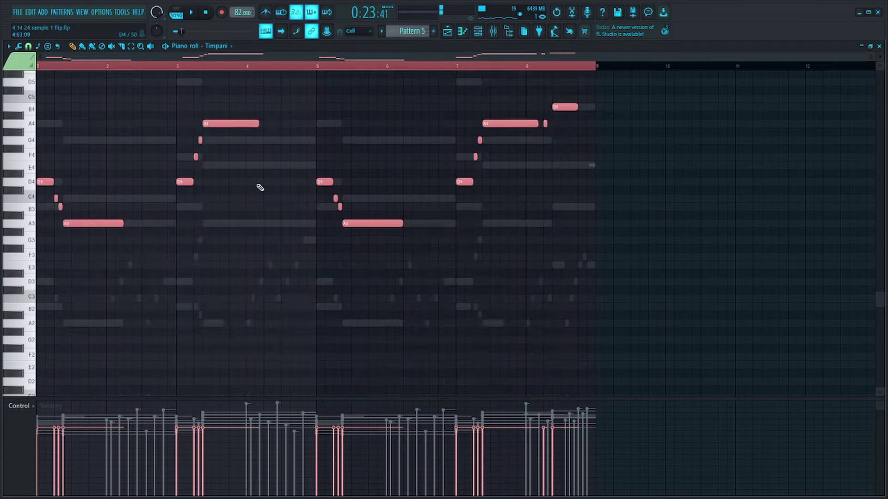
key(ctrl+Up)
scroll(257, 188, up, 3)
click(248, 97)
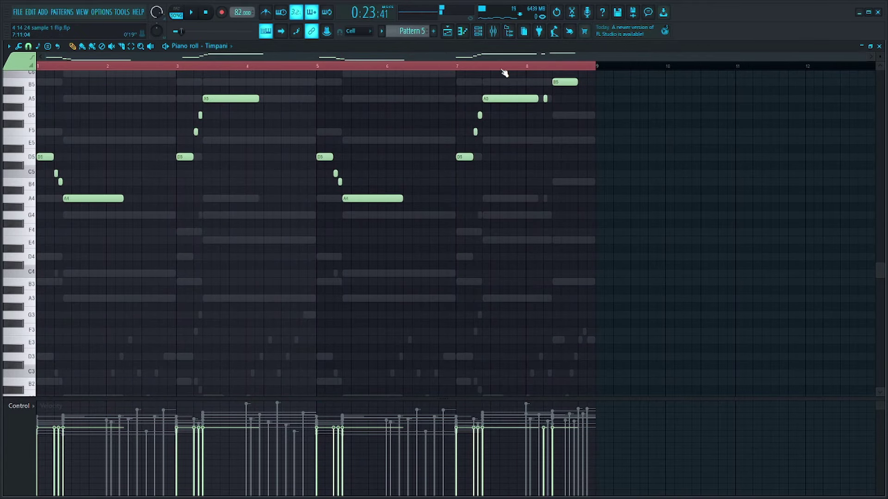
drag(574, 71, 544, 144)
key(ctrl+Down)
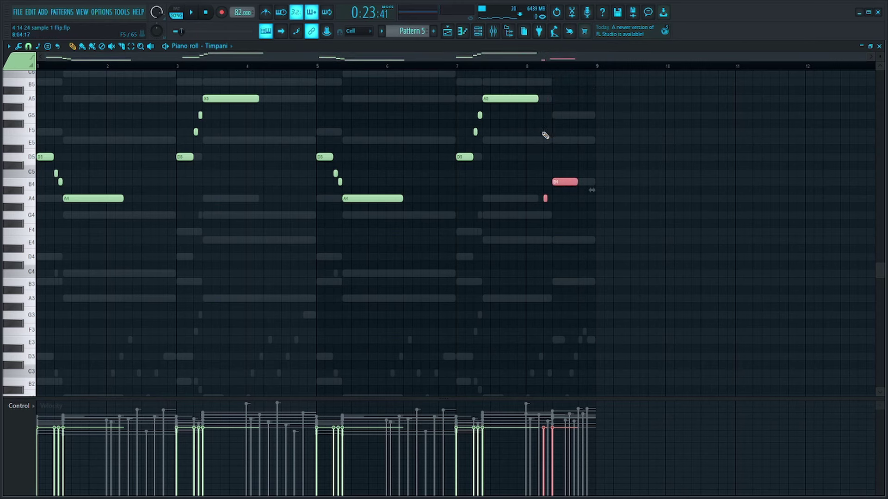
Vary the velocities of all the Timpani notes and play the pattern.
key(ctrl+a)
key(space)
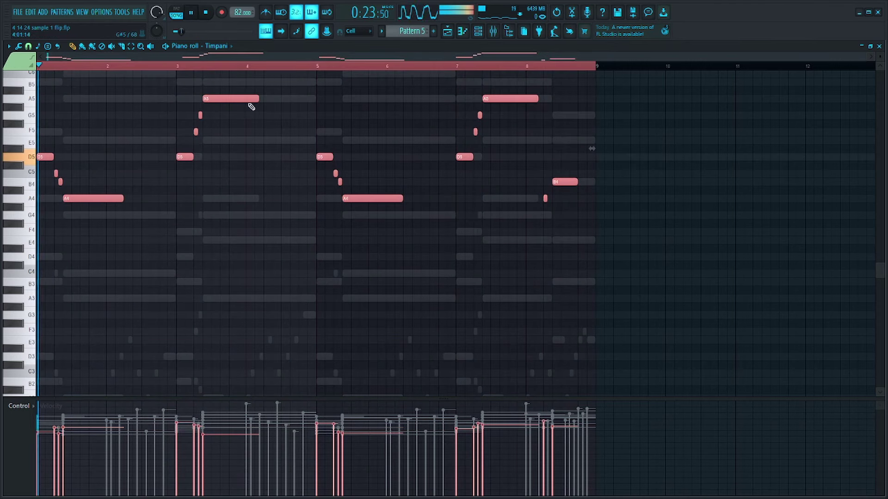
key(ctrl+d)
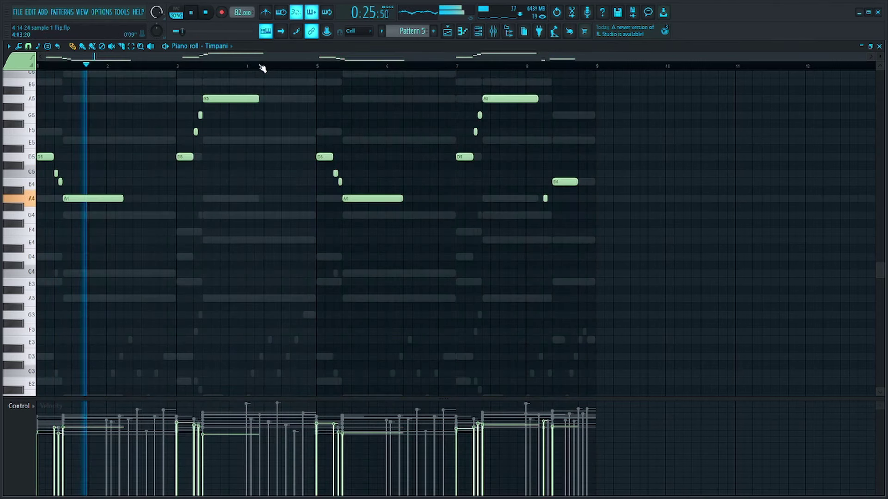
Shorten every Timpani note to a single sixteenth and raise their velocities slightly.
key(ctrl+z)
scroll(240, 204, up, 5)
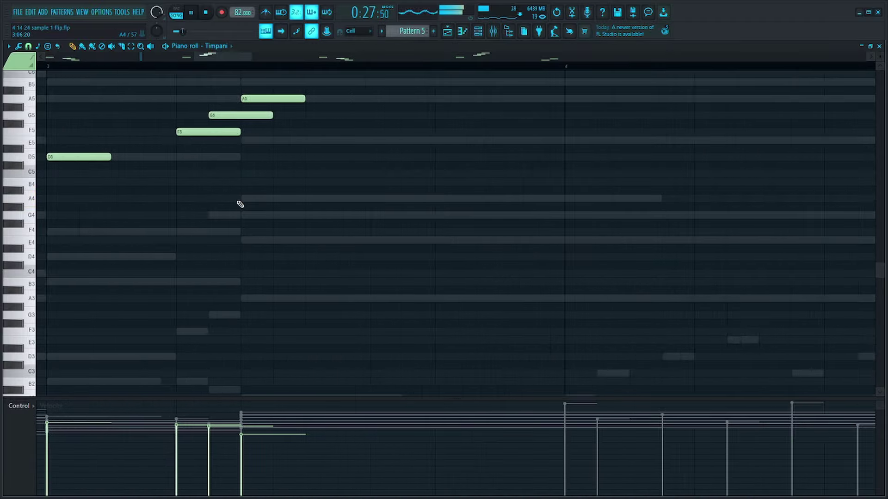
scroll(260, 210, down, 5)
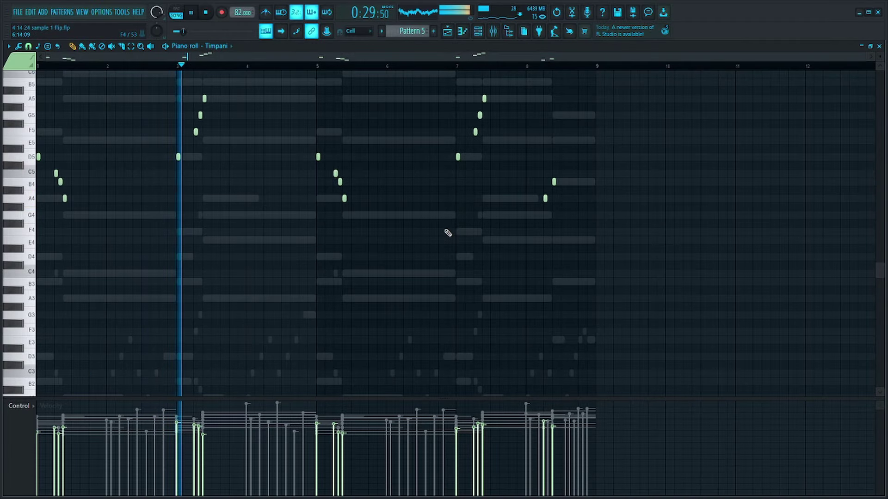
key(ctrl+a)
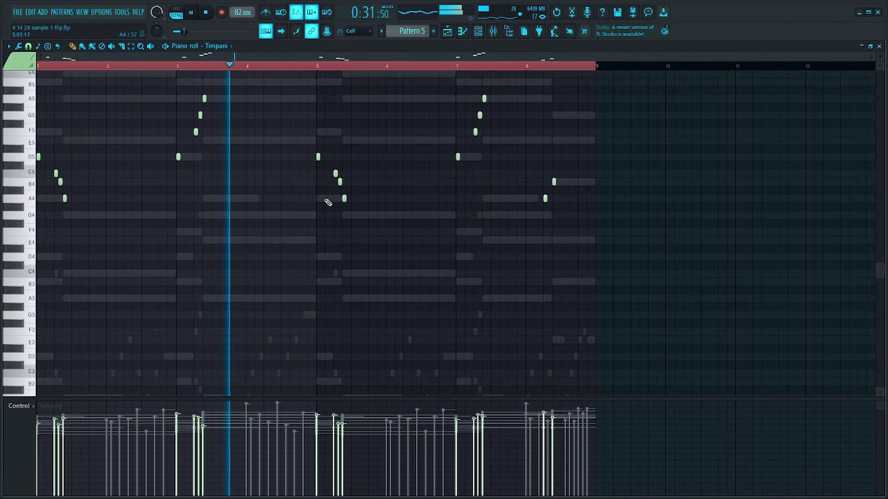
key(F6)
click(391, 71)
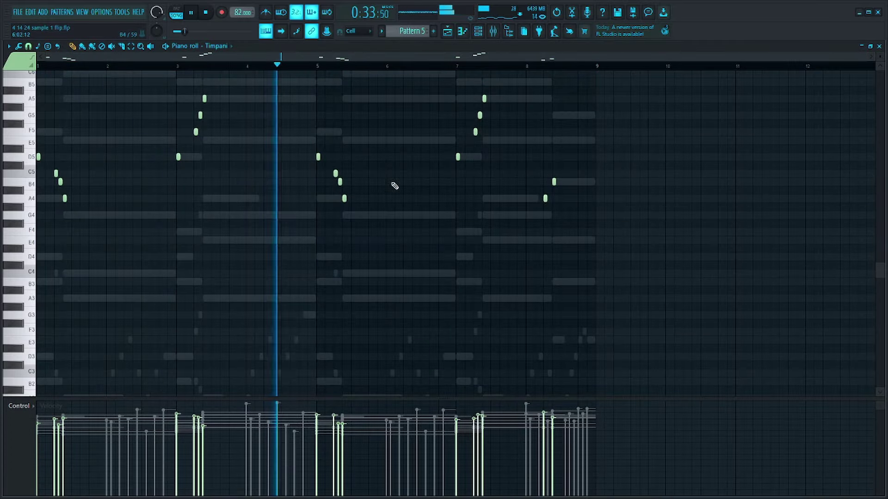
drag(136, 186, 61, 226)
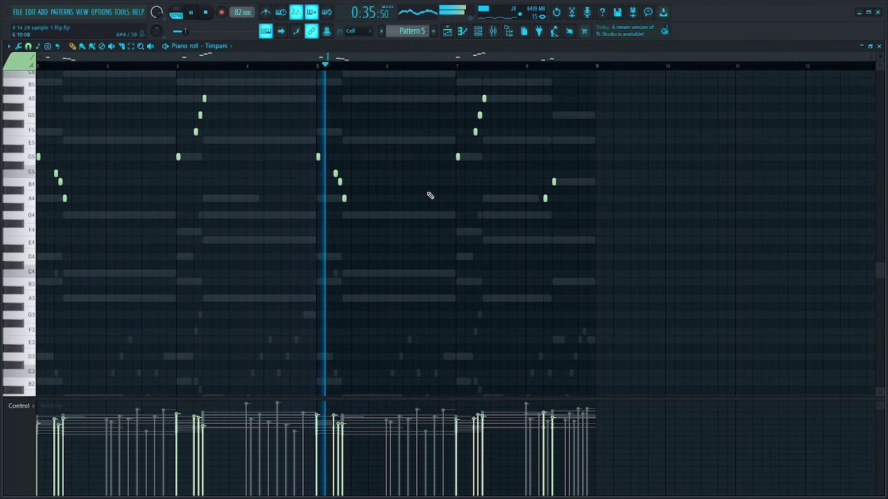
Double the last two Timpani notes in bar 8 an octave higher as A5 and B5, and play the ending.
scroll(520, 189, up, 1)
scroll(520, 190, up, 5)
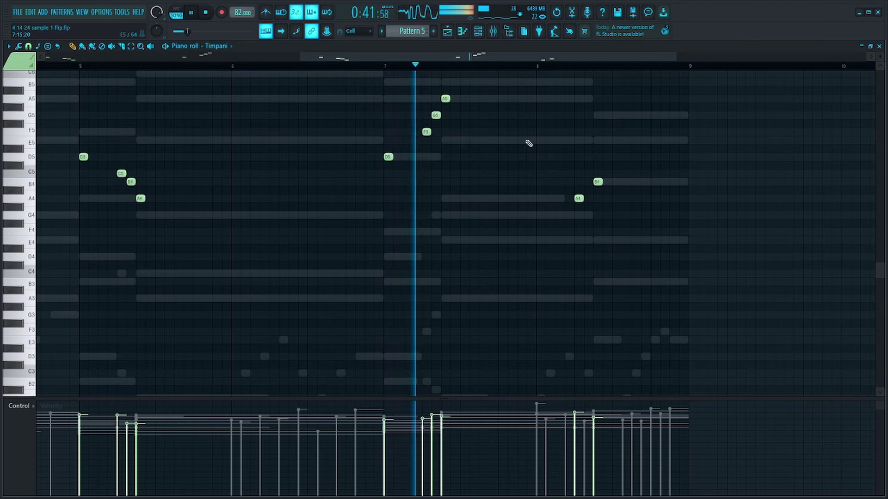
click(559, 66)
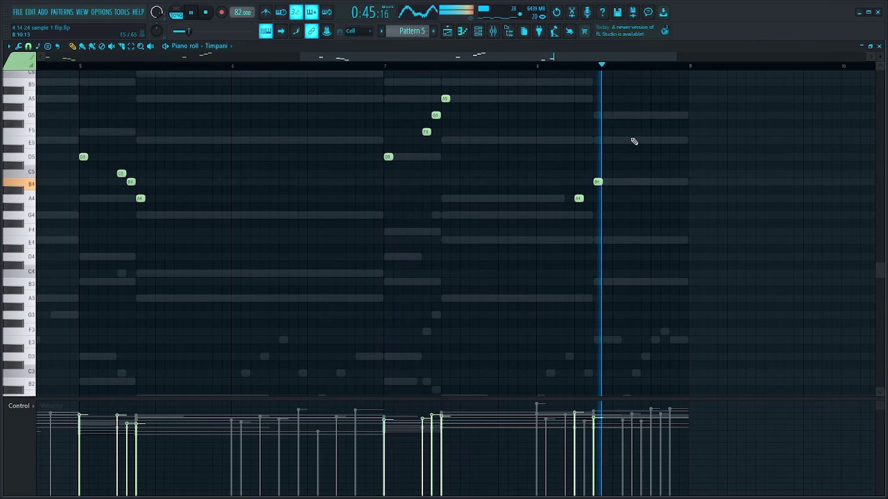
scroll(657, 194, up, 3)
key(space)
key(space)
drag(598, 280, 598, 182)
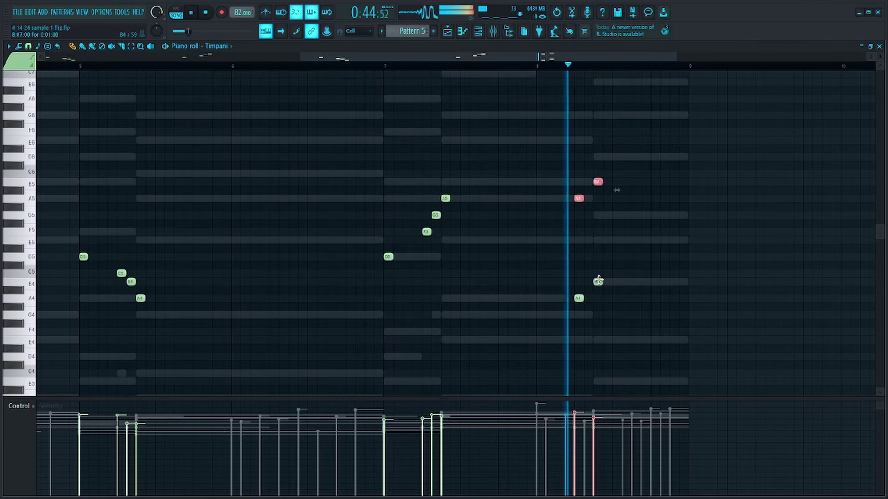
scroll(668, 204, down, 4)
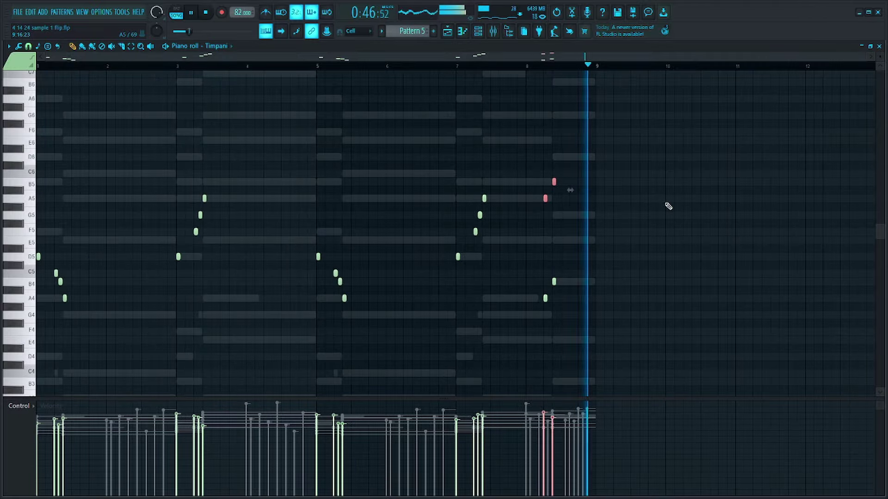
Open the French Horn channel's piano roll and bring up the Playlist at the Chorus section.
key(F6)
right_click(337, 249)
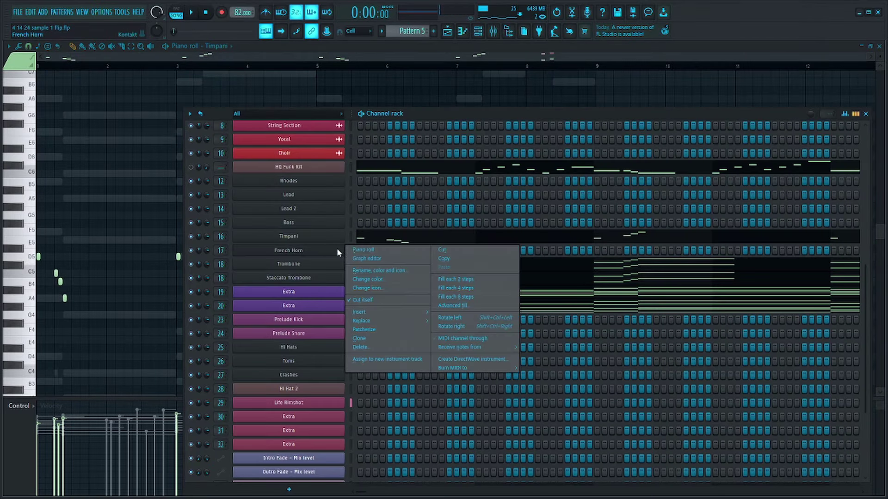
click(362, 249)
click(446, 33)
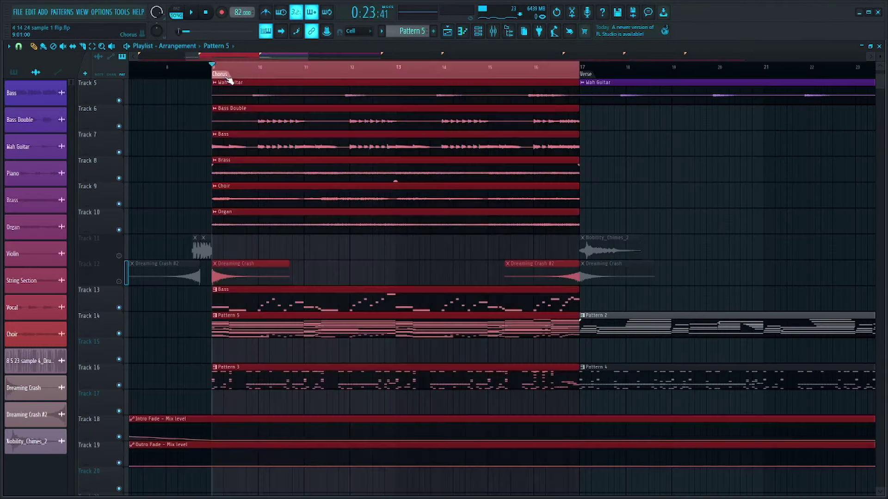
Open the French Horn channel in the piano roll for Pattern 5.
key(F6)
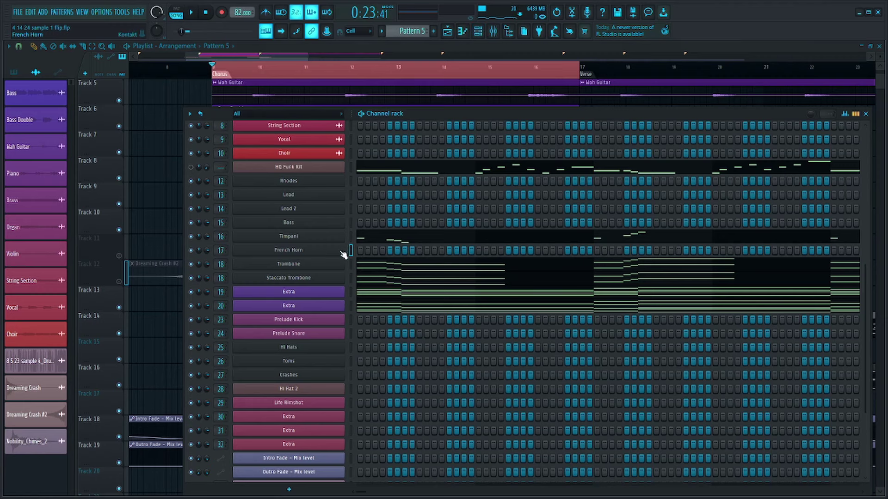
right_click(342, 249)
key(Escape)
right_click(346, 250)
click(358, 250)
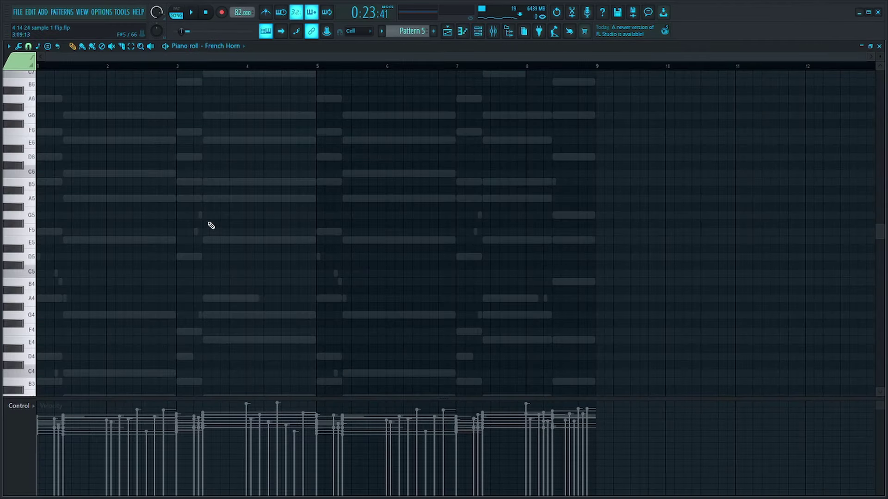
Try a rising French Horn line of E5, G5, A5, B5 and D6 from late bar 2 into bar 3.
scroll(143, 199, up, 3)
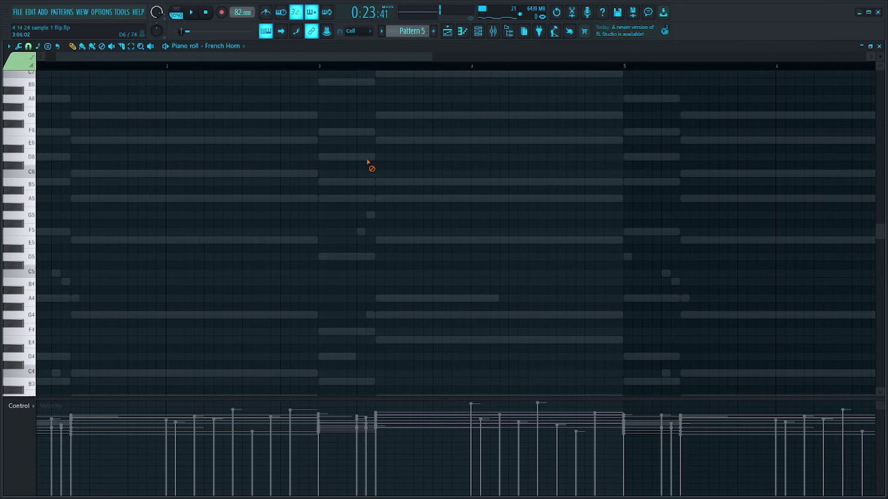
scroll(176, 204, up, 2)
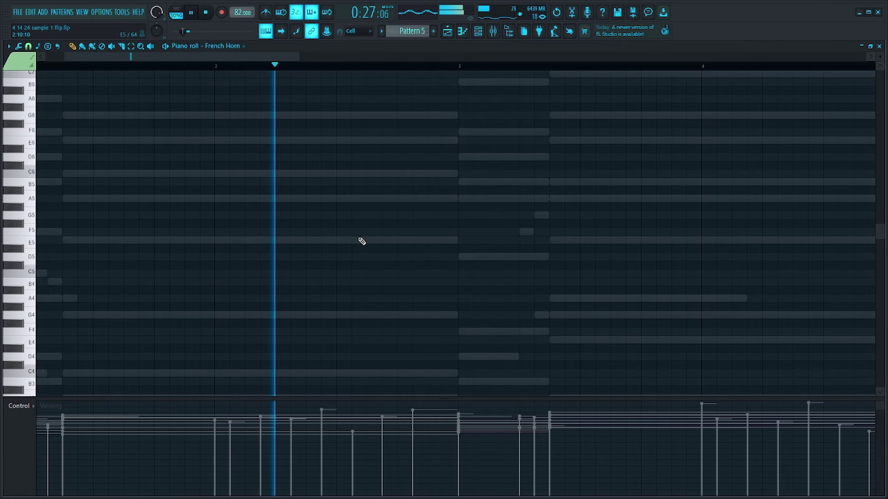
click(375, 240)
mouse_move(378, 239)
mouse_down()
mouse_move(392, 247)
mouse_move(377, 240)
mouse_up()
key(space)
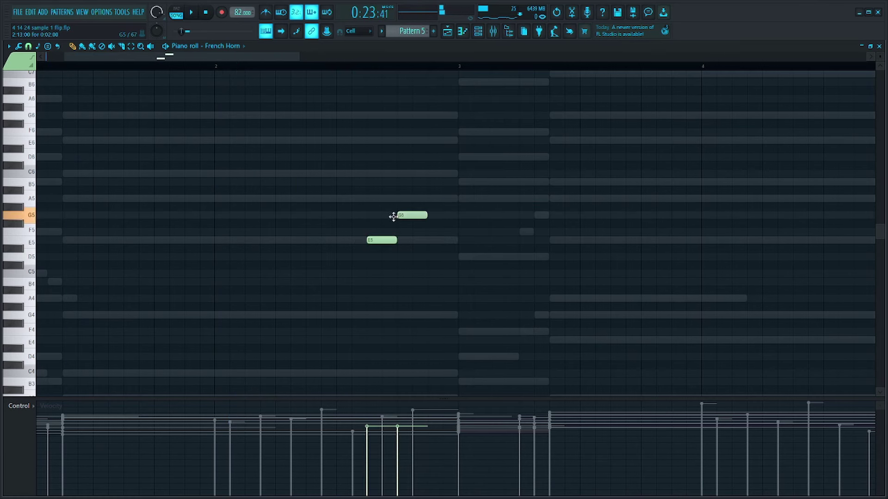
scroll(416, 187, down, 2)
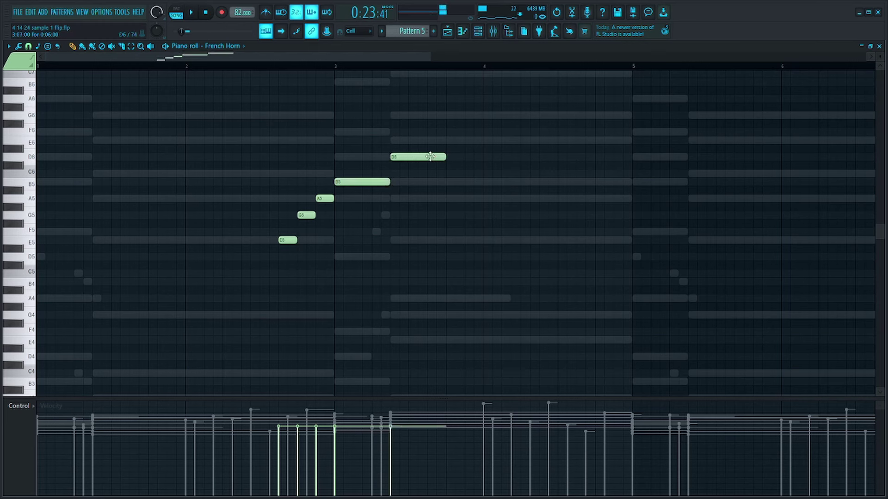
key(ctrl+z)
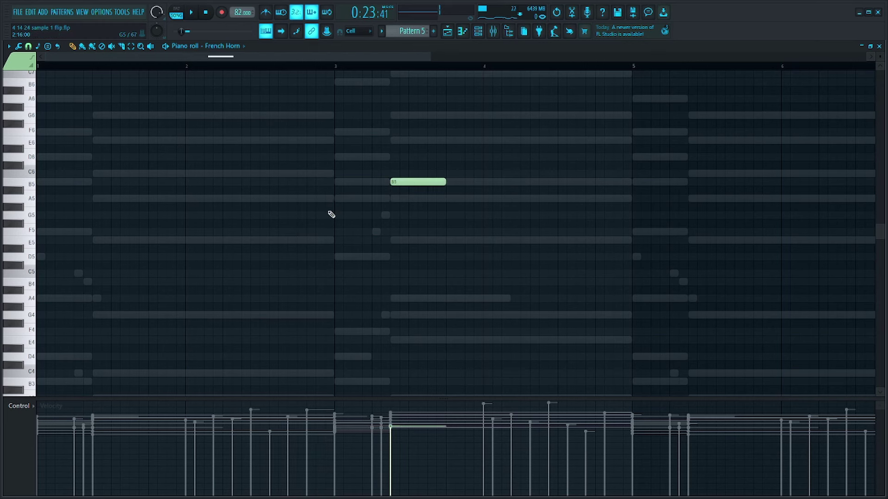
Place a short A5 at the start of bar 3 and extend the B5 following it up to bar 5.
key(space)
click(337, 67)
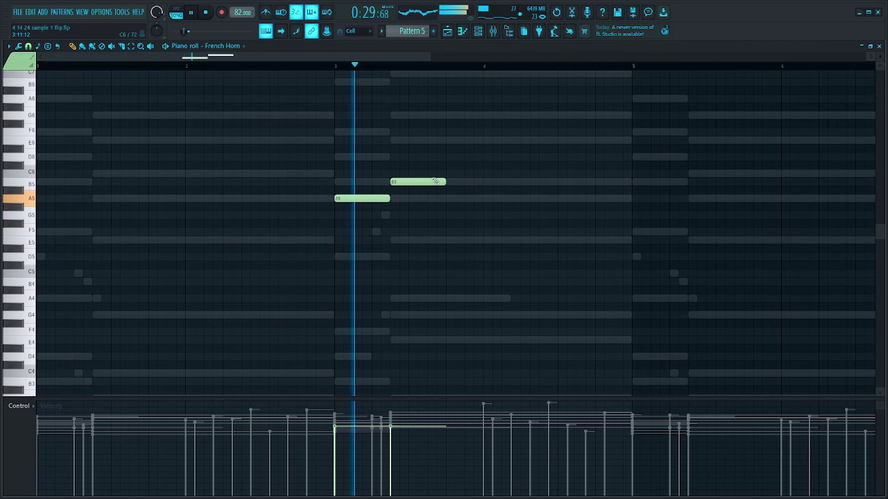
drag(445, 182, 627, 192)
key(space)
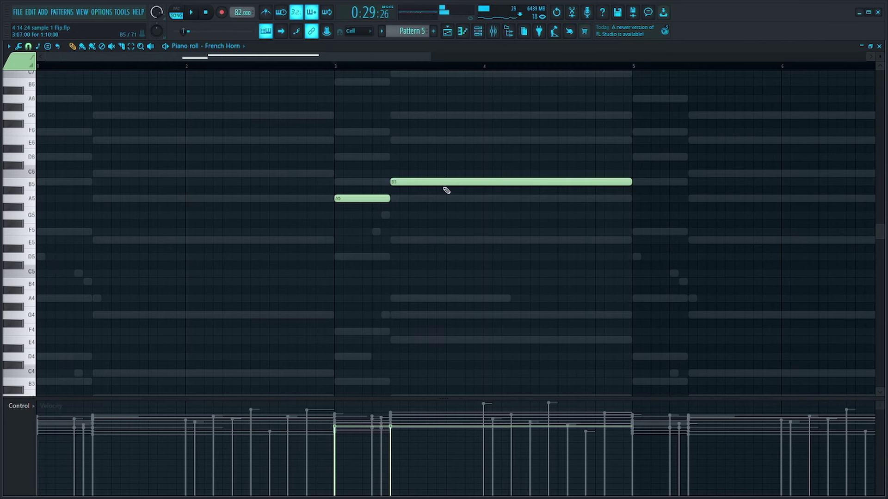
Move the short bar 3 note to B5 and the long note to D6, and play the phrase from bar 3.
drag(430, 182, 431, 200)
drag(366, 197, 366, 175)
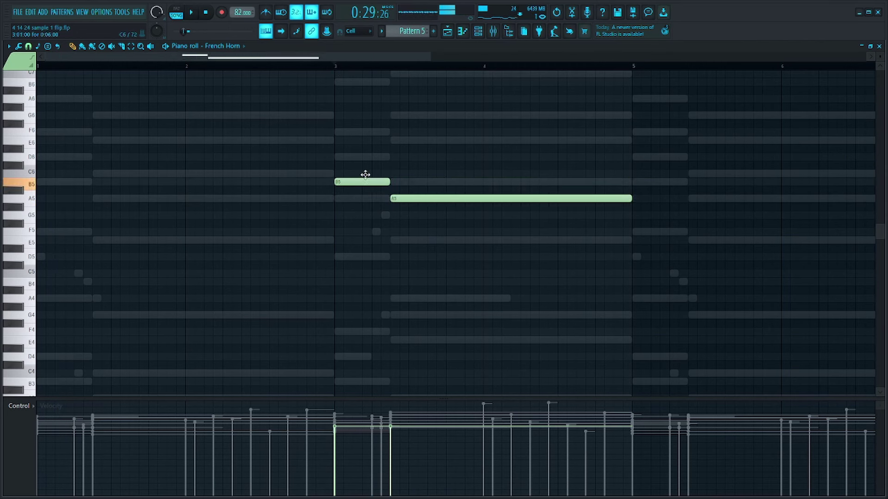
drag(414, 195, 414, 151)
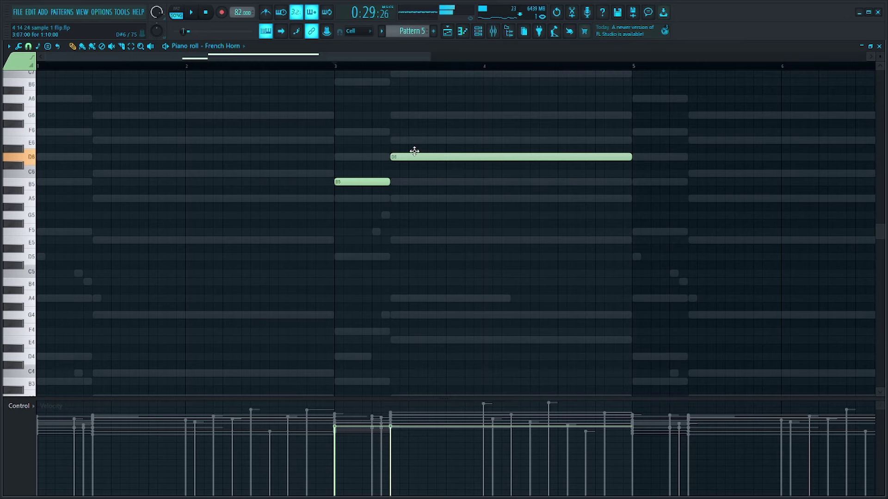
key(ctrl+a)
scroll(366, 194, down, 3)
scroll(372, 171, up, 4)
key(ctrl+d)
click(336, 67)
key(space)
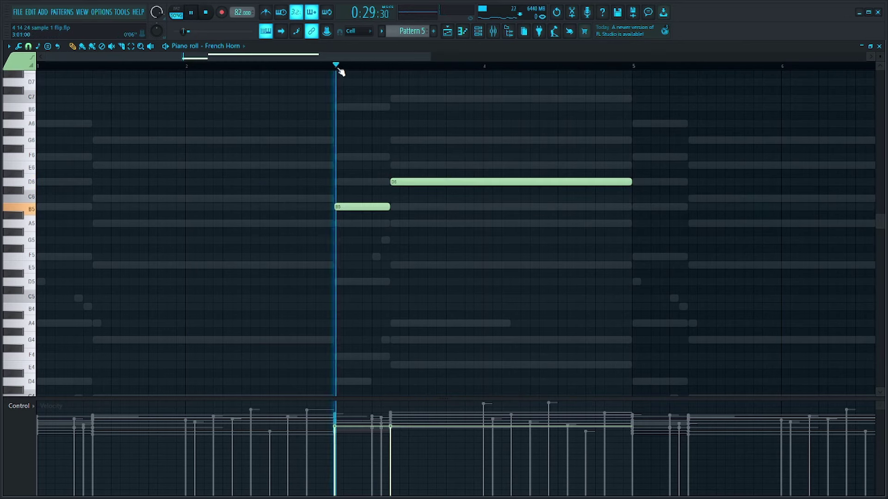
Lower the volume of mixer tracks Insert 16 and Insert 18, bringing Insert 18 to 43% (-14.9 dB).
click(493, 30)
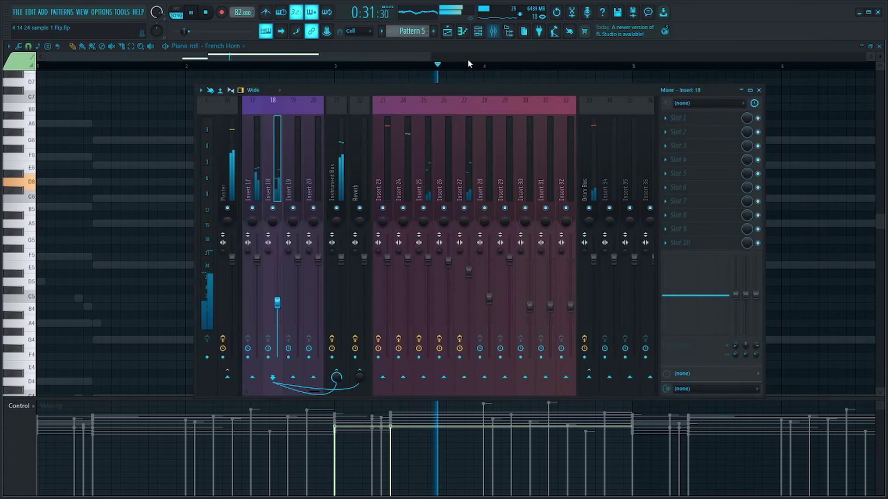
scroll(351, 199, up, 3)
click(415, 183)
key(space)
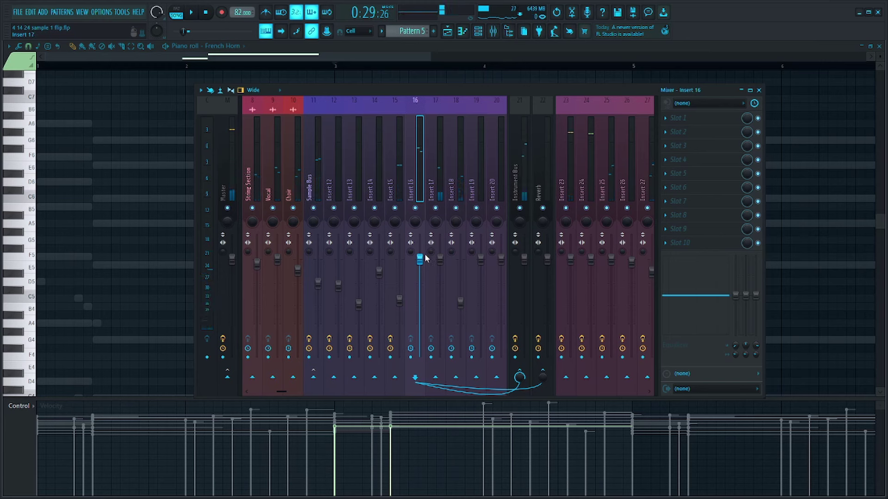
drag(420, 274, 420, 293)
key(space)
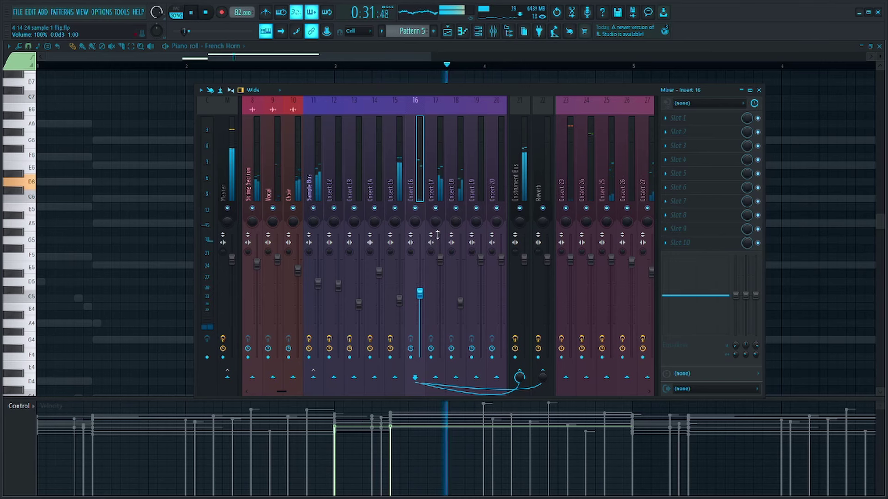
key(space)
click(456, 182)
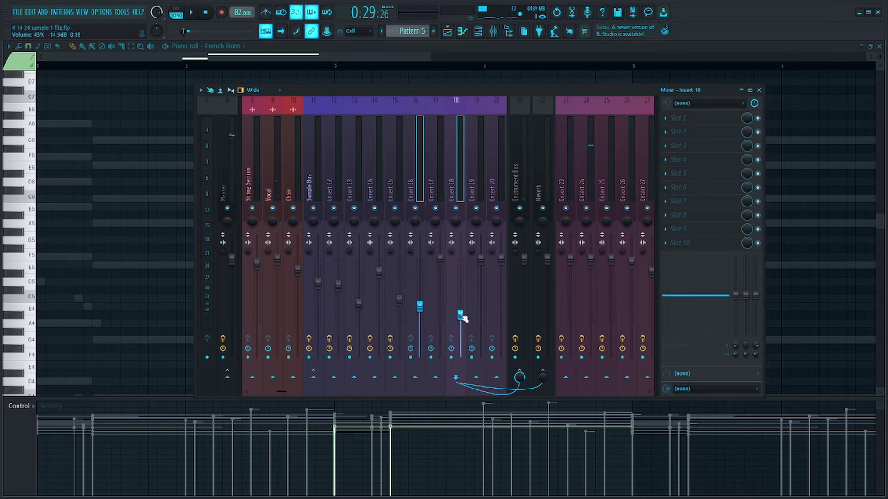
key(F9)
Play the French Horn phrase and delete all of its notes.
key(space)
key(ctrl+a)
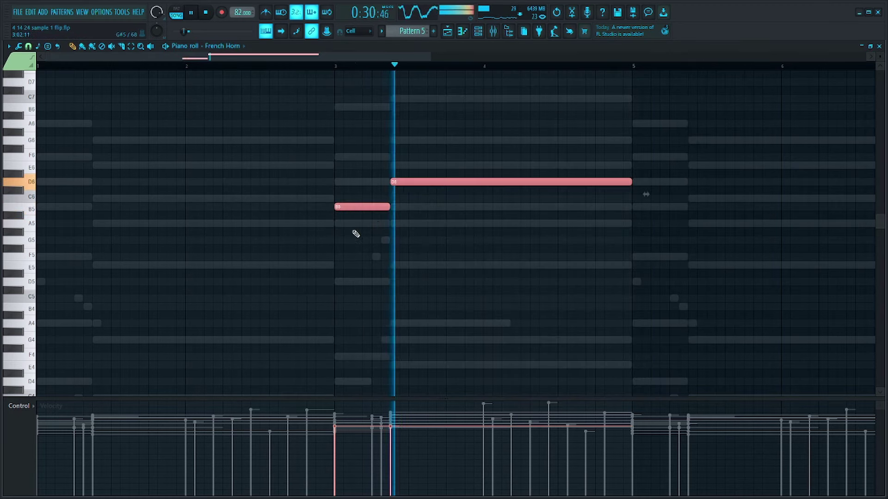
ctrl+scroll(397, 166, down, 3)
key(Delete)
key(space)
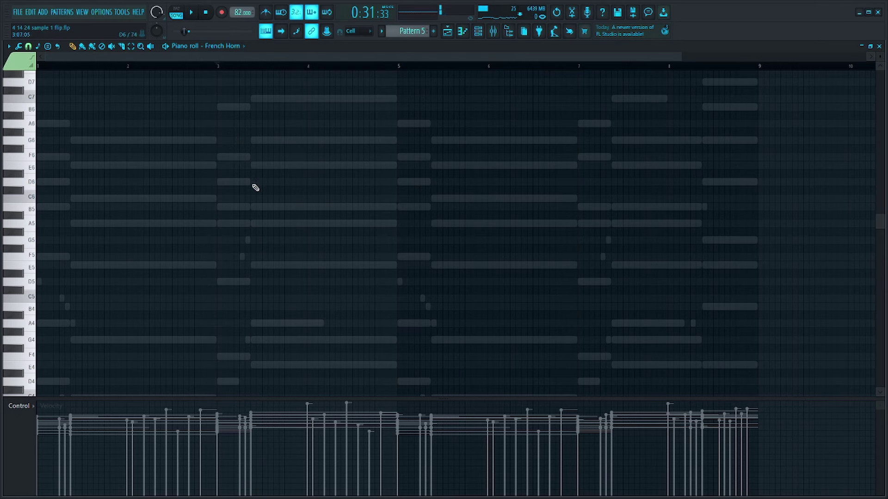
Write a rising D6, E6, F6 run from bar 3 into a long G6 held up to bar 5, and play it.
click(226, 157)
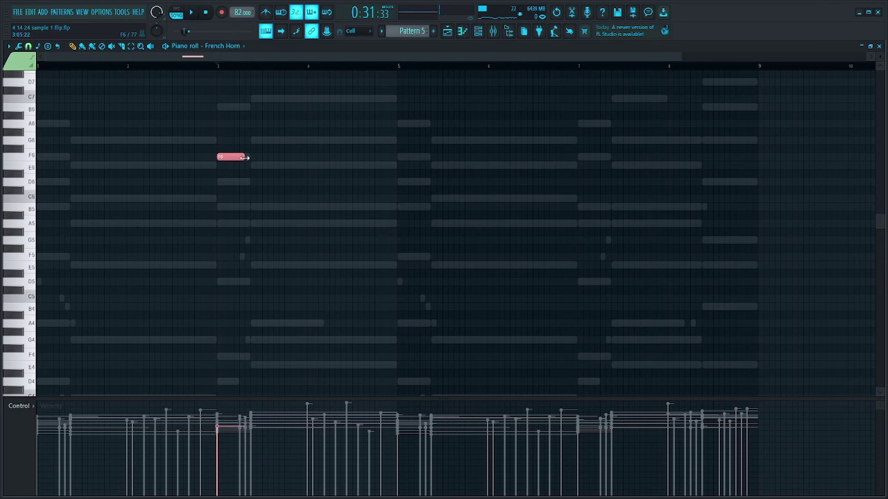
drag(275, 140, 421, 142)
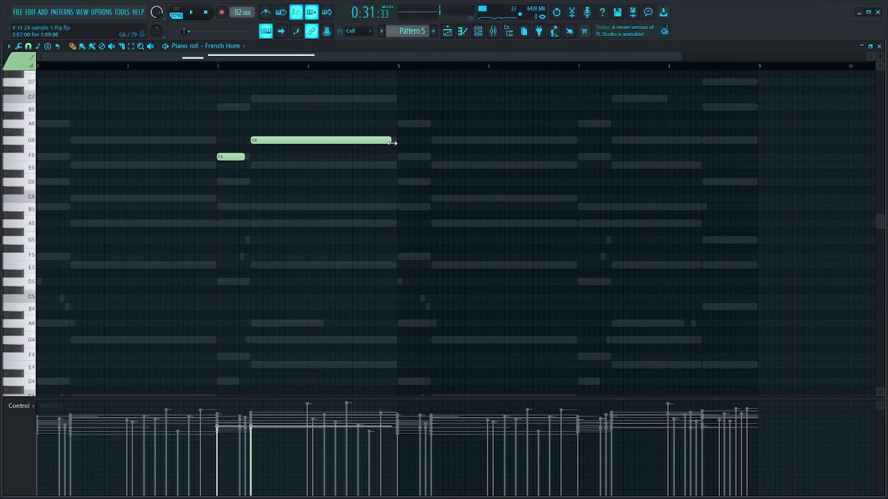
ctrl+scroll(205, 175, up, 3)
drag(282, 158, 306, 158)
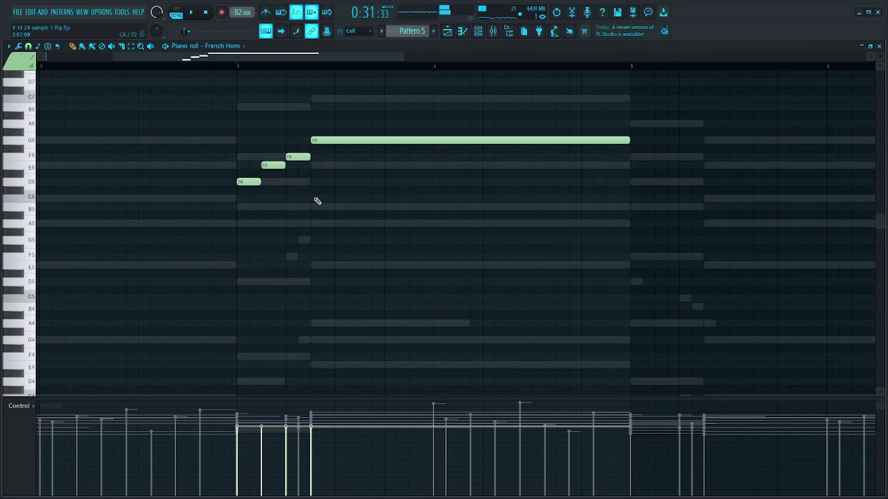
key(ctrl+a)
ctrl+click(392, 199)
key(space)
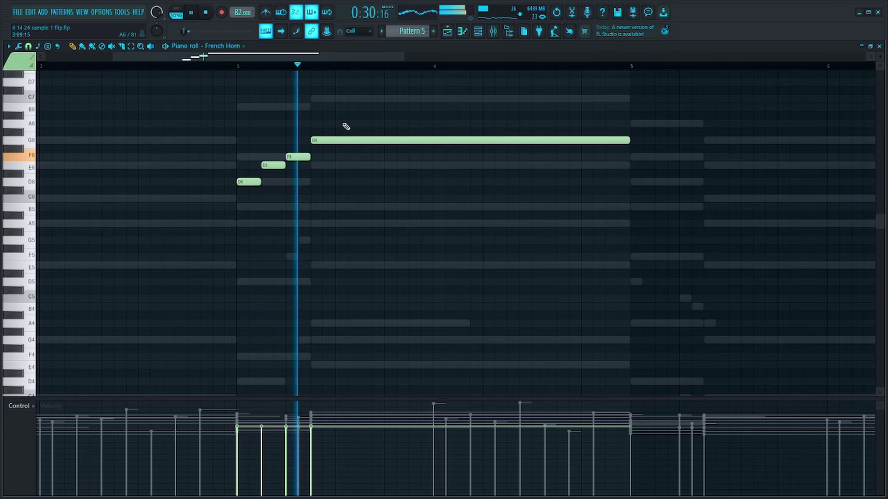
Shorten the F6 note in the bar 3 run to half its length.
click(298, 157)
key(shift+Left)
key(space)
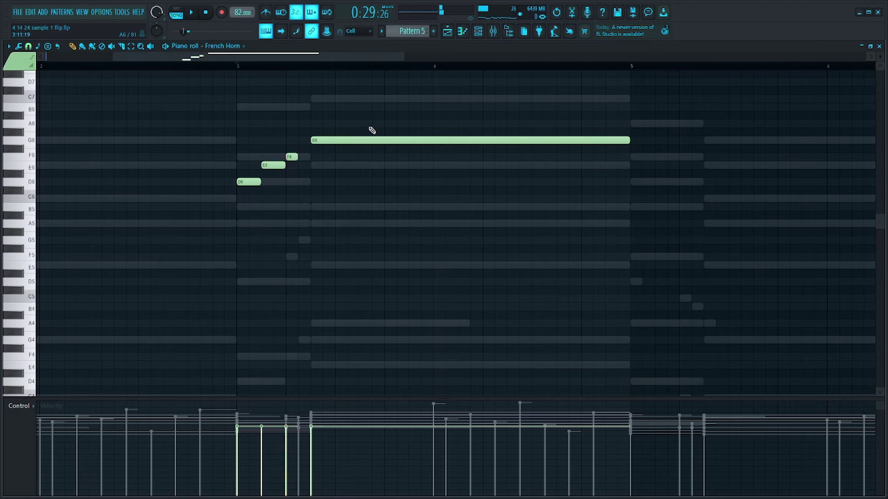
Add an A6 note at the start of bar 1 and follow it with a long G6 held up to bar 3.
drag(372, 131, 250, 210)
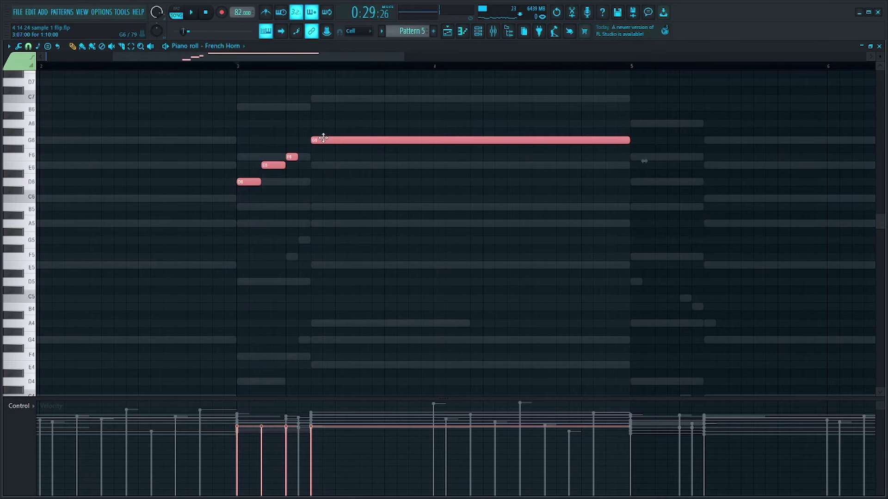
scroll(129, 180, down, 3)
key(ctrl+d)
scroll(85, 184, up, 3)
scroll(113, 147, down, 3)
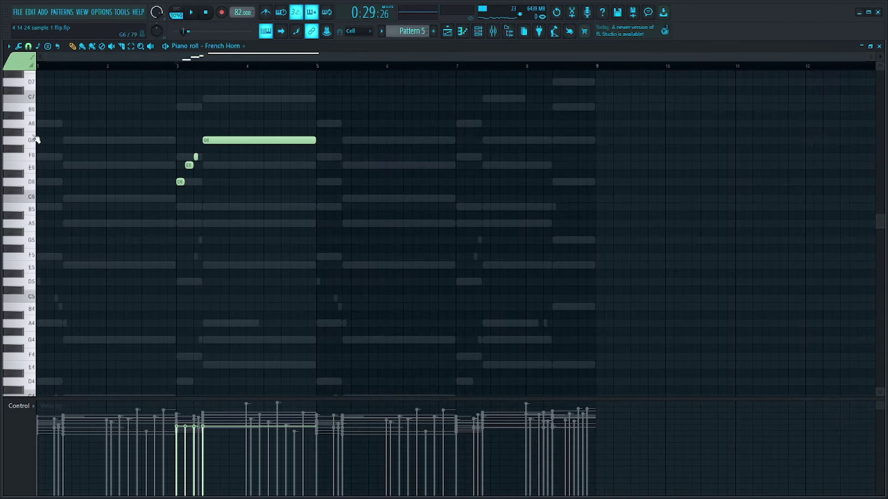
scroll(36, 139, up, 3)
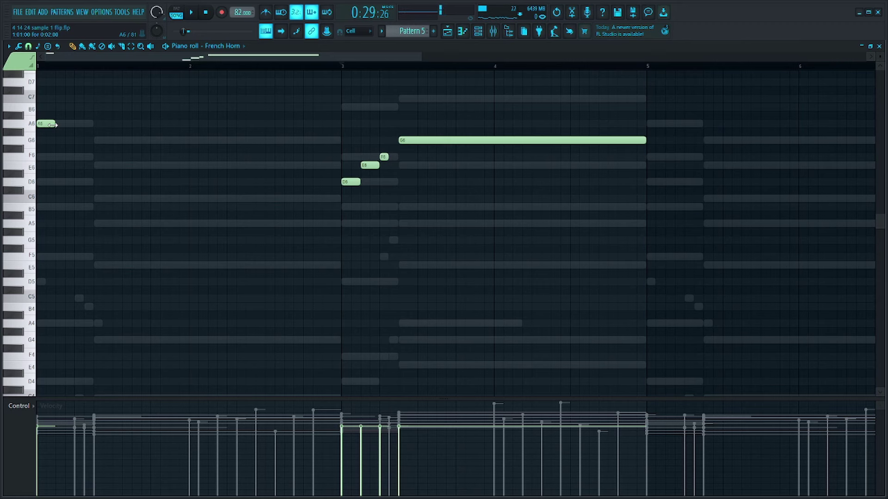
scroll(196, 143, up, 2)
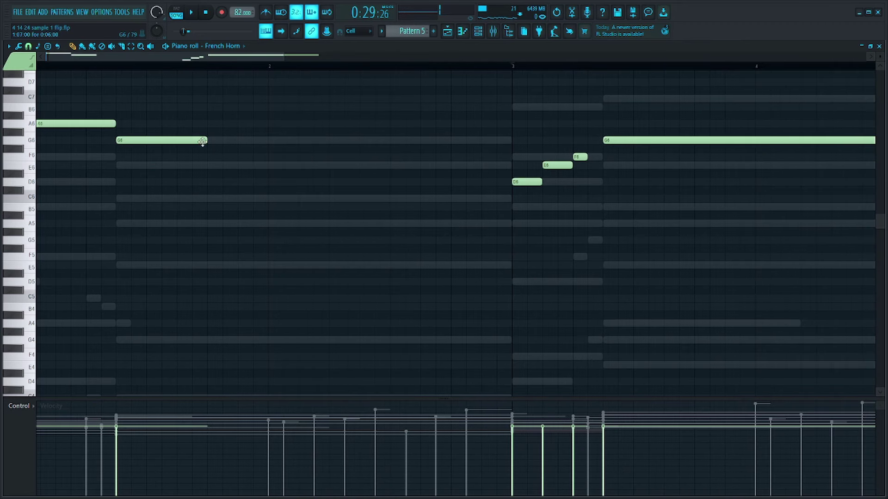
drag(207, 141, 445, 148)
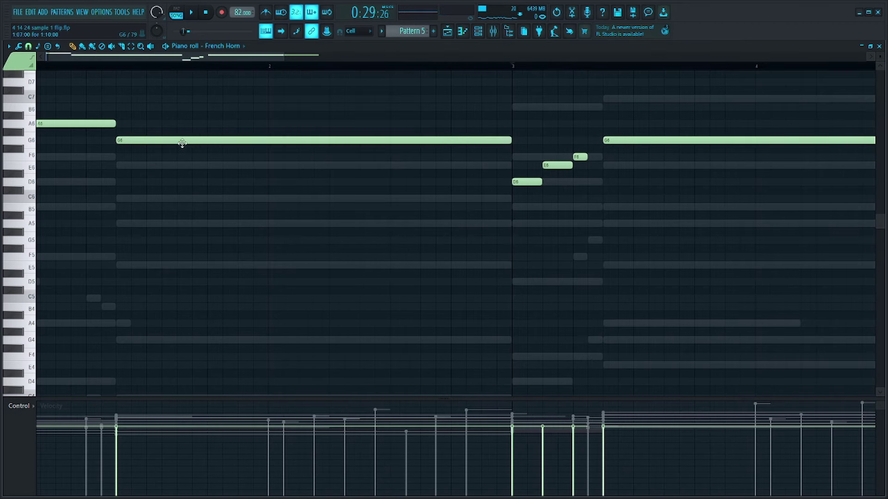
Raise the long bar 1 note to A6, move the opening note to B6 and shorten it, and try a short C7 between them.
drag(182, 143, 171, 123)
drag(95, 119, 93, 105)
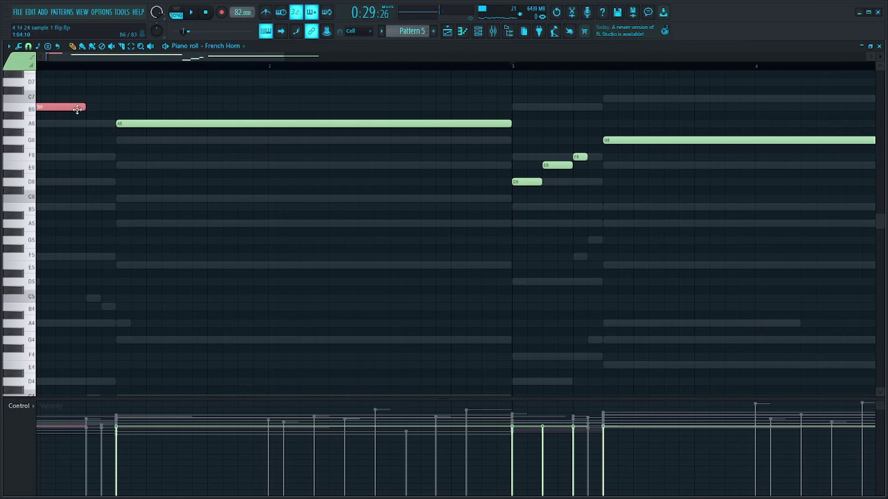
click(89, 100)
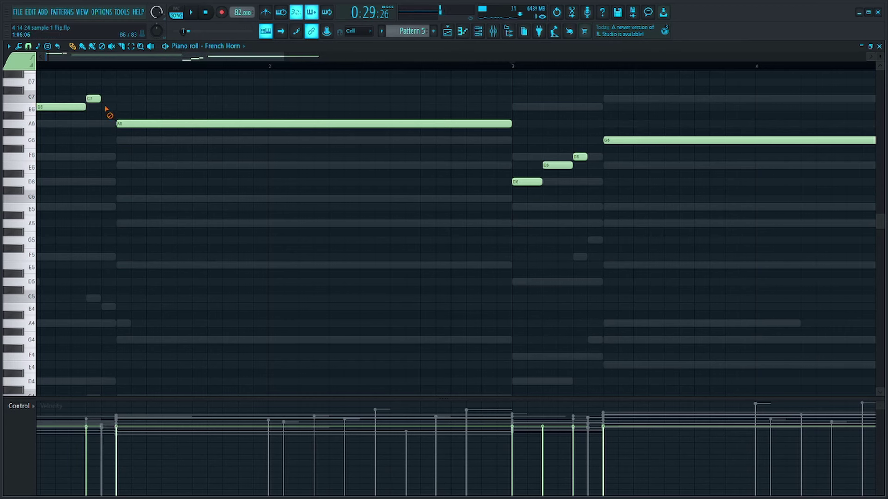
right_click(94, 99)
Shorten the opening B6 and add a short A6 and an even shorter G6 between it and the long A6.
click(93, 140)
key(space)
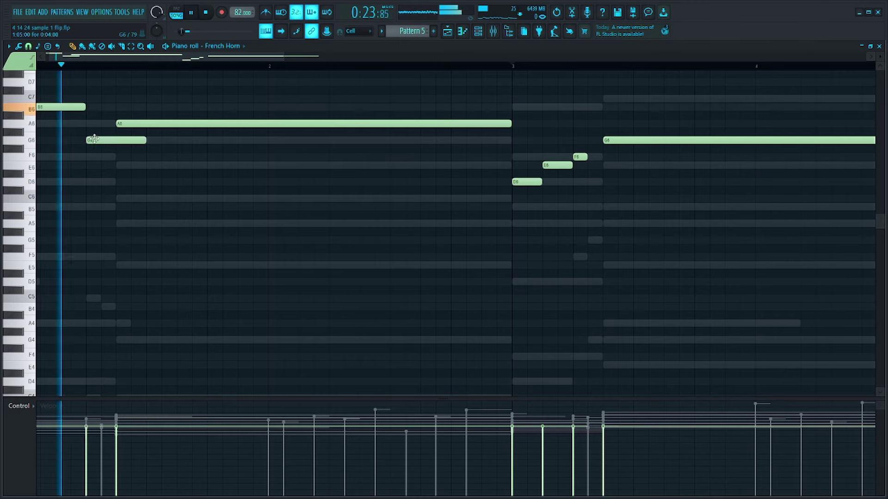
drag(146, 140, 99, 140)
scroll(208, 115, down, 2)
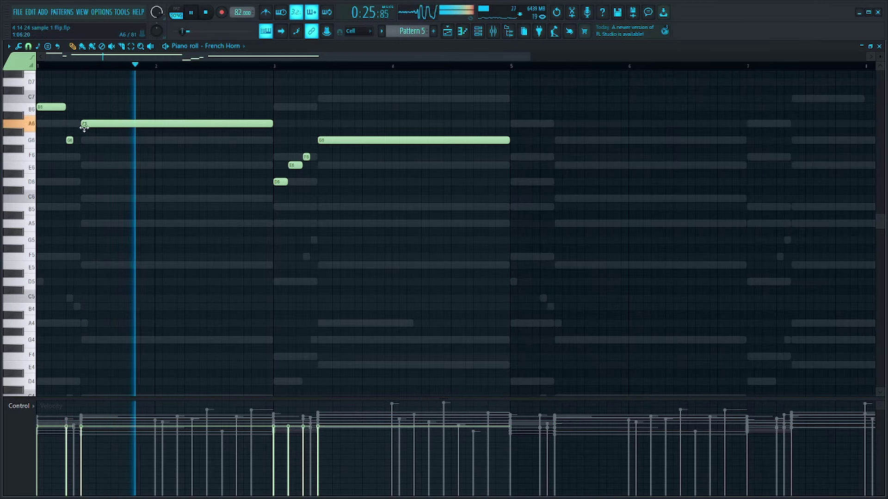
scroll(84, 127, up, 2)
key(space)
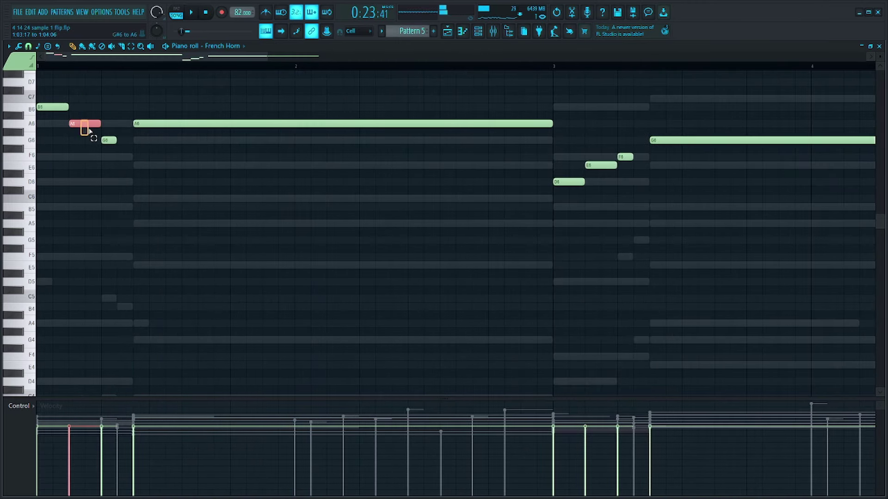
Shorten the long A6 so it ends about a quarter of the way into bar 2 while the phrase plays.
key(space)
scroll(178, 114, down, 3)
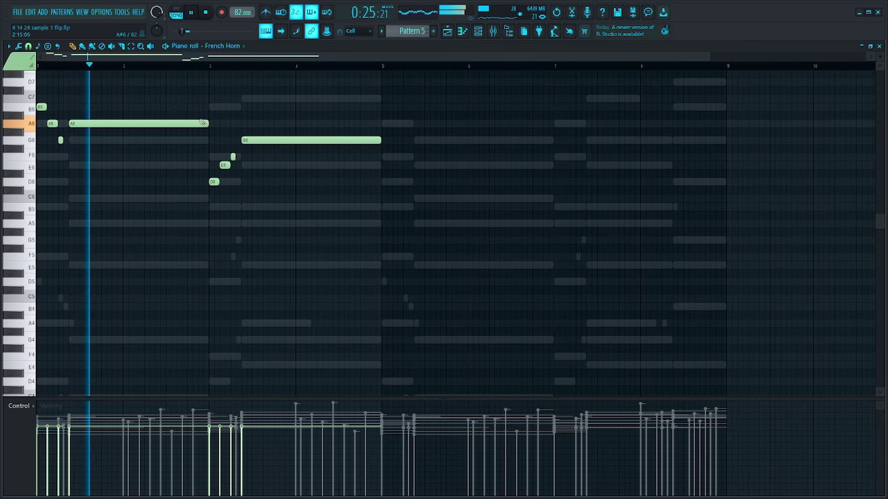
drag(202, 122, 143, 132)
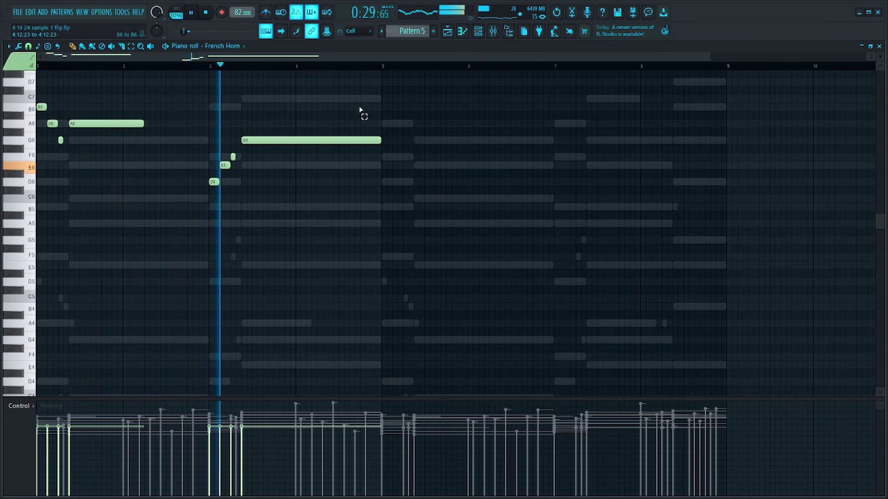
Lengthen the opening D6 in bar 3 and raise the following notes to a short F6, short G6 and long A6.
key(space)
scroll(221, 167, up, 3)
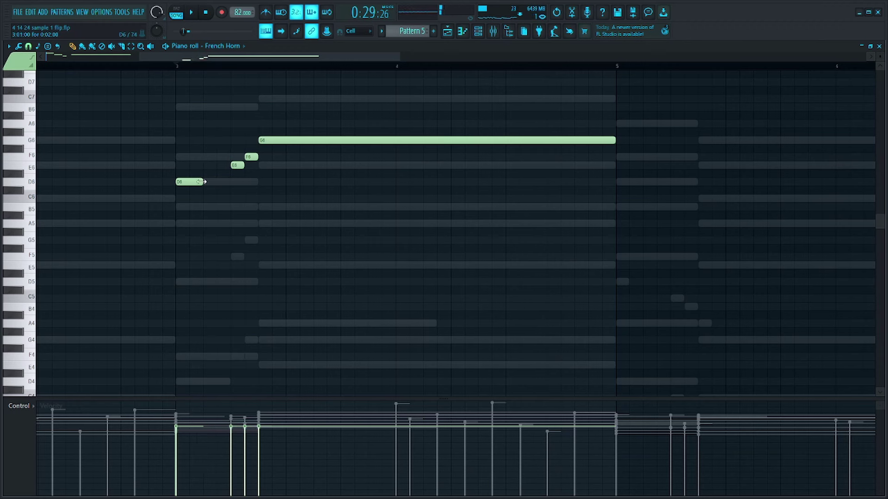
key(space)
drag(272, 140, 274, 123)
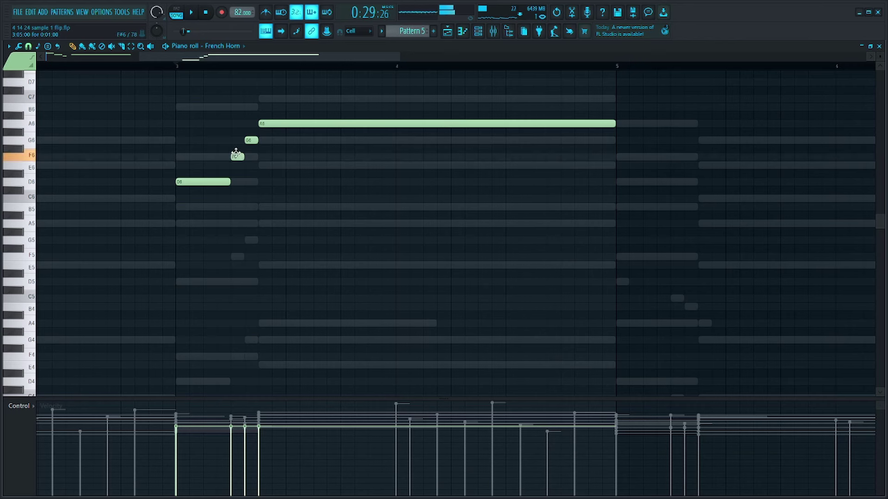
key(space)
Shift the long A6 slightly later, with a second short G6 before it, and add a long G6 past the middle of bar 3.
drag(287, 124, 298, 124)
click(313, 140)
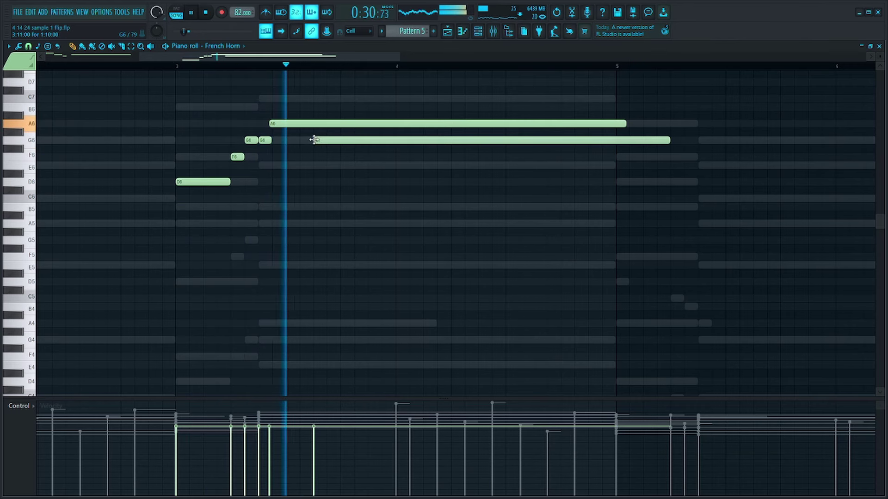
key(space)
Shorten the A6 in bar 3 to just past the start of the long G6, and end that G6 about a quarter into bar 4.
click(297, 121)
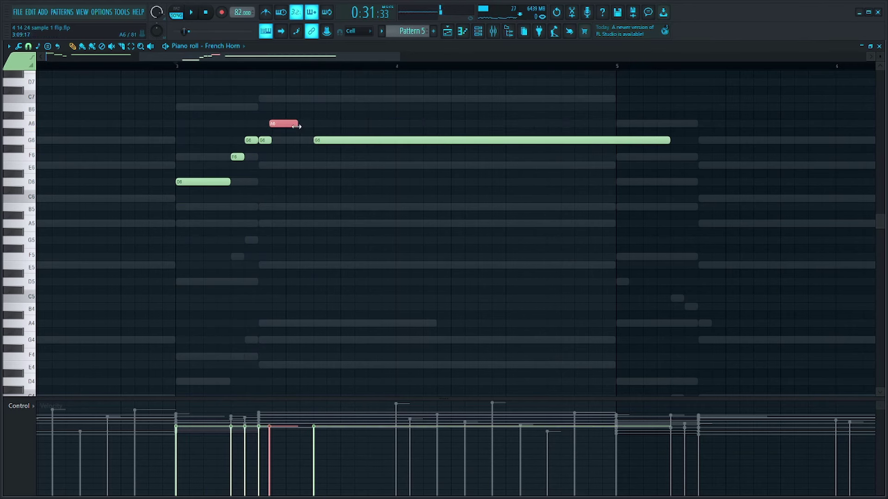
drag(296, 126, 308, 124)
drag(353, 140, 332, 145)
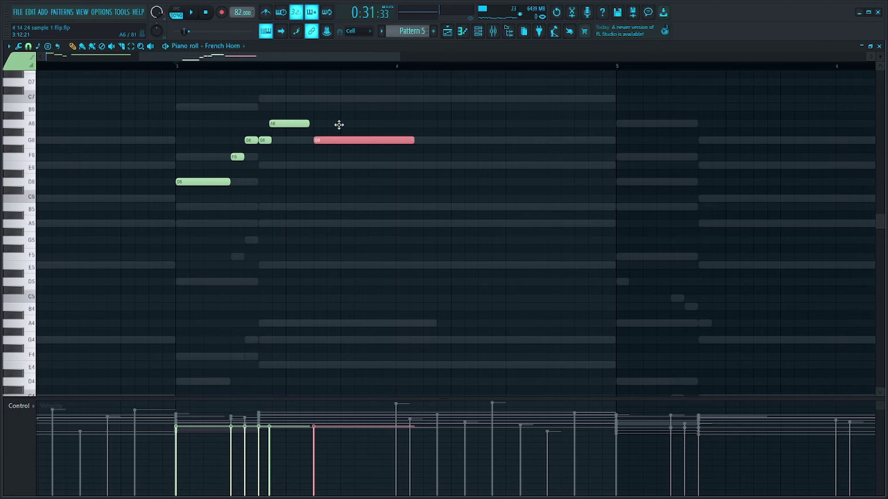
click(339, 125)
key(ctrl+z)
key(space)
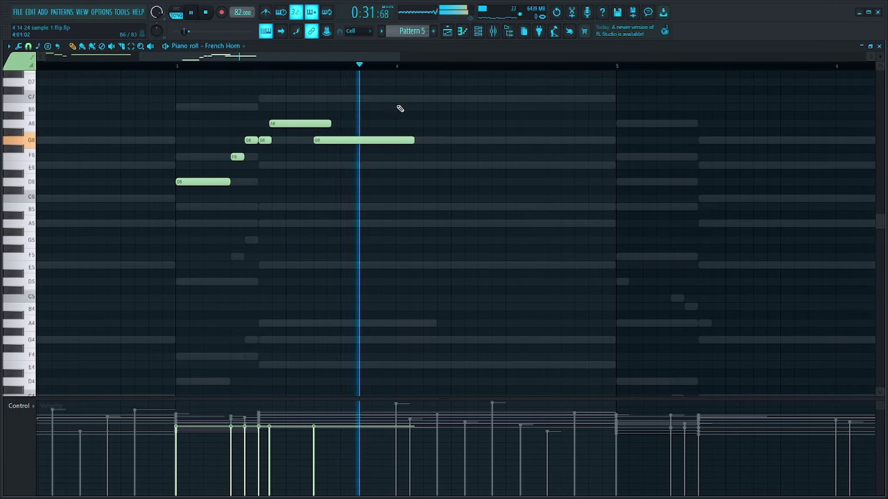
scroll(394, 116, down, 3)
drag(284, 141, 299, 140)
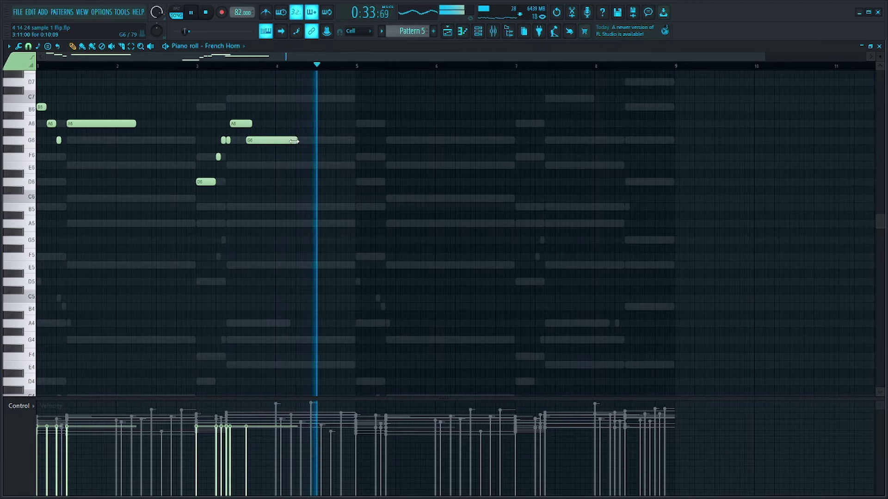
Duplicate the four-bar French Horn phrase into bars 5 to 8.
drag(352, 74, 185, 90)
key(ctrl+b)
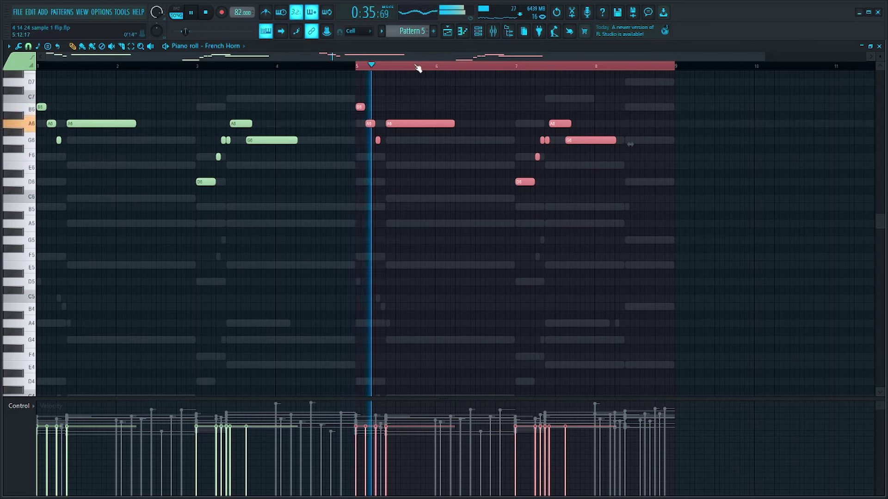
click(418, 88)
Remove the repeated short G6 in bar 7 and start the A6 right after the remaining one, ending where the long G6 begins.
scroll(499, 128, down, 1)
scroll(575, 119, up, 3)
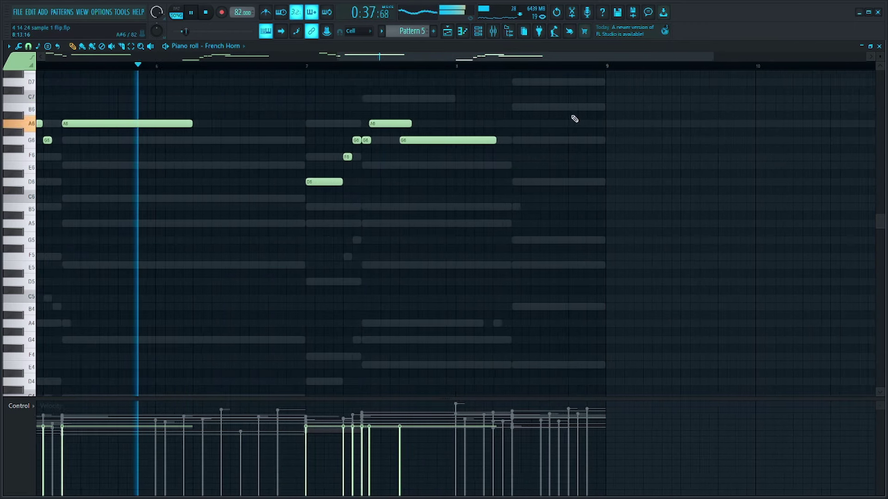
scroll(370, 136, up, 1)
click(349, 140)
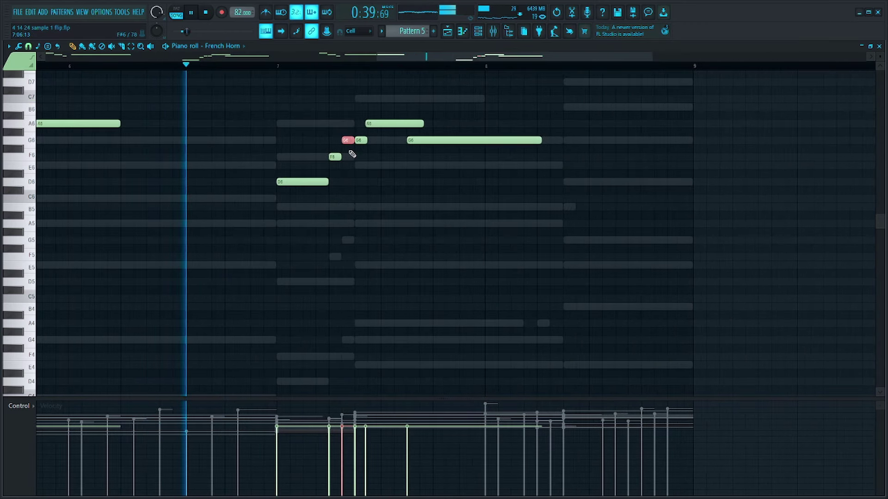
scroll(351, 141, up, 2)
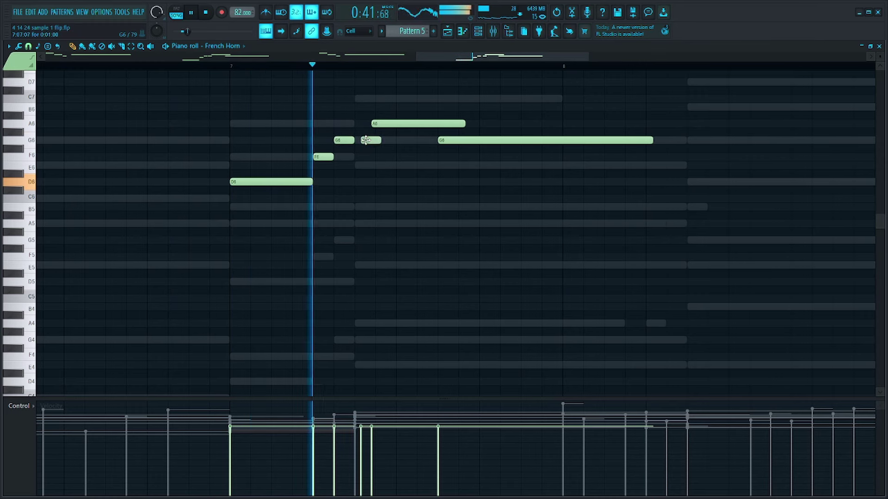
scroll(462, 119, down, 3)
key(space)
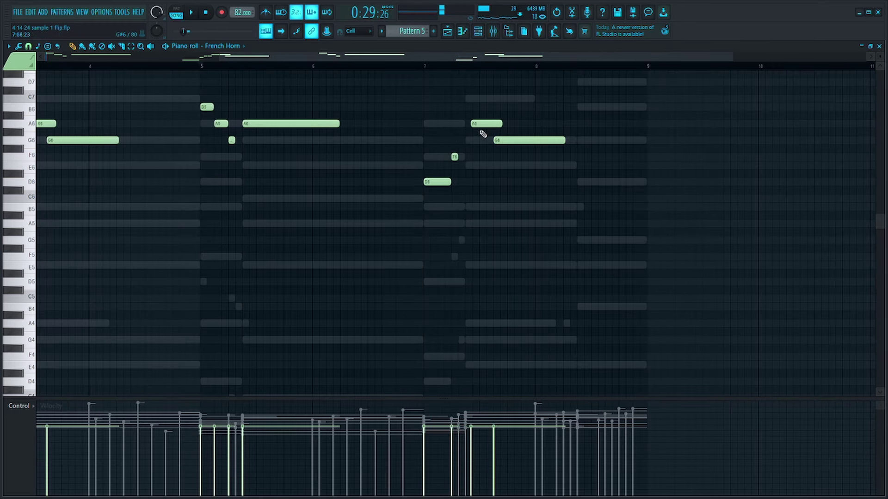
scroll(475, 124, up, 2)
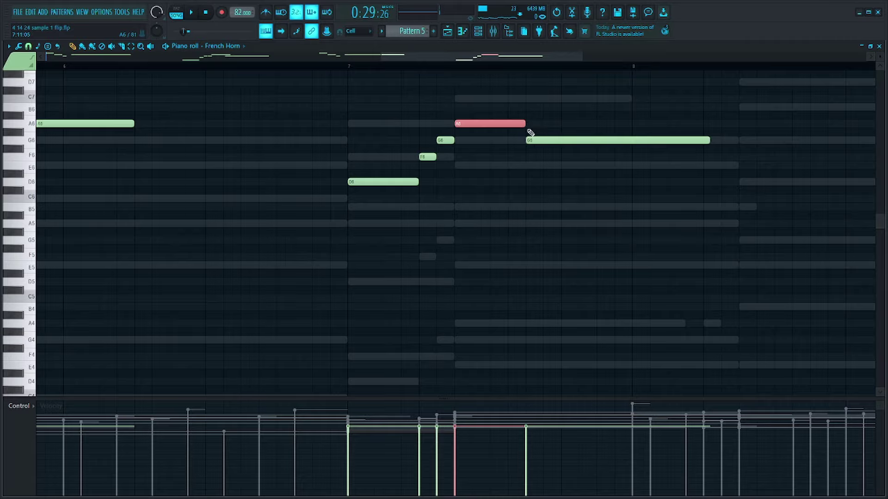
Remove the repeated short G6 in bar 3, start the A6 right after the remaining one, and play the phrase from bar 3.
scroll(164, 144, down, 3)
scroll(255, 141, up, 2)
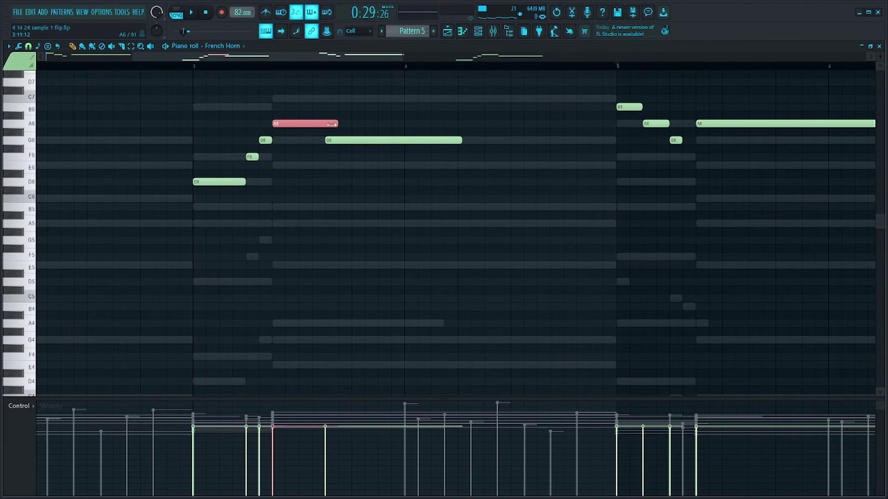
click(201, 70)
key(space)
scroll(201, 70, down, 3)
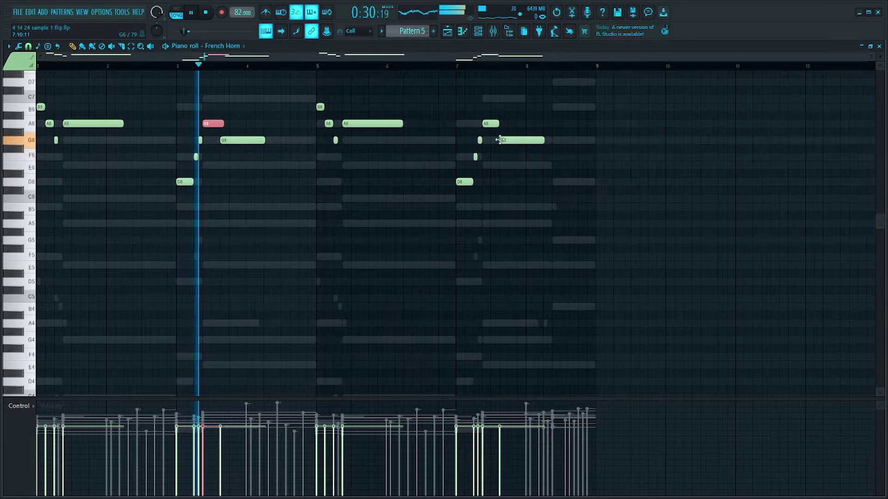
Shorten the long G6 to end early in bar 8 and add an ending of G6, A6 and B6 up to the bar's end.
scroll(451, 95, up, 1)
click(411, 70)
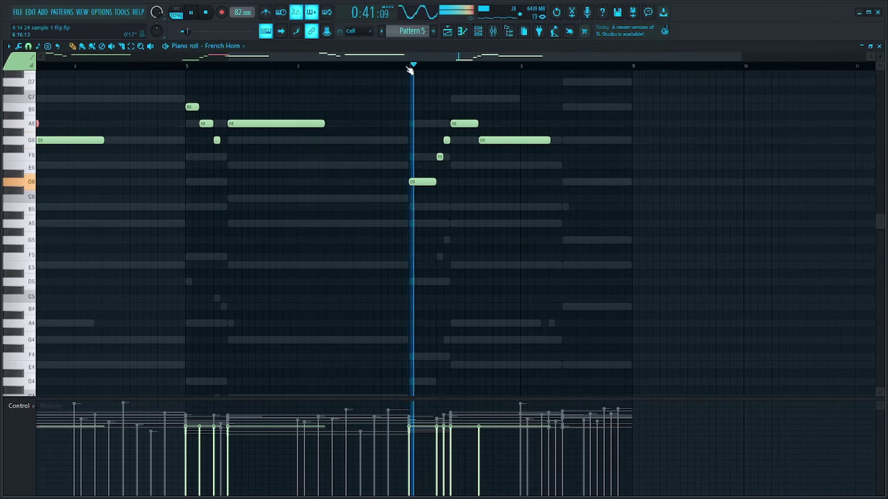
scroll(595, 145, down, 2)
scroll(679, 136, up, 1)
scroll(477, 117, up, 1)
scroll(416, 135, up, 2)
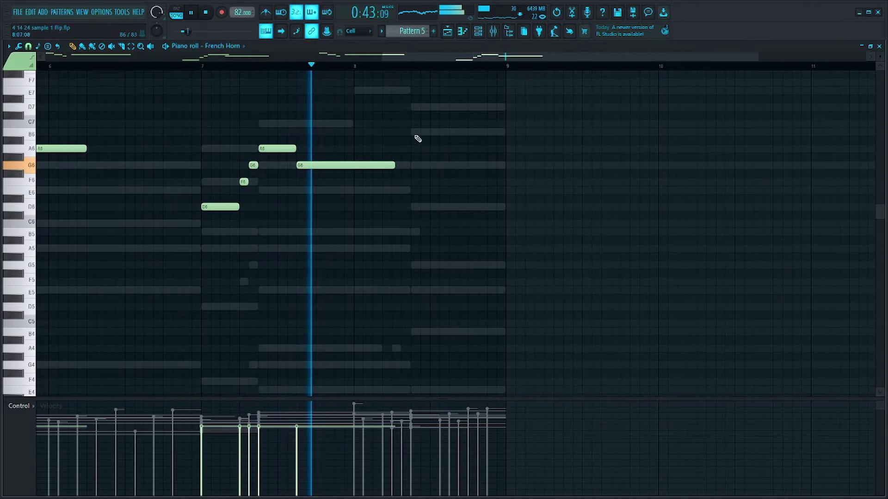
drag(394, 166, 376, 166)
key(space)
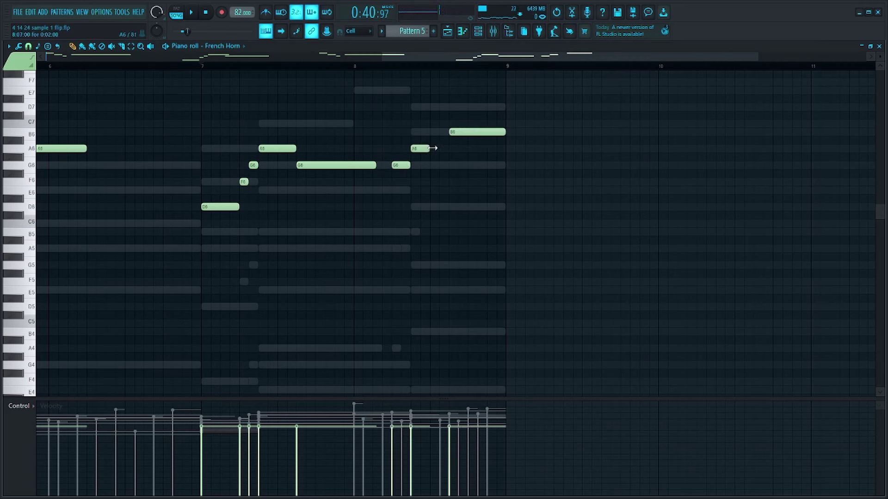
Raise the bar 8 ending to A6, B6 and D7, delete the leftover B6, and extend the D7 to the end of the bar.
key(space)
drag(432, 148, 449, 147)
click(456, 140)
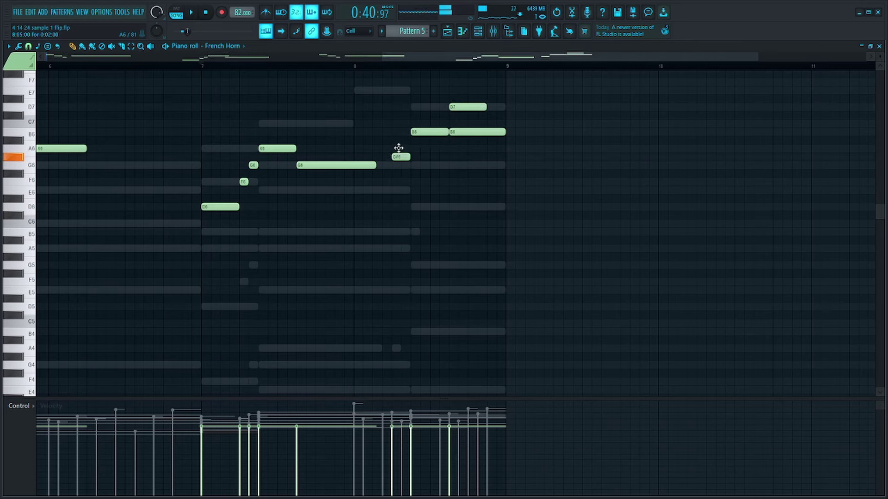
drag(398, 148, 399, 148)
key(space)
right_click(476, 131)
drag(486, 107, 506, 113)
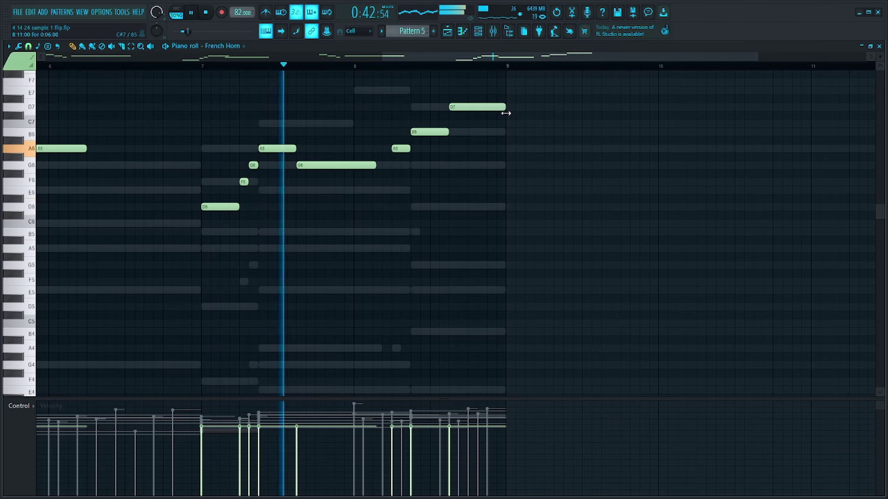
Shorten the long G6 slightly and replace the short A6 in bar 8 with a quick G6, A6, G6 run.
key(space)
scroll(372, 165, up, 2)
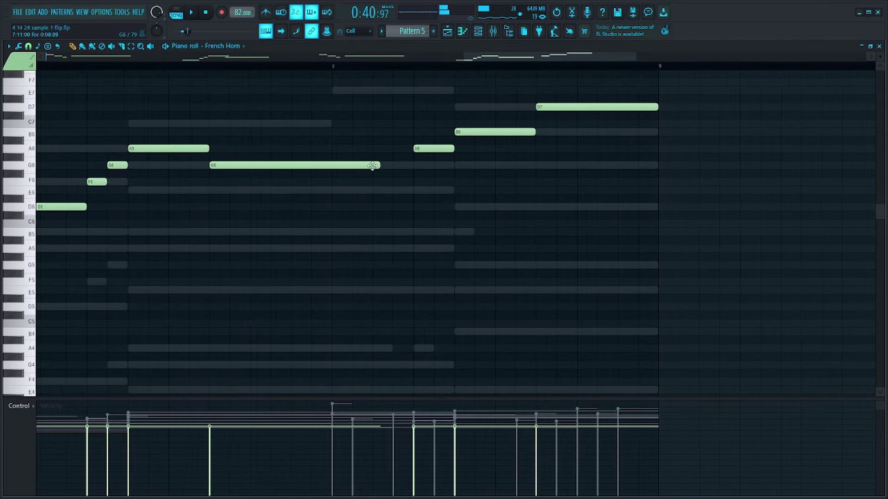
drag(372, 166, 365, 166)
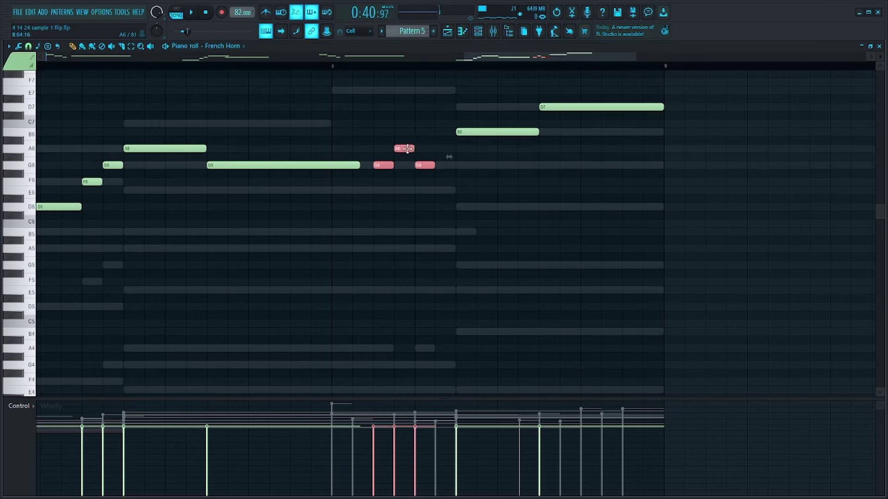
click(363, 164)
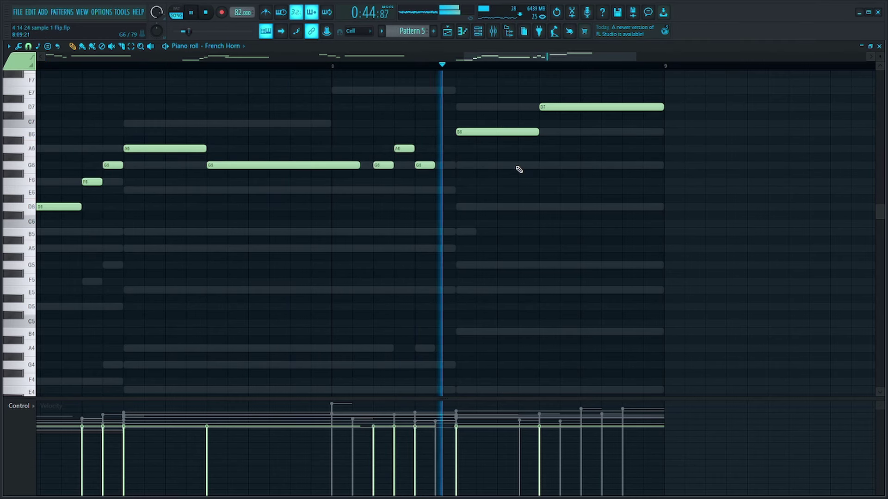
key(space)
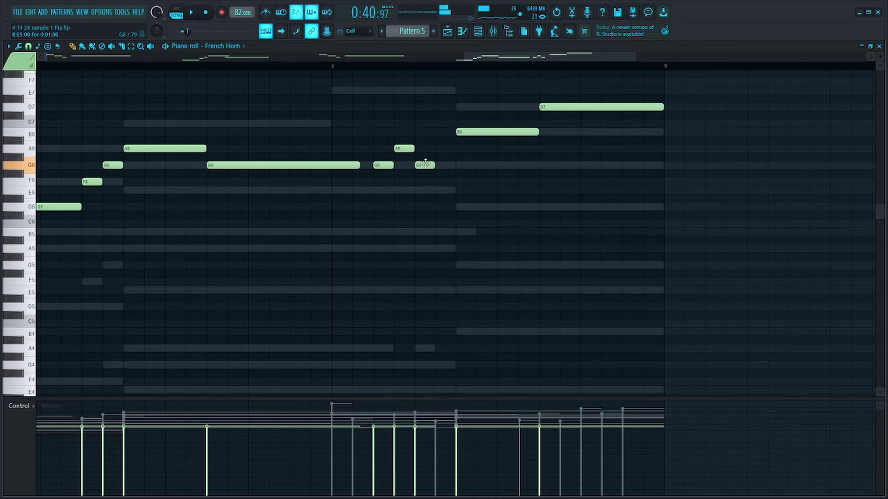
Lower the final note of bar 8 to C7 and try an A6, G6, A6 run before the B6.
drag(547, 112, 548, 131)
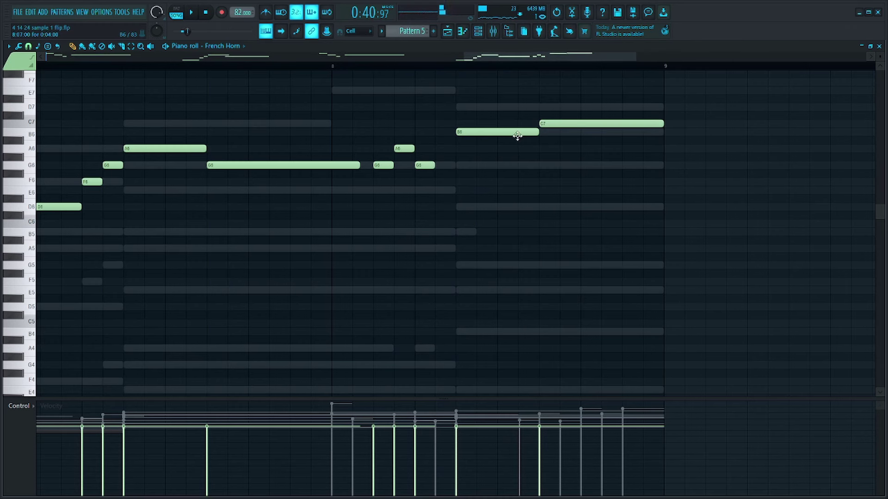
drag(439, 146, 392, 184)
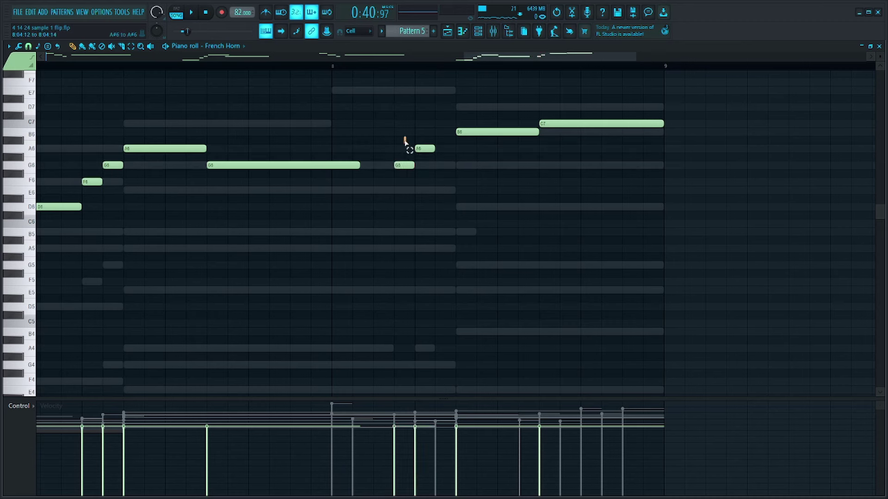
click(329, 67)
key(space)
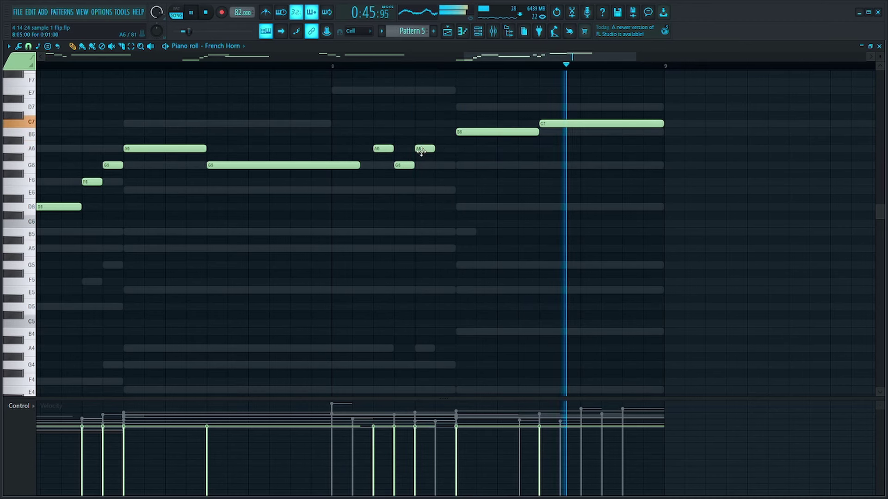
Reduce the bar 8 run to a short G6 and A6 directly before the B6 and play the melody through.
key(space)
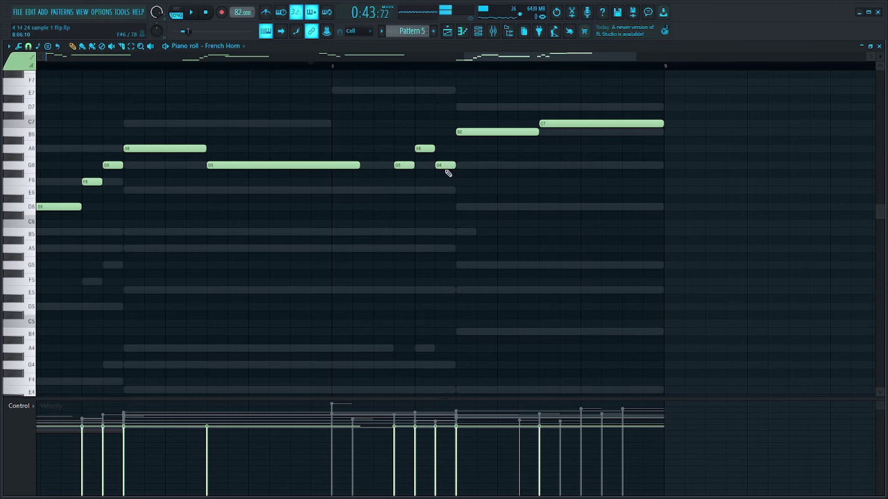
key(space)
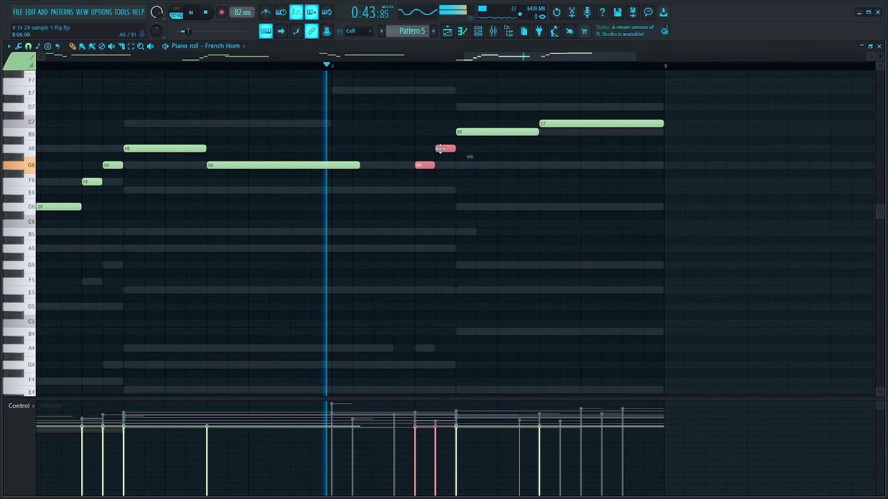
click(529, 153)
ctrl+scroll(531, 160, down, 3)
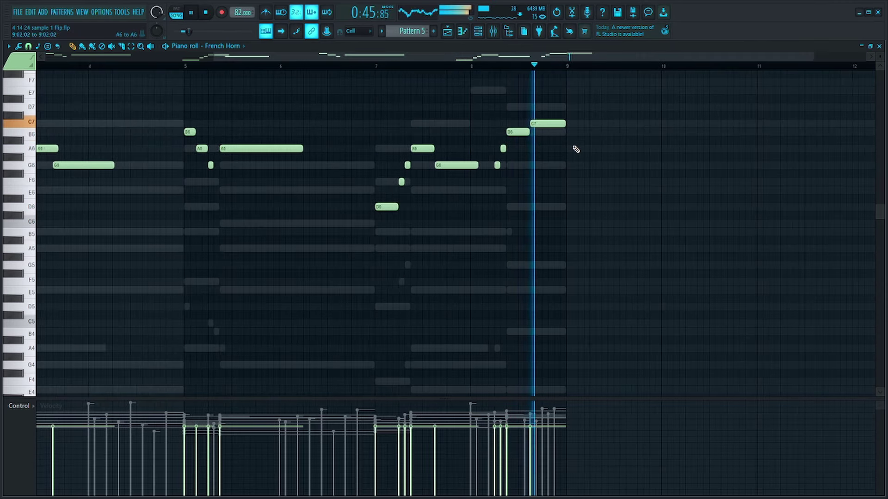
ctrl+scroll(575, 148, down, 2)
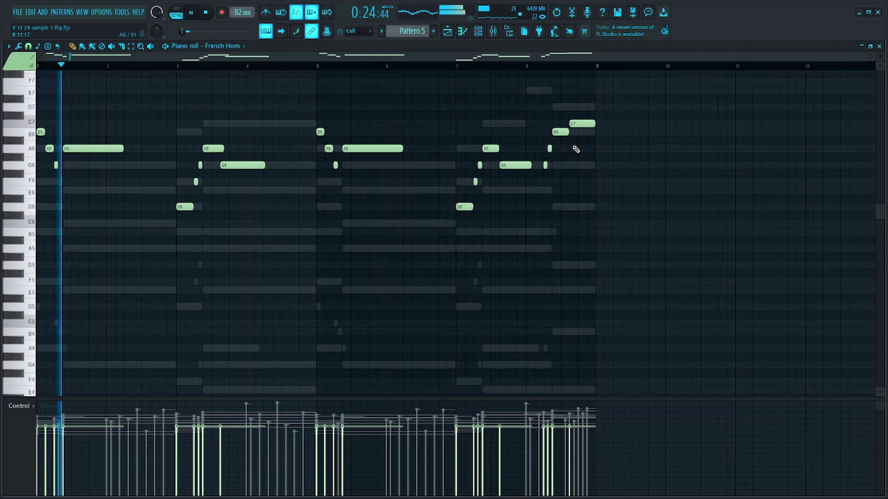
Save the project, return from the French Horn melody to the playlist, and clear the time selection over the chorus.
key(F7)
click(431, 183)
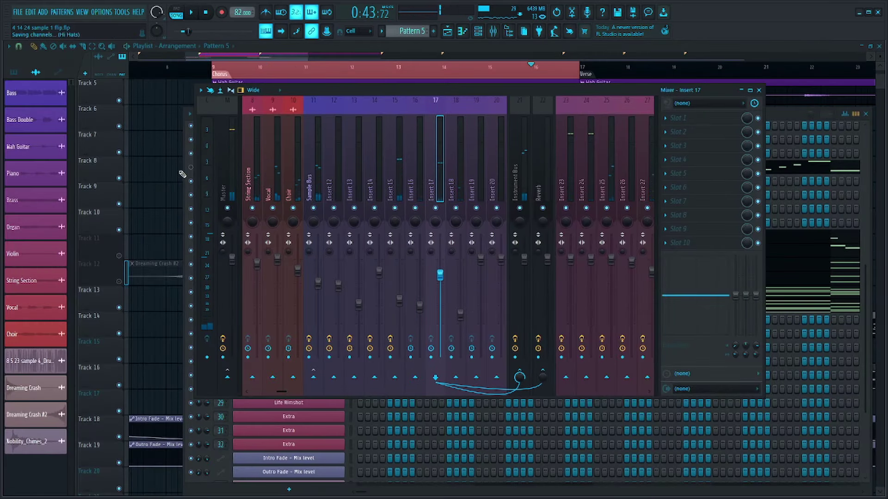
click(182, 172)
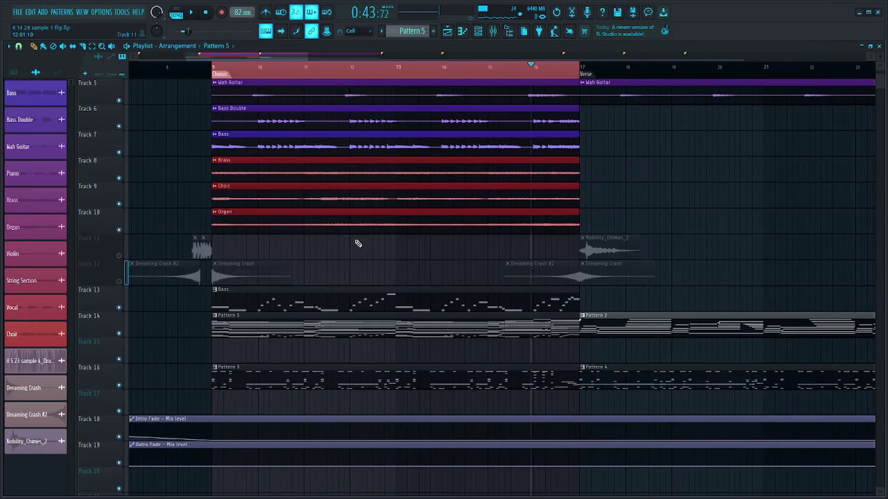
scroll(358, 244, down, 5)
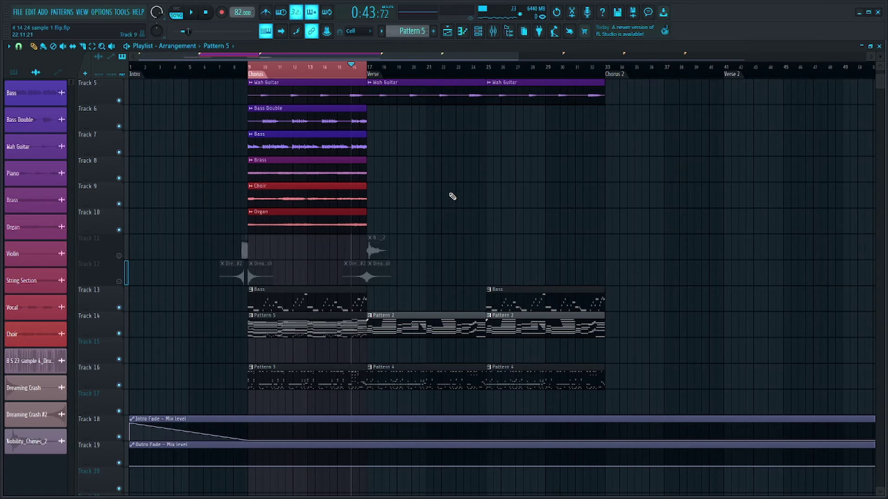
scroll(411, 251, up, 3)
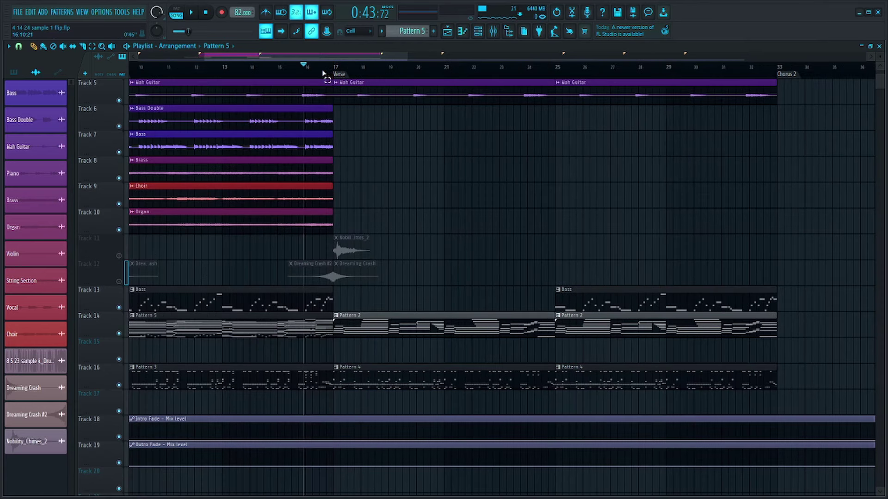
Select the Verse section in the playlist and open the Lead channel's piano roll for Pattern 2.
click(336, 74)
scroll(482, 206, down, 3)
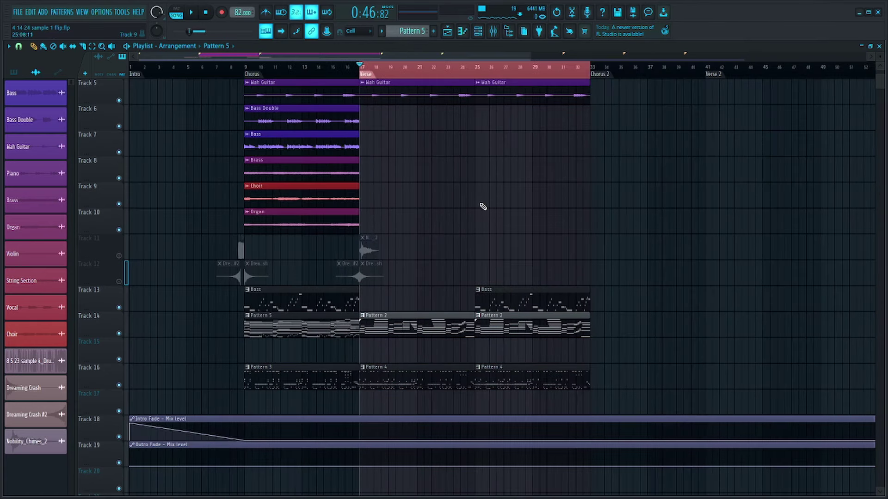
click(478, 31)
key(F6)
click(477, 33)
right_click(348, 193)
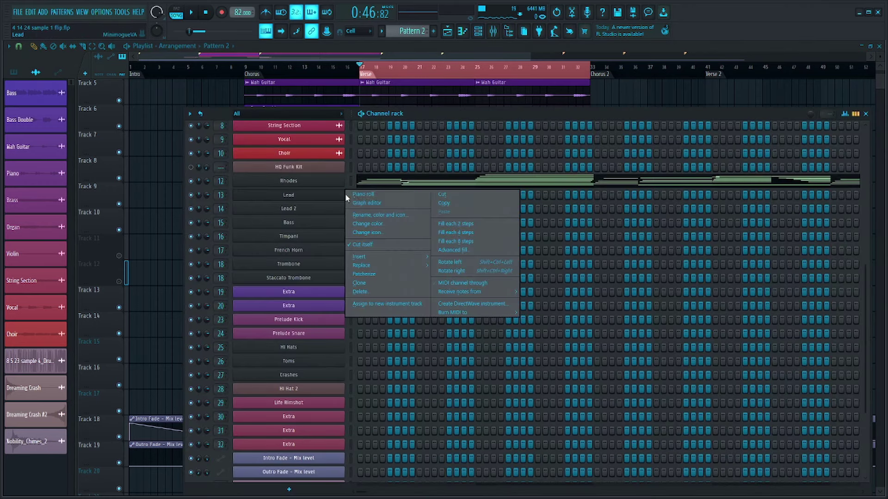
click(349, 193)
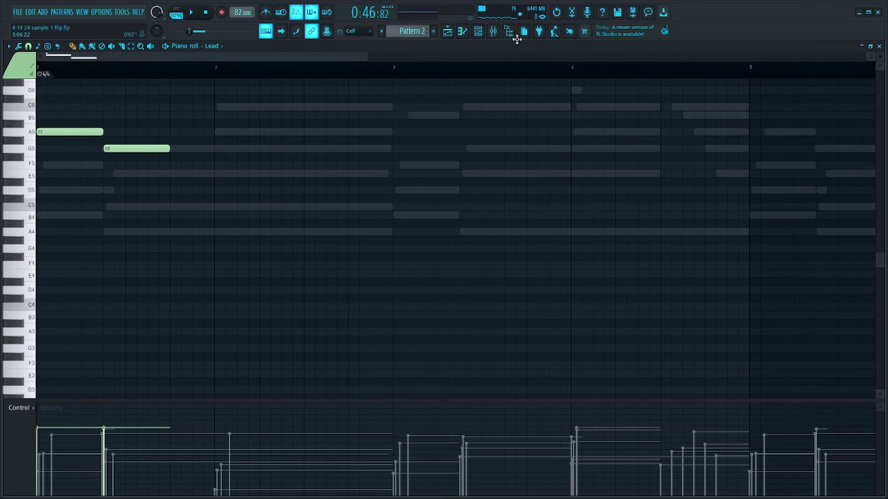
Lower the volume of the Lead's mixer track, Insert 13, and play the two existing Lead notes.
click(493, 31)
drag(358, 304, 358, 312)
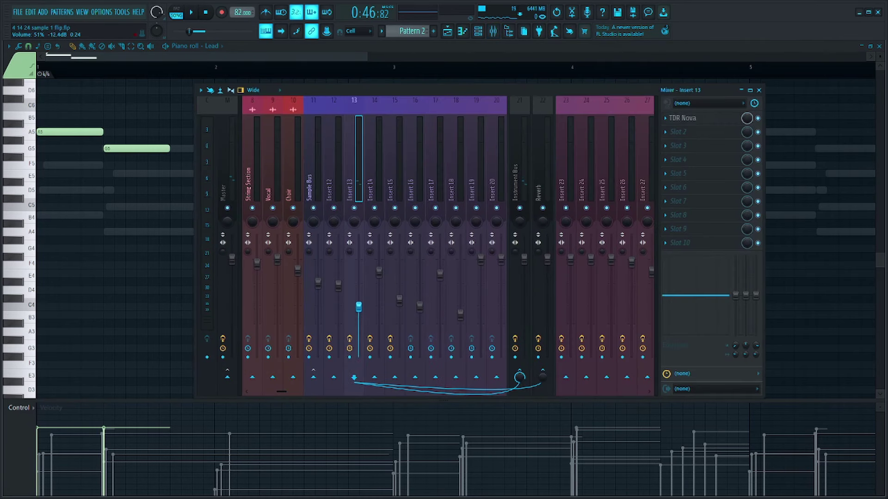
key(space)
key(F9)
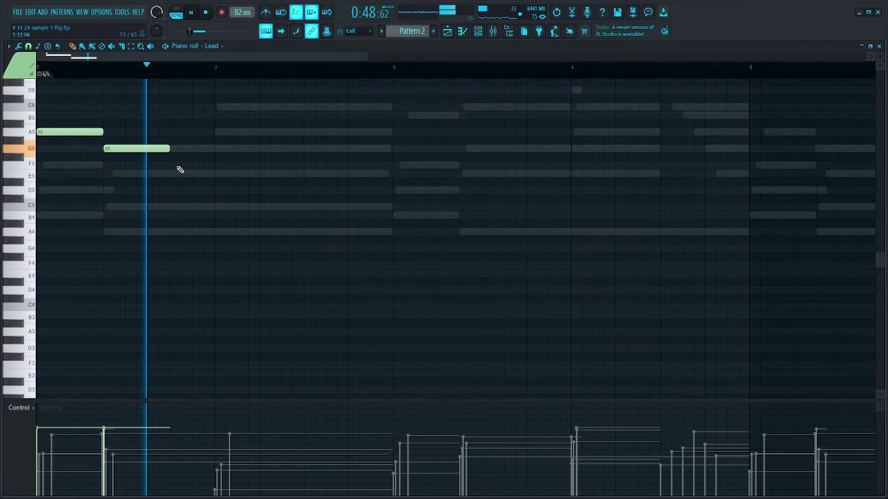
Replace the two Lead notes with a descending A5, G5, F5, D5 run in bar 1 into a long E5, and play it.
key(space)
drag(169, 148, 149, 200)
scroll(341, 166, up, 3)
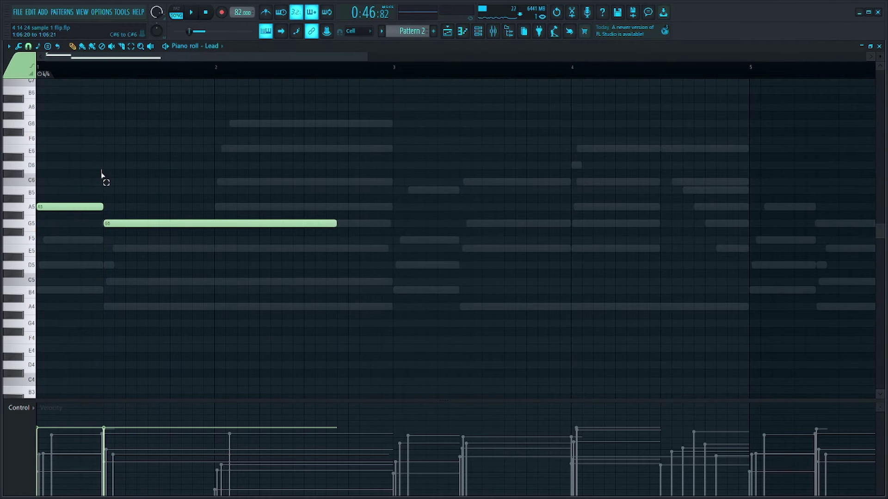
drag(106, 228, 58, 240)
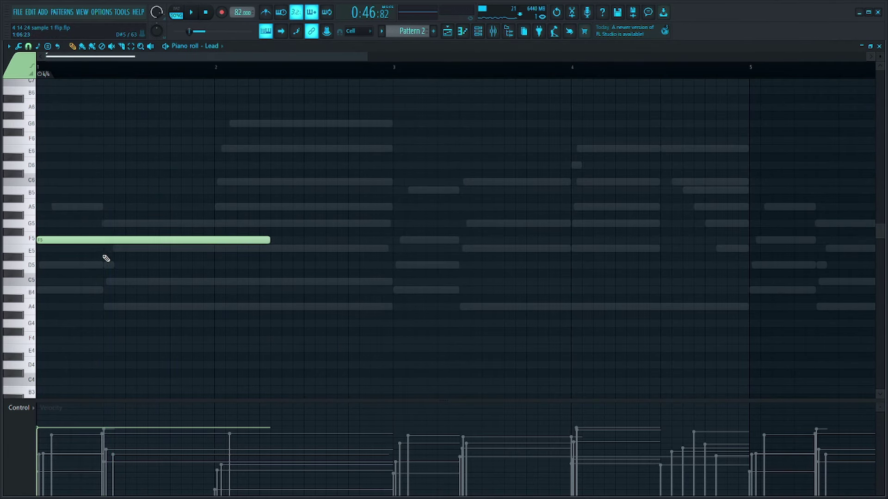
mouse_move(106, 258)
mouse_down()
mouse_move(104, 249)
mouse_move(117, 280)
mouse_move(115, 265)
mouse_up()
drag(111, 248, 119, 252)
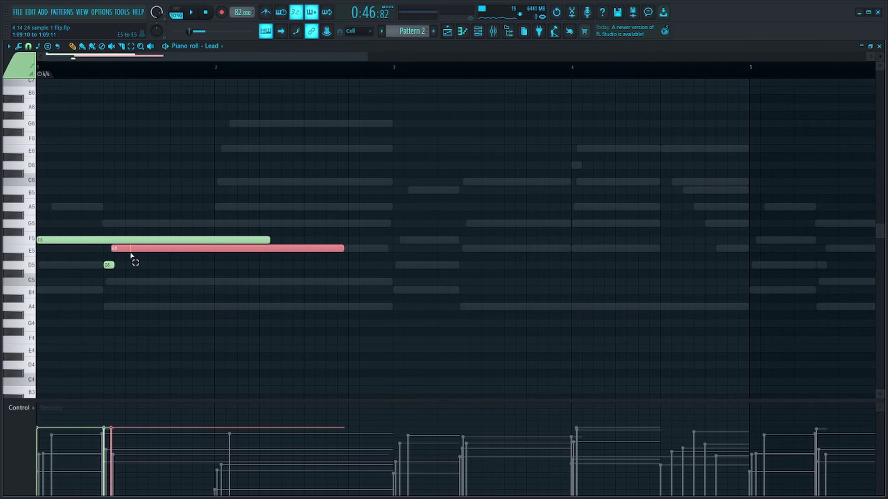
click(52, 240)
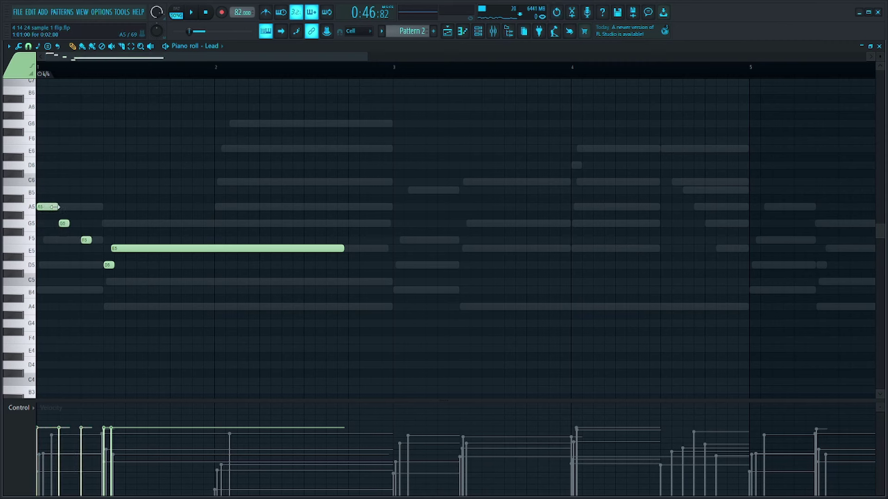
key(space)
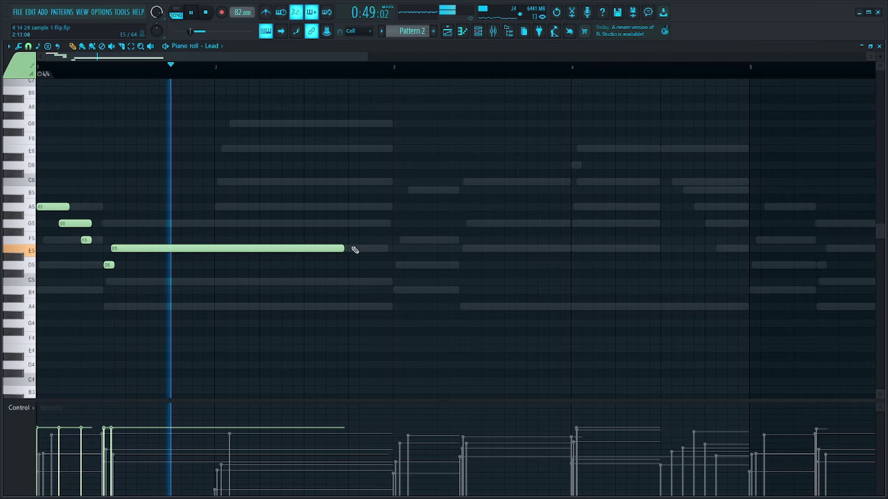
Shorten the long E5 slightly and transpose the whole Lead phrase up one octave.
drag(344, 248, 329, 248)
key(ctrl+a)
key(space)
key(ctrl+Up)
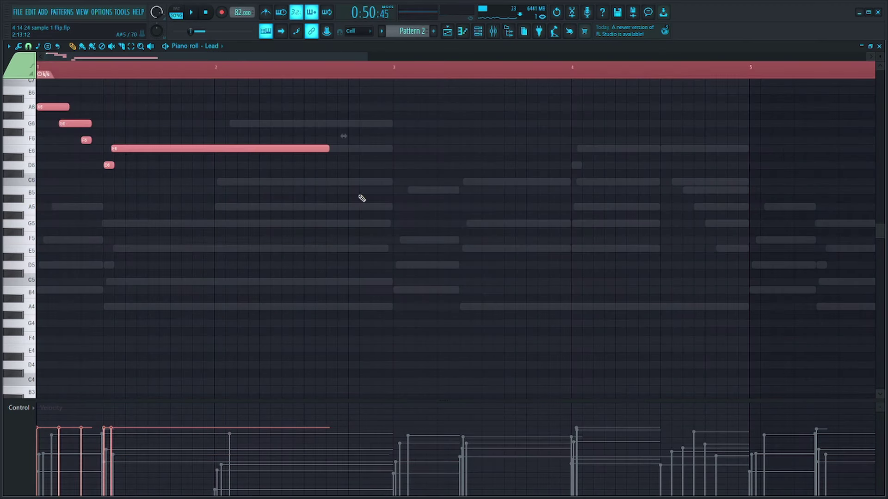
Set the Lead's mixer track volume to 45% and play the phrase from the start of the verse.
click(493, 31)
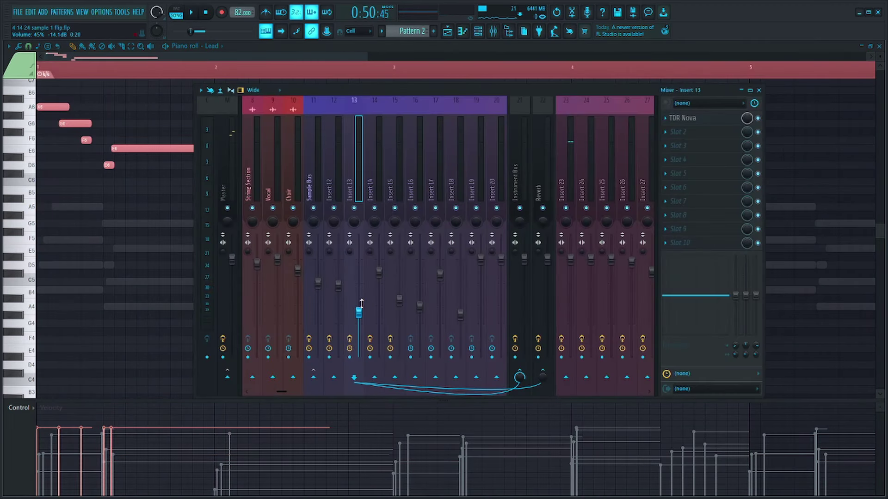
click(78, 90)
key(space)
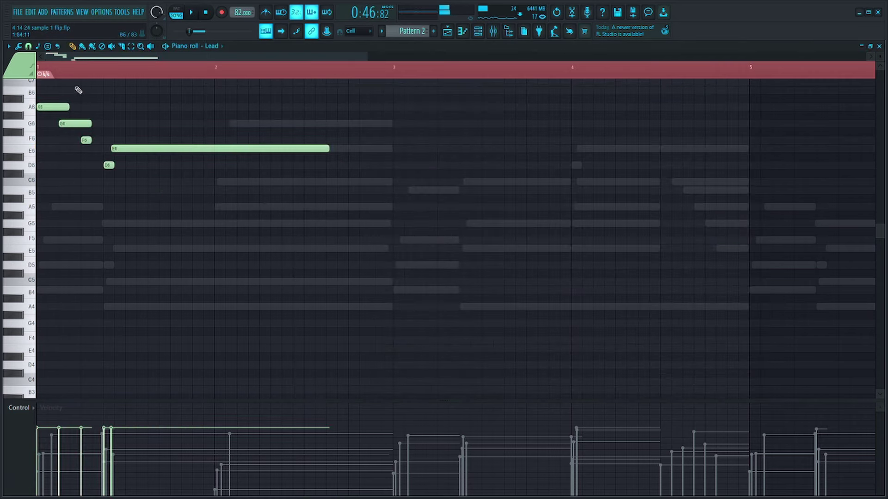
key(space)
scroll(222, 132, down, 4)
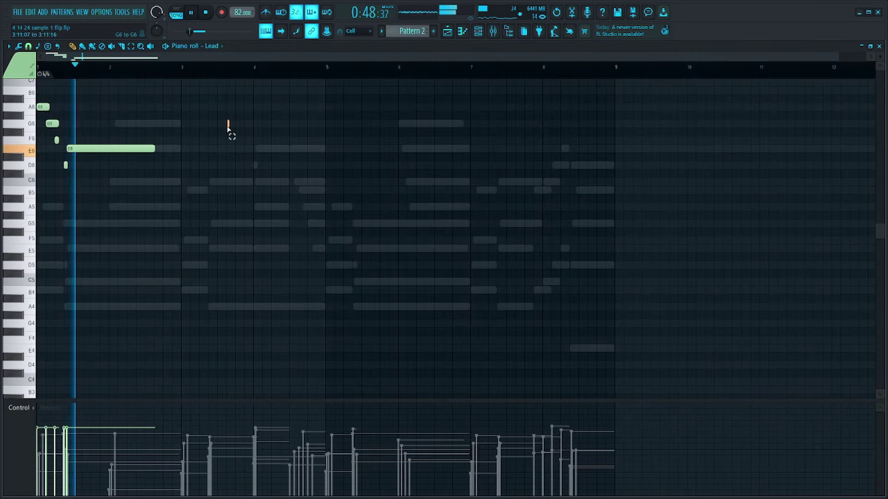
scroll(167, 149, down, 1)
Draw a B5, short A5 and held C6 in bar 3 of the Lead 2 channel, raise them one octave, and play them.
key(F6)
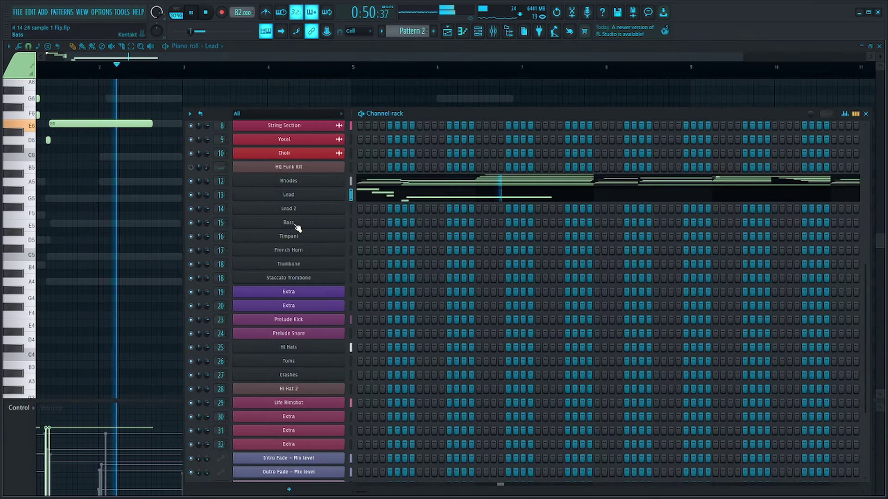
right_click(342, 208)
click(363, 208)
click(181, 164)
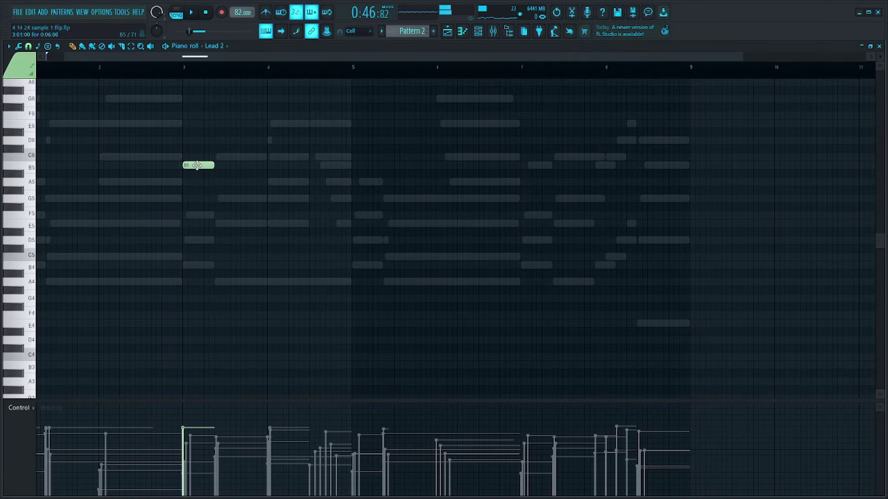
scroll(198, 165, up, 2)
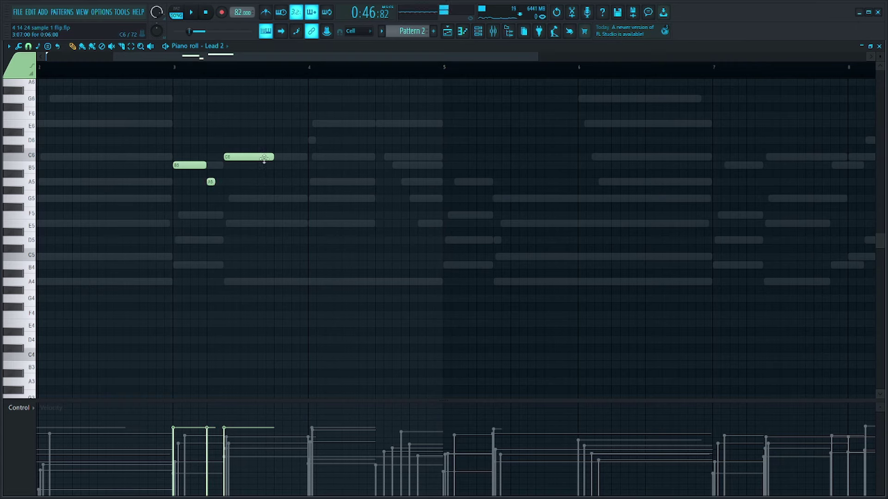
key(ctrl+Up)
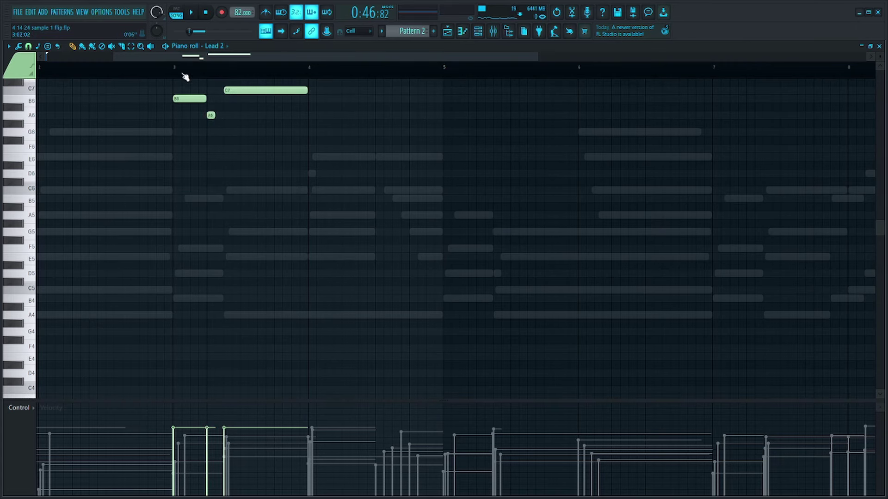
key(space)
scroll(362, 117, down, 2)
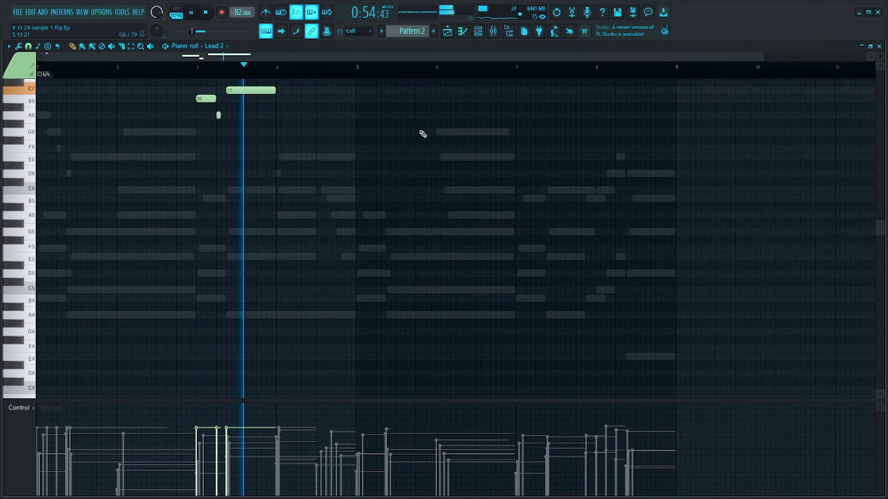
scroll(331, 148, up, 2)
click(229, 157)
right_click(320, 158)
key(space)
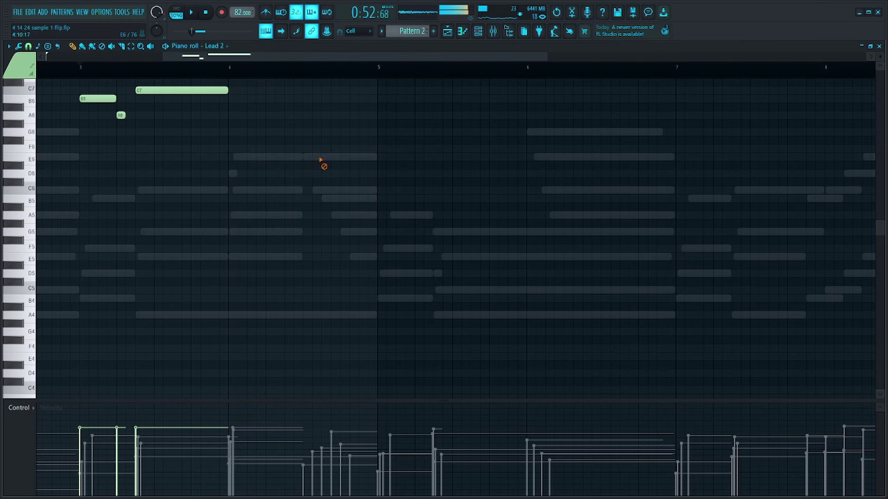
Extend the Lead 2 C7 slightly into bar 4, add a long D7 from the start of bar 4, and play the phrase.
key(space)
mouse_move(230, 91)
mouse_down()
mouse_move(268, 93)
mouse_move(240, 100)
mouse_up()
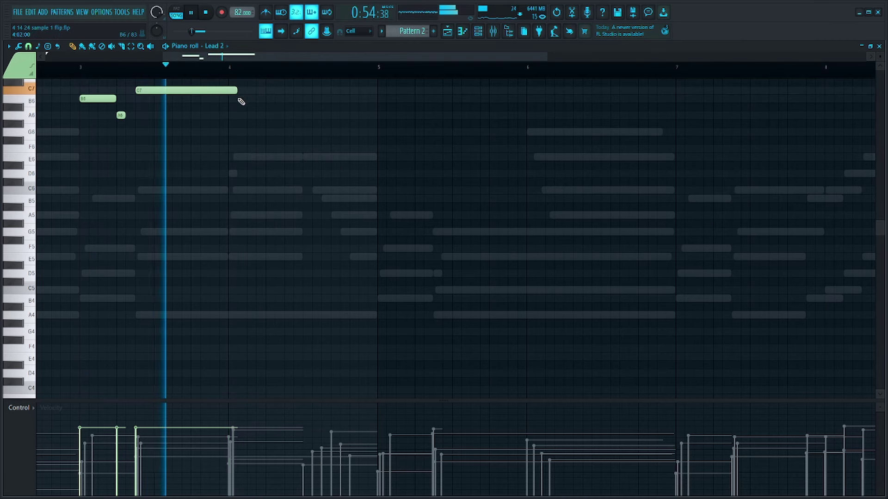
scroll(241, 101, up, 3)
click(234, 148)
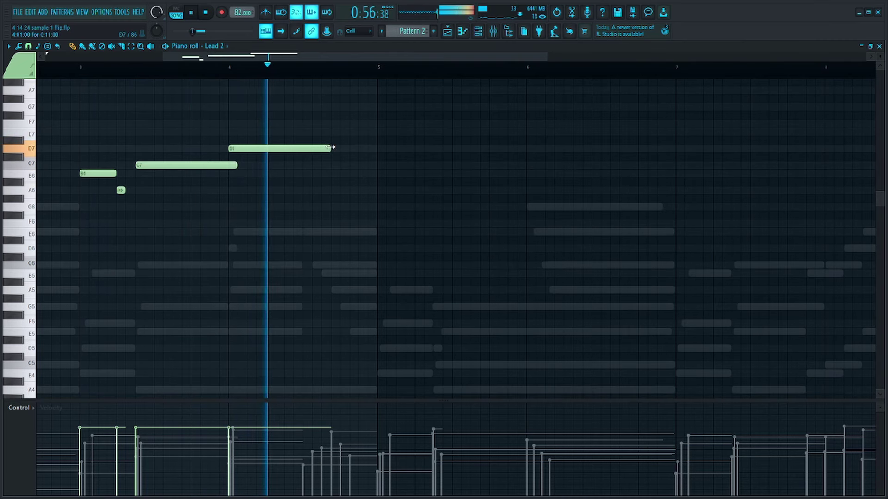
drag(331, 147, 350, 149)
click(193, 72)
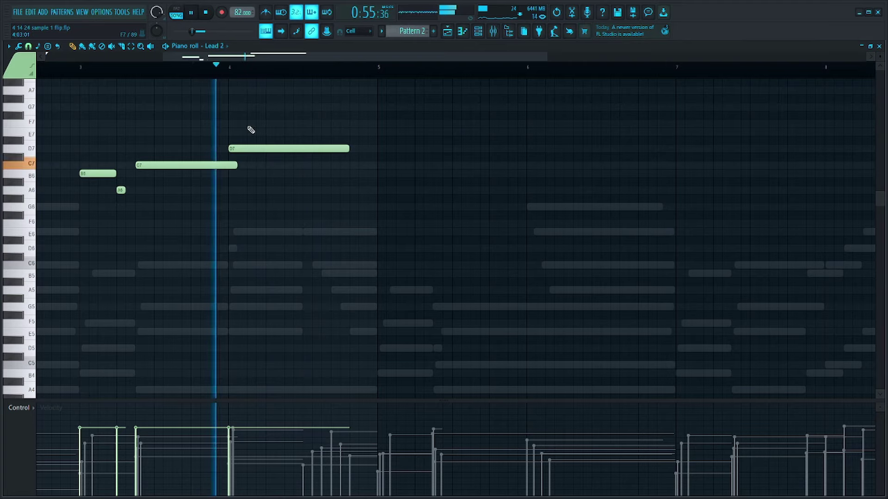
scroll(333, 133, down, 2)
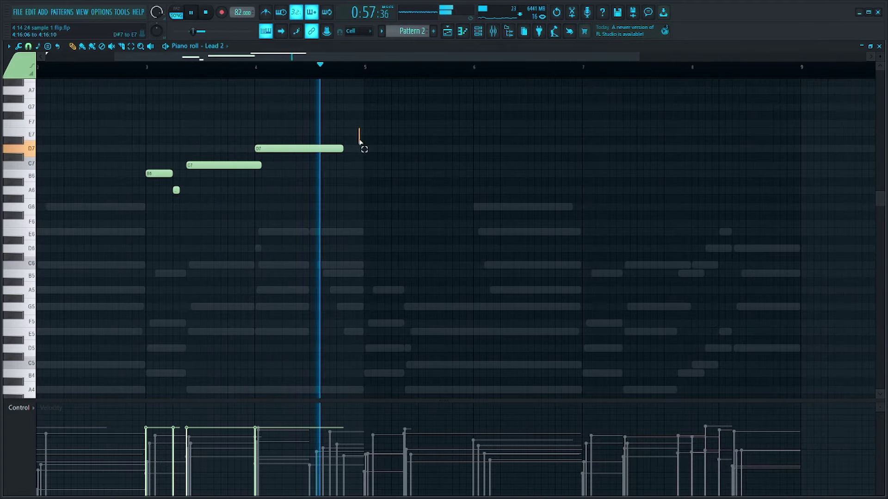
scroll(359, 139, down, 2)
Duplicate the first four bars of the Lead part so its phrase repeats from bar 5, and play the repeat.
key(F6)
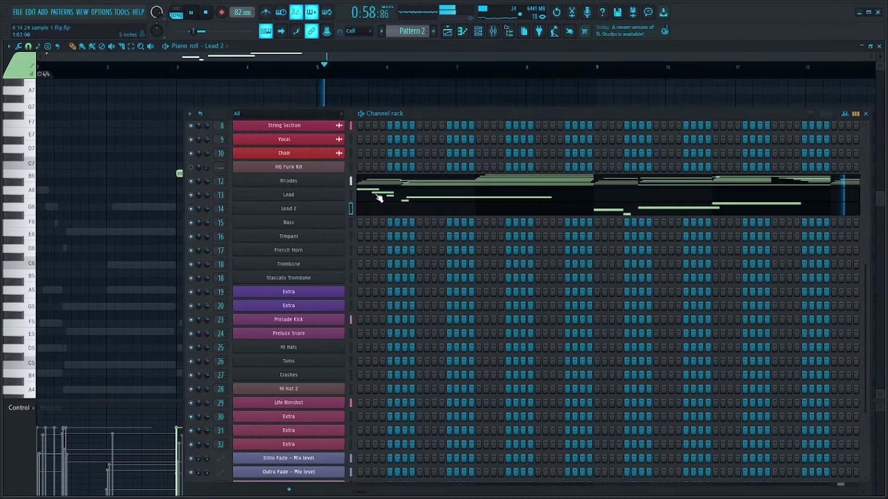
click(407, 204)
key(space)
drag(324, 69, 38, 70)
key(ctrl+b)
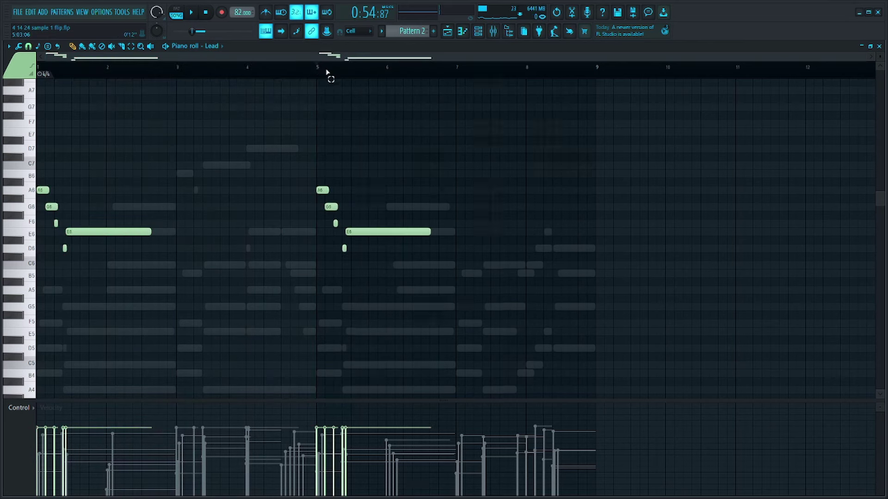
key(space)
Add overlapping descending D6, C6 and A5 notes to the repeated Lead phrase from the end of bar 5 through bar 6.
scroll(496, 182, up, 2)
scroll(501, 198, down, 2)
scroll(483, 220, up, 3)
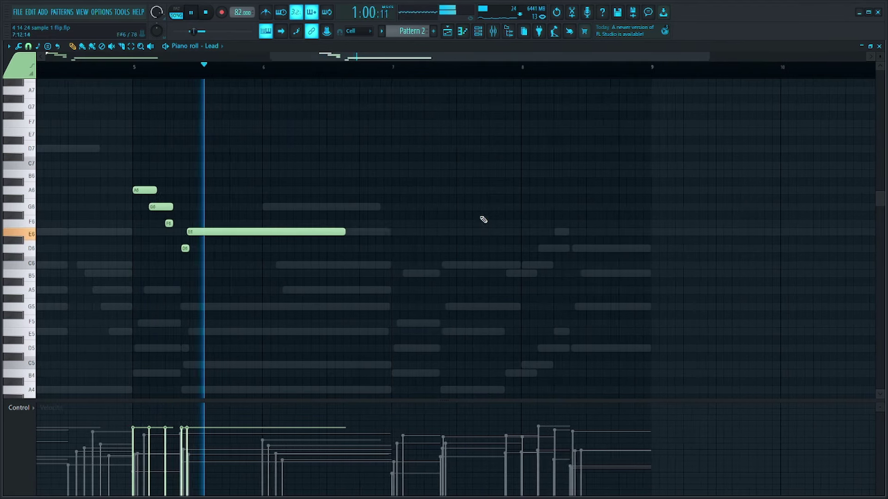
key(space)
click(274, 266)
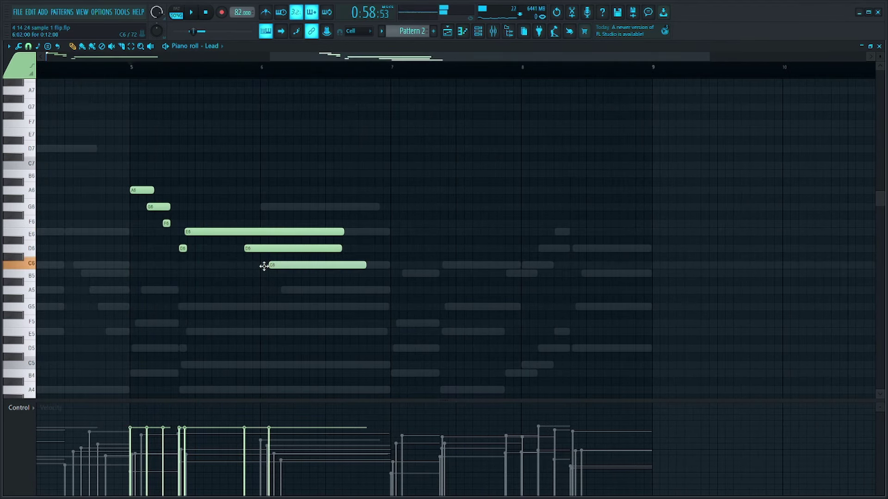
key(space)
drag(303, 294, 317, 265)
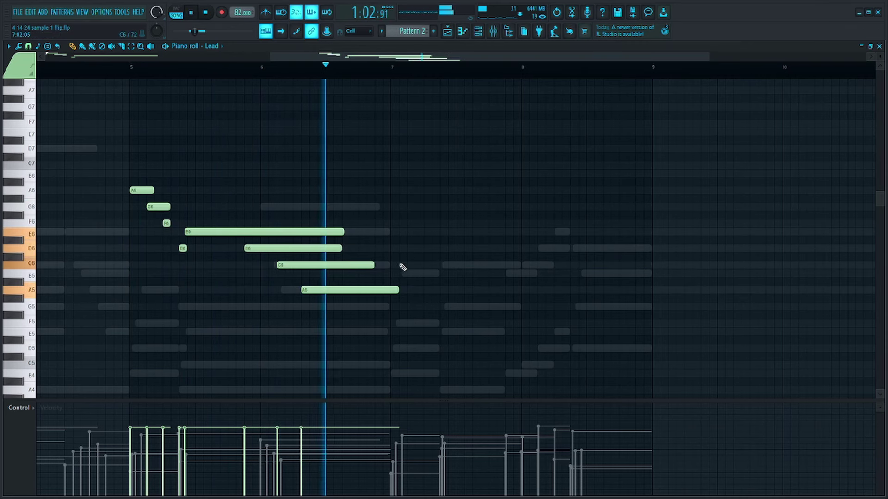
Move the Lead's A5 in bar 6 one step later and shorten it to end before bar 7.
drag(348, 291, 358, 291)
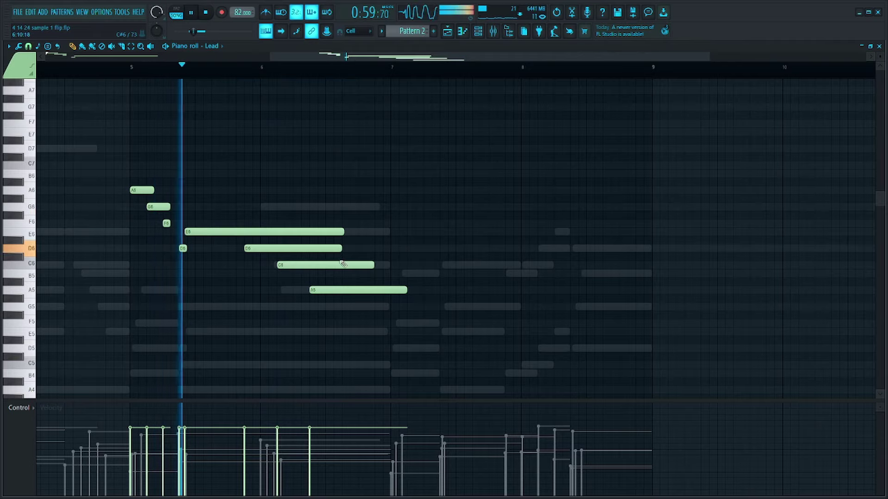
scroll(303, 272, up, 2)
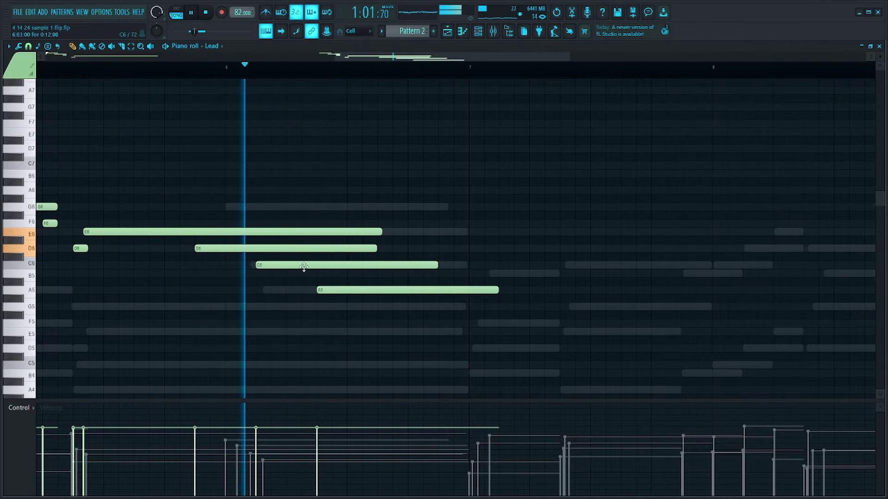
drag(495, 289, 454, 291)
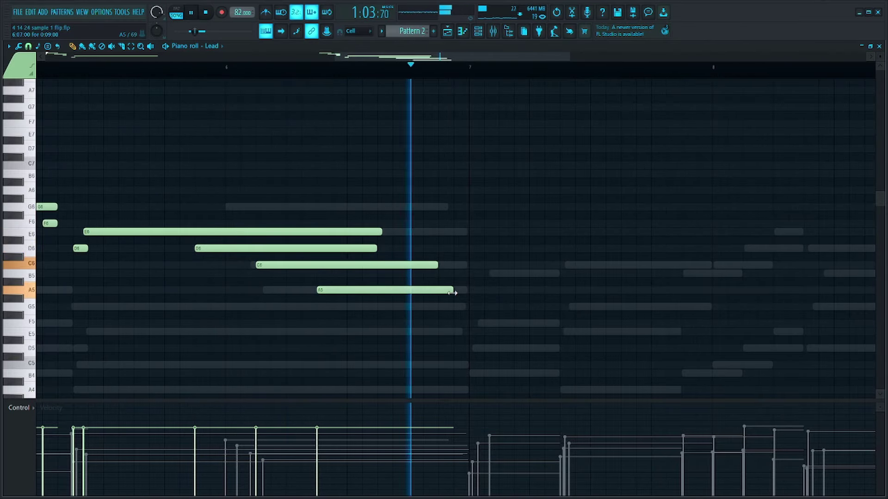
key(space)
Draw B5 and C6 in bar 7 and D6 and a long E6 in bar 8 of the Lead 2 channel.
key(F6)
click(418, 210)
click(467, 273)
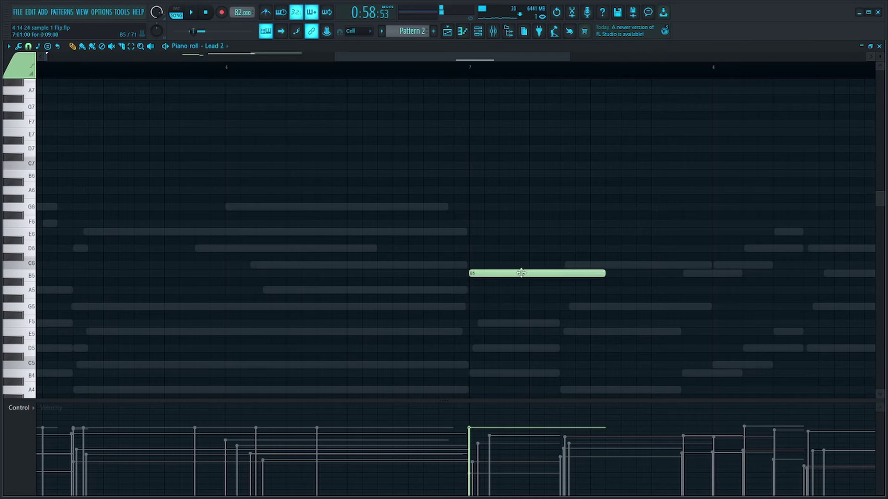
scroll(601, 273, down, 3)
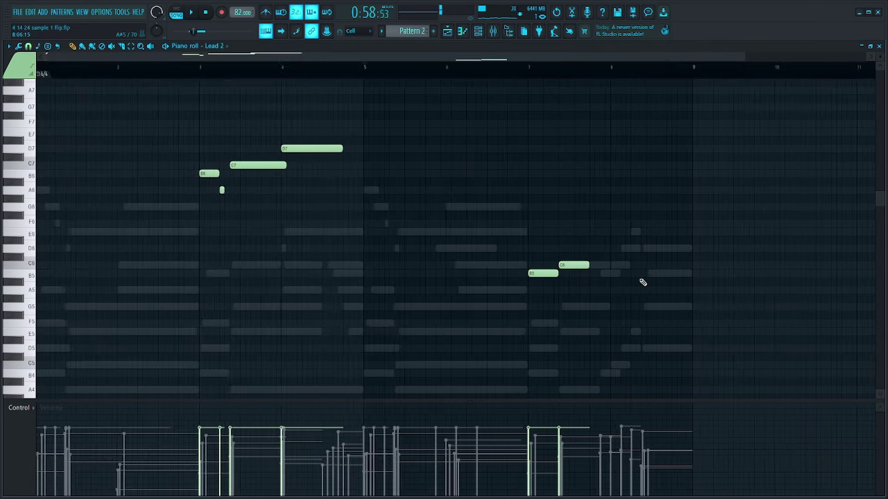
scroll(640, 280, up, 2)
drag(580, 264, 583, 248)
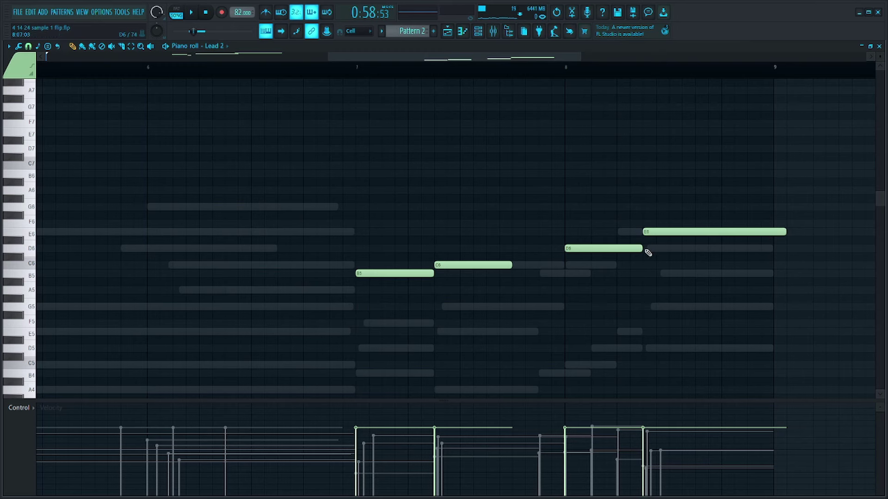
Add an A5 at the end of bar 7 in Lead 2, lengthen the neighbouring C6 and D6, and raise the bars 7–8 phrase one octave.
drag(535, 276, 555, 299)
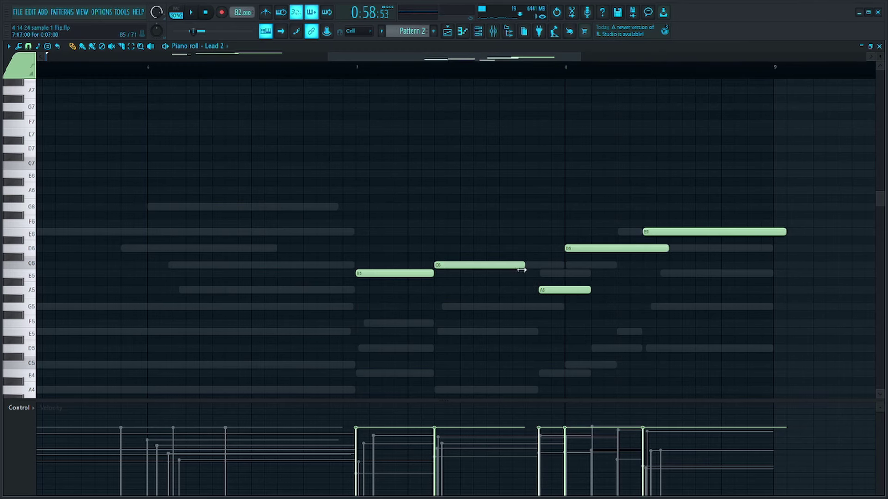
scroll(594, 195, up, 2)
key(ctrl+Up)
ctrl+scroll(449, 148, down, 1)
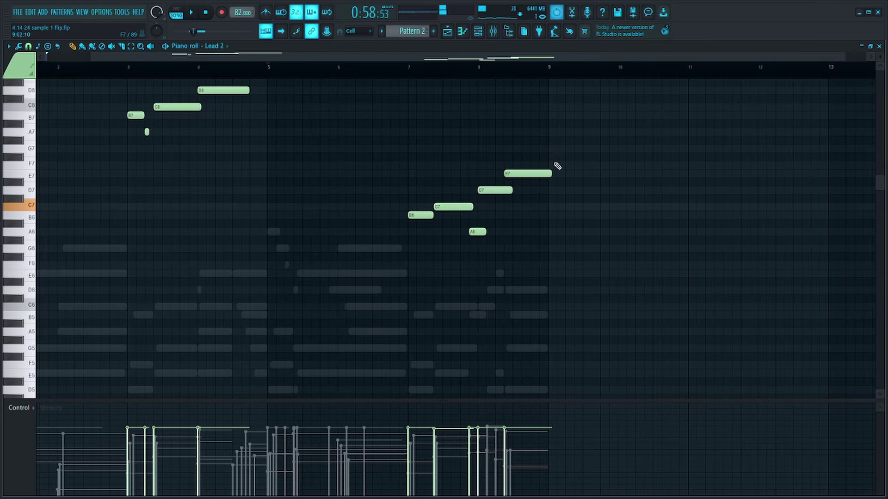
drag(552, 134, 407, 285)
key(ctrl+a)
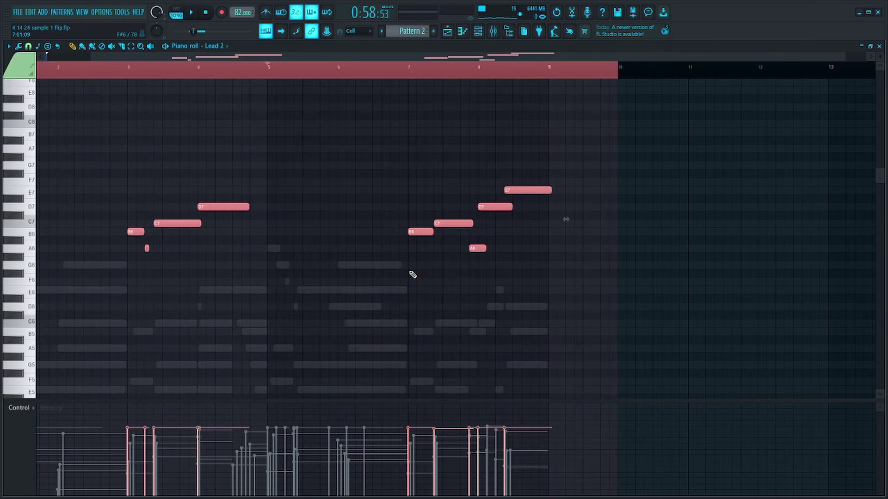
Play Lead 2 from bar 7, extend its B6 to overlap the C7, and trim the E7 to end at bar 9.
click(411, 68)
key(space)
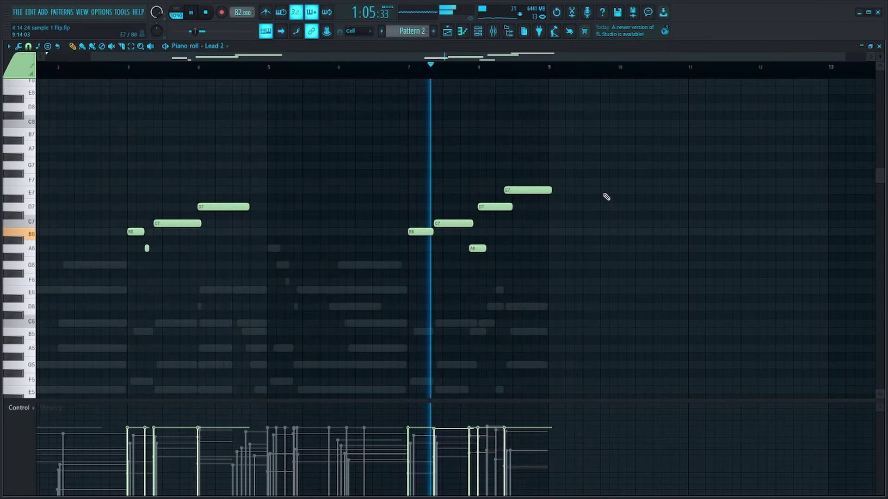
ctrl+scroll(631, 216, up, 2)
drag(318, 232, 330, 232)
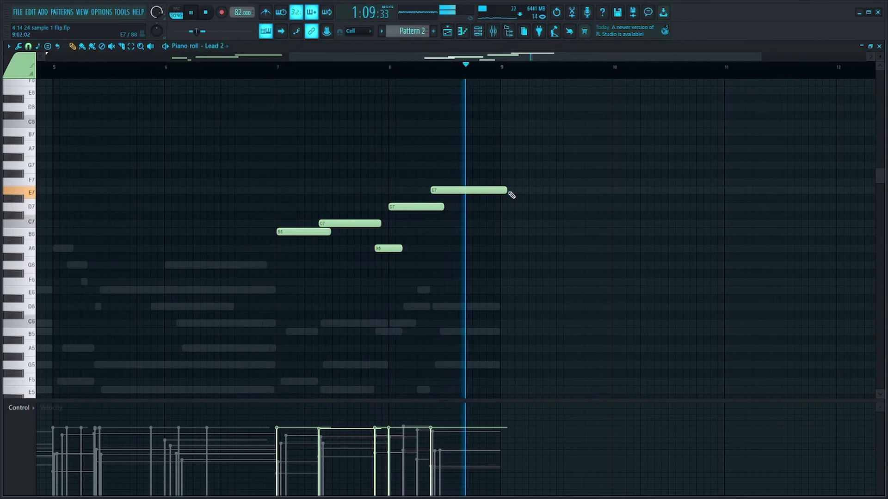
drag(506, 190, 499, 196)
key(space)
Remove the notes of the two Extra channels from the chorus's Pattern 5.
key(F7)
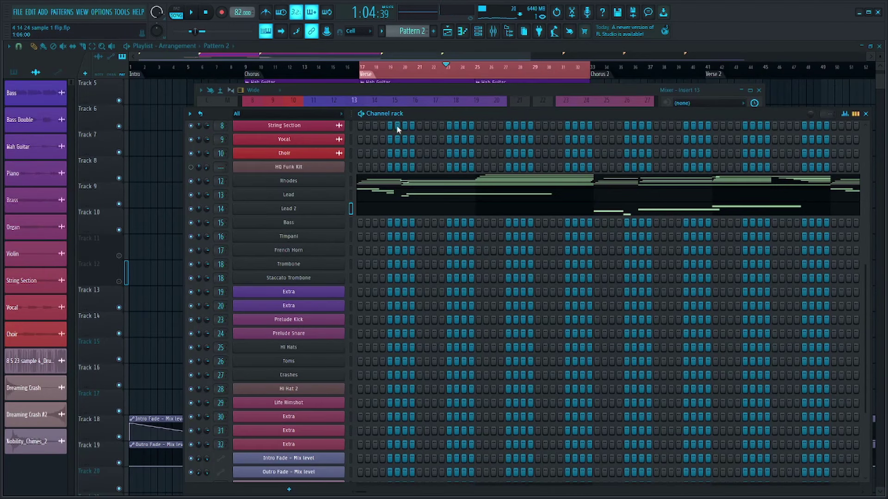
key(F5)
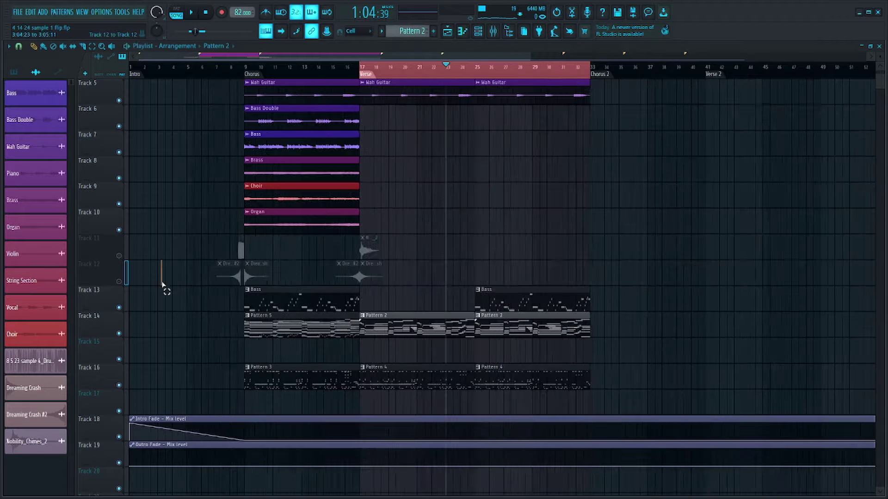
scroll(386, 288, down, 2)
scroll(386, 287, up, 3)
scroll(279, 333, down, 1)
scroll(279, 334, down, 1)
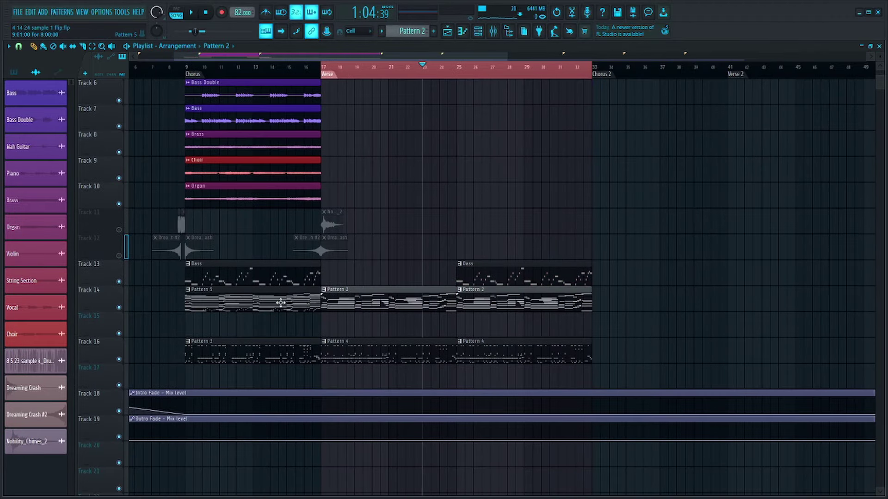
click(478, 31)
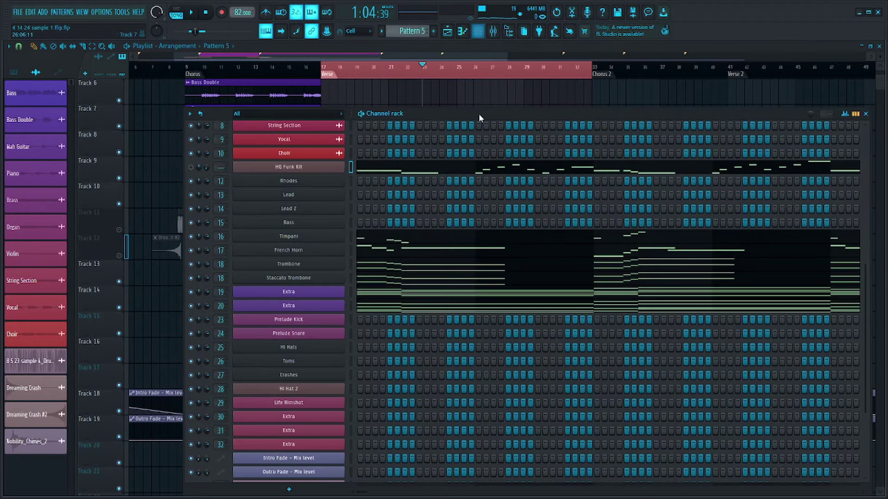
click(350, 305)
key(F6)
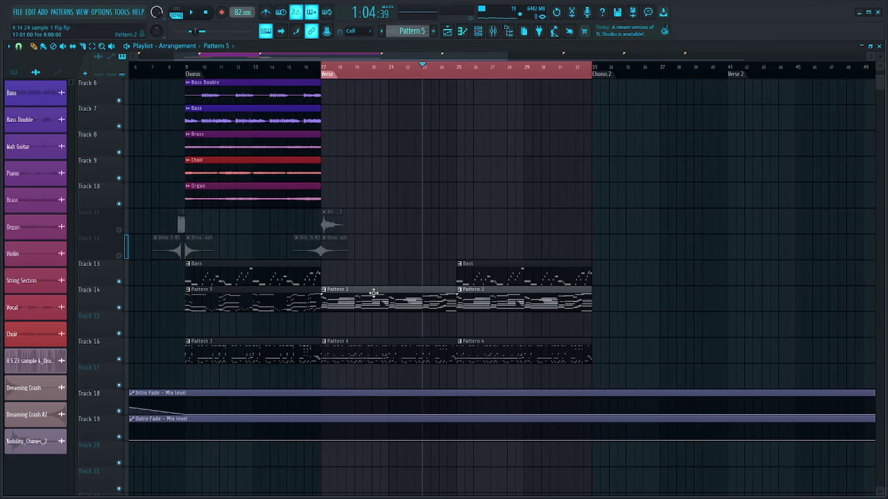
Check which channels Patterns 2 and 5 use, and move Pattern 5 directly below Pattern 2 in the pattern list.
click(480, 32)
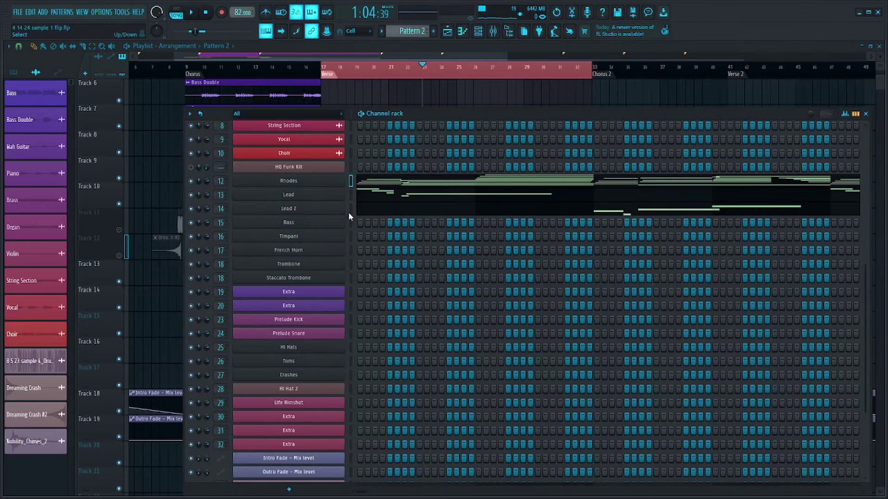
key(F6)
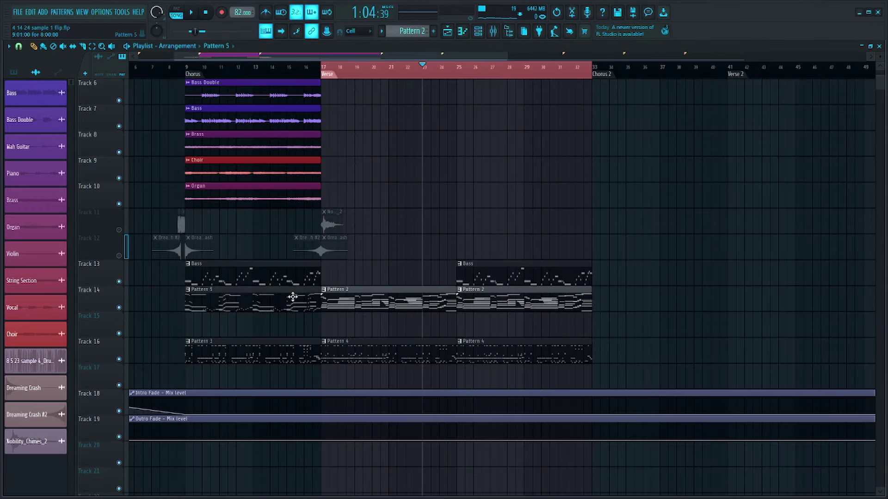
click(480, 33)
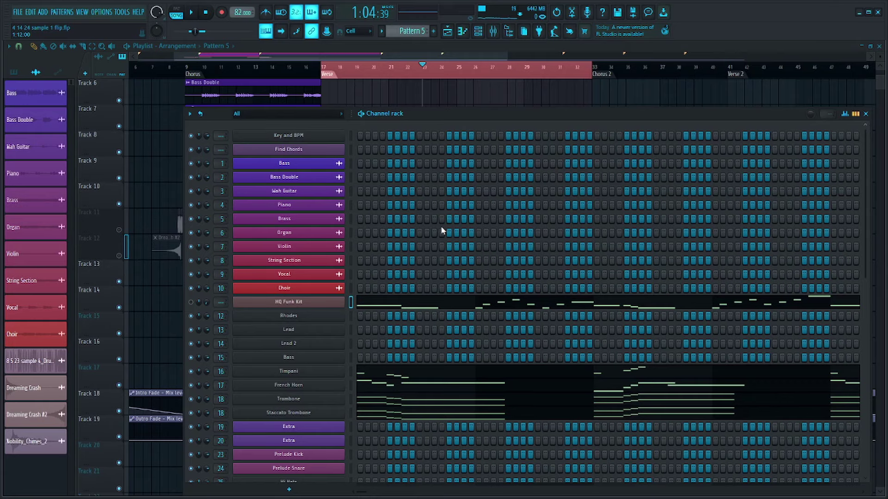
scroll(383, 259, down, 5)
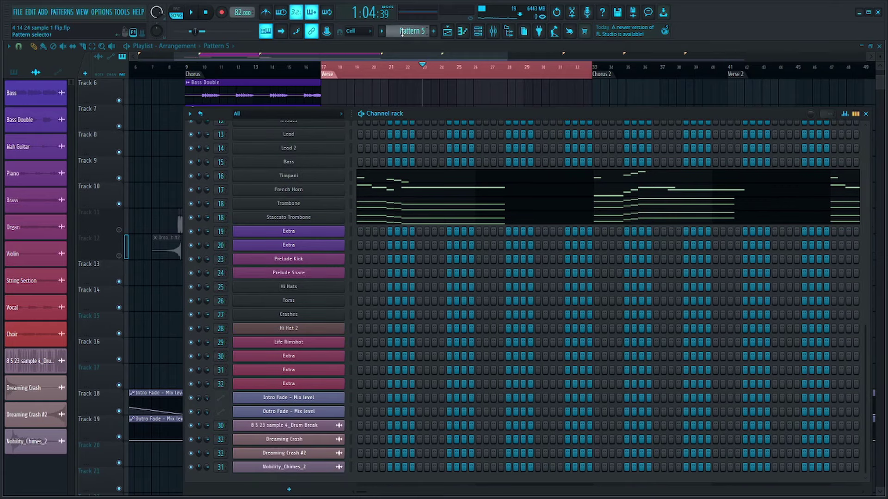
scroll(402, 31, up, 1)
scroll(439, 217, up, 5)
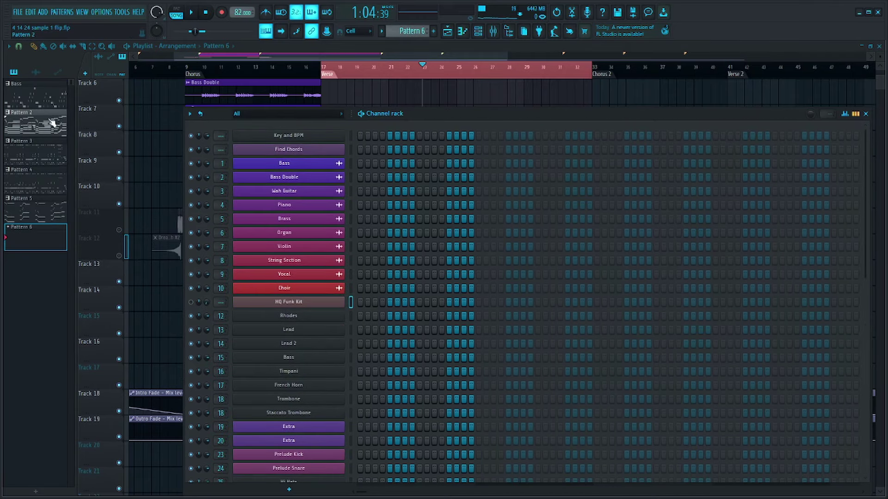
key(F6)
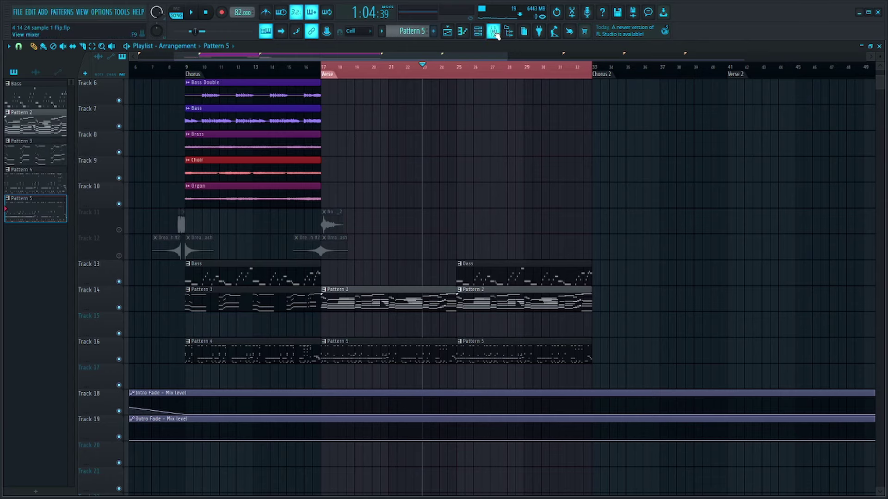
Split the chorus Pattern 3 by channel into separate Timpani, French Horn, Trombone and Staccato Trombone patterns.
click(493, 31)
scroll(429, 288, down, 5)
scroll(421, 281, up, 3)
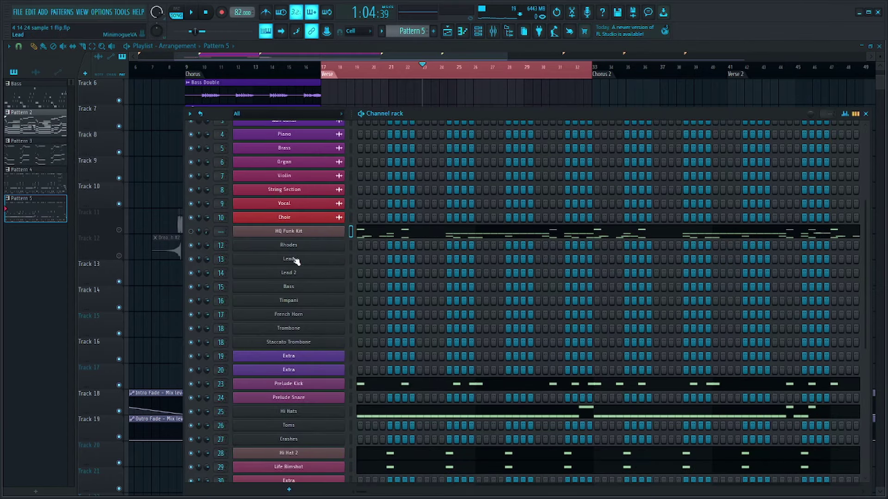
key(F6)
click(415, 31)
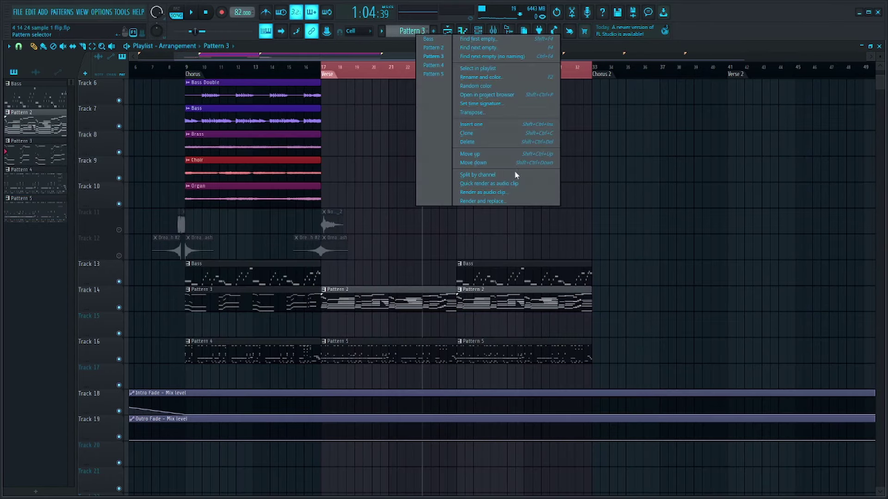
click(515, 174)
Move the drum clips to Track 19 and the fade automation to Tracks 21 and 22, and remove the drum clip at bar 25.
drag(699, 259, 277, 462)
drag(553, 288, 216, 437)
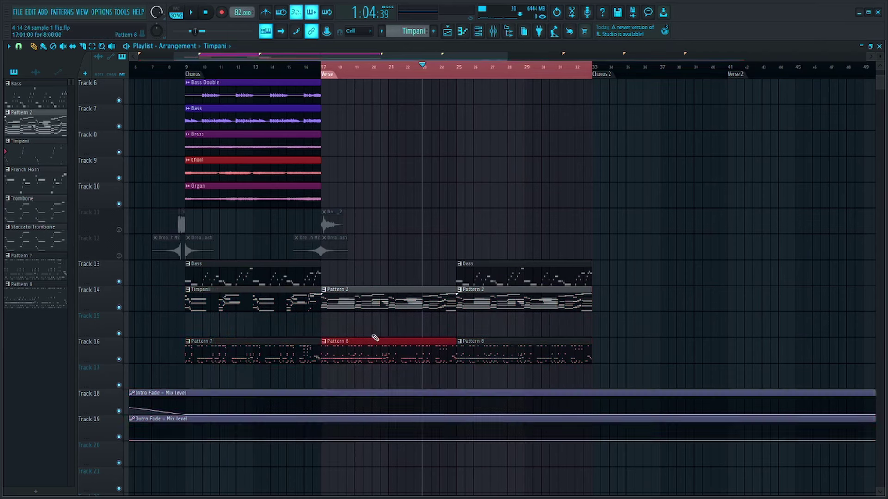
drag(377, 337, 273, 445)
drag(569, 337, 492, 394)
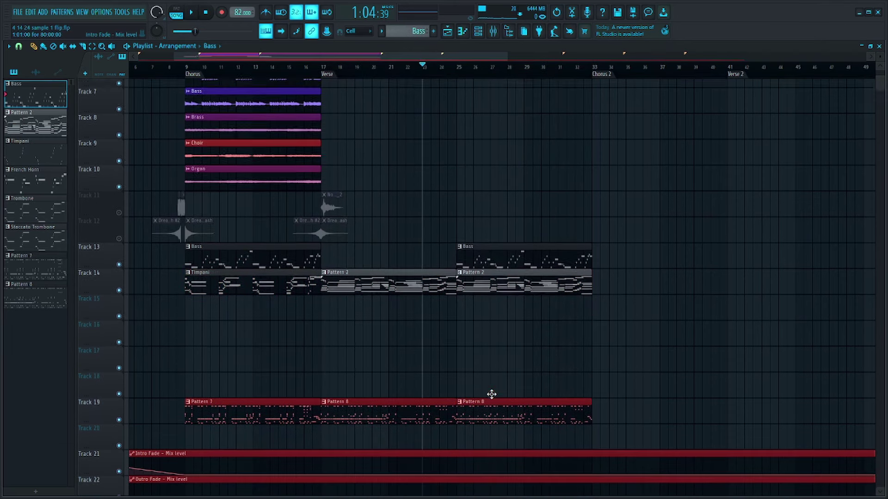
click(495, 398)
scroll(259, 296, up, 2)
Spread the stacked chorus clips at bar 9 over Tracks 15 to 18: Timpani, French Horn, Trombone and Staccato Trombone.
click(259, 296)
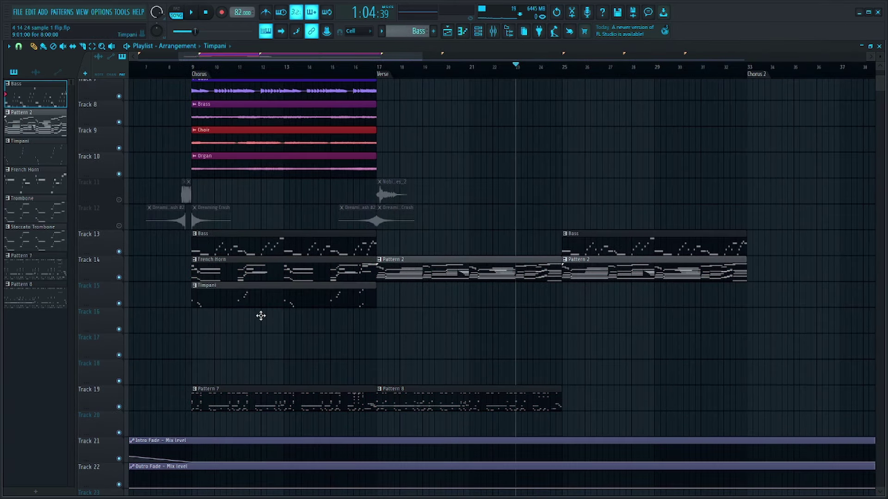
click(252, 319)
drag(250, 274, 251, 367)
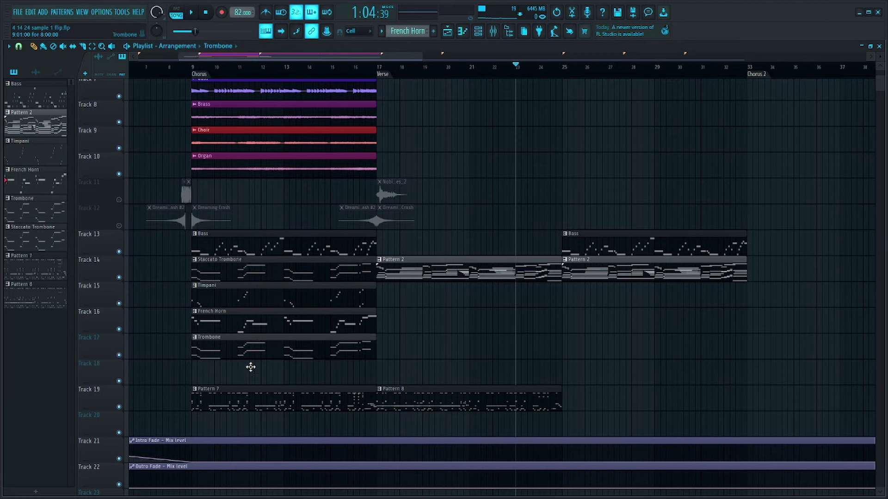
drag(242, 272, 245, 391)
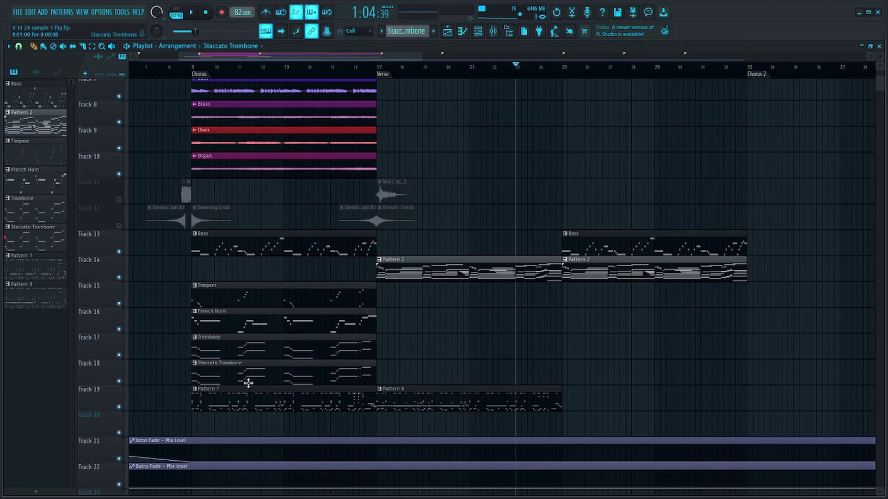
Clear the Staccato Trombone notes and delete the Staccato Trombone pattern from the project.
click(481, 33)
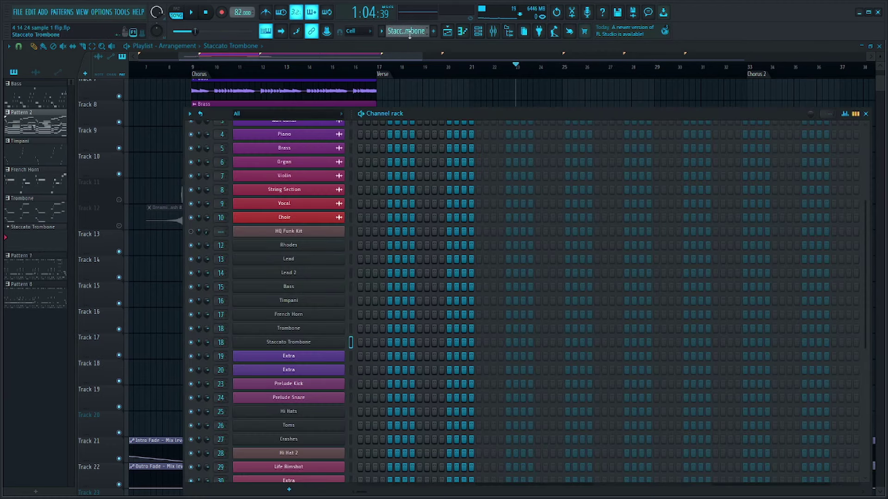
right_click(50, 233)
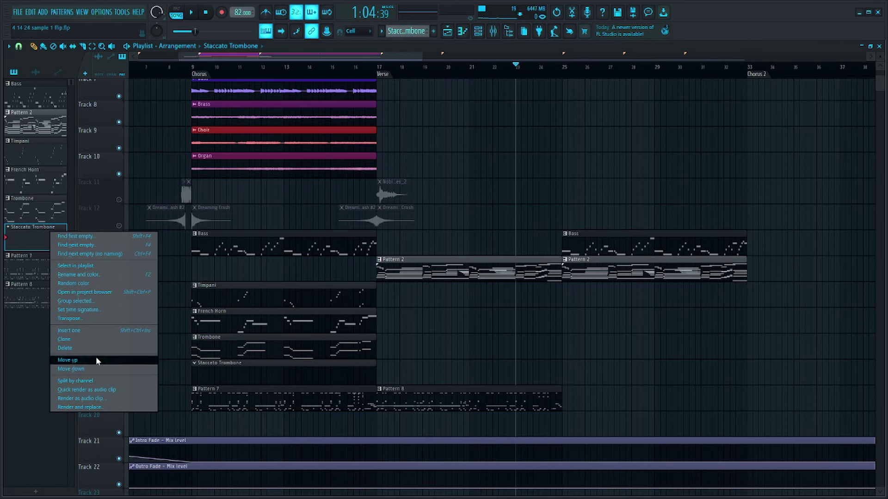
click(65, 348)
click(229, 319)
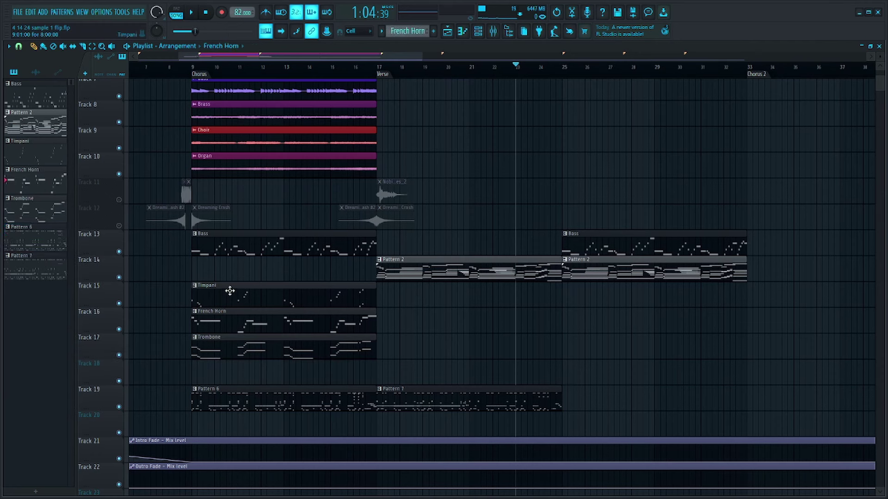
Delete the Bass and Pattern 2 clips that start at bar 25, keeping the chorus Bass clip aligned to bar 9.
click(230, 291)
drag(214, 247, 218, 240)
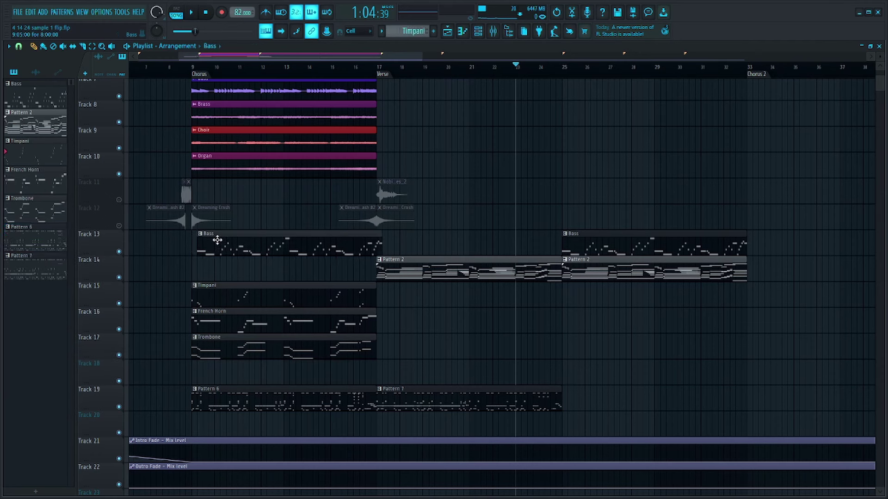
right_click(573, 243)
drag(317, 248, 291, 242)
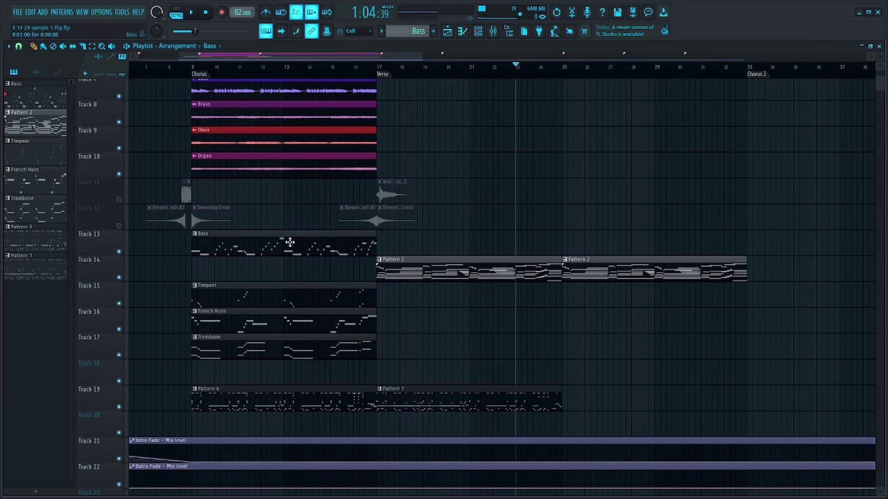
click(463, 276)
right_click(601, 276)
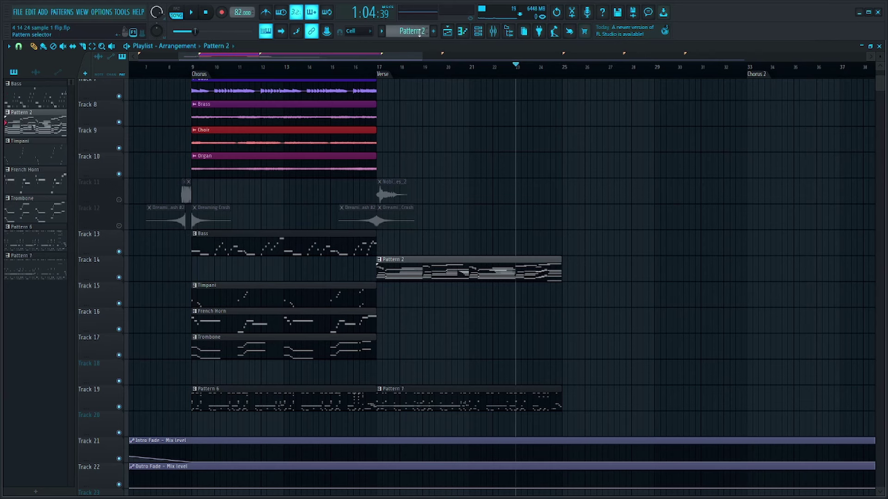
Split Pattern 2 by channel and place its Rhodes, Lead and Lead 2 clips on Tracks 13, 14 and 15 at bar 17.
click(419, 31)
click(497, 171)
drag(465, 260, 460, 344)
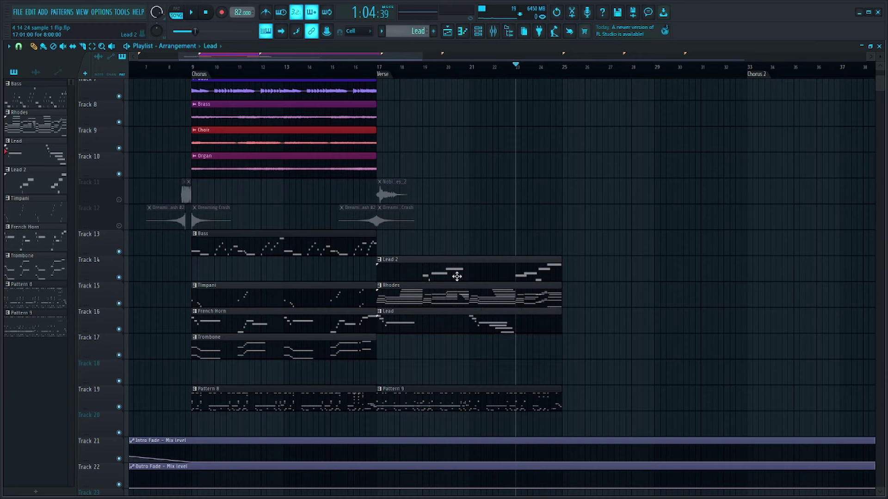
drag(460, 272, 460, 318)
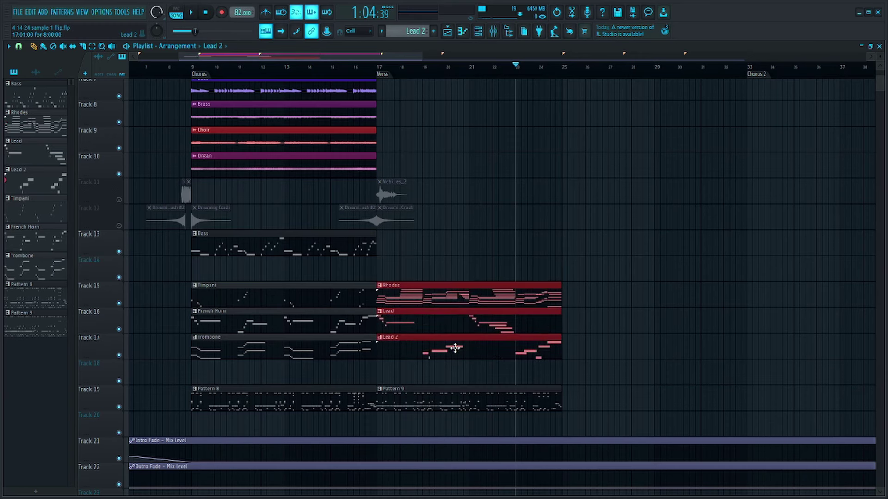
key(shift+Up)
key(shift+Up)
Solo Track 12 and play its crash clips, and solo Track 11 to hear its fill and chimes around the chorus and verse starts.
ctrl+click(119, 226)
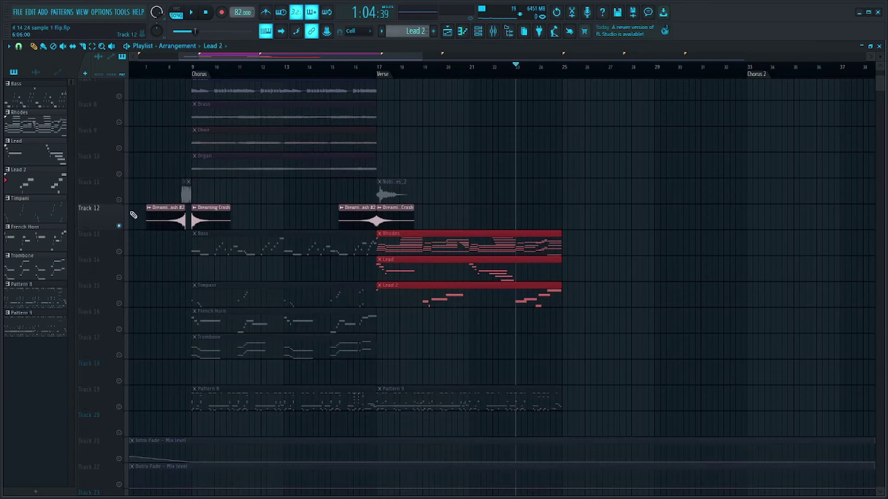
scroll(134, 212, up, 3)
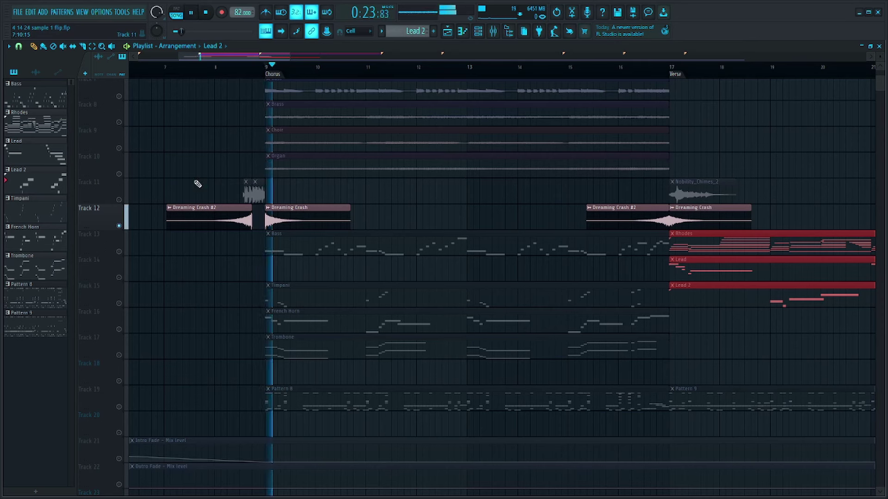
ctrl+click(118, 199)
click(252, 69)
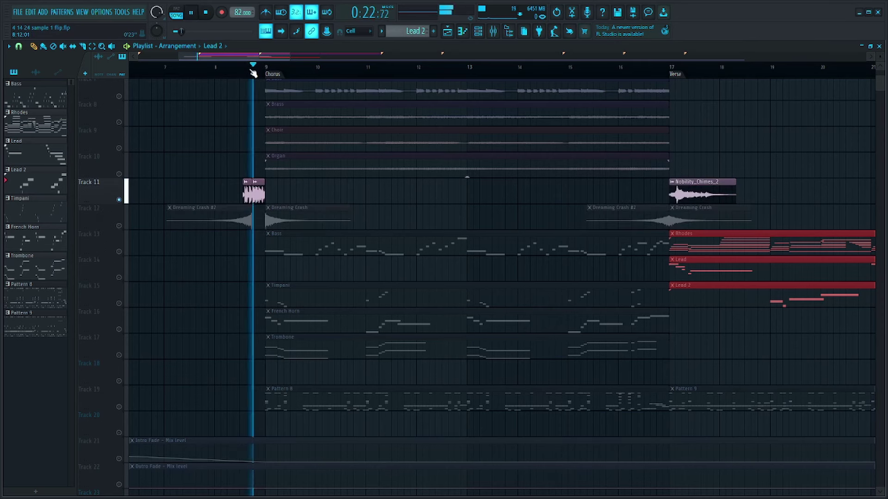
click(669, 74)
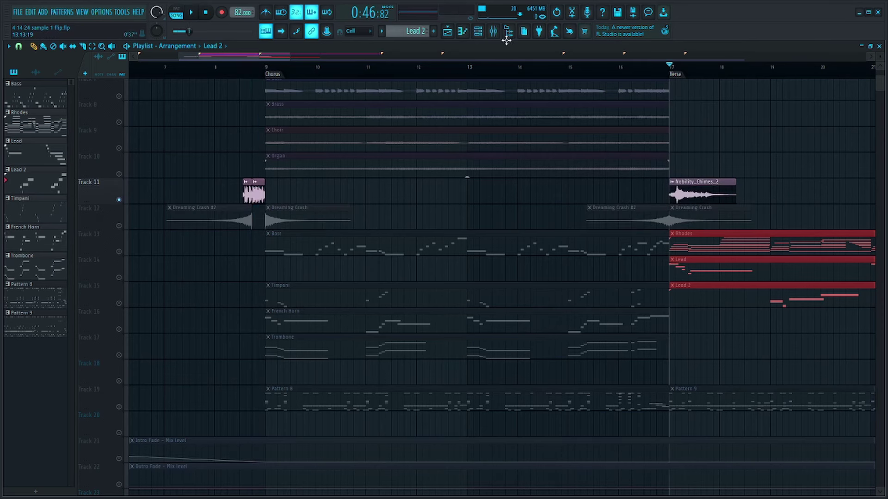
Play the Nobility_Chimes_2 clip at the verse start and lower the fader of its mixer track, Insert 31.
key(F9)
scroll(509, 164, down, 5)
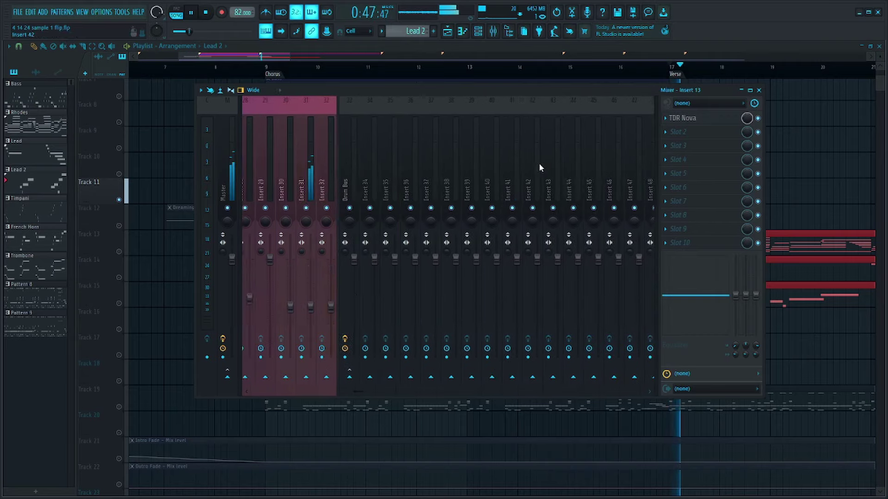
click(306, 321)
key(F9)
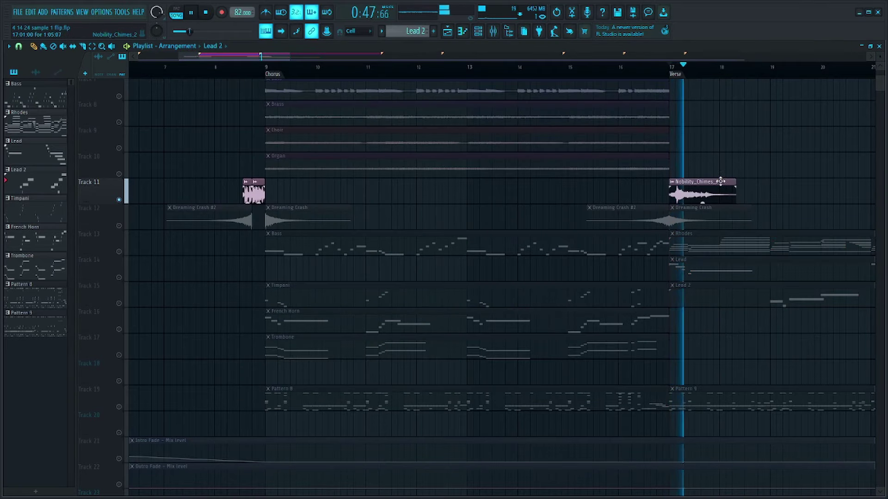
double_click(675, 193)
key(space)
key(Escape)
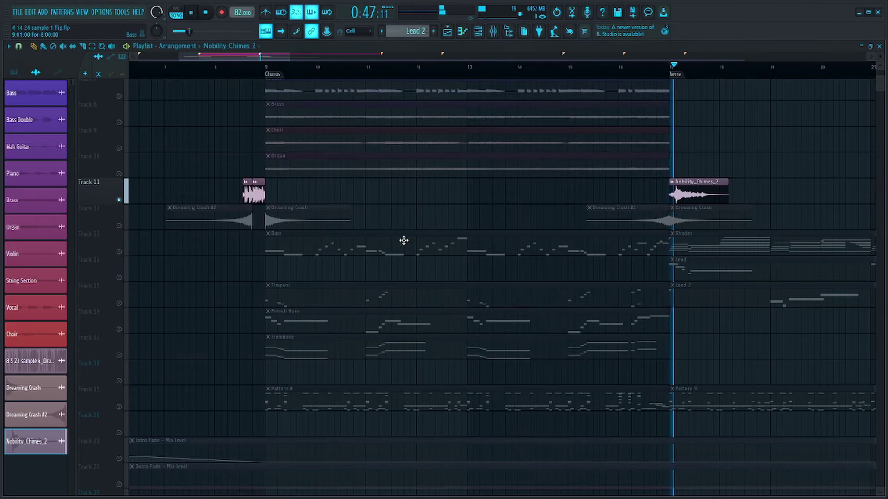
click(494, 33)
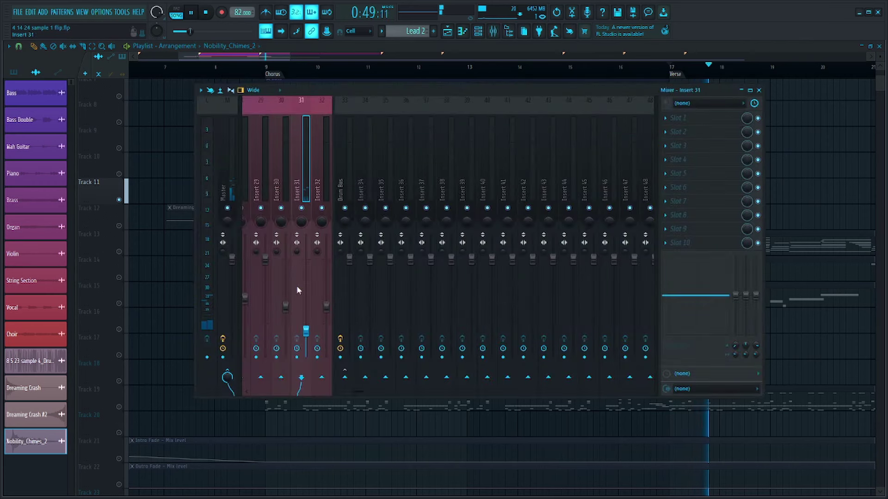
key(space)
key(F9)
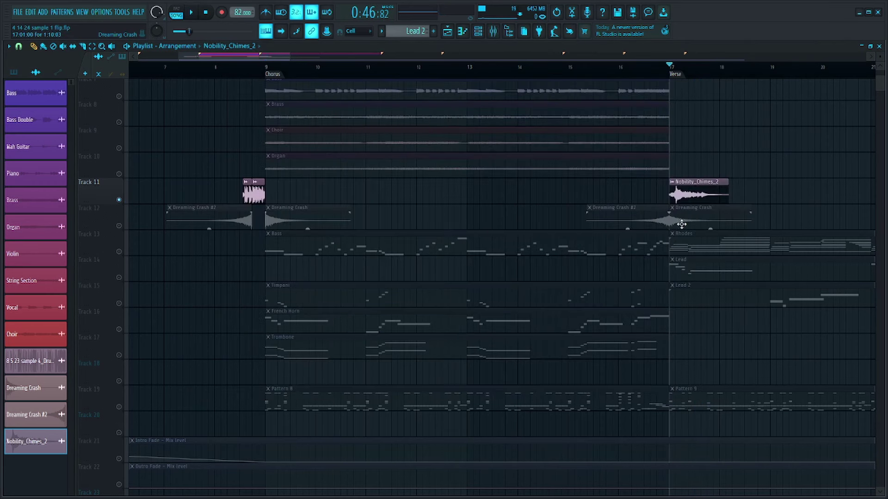
Open the Dreaming Crash channel's settings and check the level of its mixer track, Insert 32.
double_click(681, 224)
key(Escape)
click(494, 33)
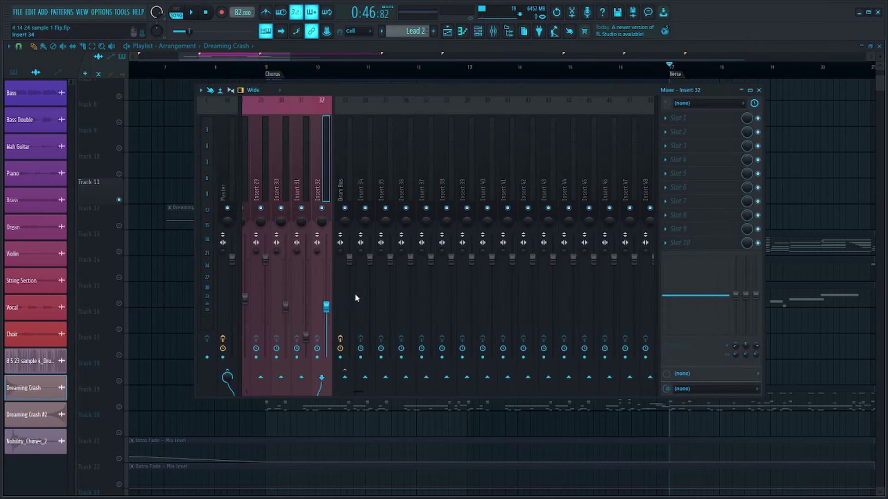
key(F9)
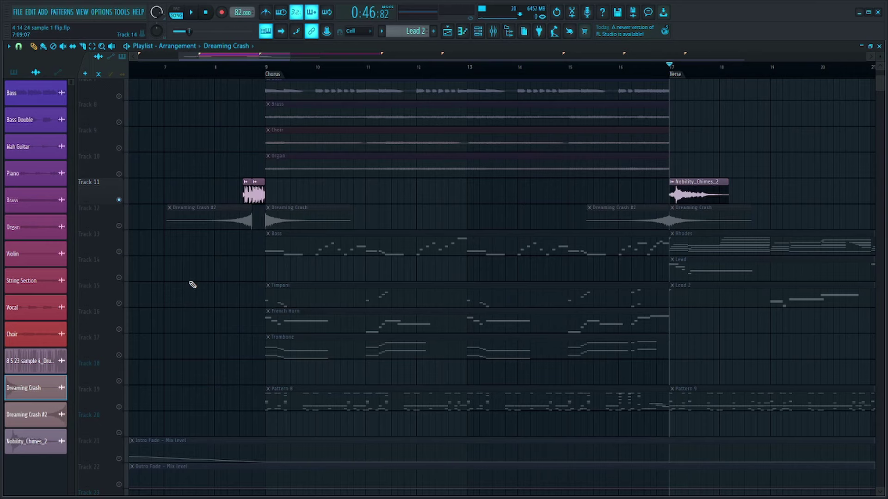
Unsolo Track 11 and play the full arrangement from the chorus marker.
click(119, 252)
key(space)
scroll(407, 217, down, 4)
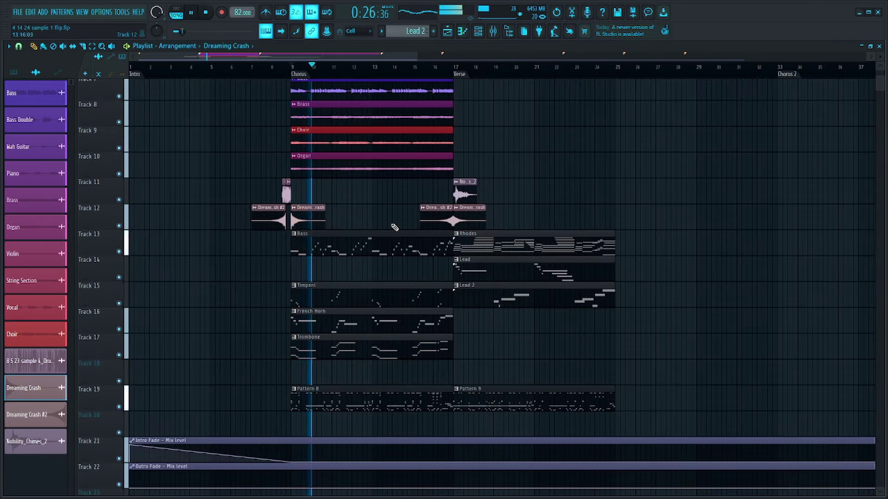
scroll(395, 231, up, 2)
scroll(492, 333, up, 3)
scroll(492, 293, down, 3)
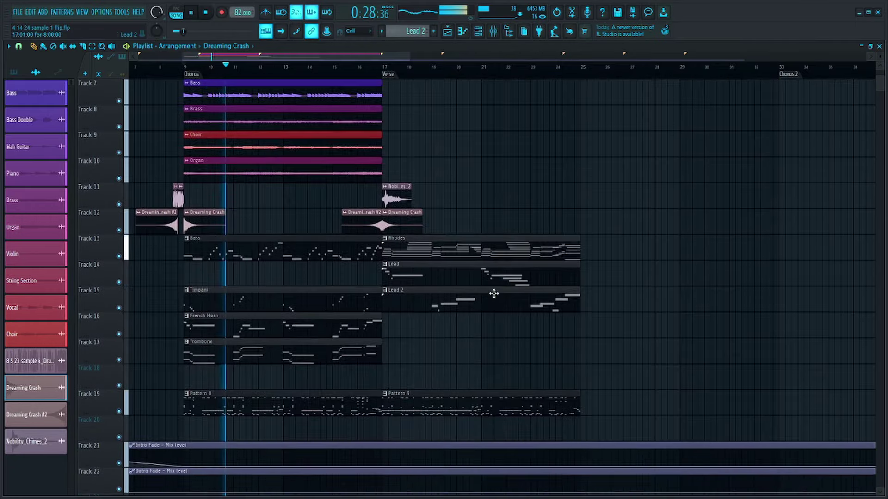
scroll(460, 380, down, 2)
key(space)
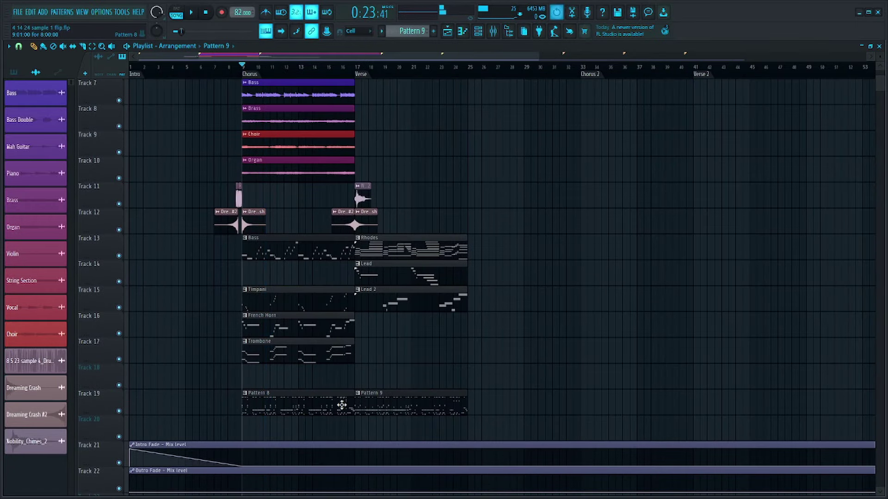
Merge the Pattern 8 and Pattern 9 drum clips on Track 19 and split the merged pattern by channel.
click(340, 404)
scroll(438, 405, down, 4)
drag(421, 288, 312, 318)
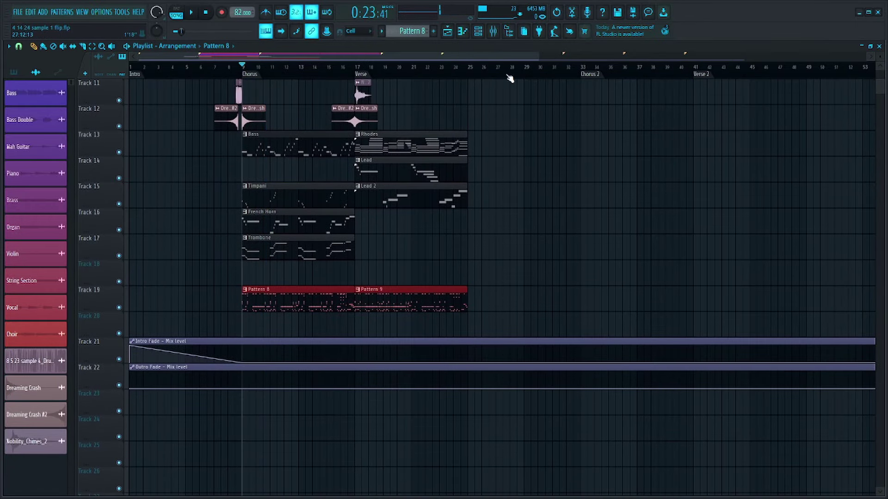
click(478, 31)
scroll(416, 32, down, 1)
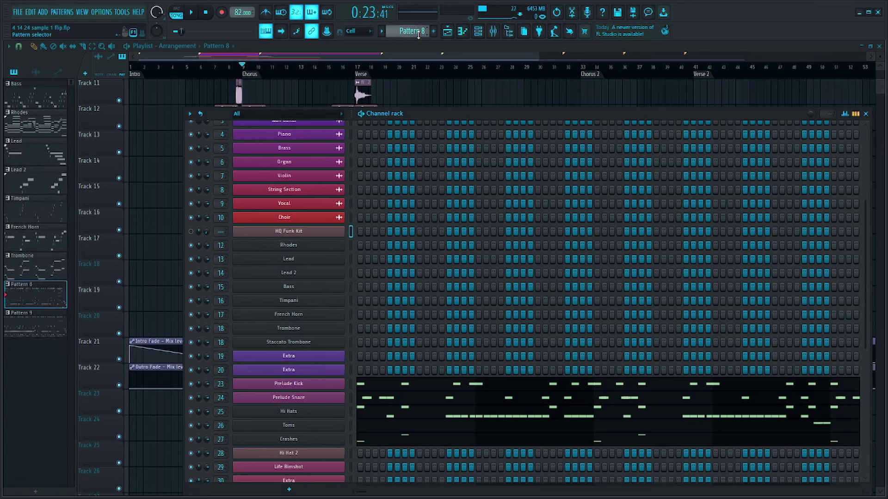
scroll(418, 35, down, 1)
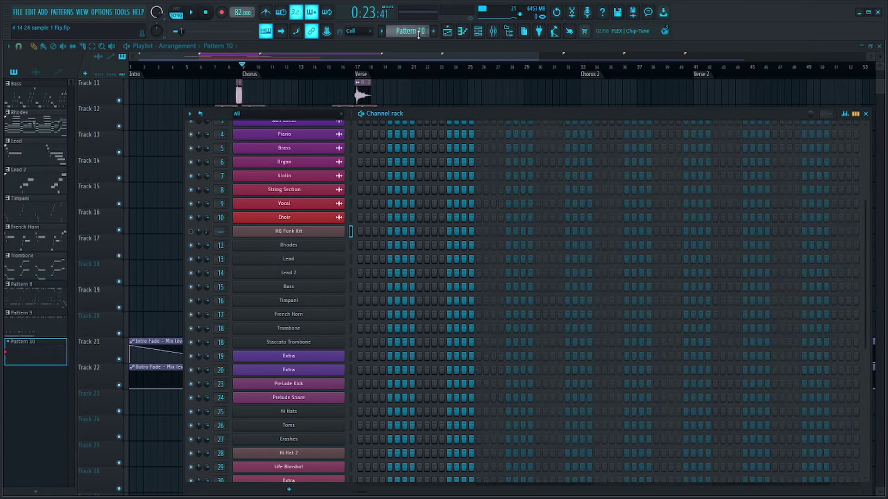
scroll(418, 35, up, 1)
key(F6)
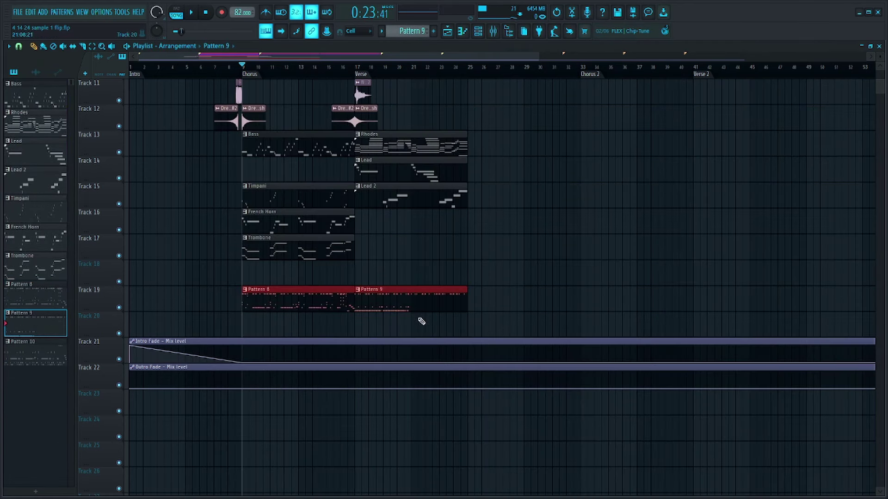
click(411, 31)
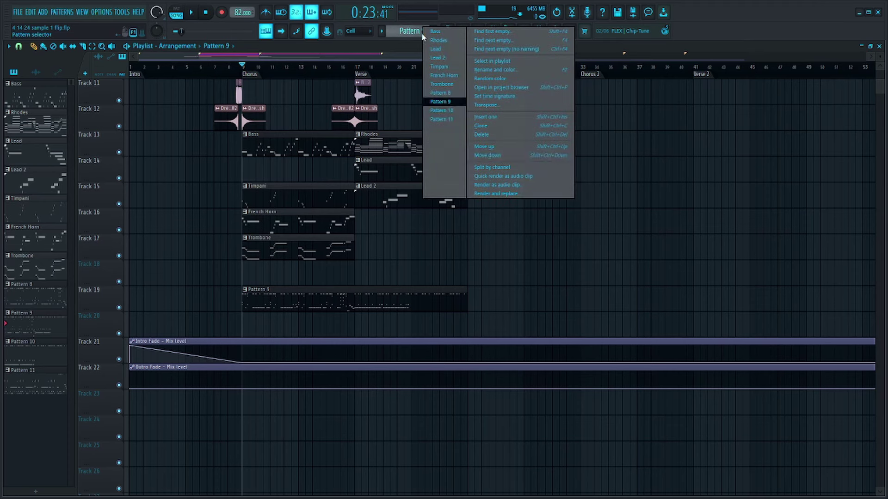
click(545, 165)
Shift the Intro and Outro Fade clips to Tracks 23 and 24, and place Prelude Kick, Prelude Snare and Hi Hats on Tracks 20, 21 and 22.
key(shift+Down)
key(shift+Down)
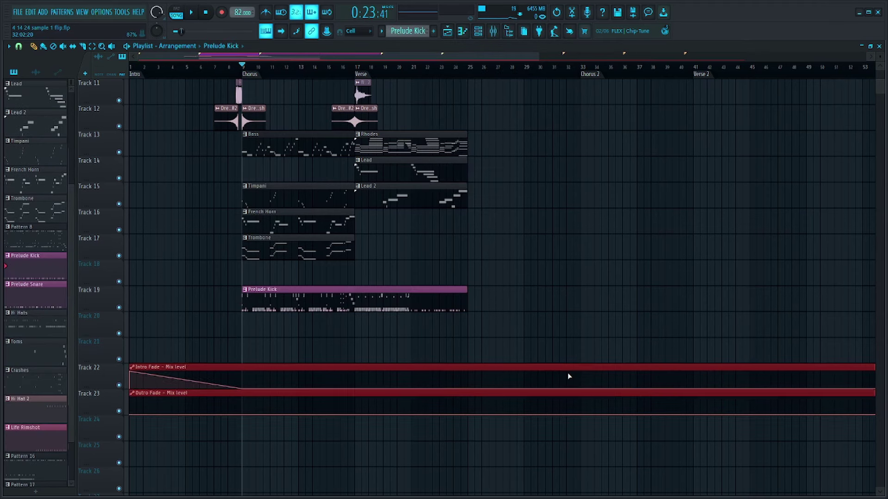
click(525, 323)
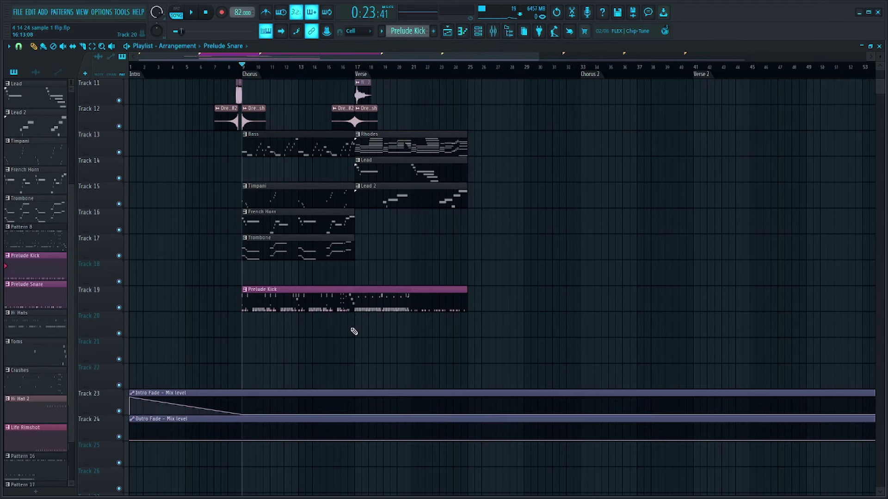
drag(334, 307, 334, 333)
drag(317, 301, 317, 358)
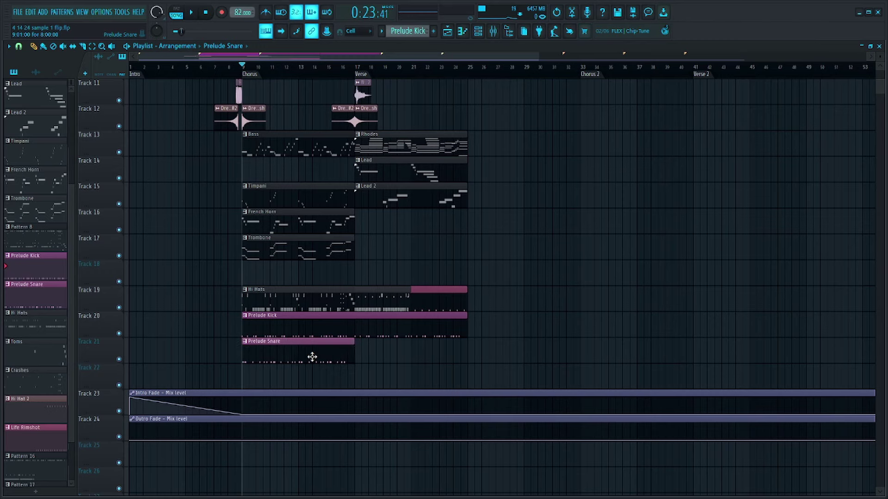
scroll(300, 357, up, 3)
drag(286, 299, 283, 379)
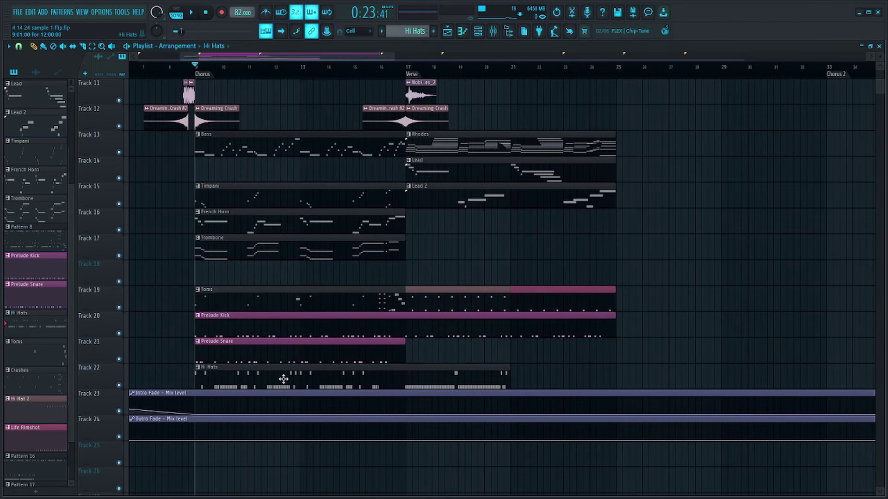
Shift the Intro and Outro Fade clips to Tracks 25 and 26, and place Toms and Crashes on Tracks 23 and 24.
drag(551, 365, 579, 471)
key(shift+Down)
key(shift+Down)
scroll(600, 313, down, 3)
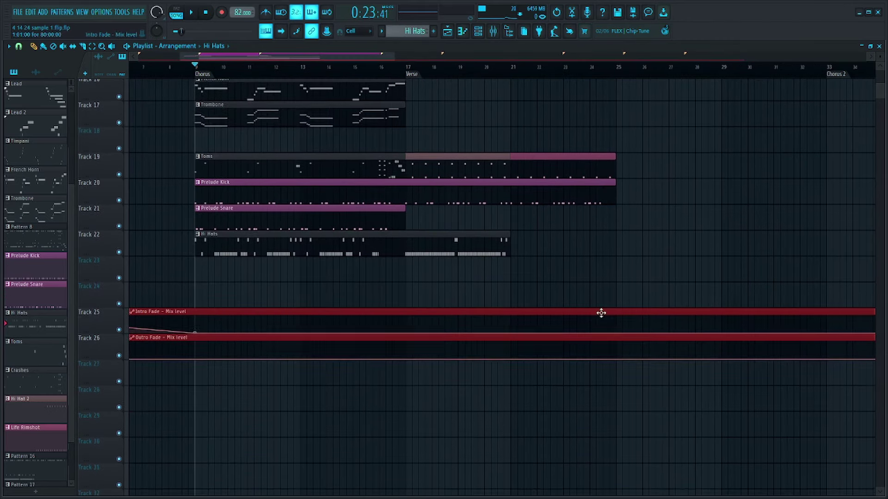
drag(307, 166, 291, 297)
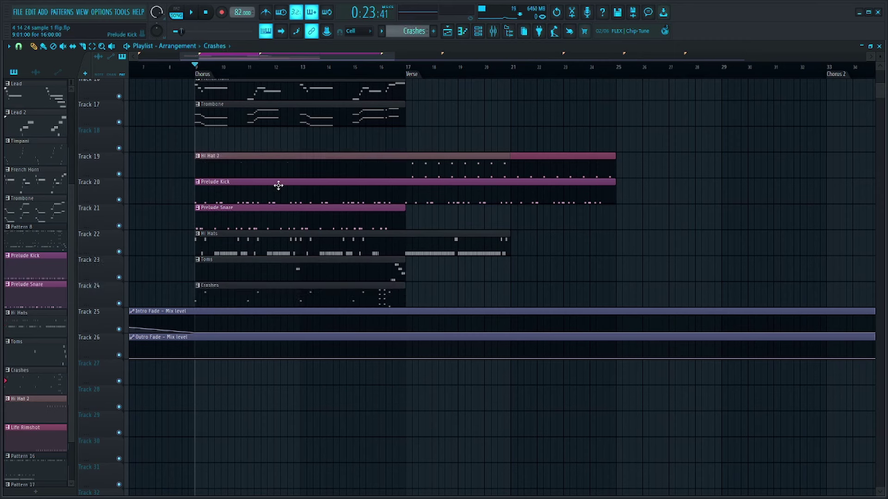
Shift the Intro and Outro Fade clips to Tracks 29 and 30, and place Hi Hat 2 on Track 25 at bar 9.
drag(274, 158, 294, 378)
drag(519, 257, 529, 329)
key(Down)
key(Down)
key(Down)
key(Down)
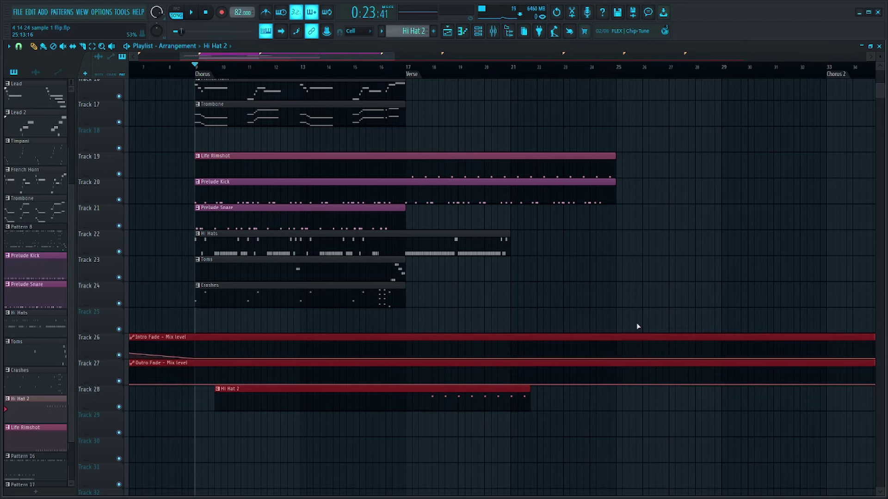
click(637, 326)
drag(465, 469, 448, 313)
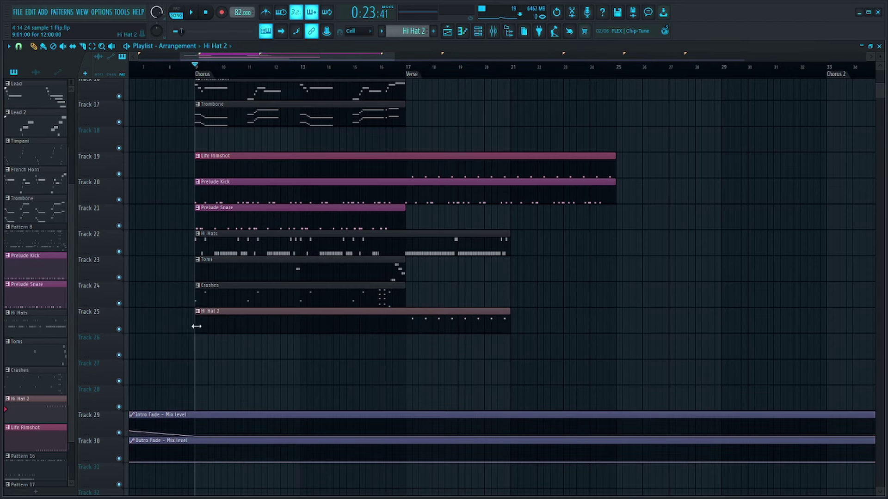
Trim Hi Hat 2 and Life Rimshot to start at bar 17, and duplicate the Hi Hats clip to fill bars 21 to 25.
drag(196, 326, 403, 331)
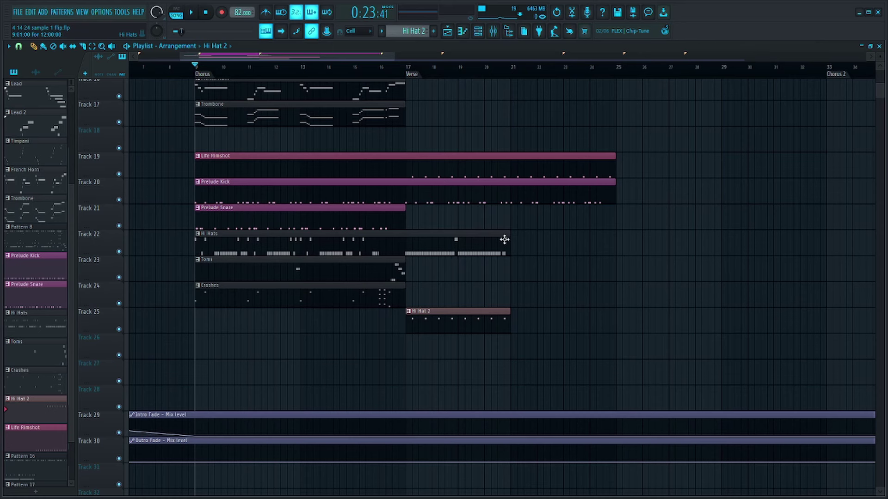
drag(341, 251, 700, 238)
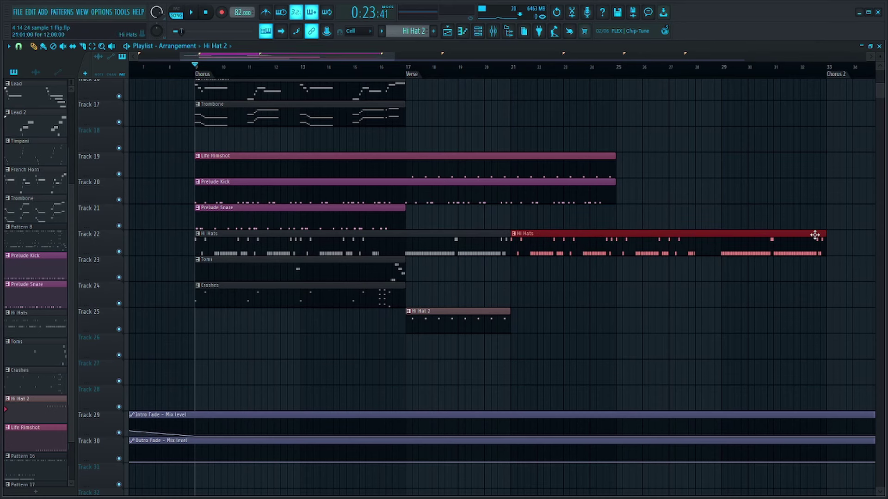
drag(807, 235, 619, 244)
drag(578, 139, 407, 172)
right_click(362, 174)
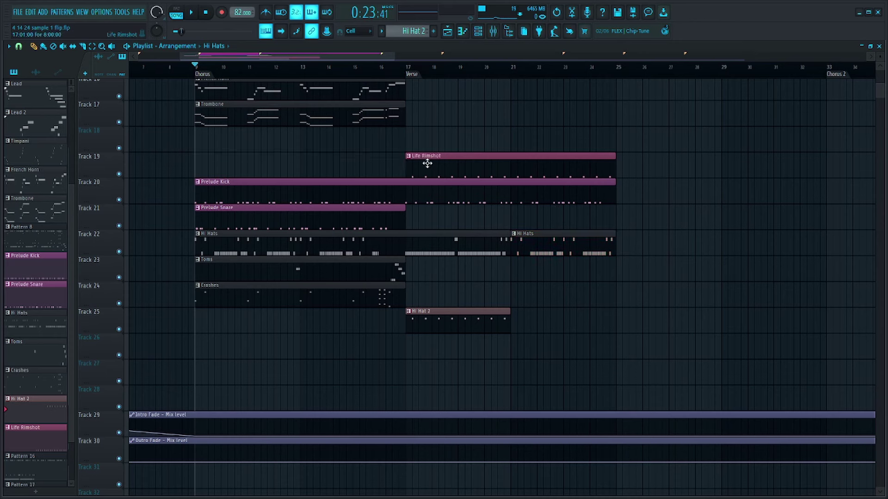
Play the transition from the chorus into the verse and slice the Prelude Kick clip on Track 20 at bar 17.
key(space)
click(370, 66)
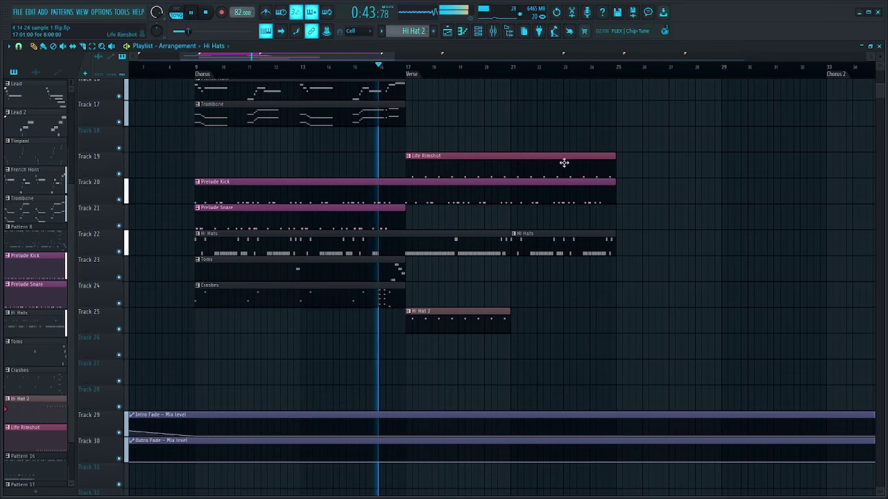
scroll(577, 159, up, 3)
drag(277, 144, 267, 193)
scroll(277, 161, up, 1)
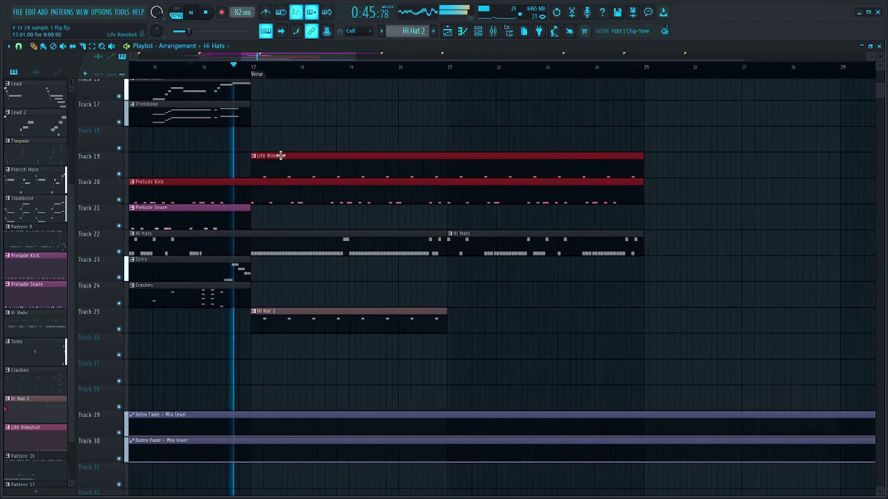
scroll(273, 139, up, 2)
key(space)
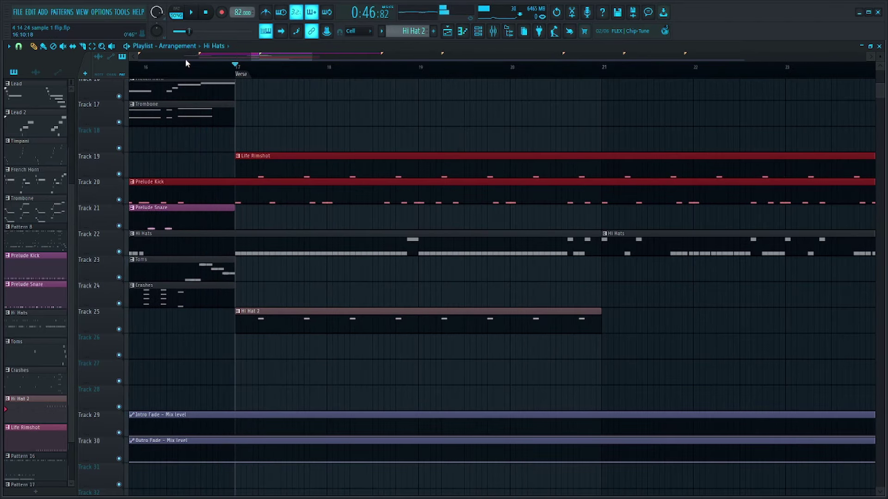
click(239, 182)
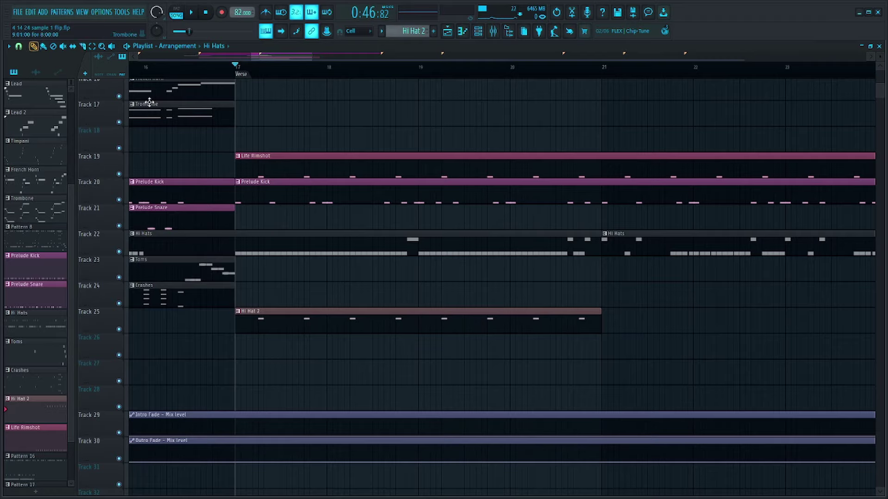
Trim the Life Rimshot and verse Prelude Kick clips to start at bar 21 and play from the verse marker.
scroll(324, 153, down, 3)
drag(339, 154, 348, 202)
drag(293, 169, 418, 169)
key(space)
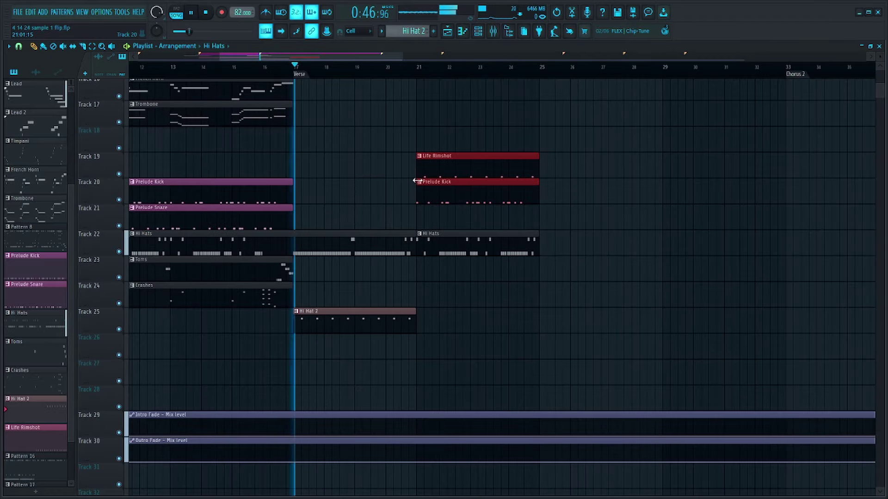
scroll(381, 188, up, 2)
click(382, 188)
Slice the first Hi Hats clip on Track 22 at bar 17, where the verse begins.
scroll(388, 188, up, 3)
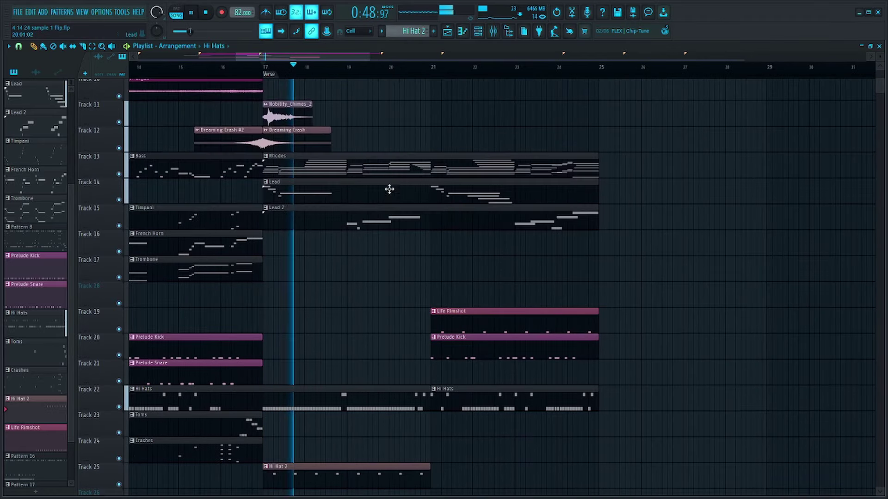
scroll(398, 197, down, 2)
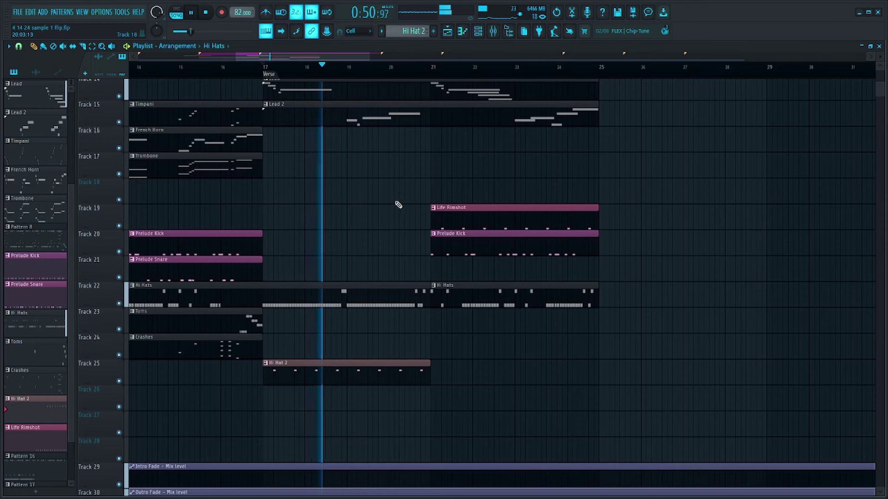
click(82, 46)
click(262, 296)
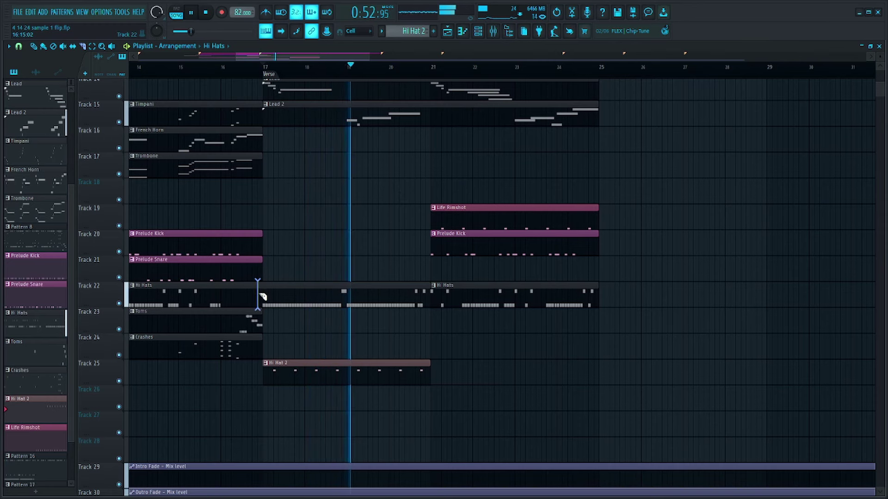
click(36, 46)
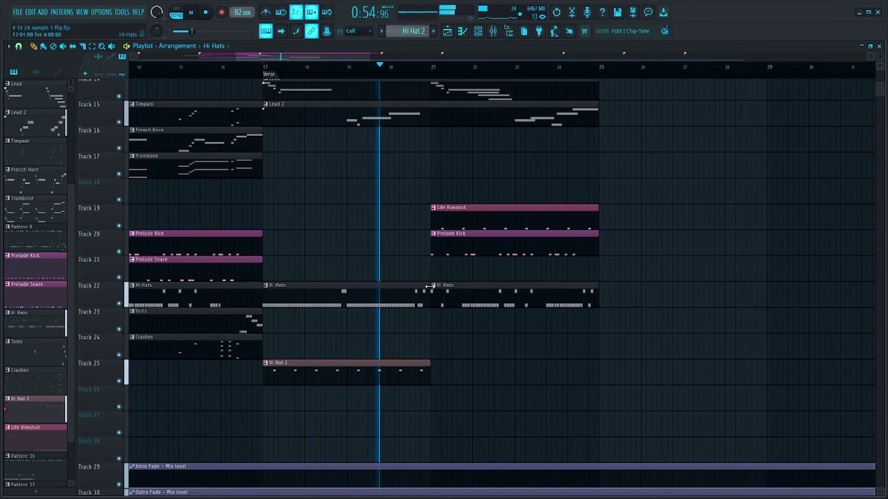
Shorten the verse's first Hi Hats clip and the Hi Hat 2 clip so both end shortly before bar 21.
scroll(425, 296, up, 2)
scroll(426, 295, up, 1)
drag(436, 296, 413, 296)
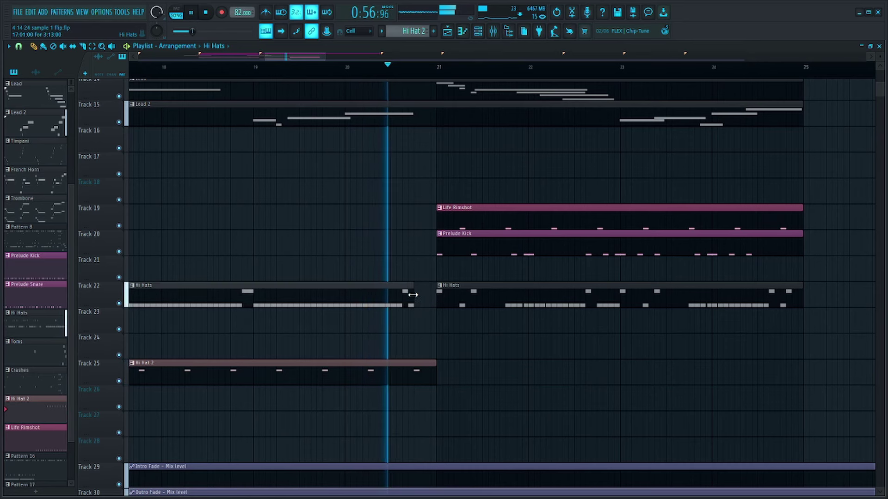
key(space)
scroll(446, 361, up, 1)
drag(432, 363, 388, 363)
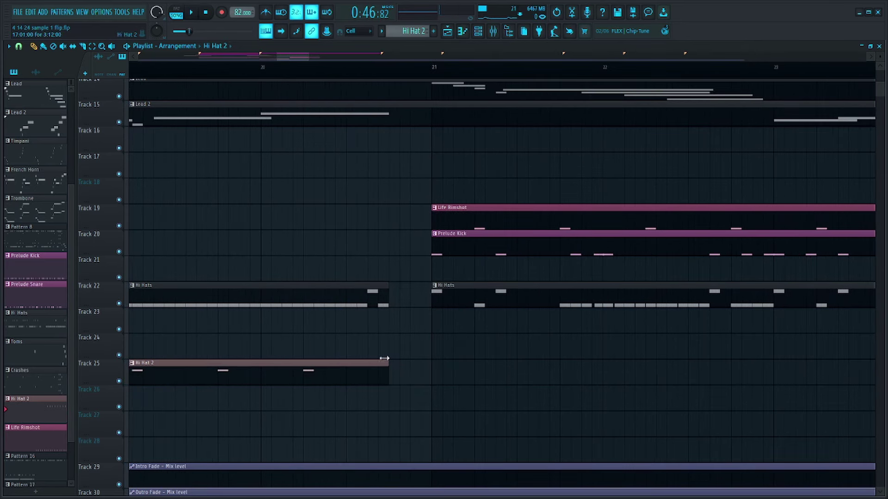
drag(386, 305, 410, 307)
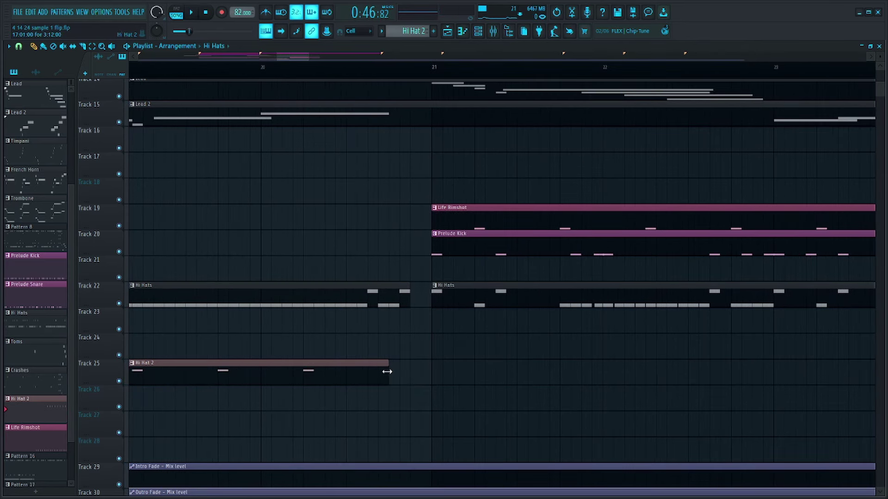
drag(387, 372, 403, 375)
Copy the bar 21 Life Rimshot and Prelude Kick clips to bar 17, and remove the copied Life Rimshot.
drag(479, 209, 467, 268)
scroll(467, 268, down, 2)
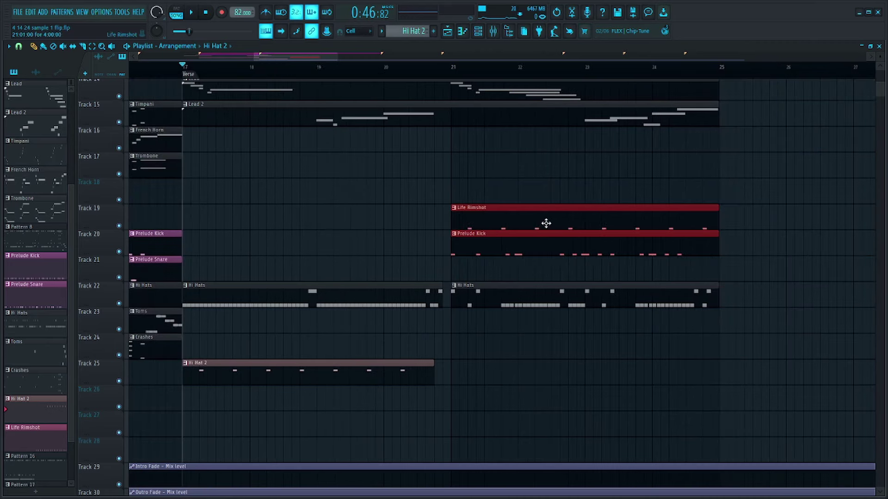
drag(545, 224, 279, 208)
right_click(289, 220)
scroll(300, 243, down, 3)
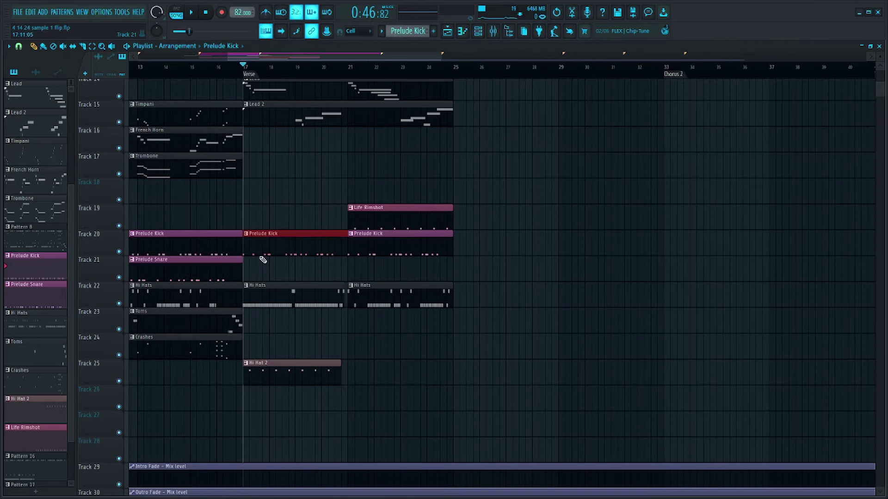
Duplicate the chorus Prelude Snare clip to bar 17 on Track 21 and shorten it to under one bar.
click(212, 268)
key(ctrl+b)
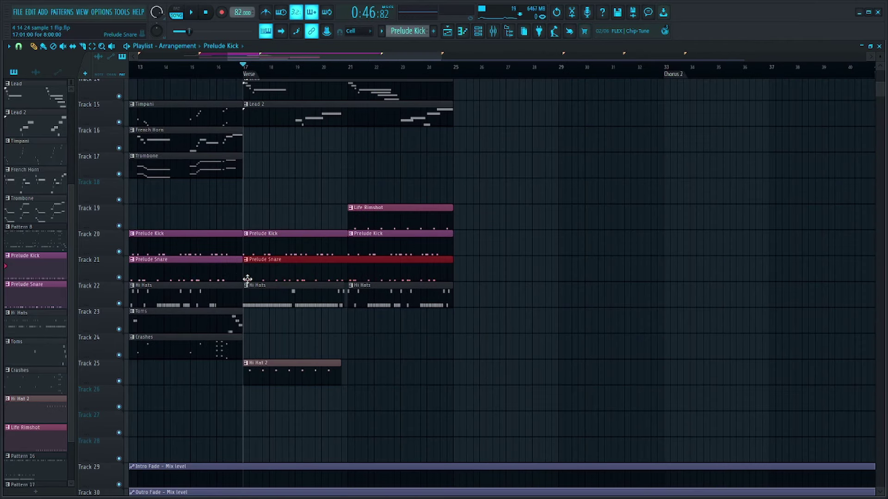
drag(451, 268, 267, 278)
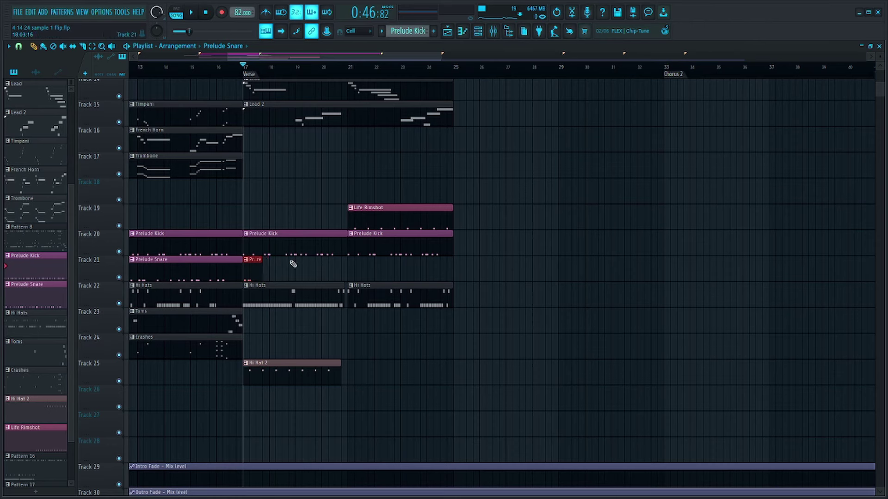
Trim the copied Prelude Kick to start at 20:13, and align the Prelude Snare beneath it with a length of three steps.
click(347, 249)
drag(345, 241, 456, 273)
scroll(249, 250, up, 2)
scroll(446, 228, up, 3)
click(407, 249)
drag(403, 249, 442, 250)
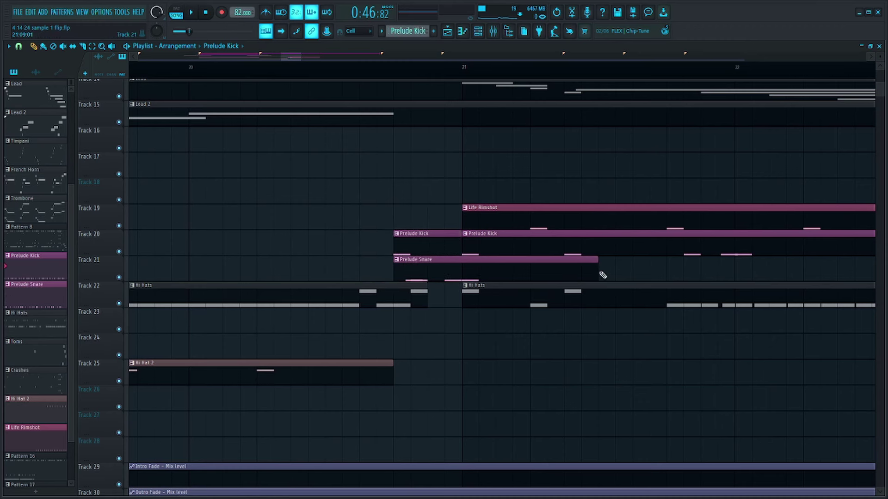
drag(597, 266, 442, 267)
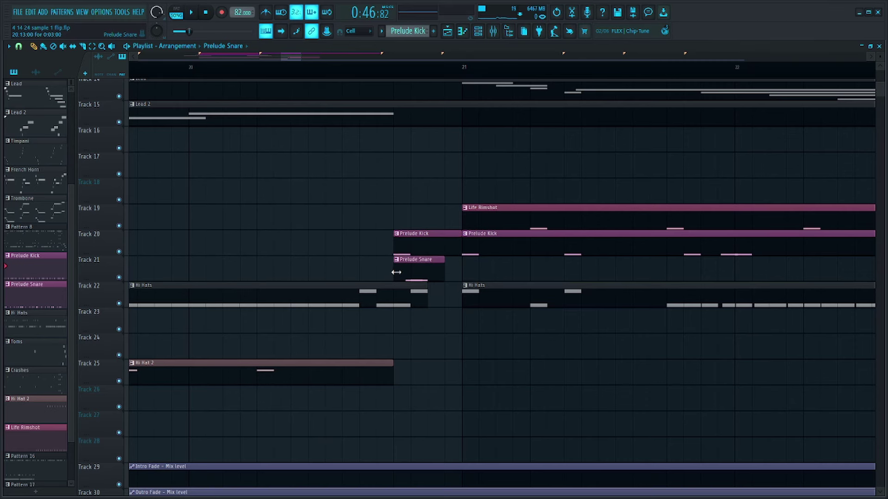
Copy the bar 21 Prelude Kick clip, trim it to two steps and place it at 20:15 on Track 20.
scroll(443, 245, down, 3)
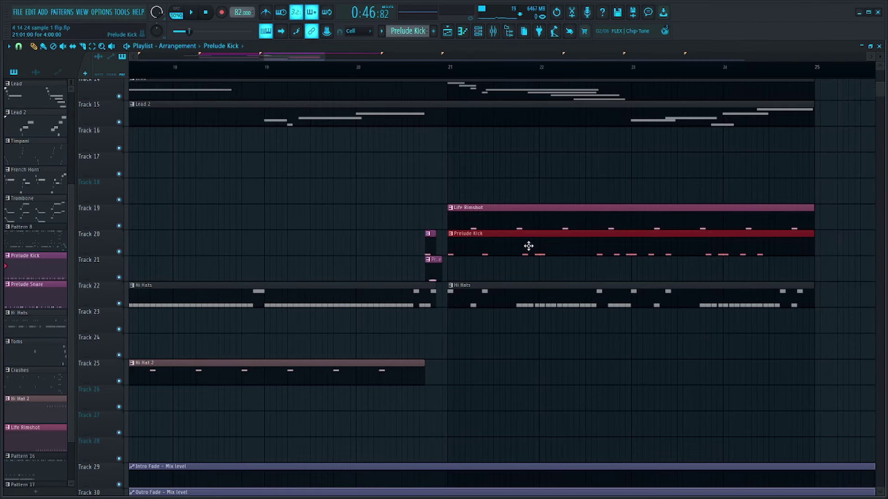
drag(527, 248, 526, 291)
drag(449, 275, 503, 280)
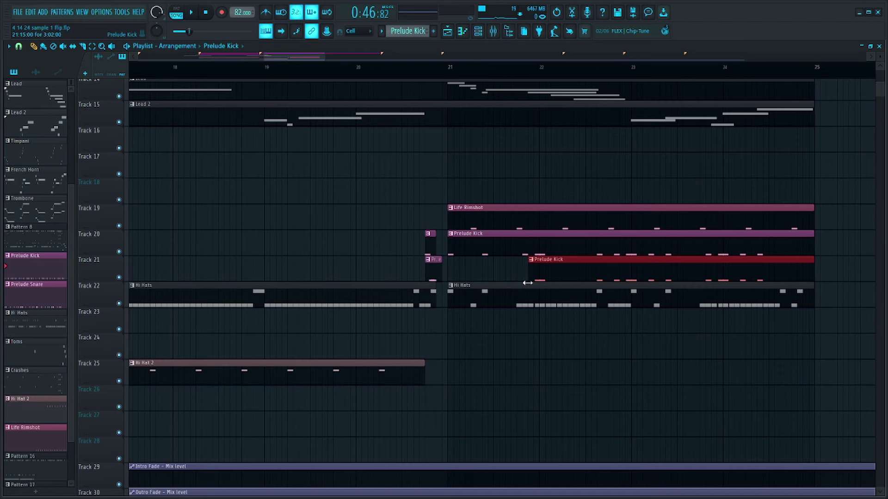
drag(811, 274, 336, 245)
scroll(539, 280, up, 3)
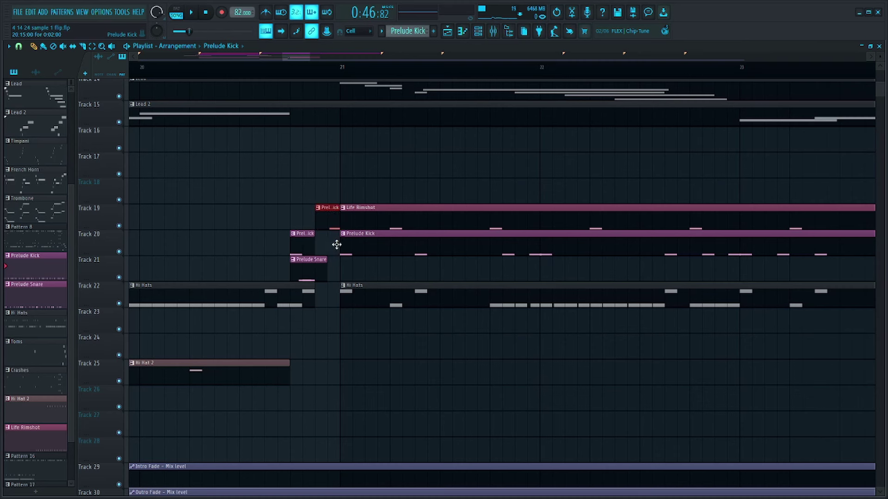
drag(328, 204, 331, 250)
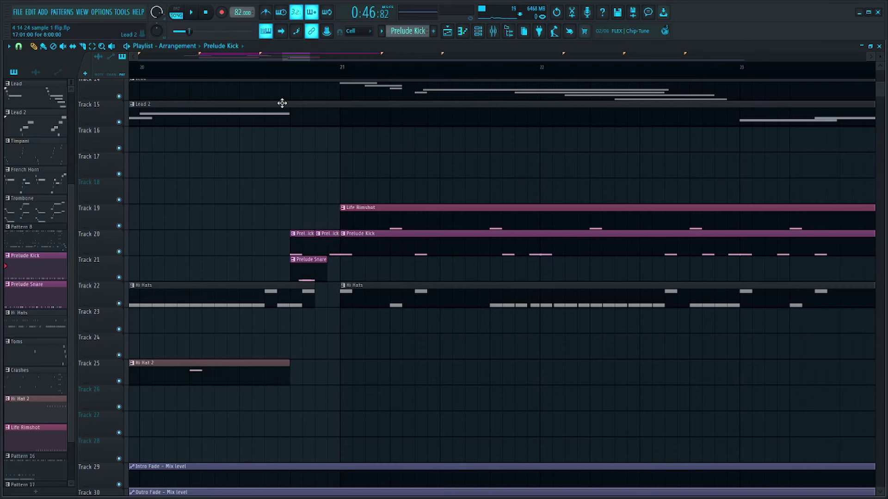
Play the fill before bar 21, shift its kick and snare clips one step earlier, and add another Prelude Kick clip.
click(261, 68)
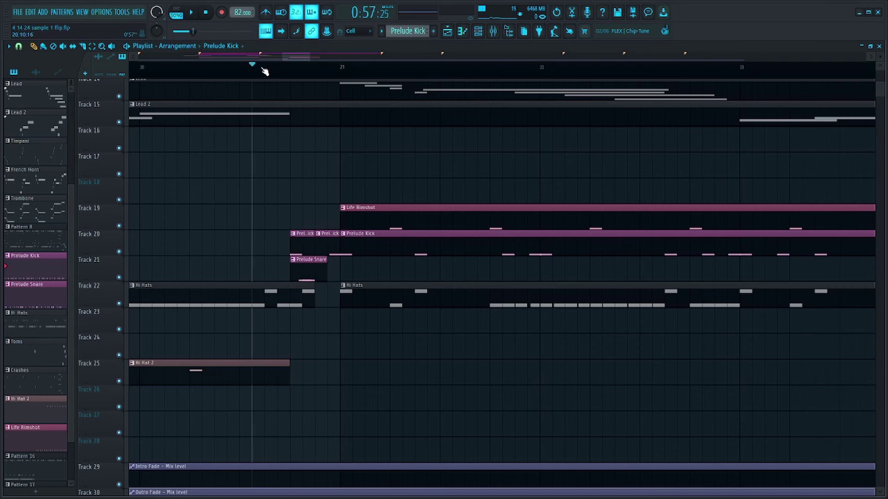
key(space)
key(space)
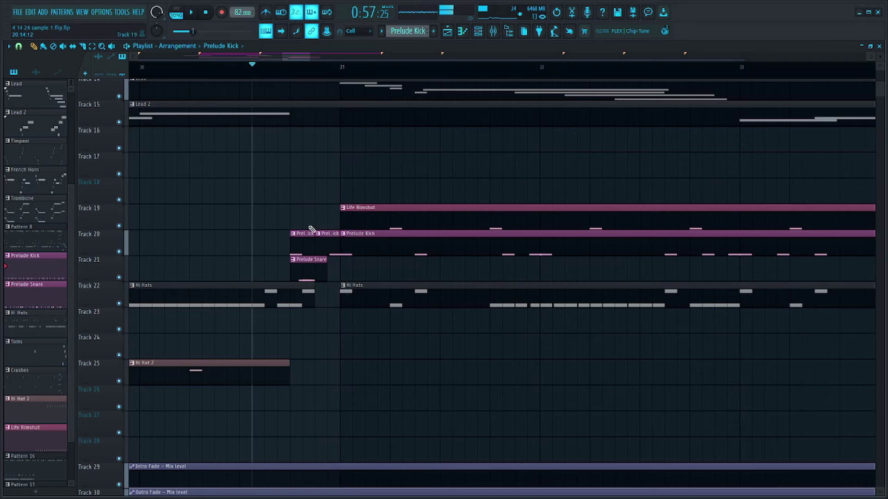
drag(312, 229, 294, 269)
scroll(290, 229, up, 2)
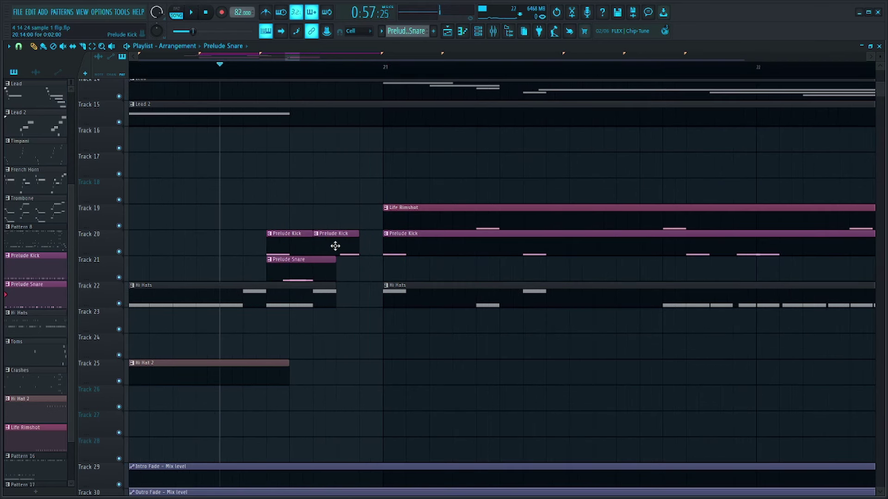
key(space)
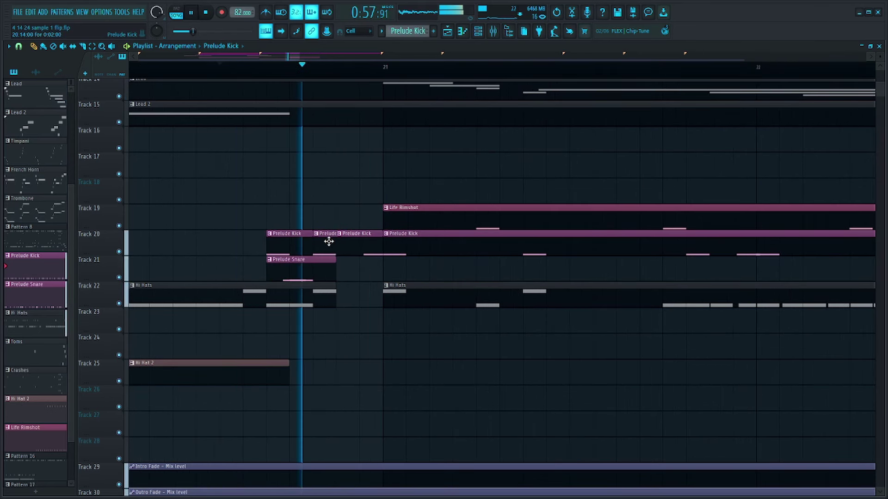
Play the lead-in to bar 21, and move the fill's first Prelude Kick and Prelude Snare clips to 20:11.
scroll(272, 174, down, 3)
click(189, 70)
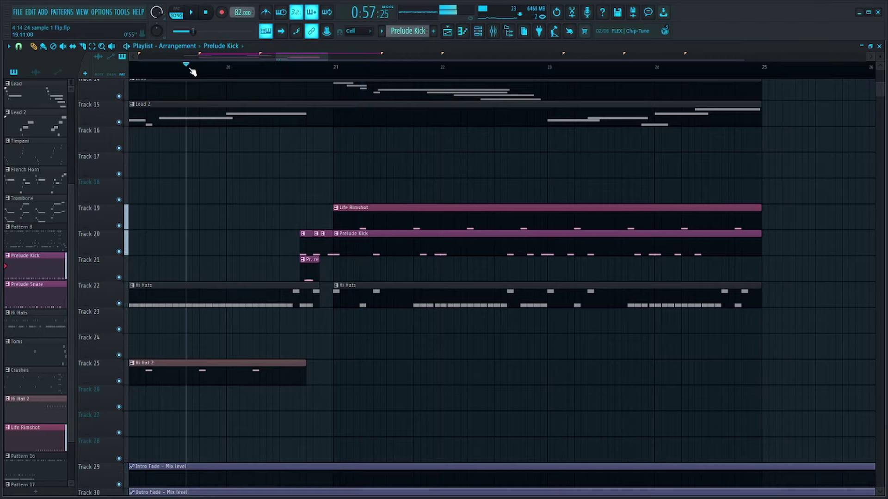
scroll(166, 218, down, 2)
scroll(343, 253, up, 2)
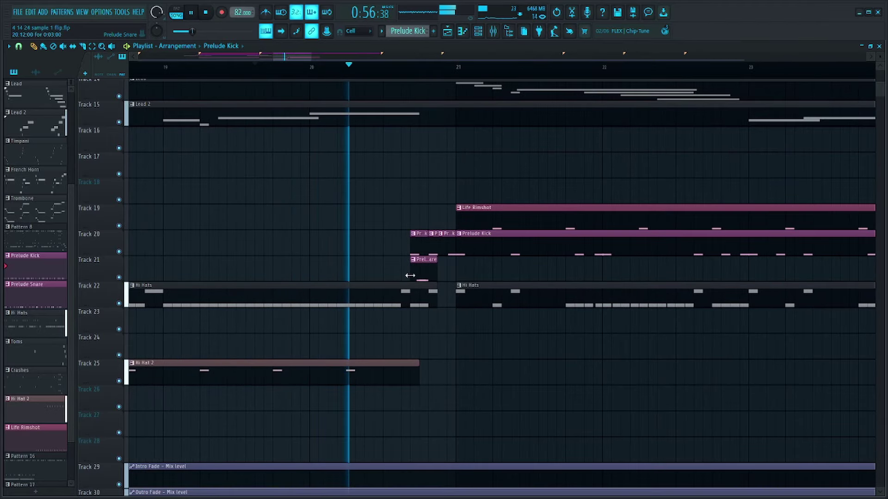
key(space)
scroll(403, 256, up, 3)
drag(430, 236, 447, 269)
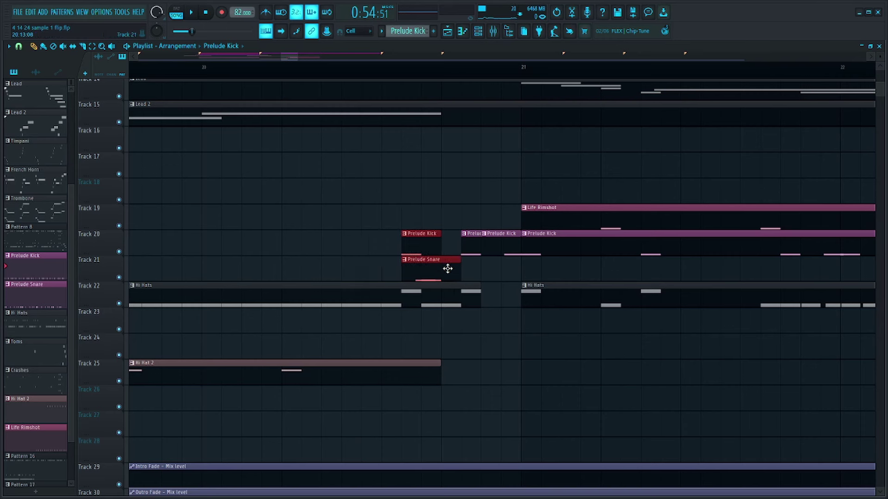
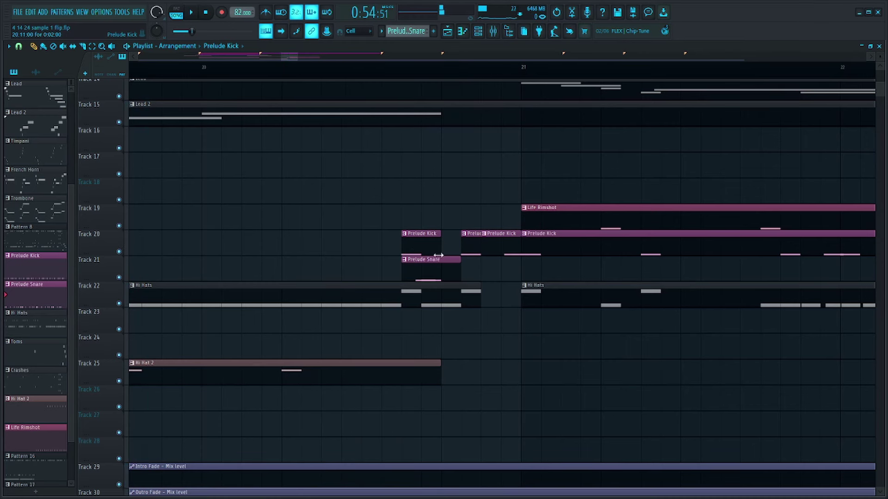
Move the fill's Prelude Snare clip to 20:12 and play the fill through into bar 21.
scroll(525, 275, down, 3)
drag(504, 268, 511, 268)
key(space)
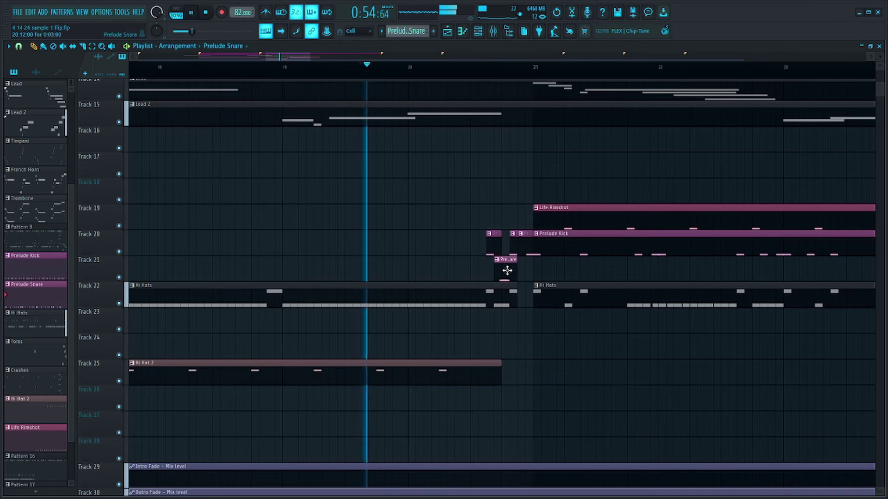
scroll(532, 268, up, 3)
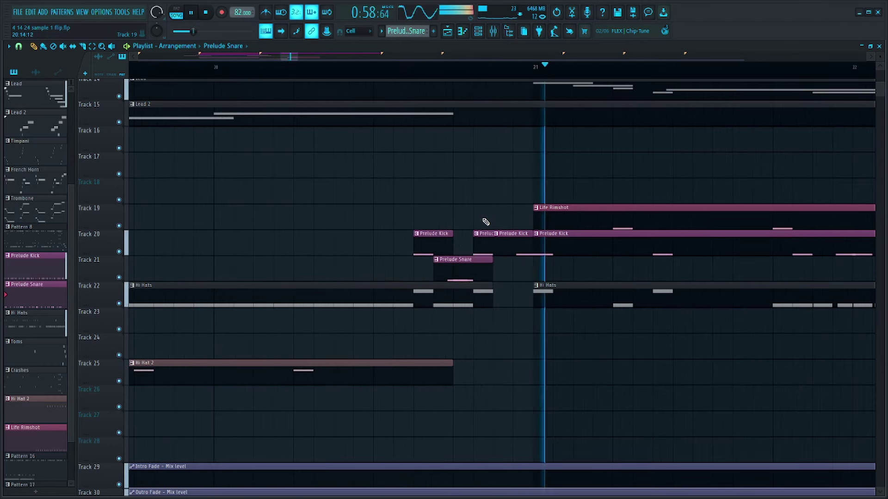
scroll(495, 212, down, 5)
scroll(505, 206, up, 4)
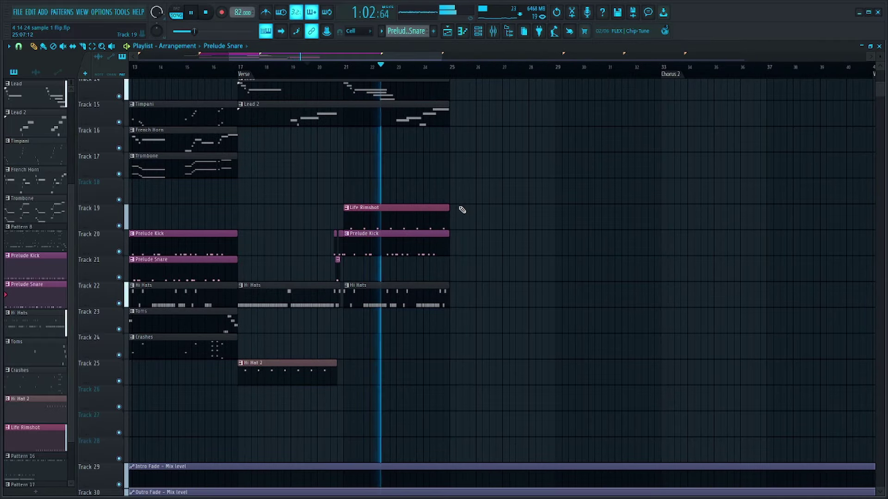
Shorten the Prelude Kick clip starting at bar 21 so it ends shortly before bar 24.
click(447, 254)
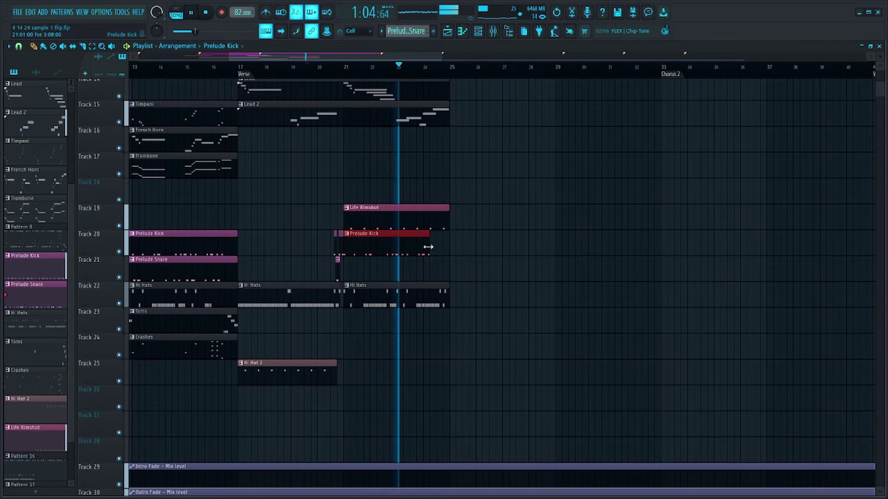
drag(450, 252, 426, 253)
key(space)
scroll(377, 248, down, 3)
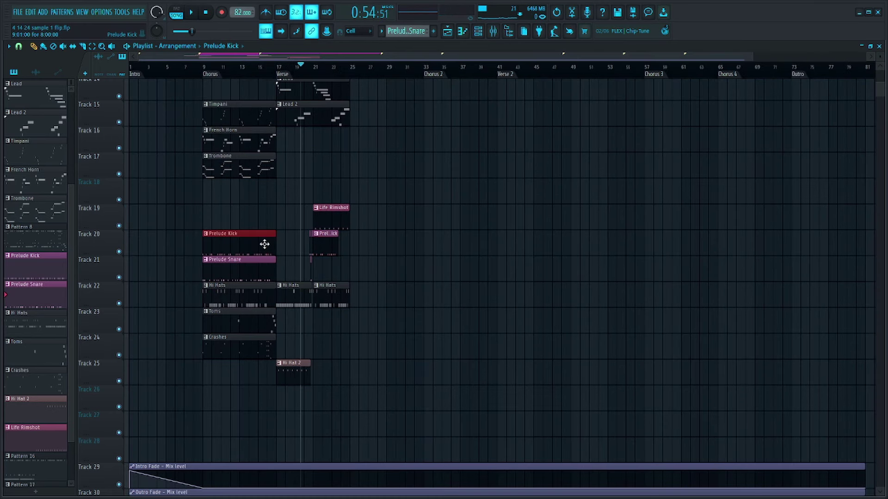
Copy the chorus Prelude Kick clip, trim it to its closing section and place it on Track 20 to end at bar 25.
drag(264, 244, 379, 315)
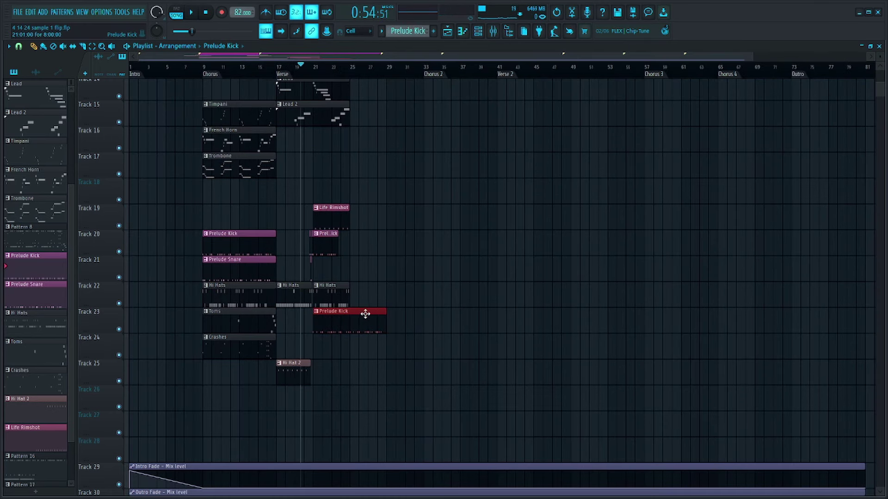
scroll(324, 323, up, 5)
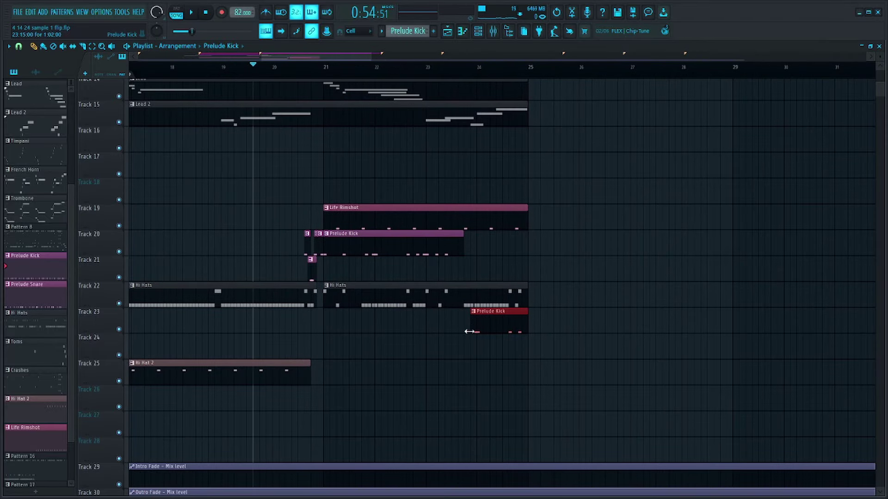
drag(485, 331, 493, 244)
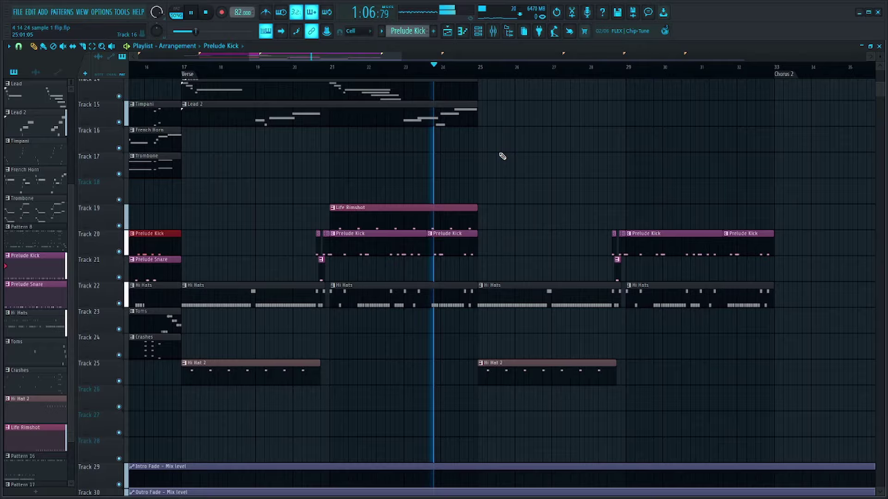
Play the end of the verse, split the Prelude Kick clip after bar 24, and add a short Prelude Snare clip on Track 21.
scroll(499, 154, down, 4)
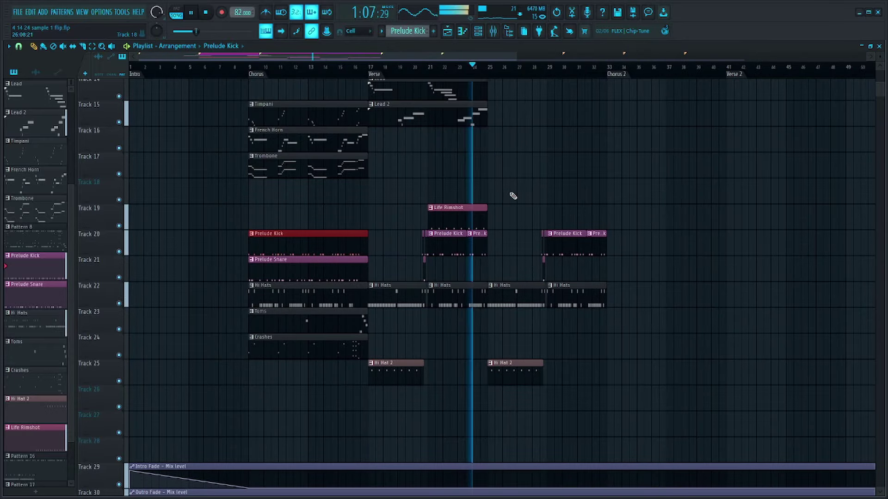
scroll(521, 196, up, 5)
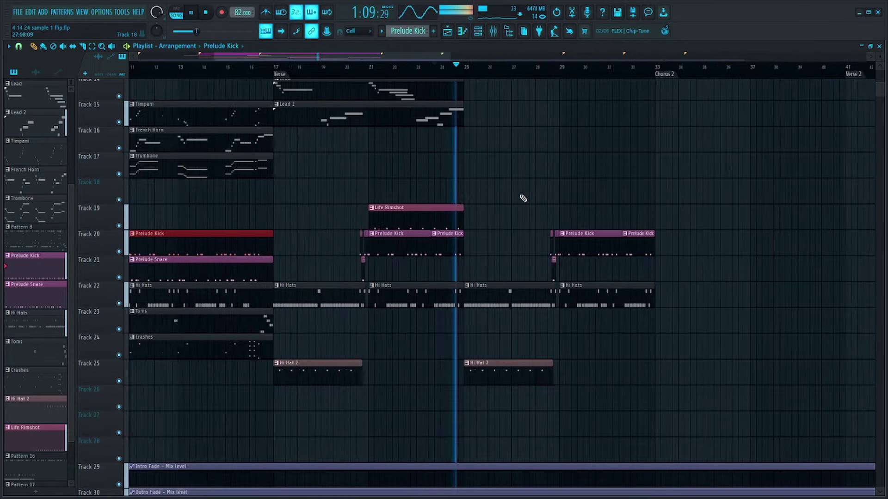
key(space)
drag(418, 255, 388, 271)
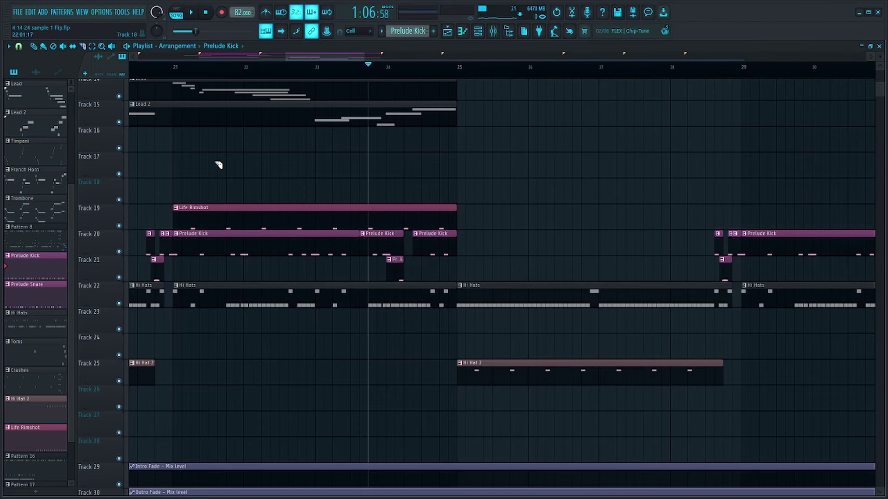
Replace the short Prelude Snare clip near bar 24 with a Prelude Kick clip filling the gap on Track 20.
scroll(377, 237, up, 3)
key(space)
drag(411, 277, 464, 251)
key(space)
scroll(601, 215, down, 5)
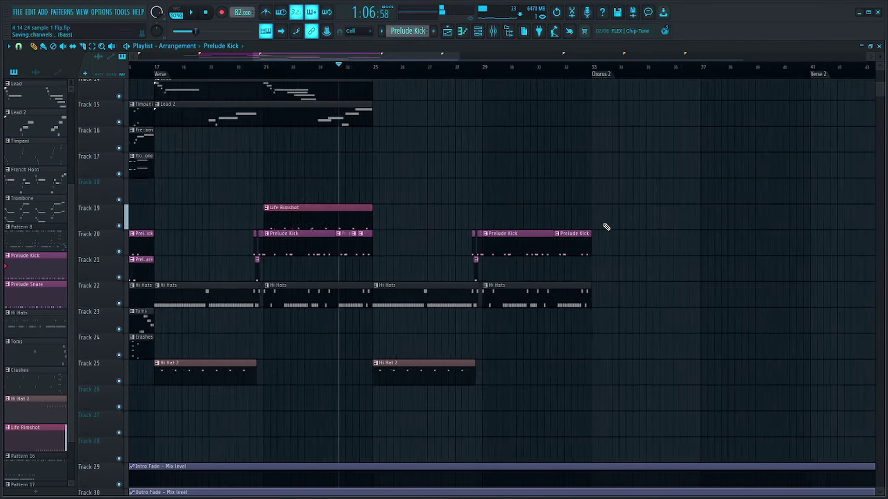
Delete the duplicated drum clips between bars 25 and 33 on Tracks 20, 21, 22 and 25.
drag(605, 203, 288, 397)
key(Delete)
scroll(353, 214, down, 3)
drag(353, 205, 297, 337)
key(ctrl+b)
scroll(283, 317, up, 2)
scroll(305, 297, down, 3)
Copy the chorus Prelude Kick and Hi Hats clips to bars 25 to 33 and play the transition into bar 25.
drag(247, 205, 233, 258)
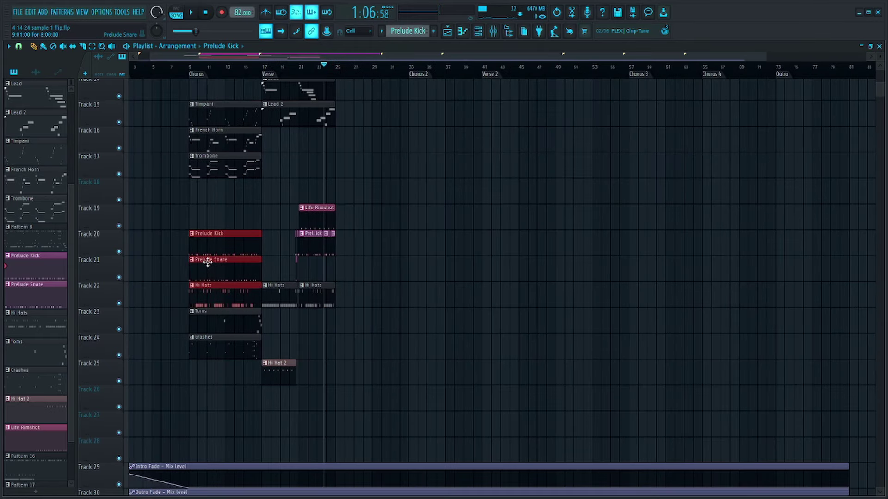
drag(260, 247, 356, 247)
key(space)
scroll(356, 248, up, 3)
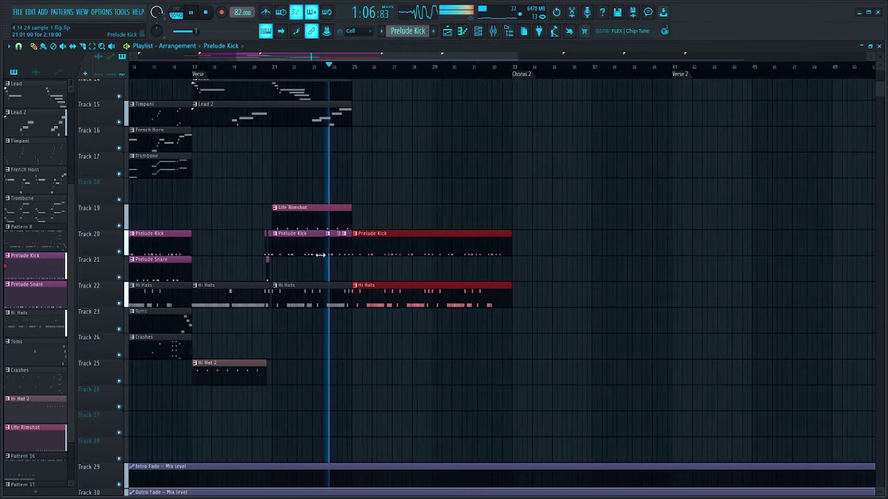
Duplicate the Life Rimshot clip twice on Track 19 to fill bars 25 to 33.
drag(359, 205, 324, 225)
key(ctrl+b)
key(ctrl+b)
scroll(284, 312, down, 2)
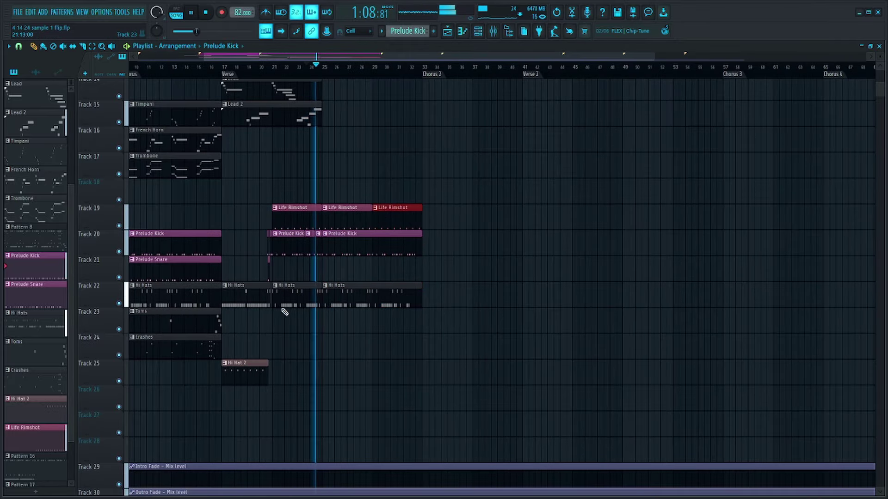
scroll(358, 300, up, 3)
drag(491, 181, 490, 291)
scroll(401, 272, up, 3)
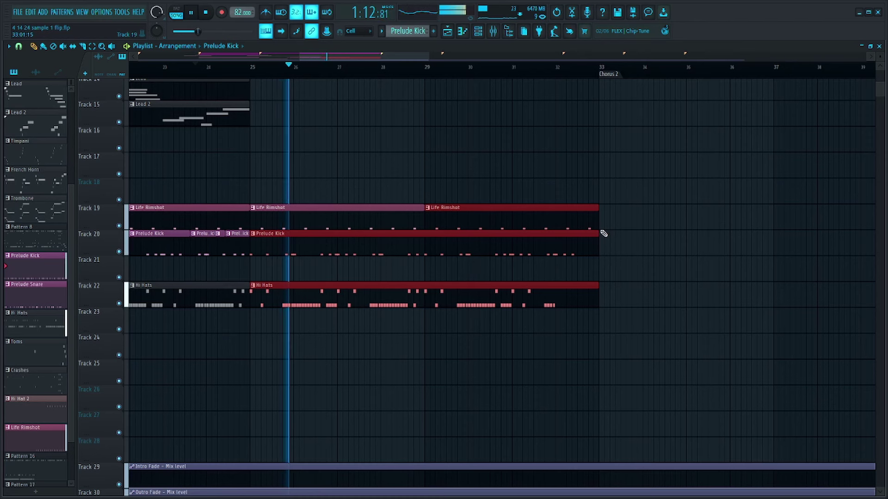
drag(598, 245, 436, 245)
key(ctrl+z)
click(549, 210)
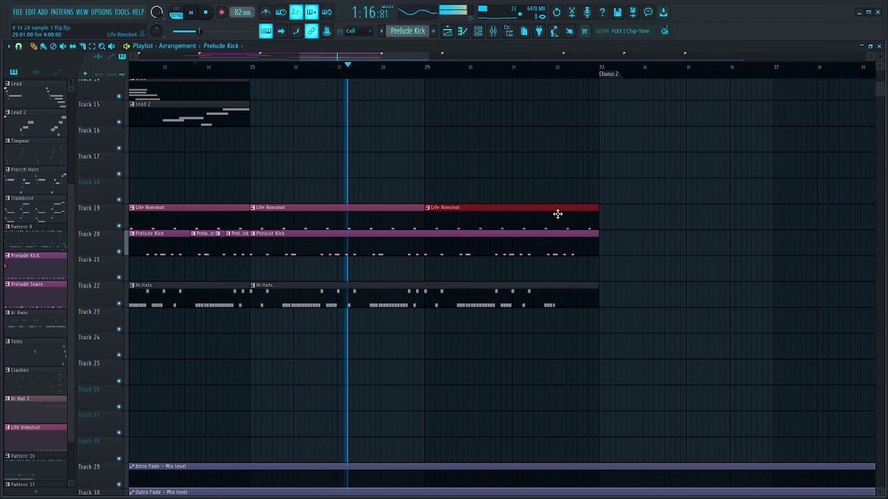
Replace the Prelude Kick's last four bars with a duplicate of its bars 25 to 29, and end the rimshot, kick and hi-hat clips at bar 31.
drag(596, 237, 424, 252)
key(ctrl+z)
click(598, 286)
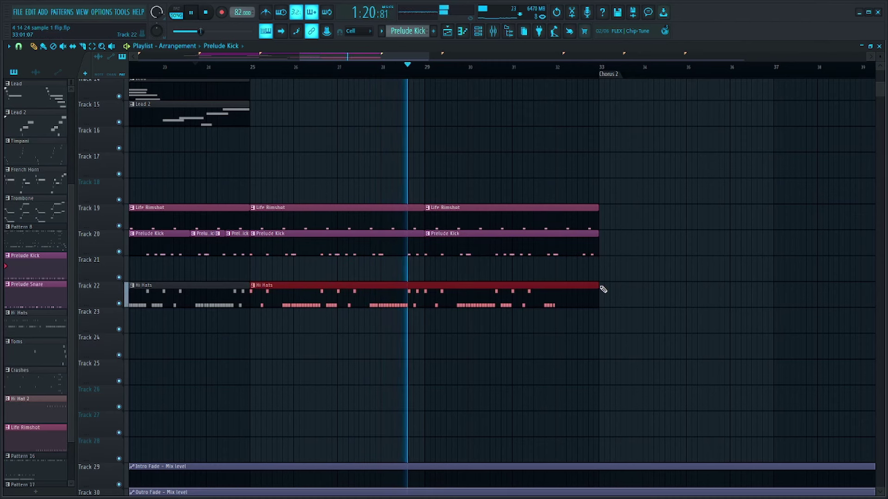
drag(597, 286, 511, 285)
drag(568, 250, 514, 229)
key(space)
Copy the verse's opening Hi Hats and Hi Hat 2 clips to bar 31 and trim them to end at bar 33.
scroll(460, 254, down, 5)
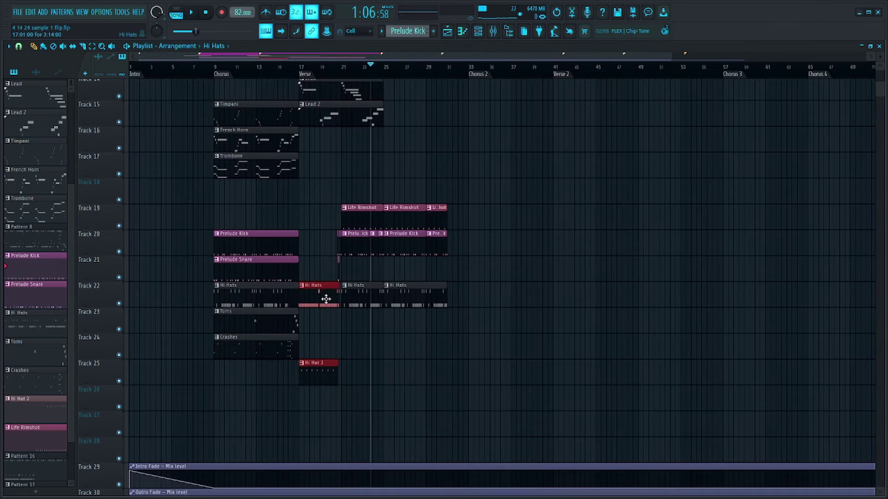
drag(445, 299, 470, 300)
key(space)
scroll(467, 282, up, 4)
click(466, 263)
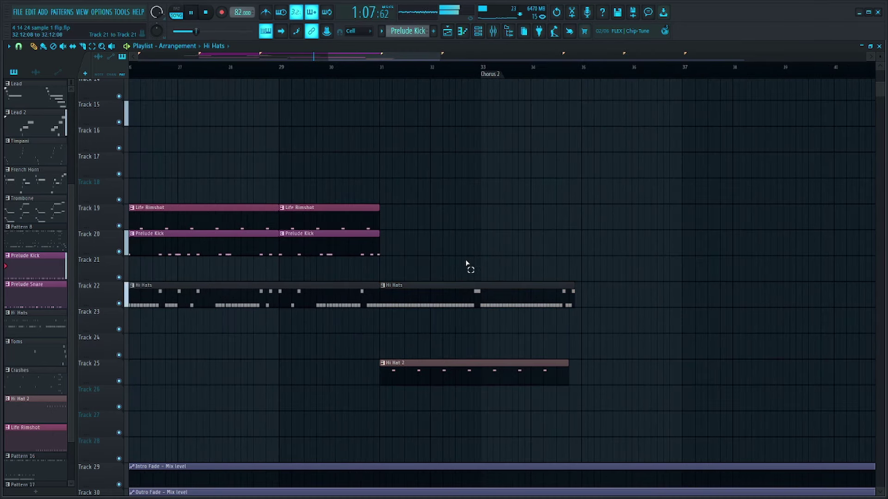
drag(571, 283, 558, 384)
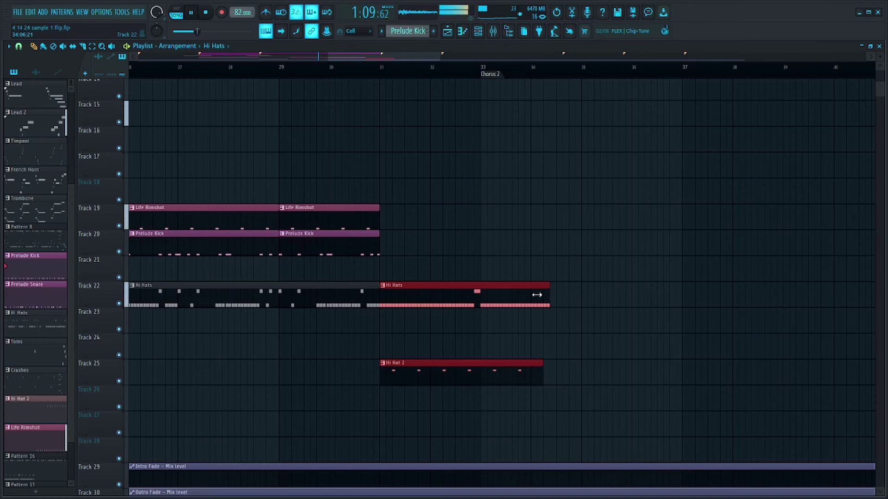
drag(537, 295, 480, 295)
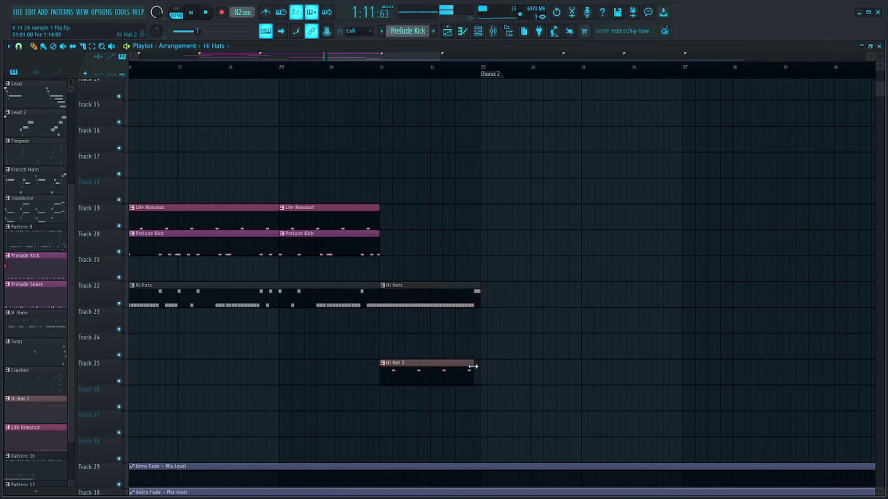
Play the transition into bar 31 and trim the end of the last Prelude Kick clip to just before bar 31.
click(351, 71)
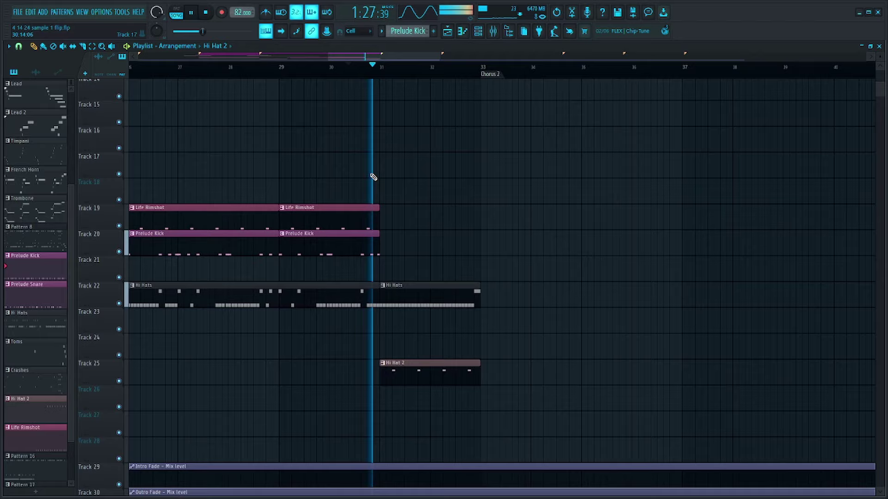
scroll(373, 177, up, 3)
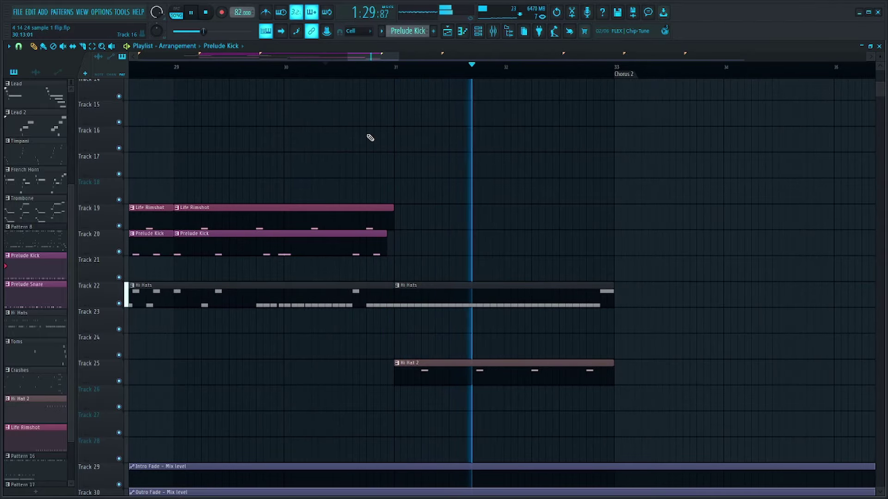
Duplicate the verse's melodic clips, including Rhodes, Lead and Lead 2, into bars 25 to 33.
scroll(446, 148, down, 5)
scroll(362, 171, up, 3)
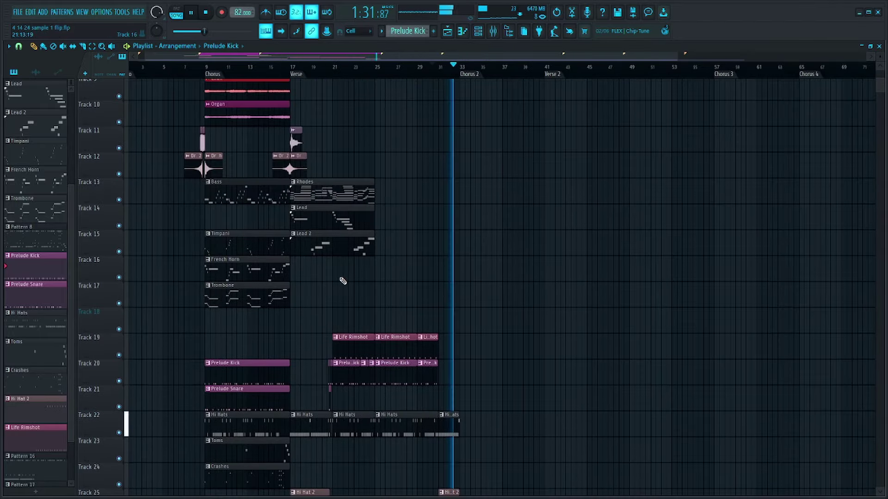
scroll(341, 281, up, 2)
drag(341, 282, 356, 170)
key(space)
key(ctrl+b)
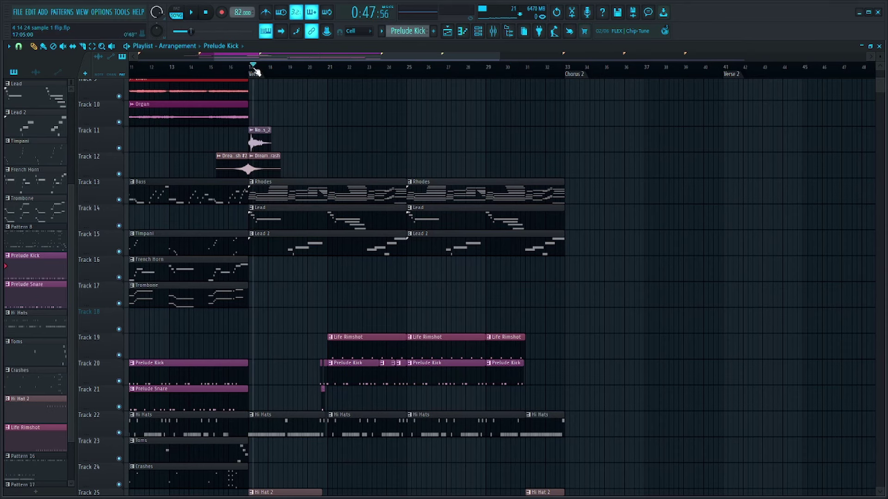
Play the verse from bar 17 and examine which chorus instruments could fill its second half.
key(space)
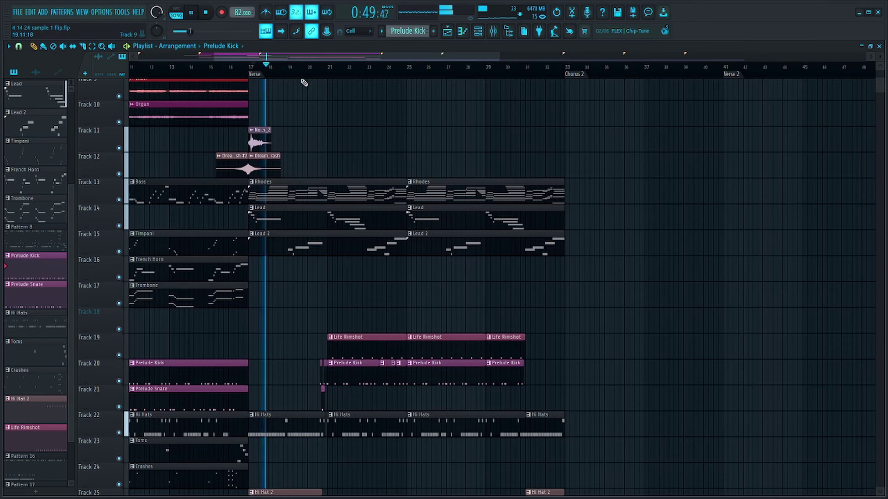
click(291, 67)
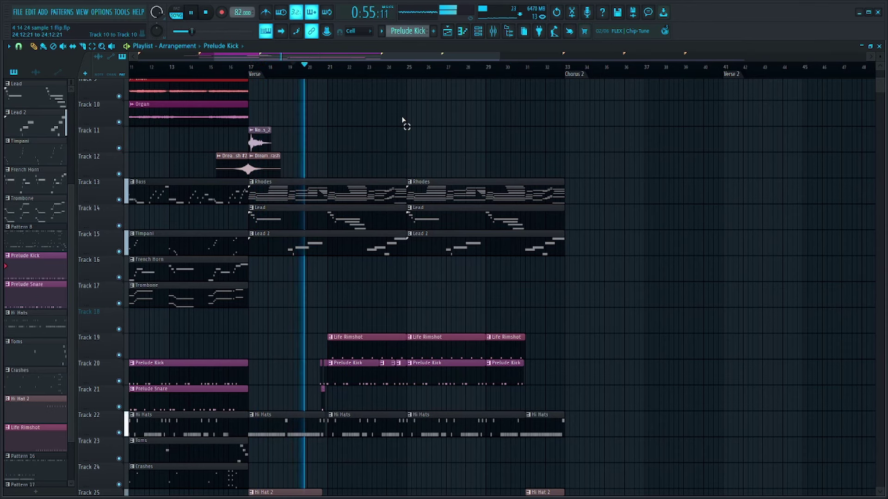
scroll(435, 148, up, 4)
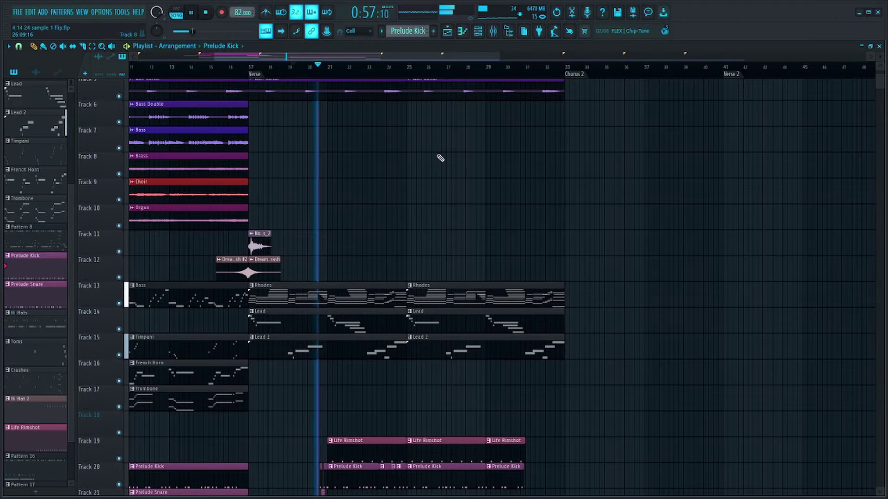
scroll(303, 237, down, 3)
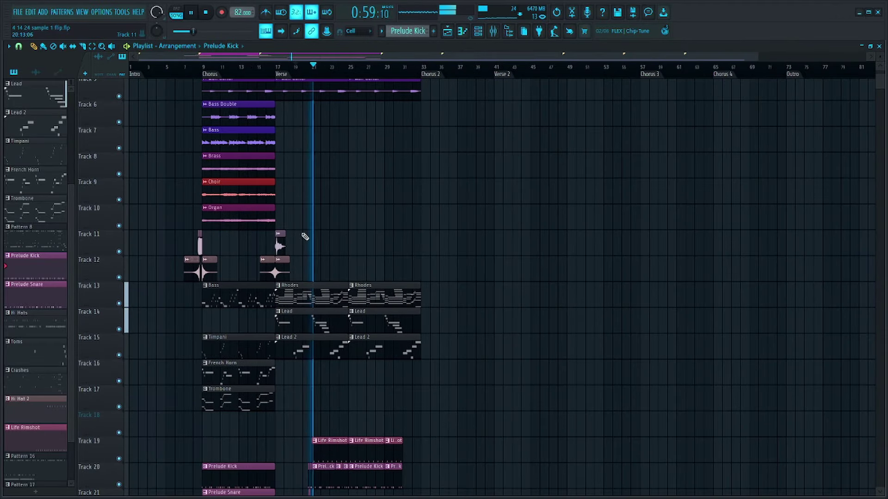
scroll(264, 254, up, 4)
scroll(377, 273, down, 2)
scroll(485, 336, down, 3)
Copy the chorus French Horn clip to bars 25 to 33 on Track 16.
drag(468, 307, 369, 337)
click(279, 319)
drag(278, 319, 491, 332)
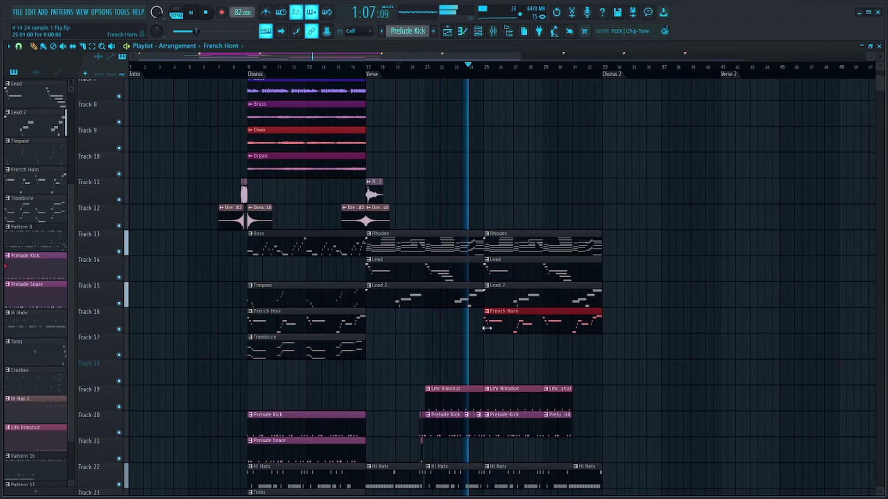
Copy the chorus Bass pattern clip from Track 13 to bar 25 on Track 12 and trim it to end at bar 31.
scroll(462, 305, up, 3)
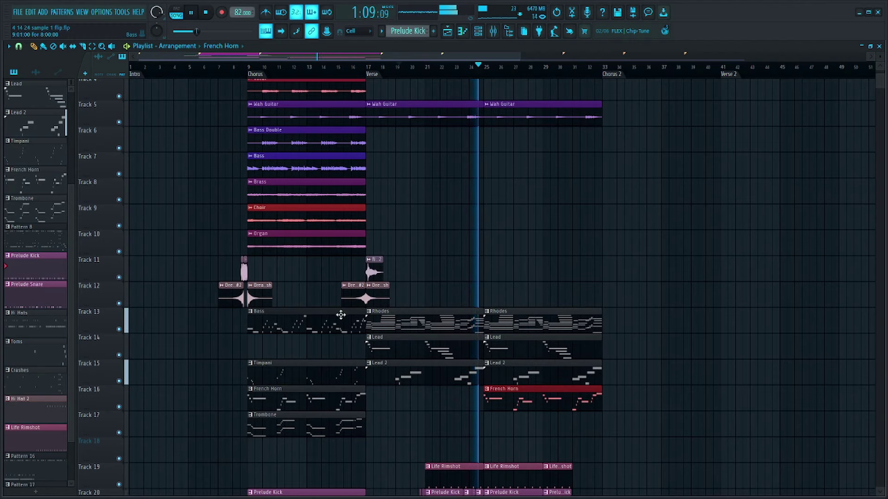
drag(336, 315, 550, 287)
scroll(626, 245, up, 3)
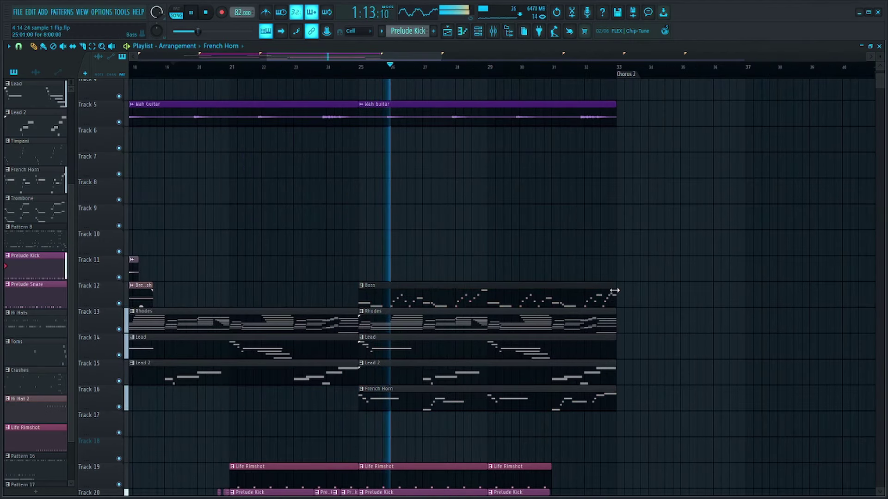
scroll(626, 262, down, 2)
scroll(626, 263, up, 2)
drag(615, 253, 528, 253)
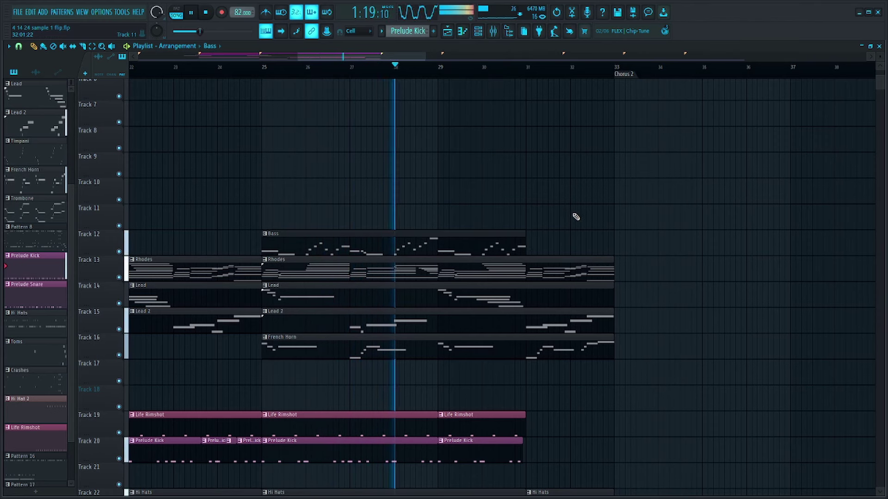
Play through to bar 31 and trim the copied French Horn clip on Track 16 to end at bar 31.
scroll(577, 217, down, 3)
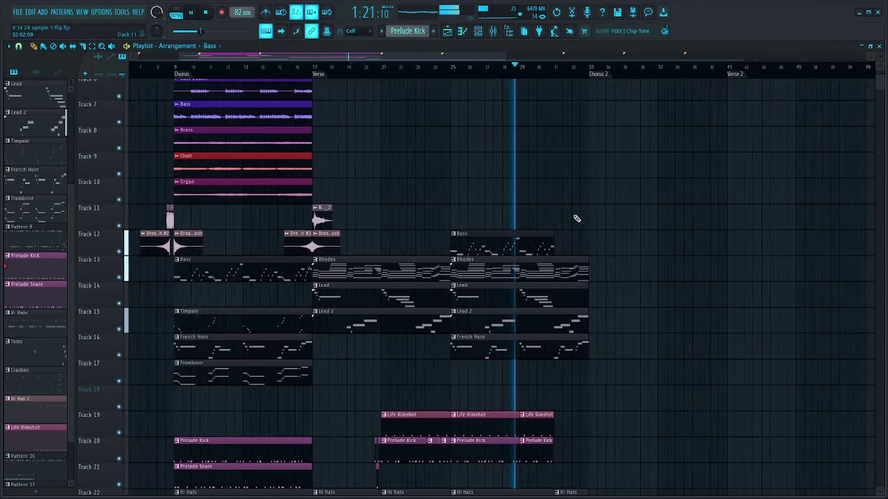
scroll(577, 218, up, 1)
scroll(576, 219, up, 1)
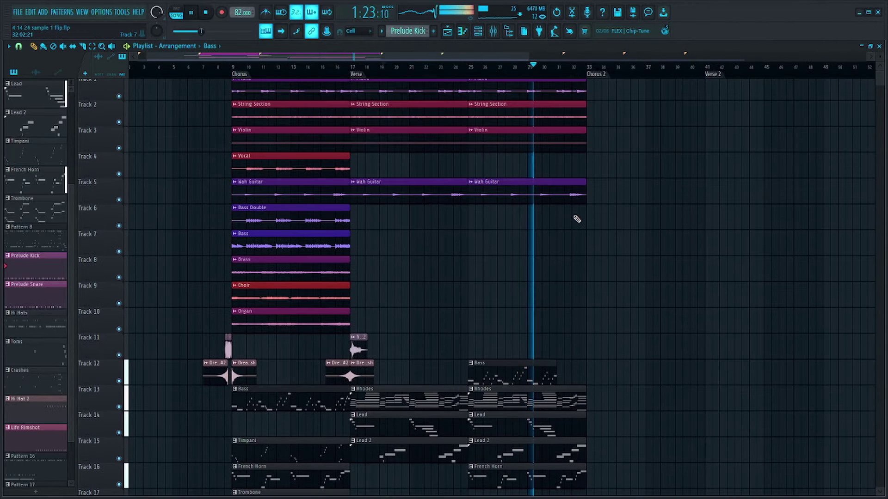
scroll(577, 219, down, 2)
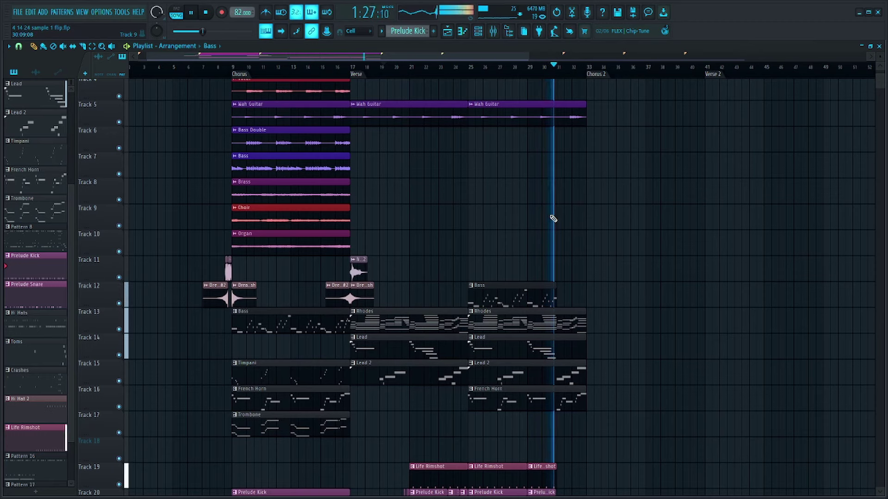
scroll(582, 397, up, 3)
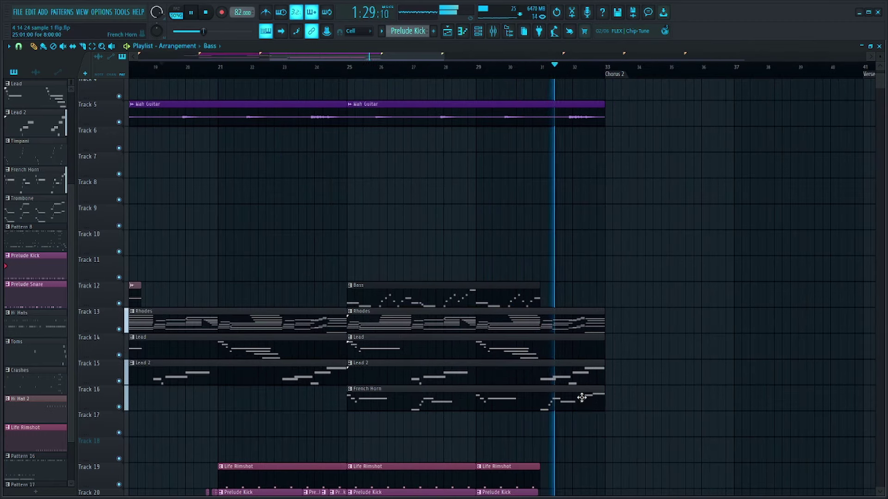
key(space)
scroll(555, 416, down, 1)
scroll(587, 421, up, 2)
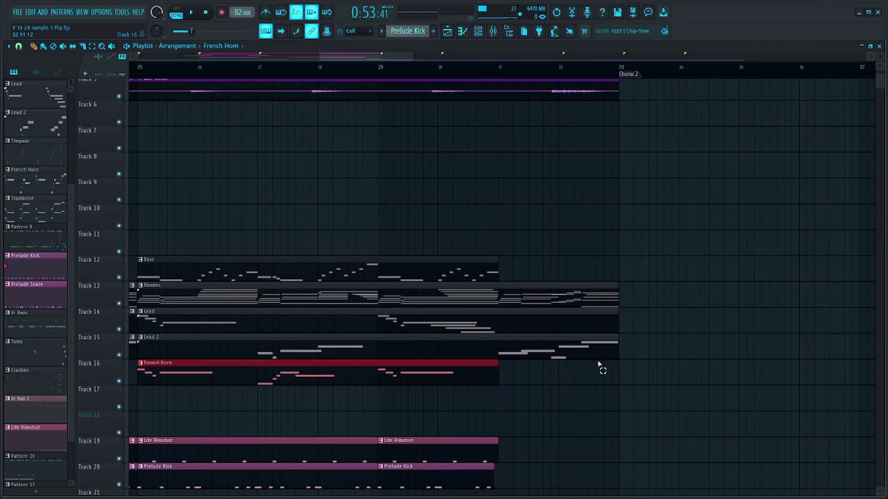
Copy the chorus Bass Double clip to bars 25 to 33 on Track 6 and play that section.
scroll(506, 381, down, 4)
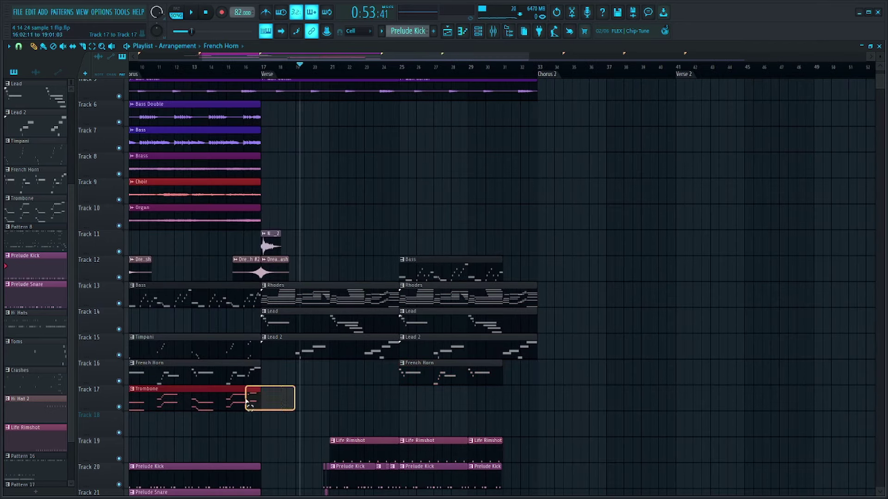
scroll(198, 339, down, 2)
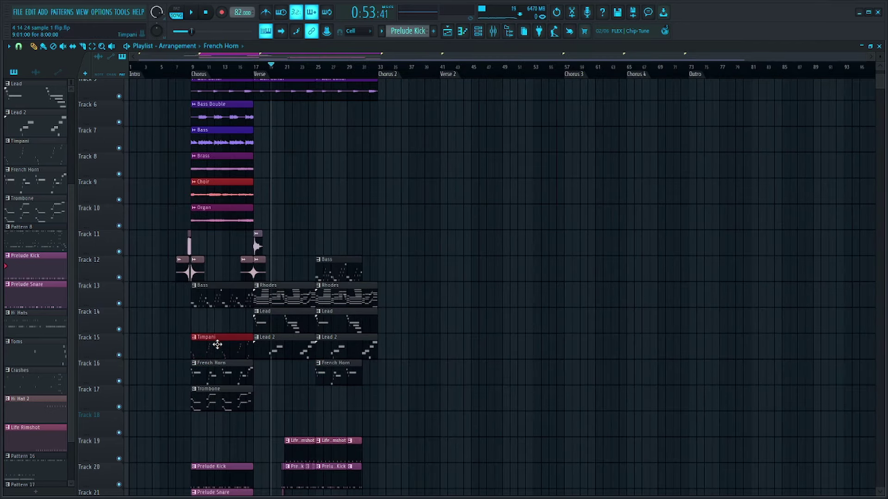
scroll(218, 344, up, 2)
scroll(381, 269, up, 4)
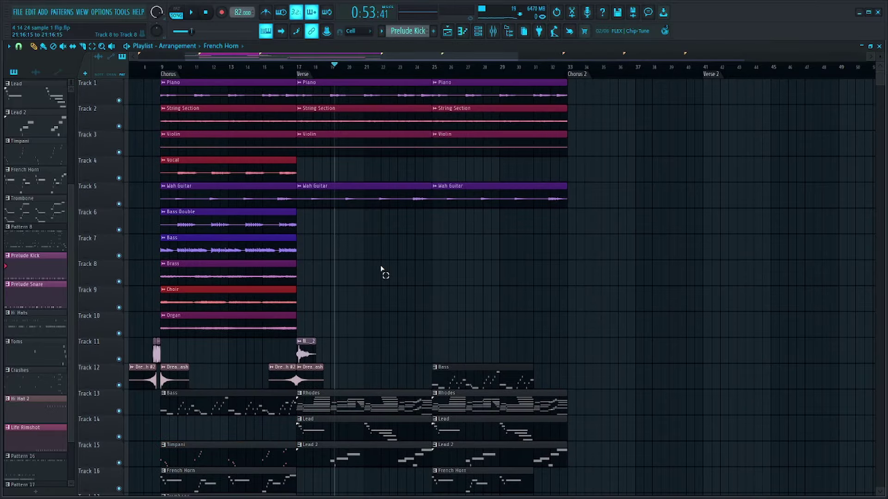
drag(271, 225, 542, 225)
key(space)
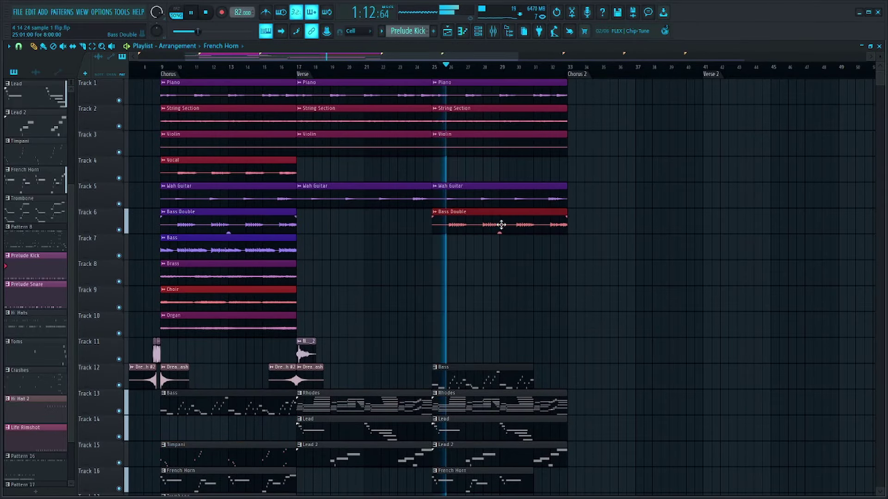
scroll(504, 231, up, 1)
scroll(532, 253, down, 2)
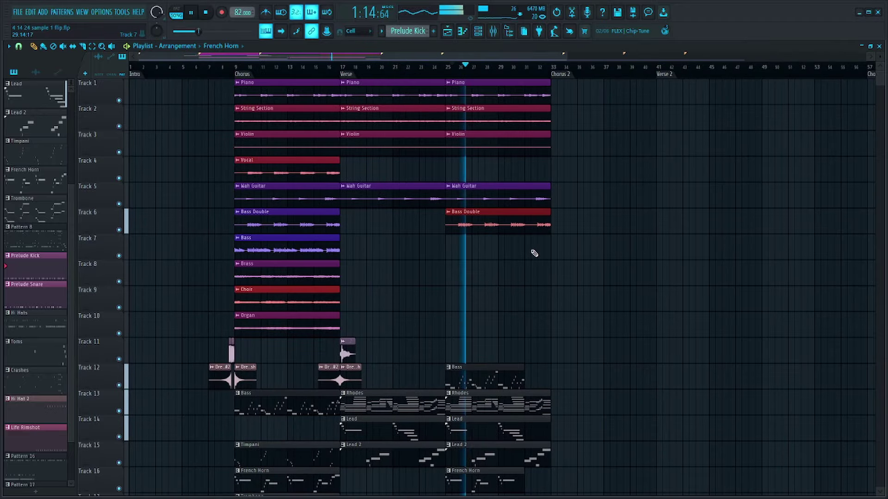
scroll(428, 262, up, 1)
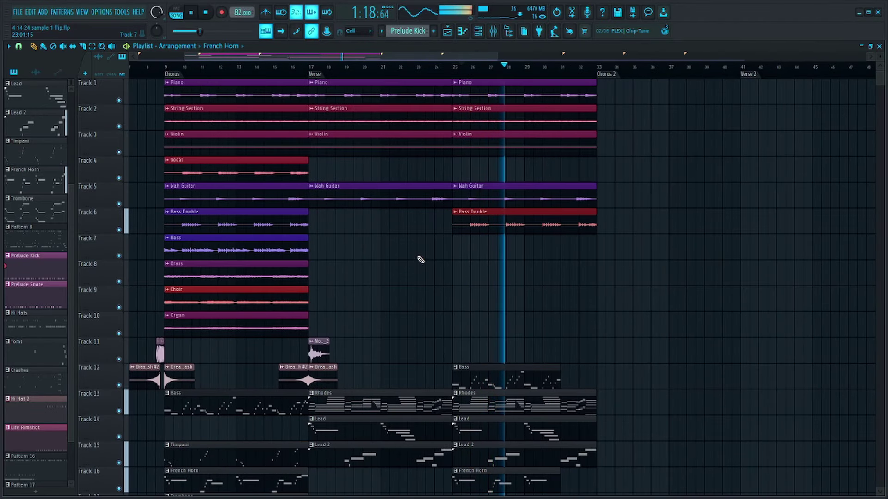
Duplicate the chorus Bass audio clip twice on Track 7 to cover bars 17 to 33.
drag(416, 260, 290, 236)
key(ctrl+b)
key(ctrl+b)
Duplicate the chorus Organ clip twice on Track 10 and delete the copy between bars 17 and 25.
drag(456, 260, 456, 286)
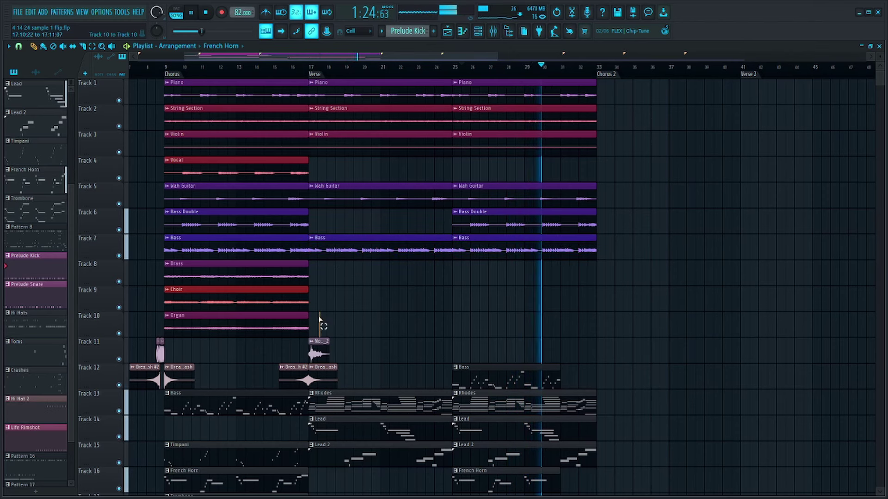
key(ctrl+b)
key(ctrl+b)
right_click(412, 323)
Trim the copied Organ clip on Track 10 to end at bar 31 and cut away its opening bars.
scroll(505, 337, up, 2)
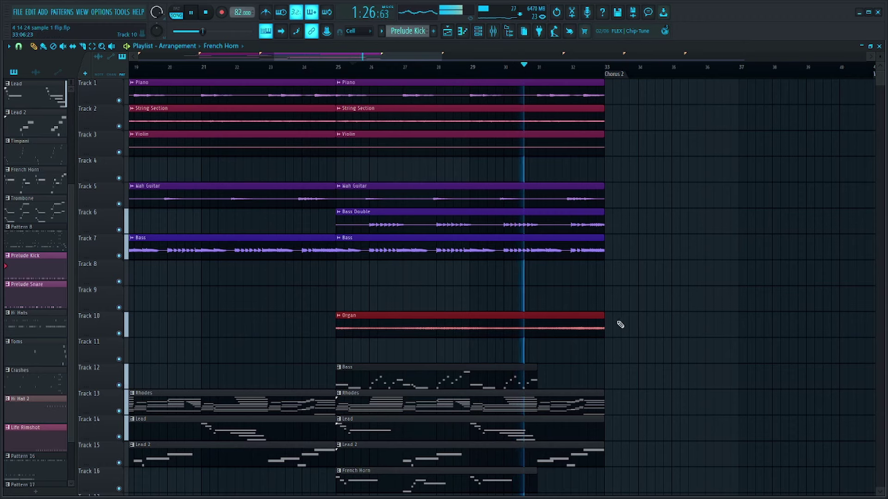
key(space)
drag(605, 314, 552, 320)
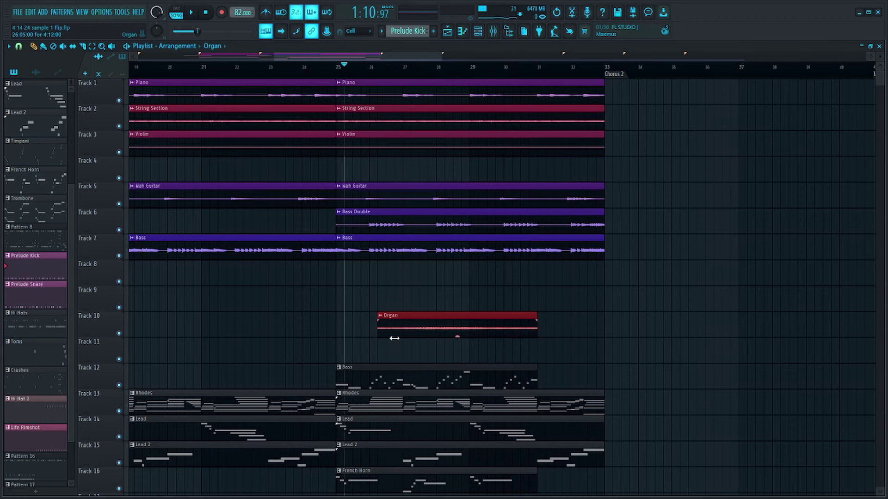
drag(394, 338, 471, 337)
scroll(470, 336, down, 3)
scroll(297, 396, down, 4)
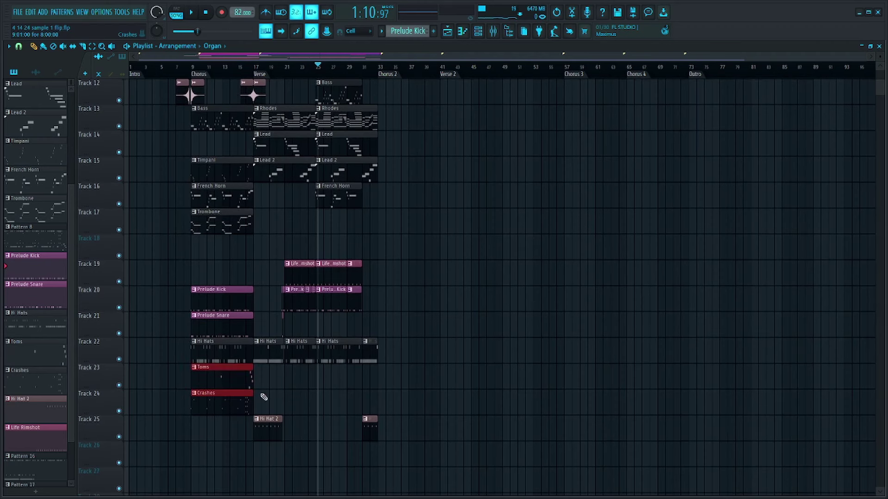
Place a Crashes clip at bar 29 on Track 24 and shorten it to just over one bar while playing the section.
scroll(366, 403, up, 3)
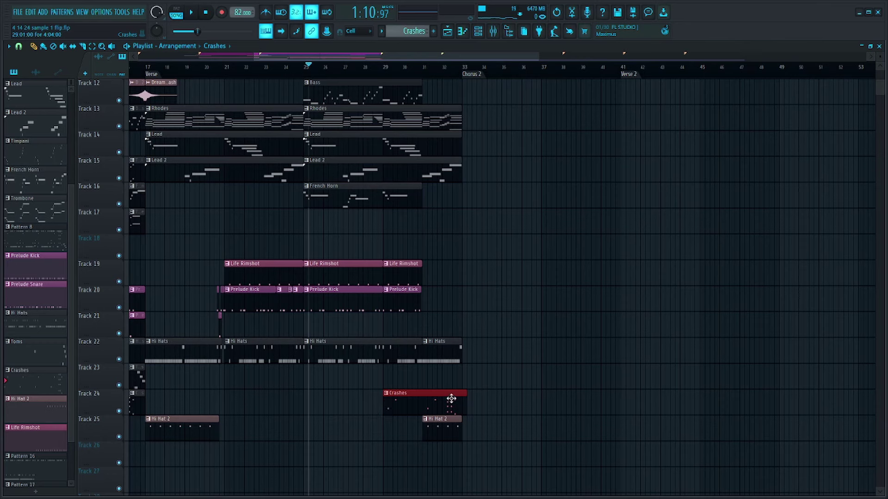
scroll(417, 396, up, 2)
key(space)
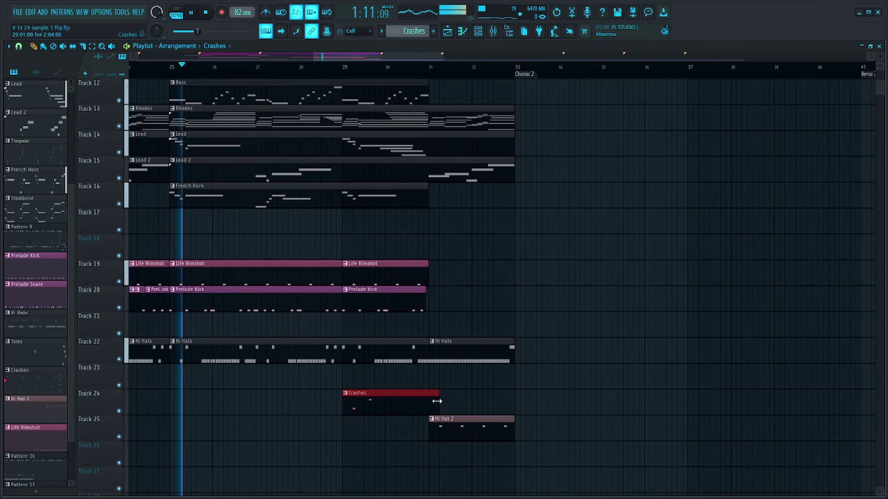
click(336, 69)
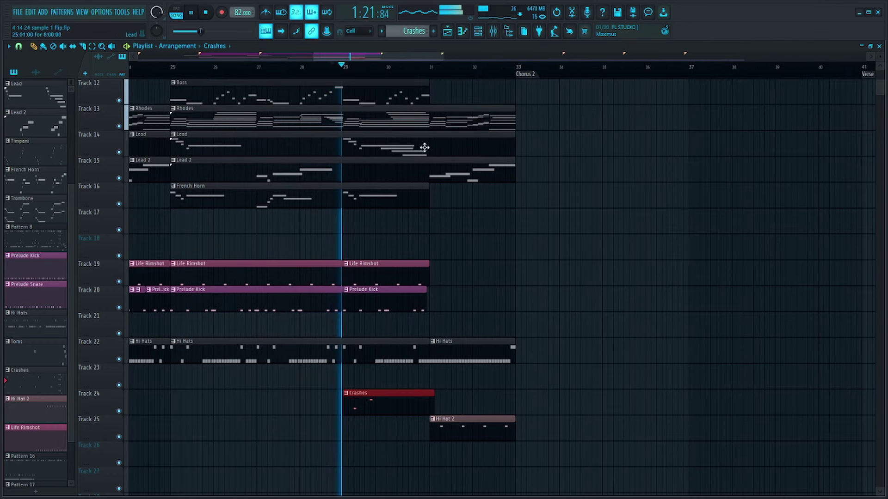
scroll(371, 409, up, 1)
scroll(370, 408, up, 2)
key(space)
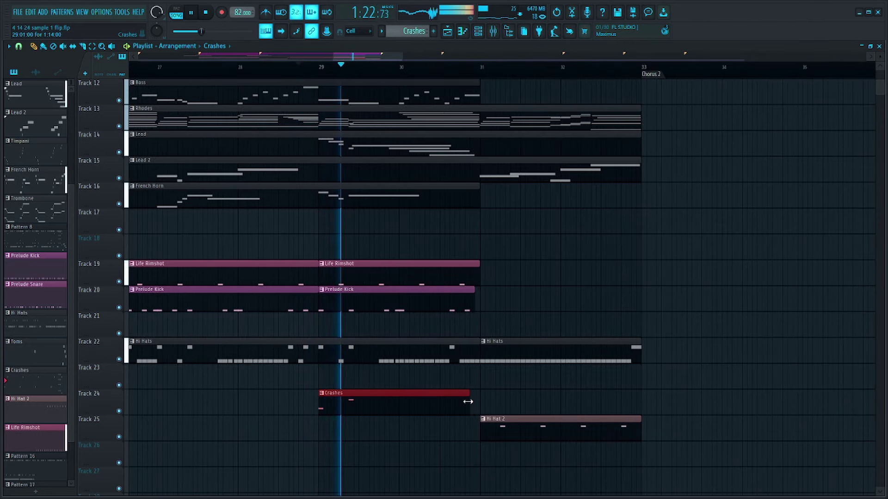
drag(469, 405, 411, 406)
Duplicate the chorus Brass clip twice on Track 8 and delete the copy between bars 17 and 25.
scroll(475, 391, down, 3)
scroll(498, 272, up, 4)
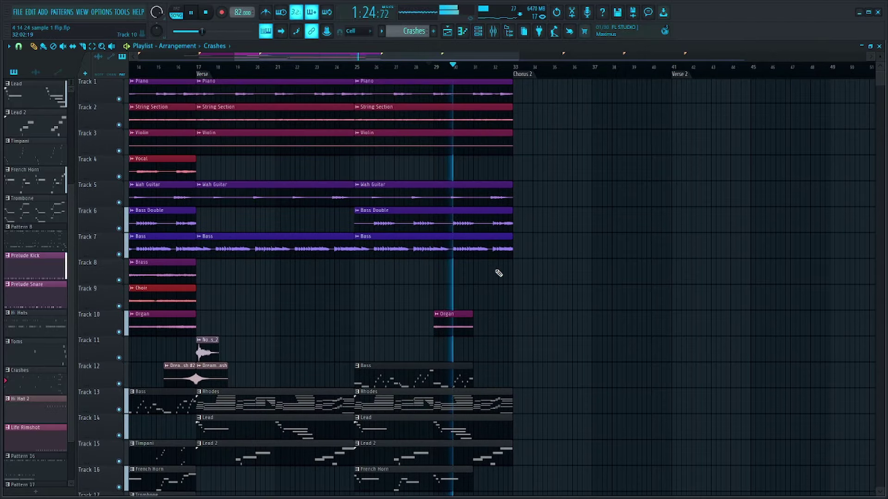
scroll(301, 317, down, 2)
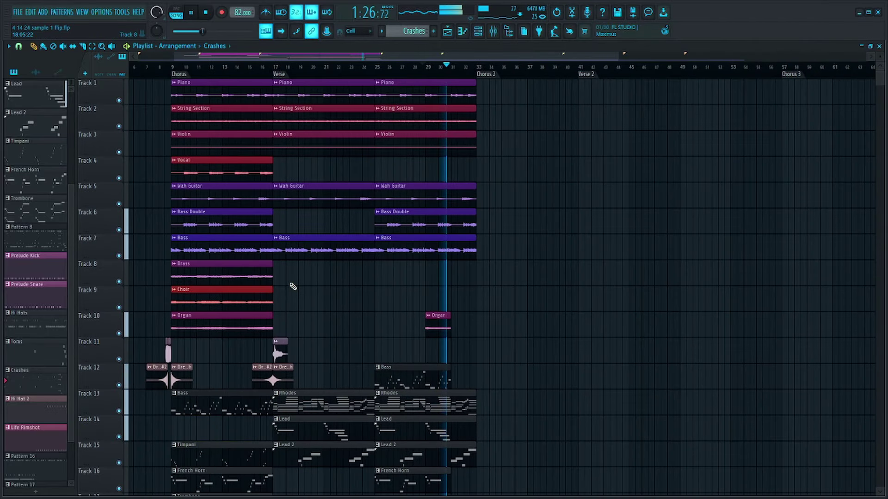
key(space)
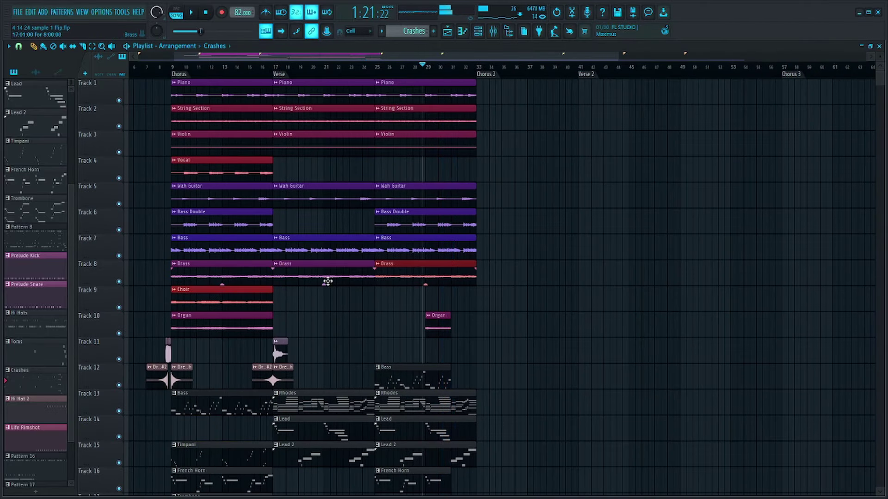
drag(327, 280, 428, 281)
Trim the copied Brass clip on Track 8 to cover only bars 29 to 31.
scroll(449, 282, up, 4)
drag(258, 278, 386, 276)
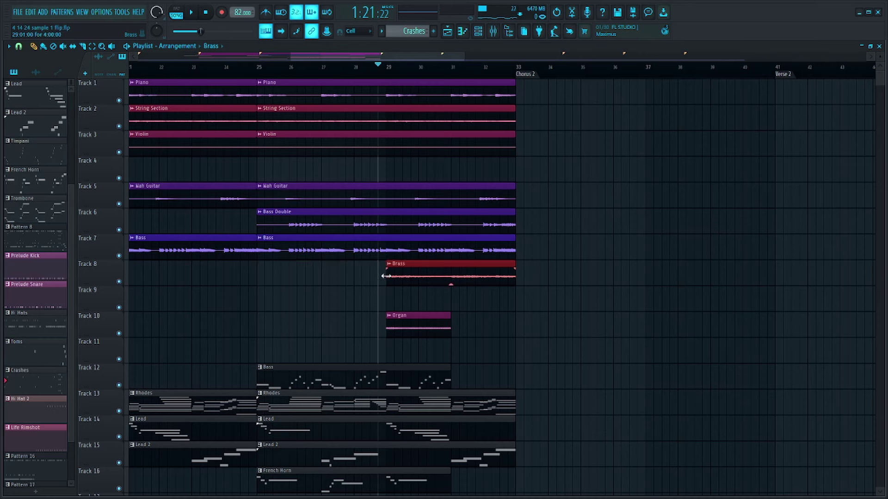
key(space)
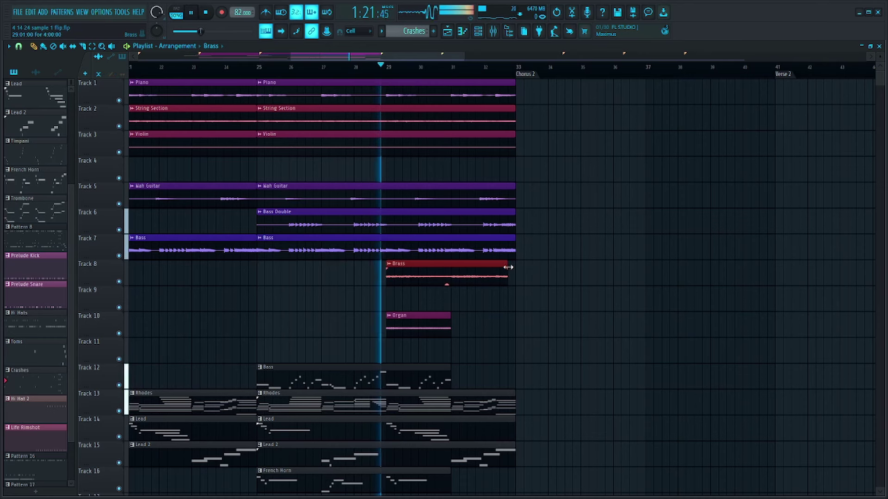
drag(516, 265, 451, 266)
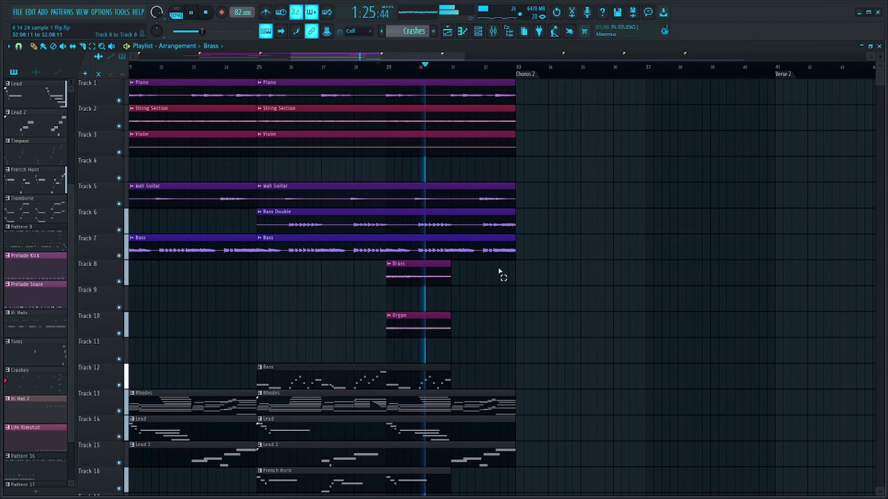
Trim the second-verse-half Bass Double and Bass clips on Tracks 6 and 7 to end at bar 31, and play that section.
scroll(504, 272, up, 1)
drag(504, 272, 424, 224)
key(space)
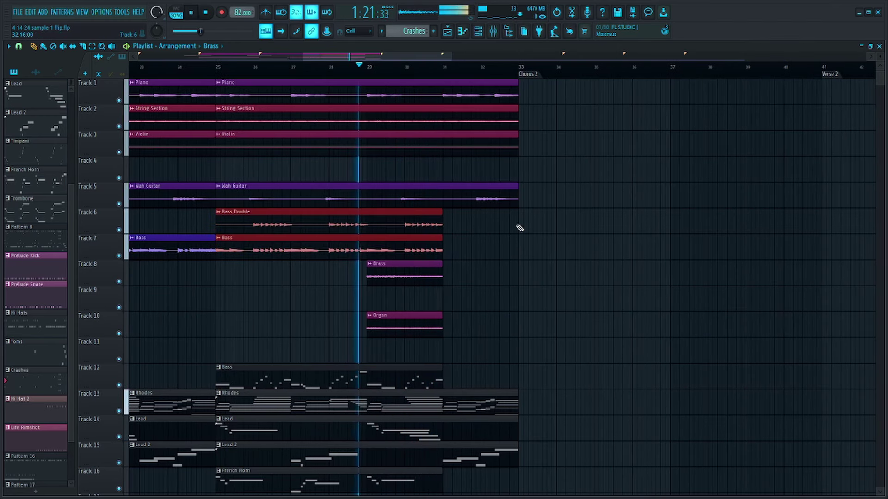
key(space)
click(436, 74)
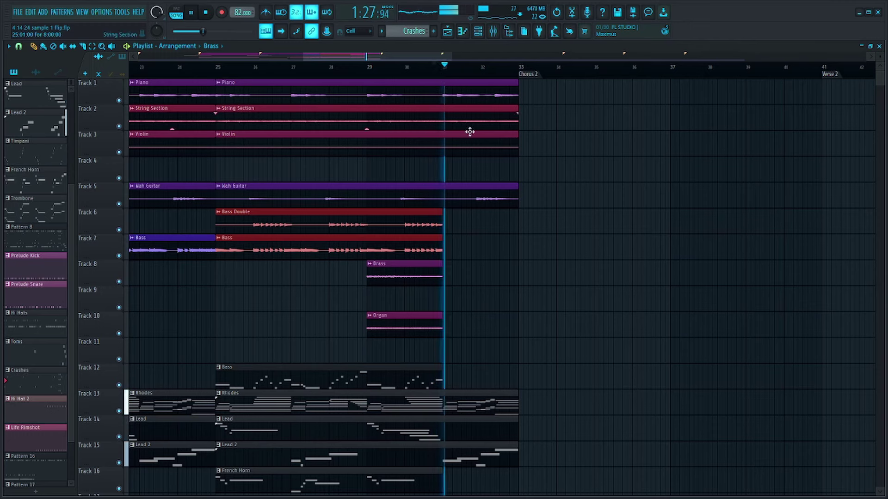
drag(521, 123, 505, 139)
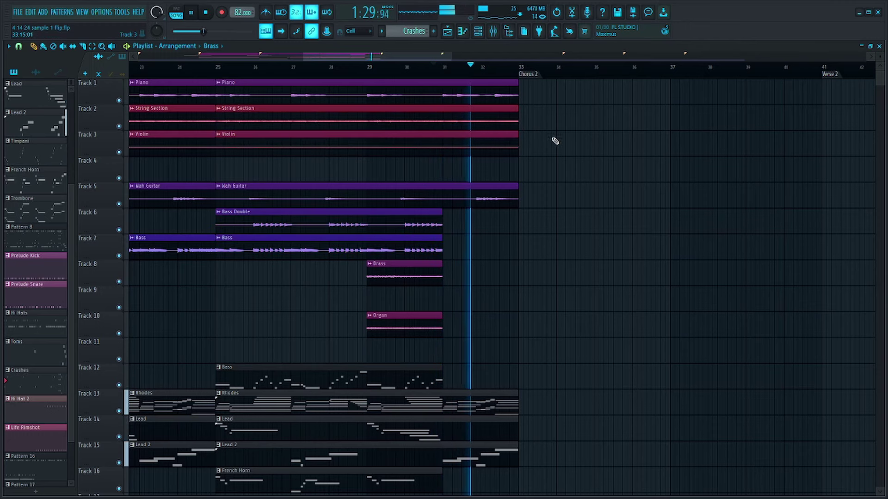
scroll(552, 221, down, 3)
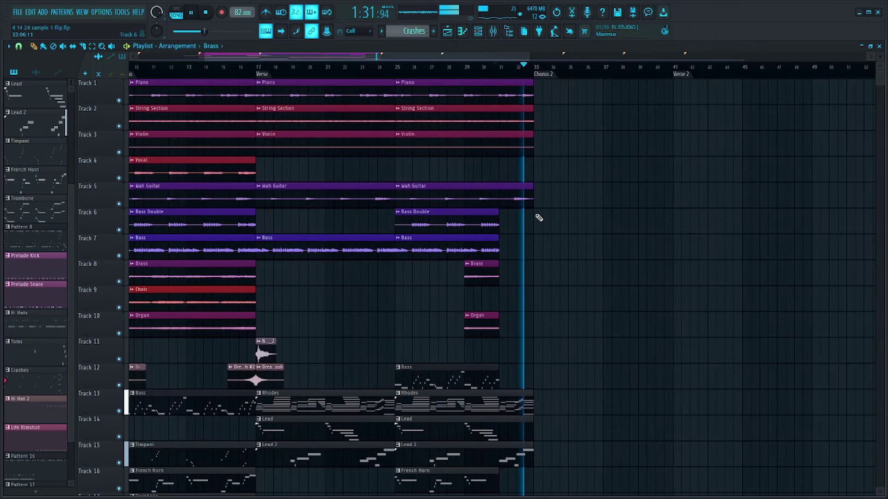
Trim the first verse Violin clip on Track 3 to start at bar 21 and play from the Verse marker.
key(space)
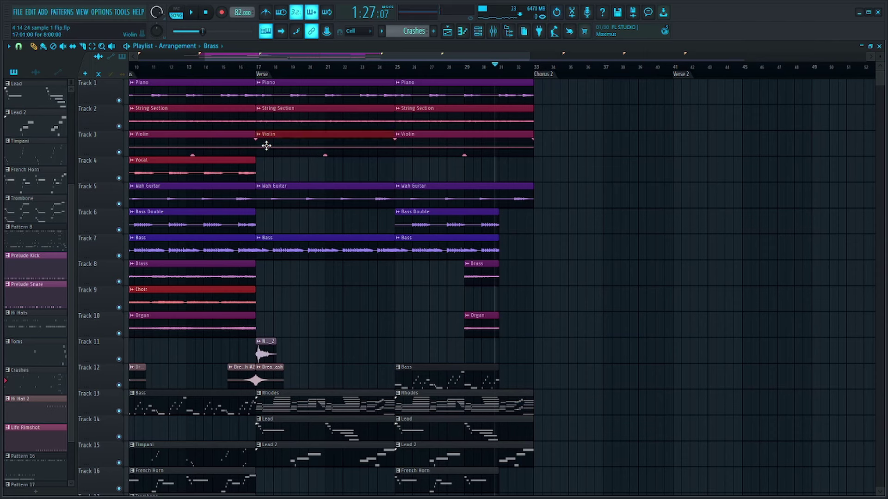
click(261, 69)
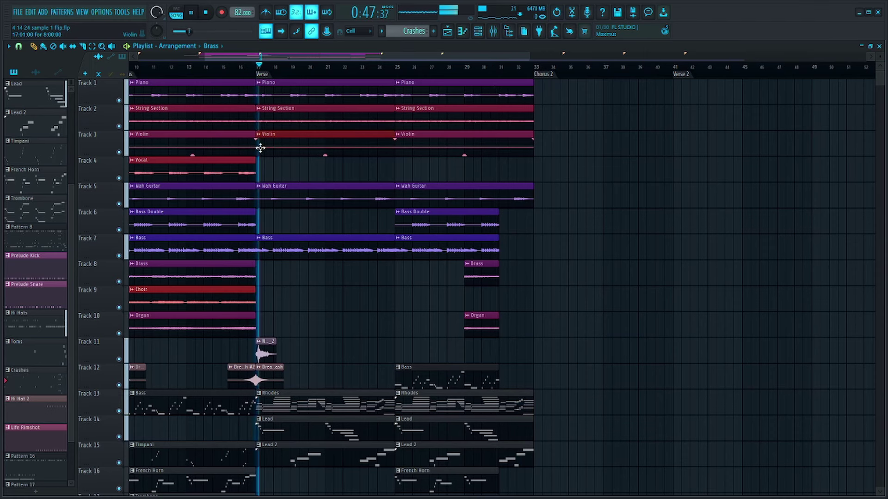
key(space)
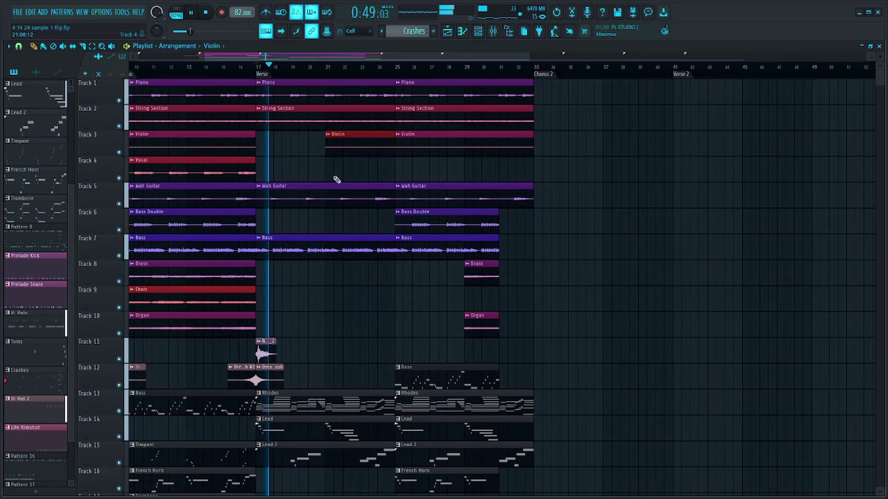
Play through the verse from bars 17, 21, 25 and 29, checking the sample stems and drum patterns together.
scroll(335, 179, down, 1)
scroll(332, 178, up, 1)
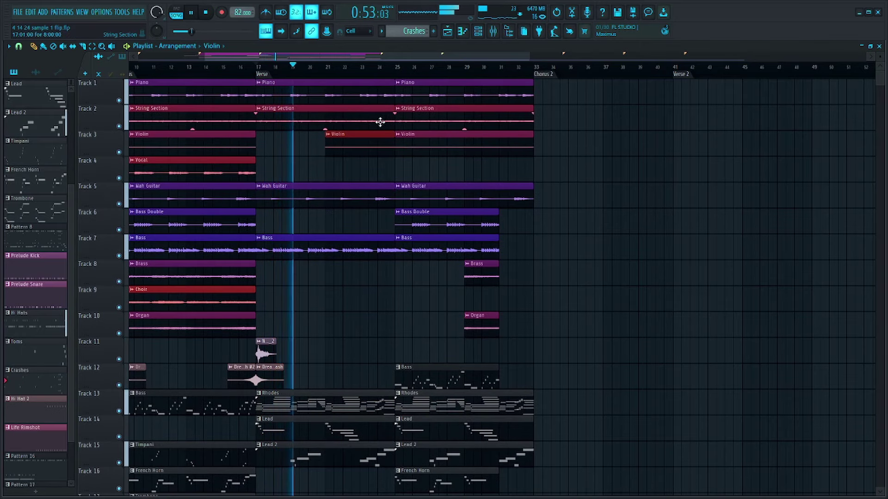
click(327, 72)
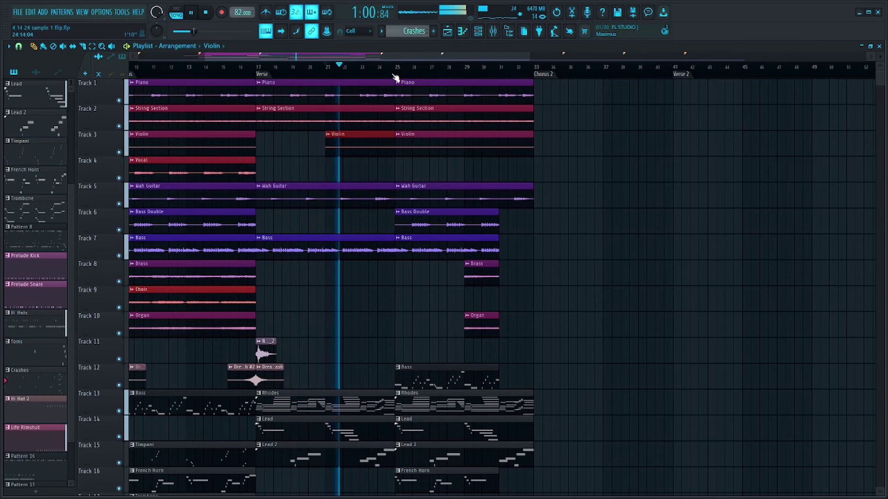
click(396, 69)
scroll(495, 176, down, 6)
ctrl+scroll(587, 192, up, 3)
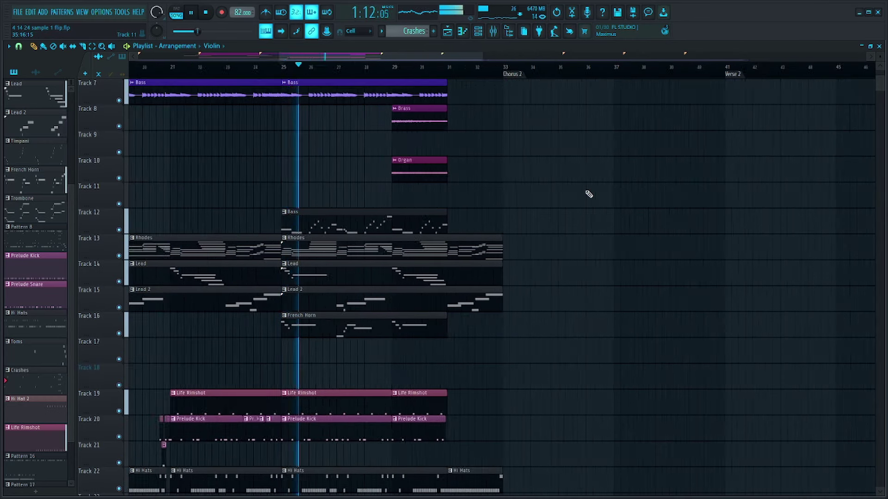
click(324, 67)
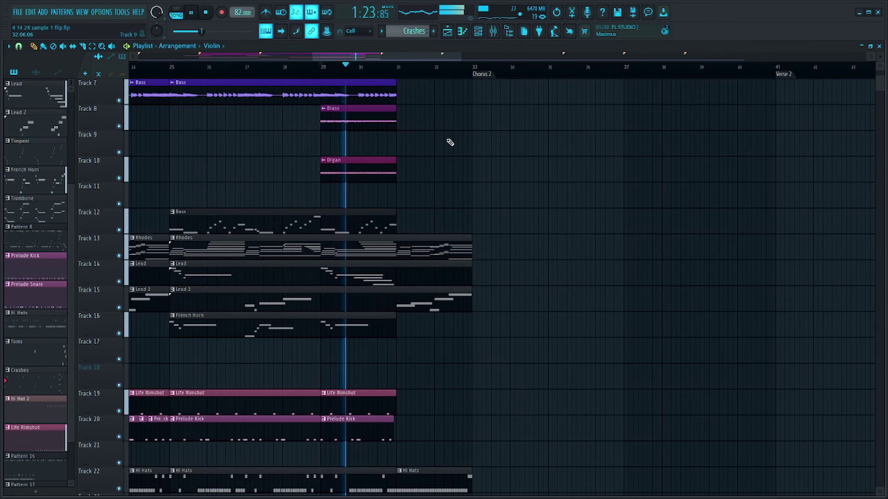
scroll(451, 153, down, 7)
ctrl+scroll(437, 173, down, 4)
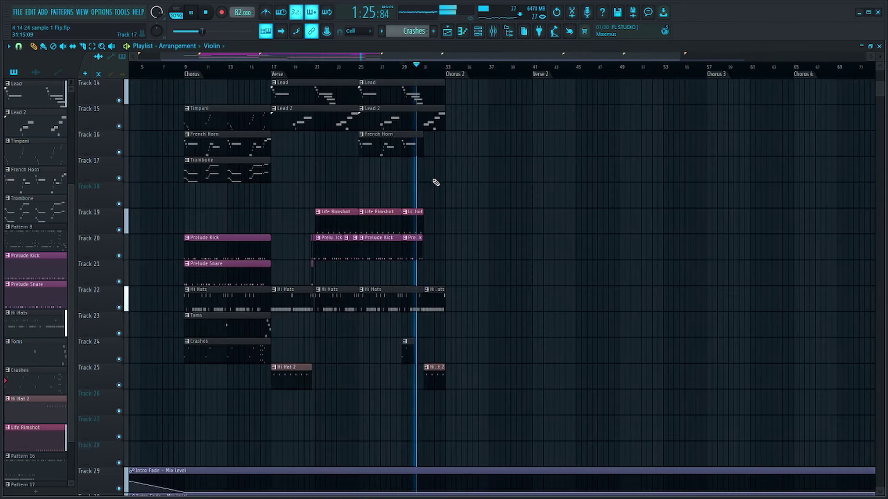
scroll(446, 264, up, 6)
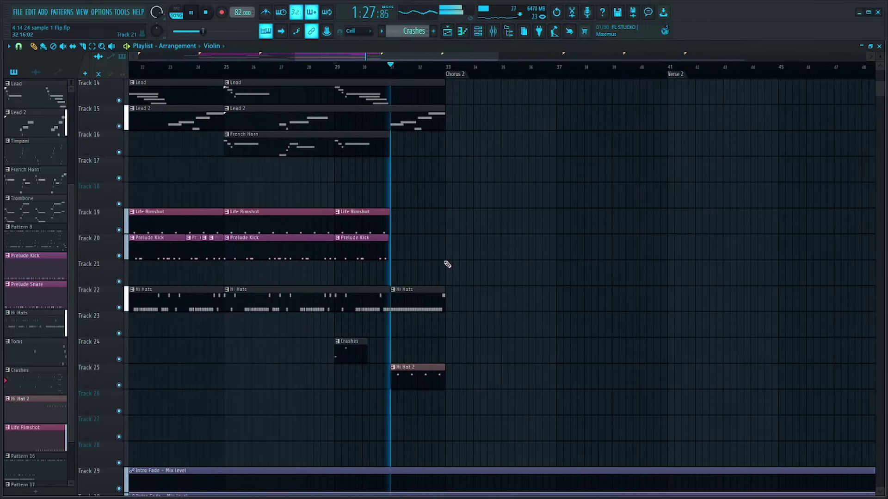
Trim the Rhodes, Lead and Lead 2 clips starting at bar 25 to a length of 7:14:00.
drag(440, 275, 445, 137)
key(space)
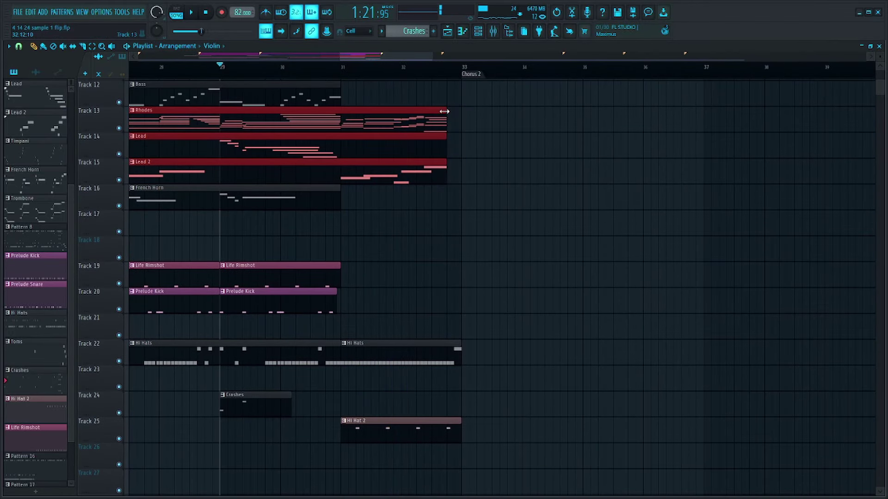
scroll(463, 143, up, 3)
scroll(424, 157, up, 2)
drag(402, 160, 453, 162)
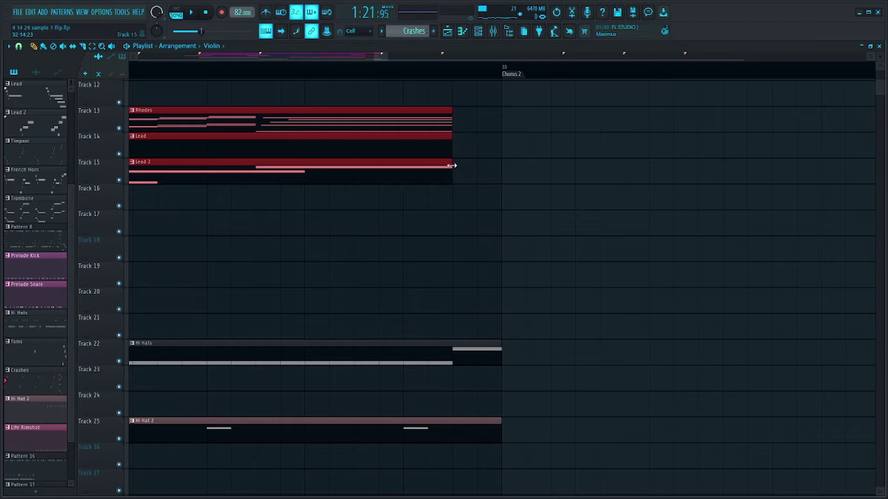
Trim the last Piano, String Section, Violin and Wah Guitar clips to end level with the shortened Rhodes and Lead clips.
scroll(477, 188, up, 5)
drag(469, 203, 472, 2)
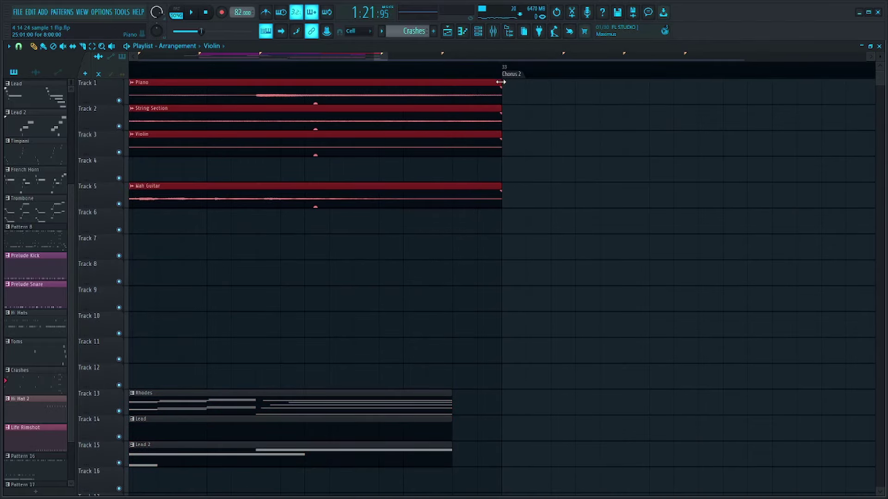
drag(500, 82, 452, 87)
scroll(461, 250, down, 4)
scroll(456, 240, down, 5)
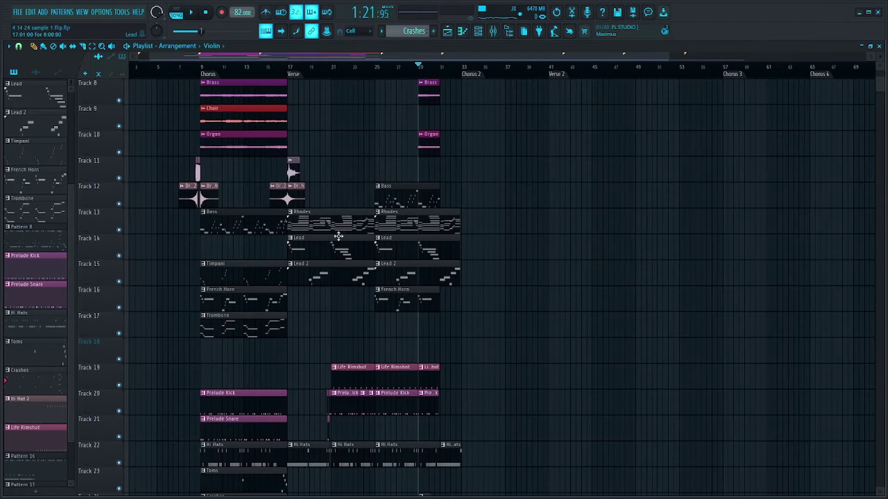
Copy the chorus Bass Double, Bass, Brass, Choir and Organ clips to Tracks 6 to 10, trimmed to run from bar 32 until the other stems end.
scroll(250, 159, up, 5)
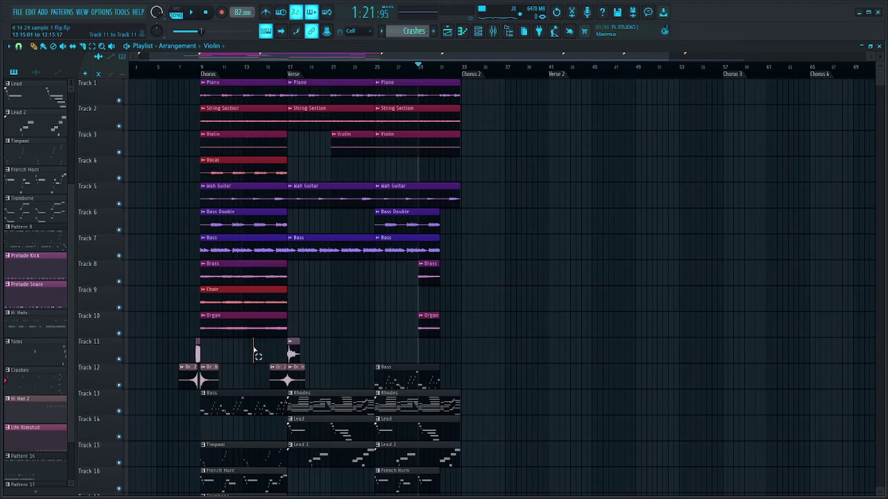
drag(254, 351, 247, 161)
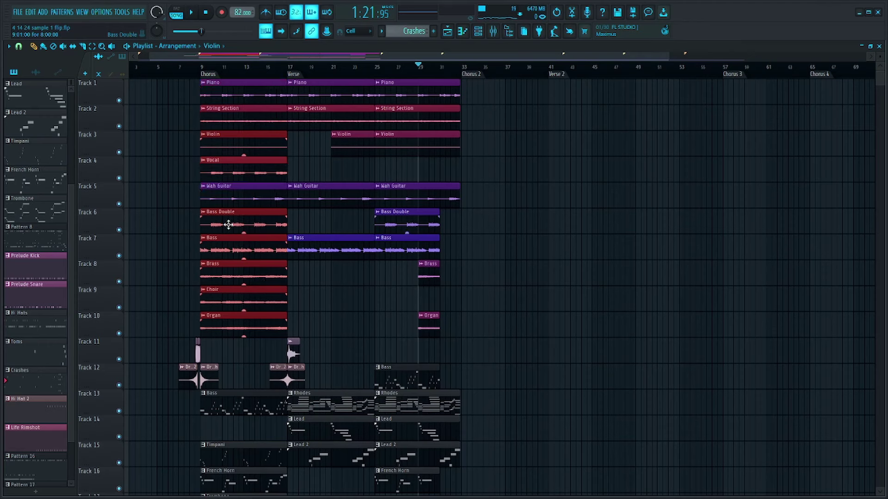
drag(228, 225, 452, 231)
scroll(457, 233, up, 5)
scroll(498, 218, up, 3)
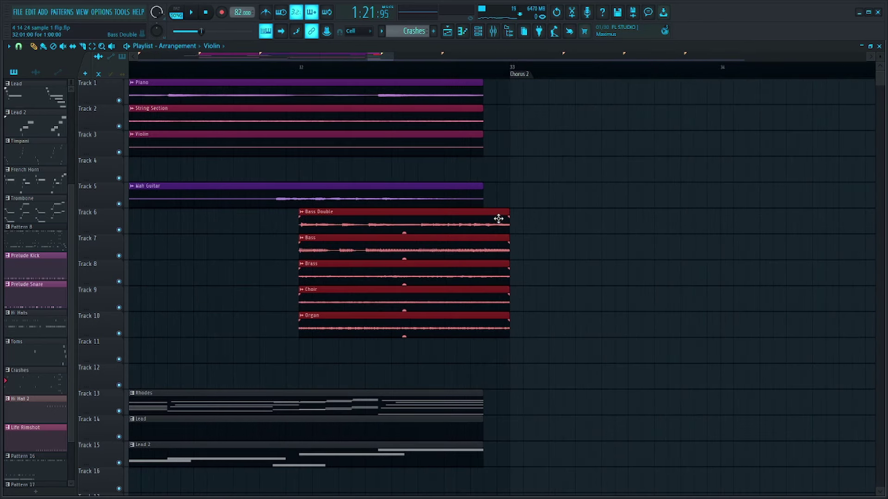
drag(506, 214, 481, 211)
scroll(481, 211, down, 8)
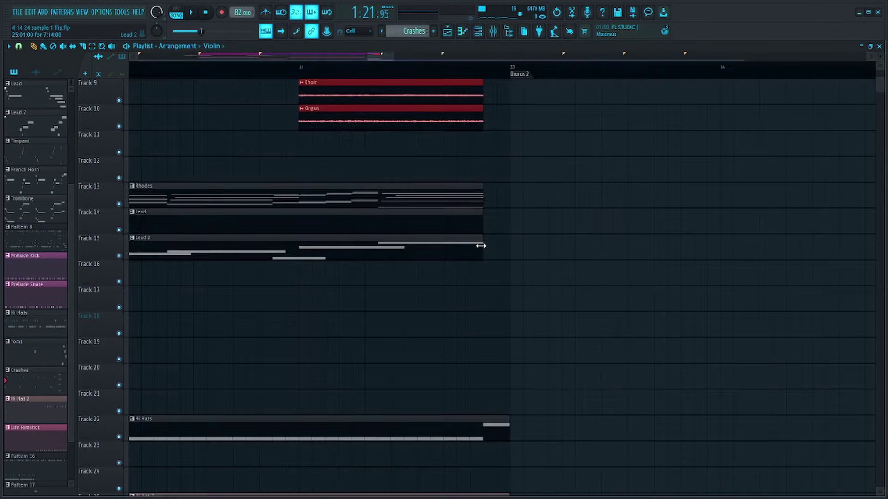
Copy the chorus Trombone clip to Track 17 in the late verse and trim its start to 32:04:00.
scroll(323, 300, down, 4)
scroll(297, 274, up, 4)
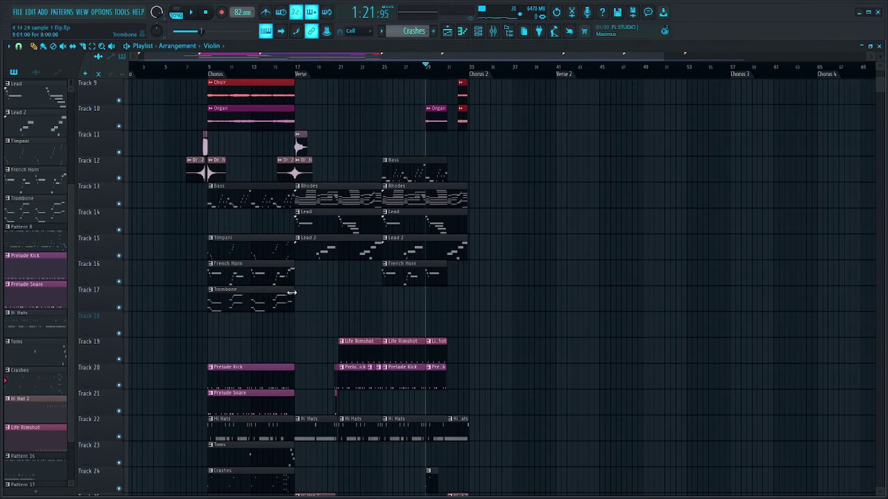
click(269, 311)
drag(268, 311, 433, 319)
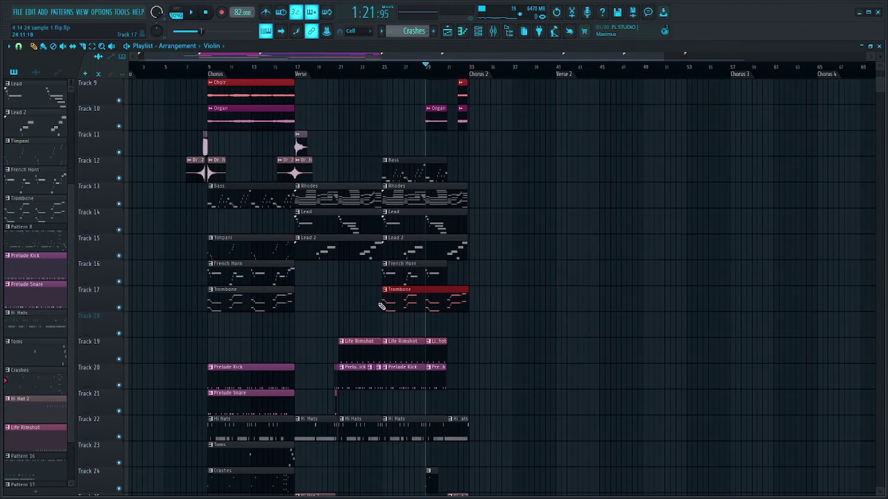
drag(384, 305, 460, 311)
scroll(457, 306, up, 3)
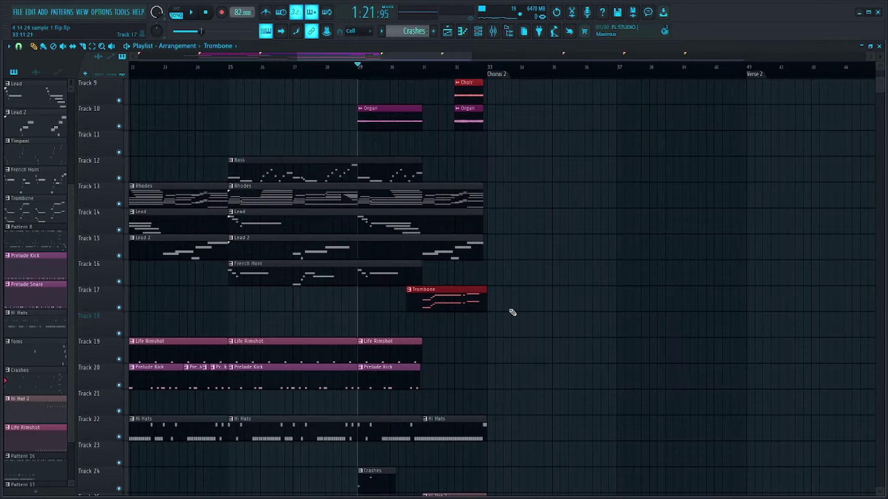
scroll(509, 310, up, 3)
drag(159, 309, 236, 303)
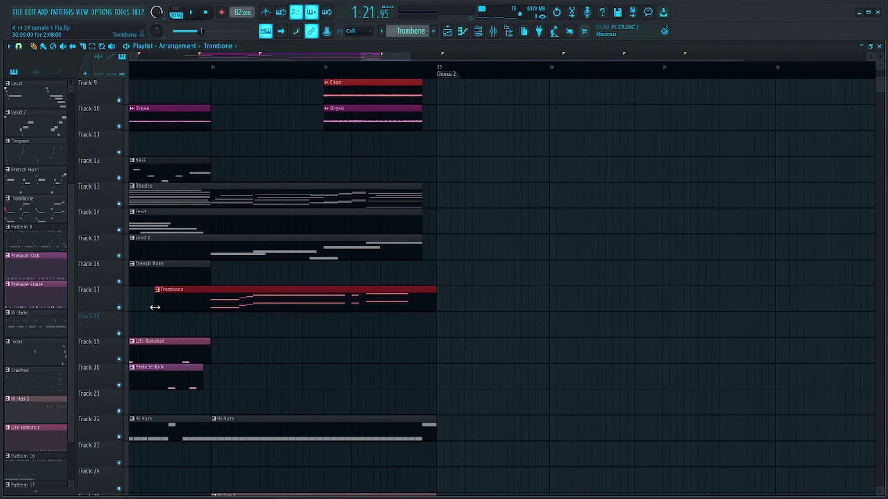
drag(154, 308, 357, 305)
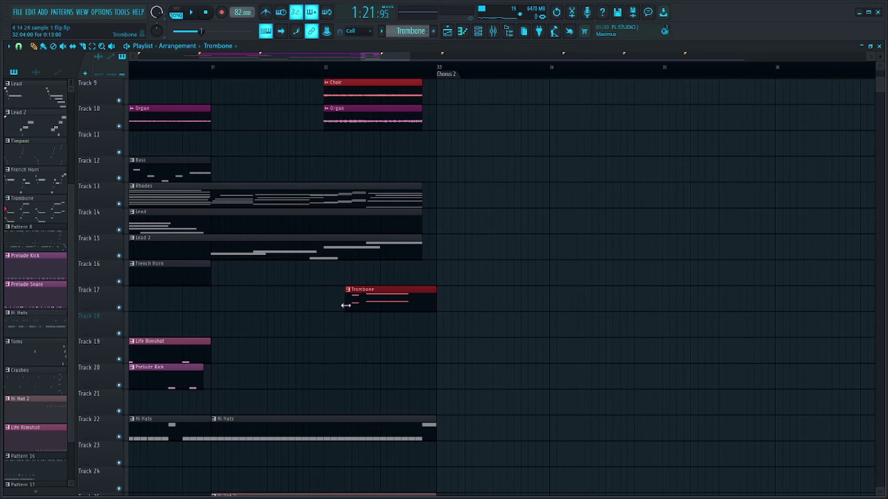
Trim the end of the new Trombone clip to a length of 0:09:00 and play the ending from bar 32.
scroll(345, 306, up, 2)
click(301, 74)
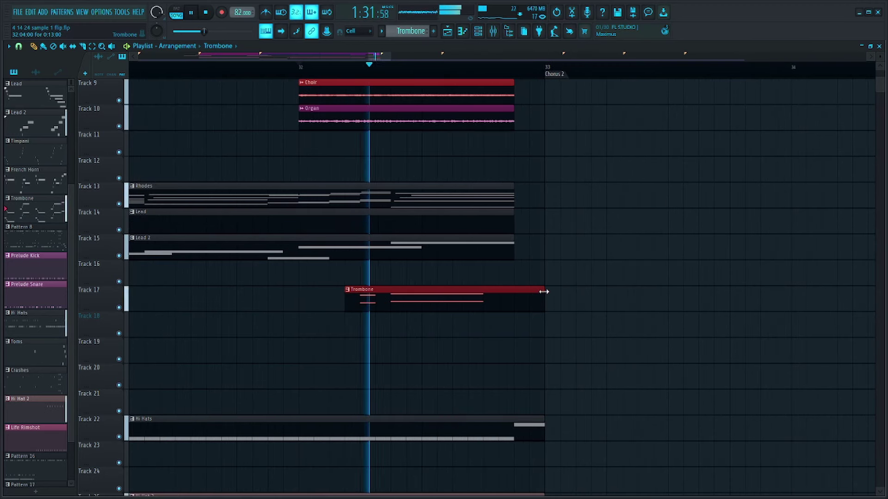
drag(543, 290, 495, 79)
key(space)
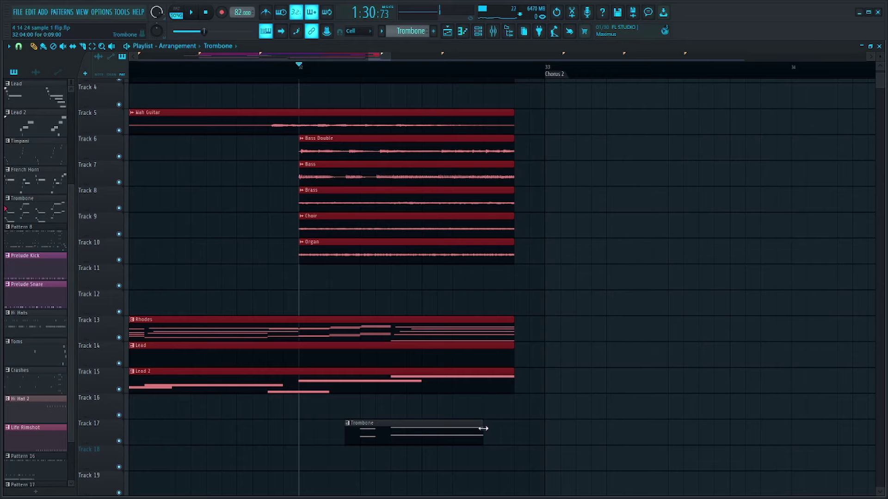
key(space)
drag(494, 443, 491, 83)
click(590, 307)
key(space)
Copy the opening Dreaming Crash #2 and Dreaming Crash clips to Track 12 around bar 33, aligning the reversed crash's end with the stems.
scroll(526, 407, down, 3)
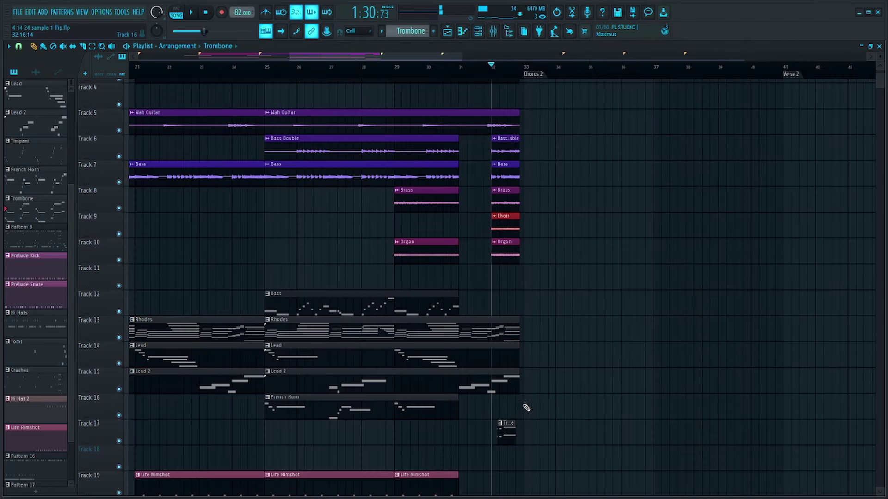
scroll(530, 397, down, 3)
scroll(499, 381, down, 5)
scroll(370, 323, up, 3)
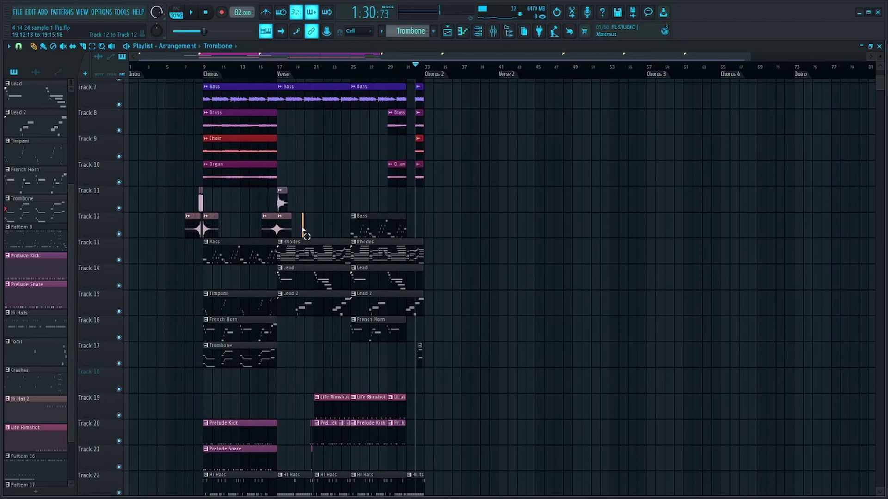
drag(202, 234, 202, 234)
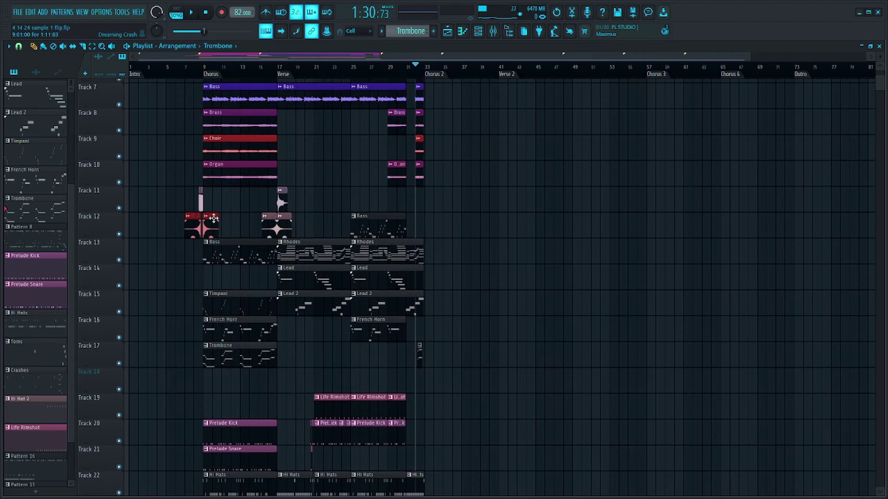
scroll(436, 216, up, 5)
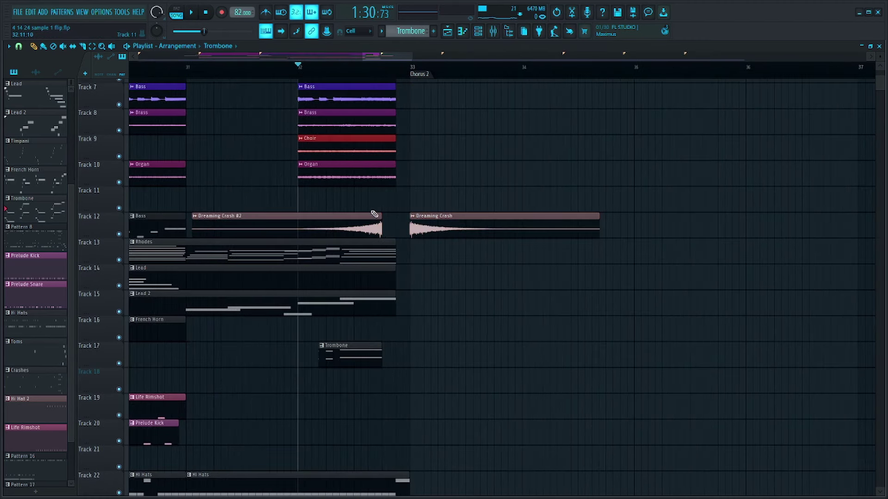
click(487, 225)
Copy the two drum break clips to Track 11 so they end at bar 33, and play the transition into Chorus 2.
scroll(487, 226, down, 6)
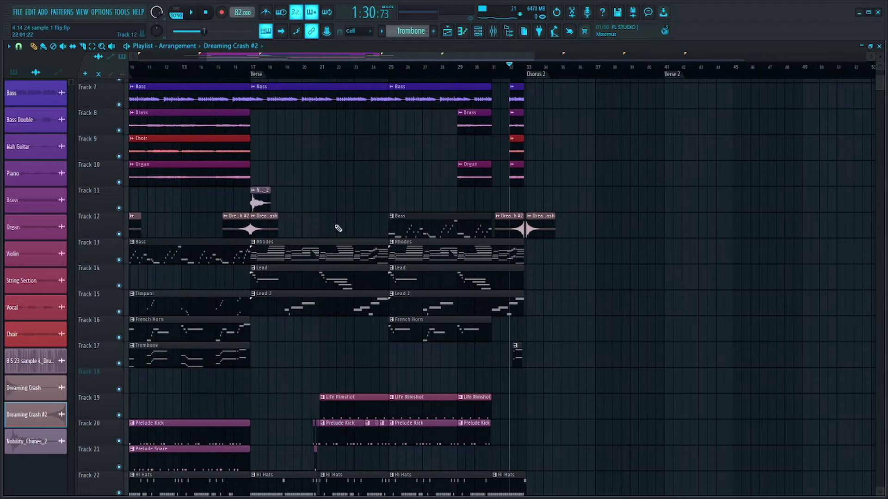
scroll(196, 199, up, 4)
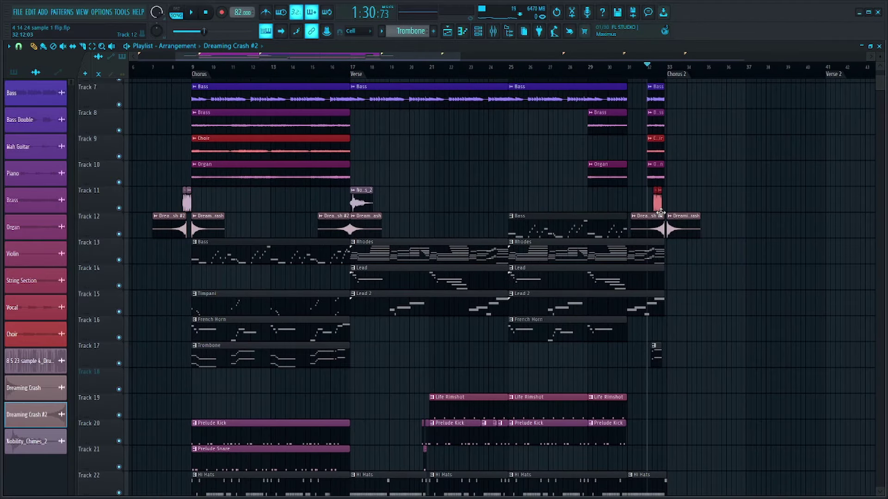
scroll(660, 212, up, 5)
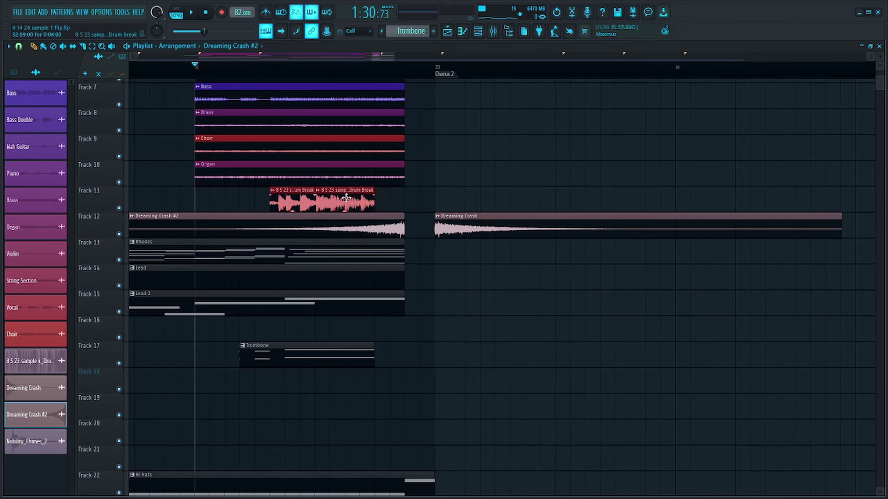
drag(346, 198, 399, 196)
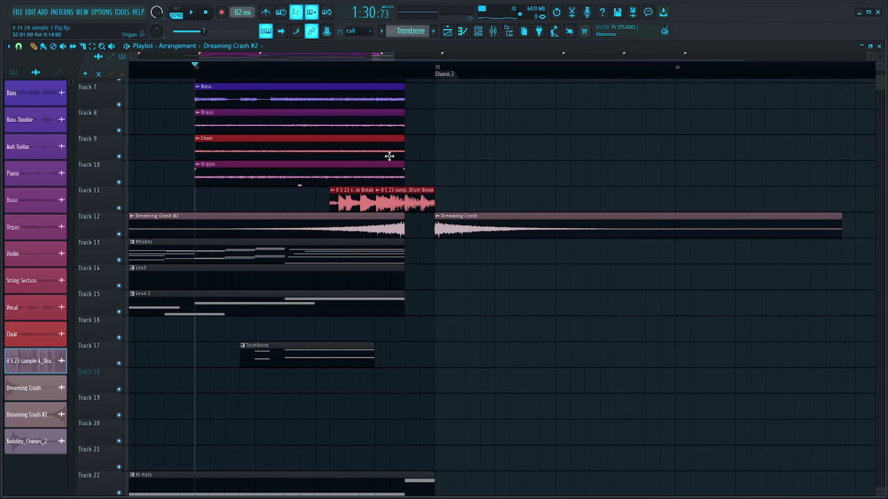
click(330, 70)
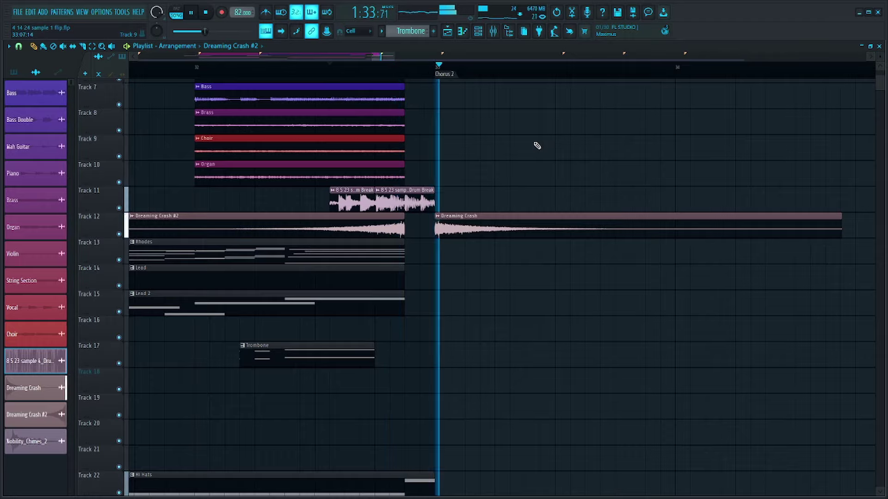
scroll(535, 146, down, 4)
key(space)
Copy the Dreaming Crash #2 and Dreaming Crash pair onto Track 18 in the verse, around the drum fill before bar 21.
scroll(535, 147, down, 3)
scroll(331, 255, down, 3)
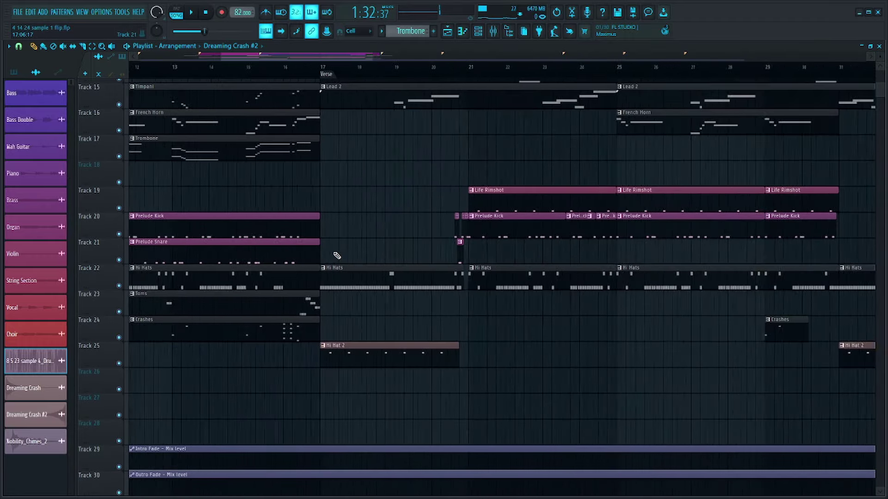
scroll(344, 231, up, 3)
drag(341, 169, 491, 296)
scroll(449, 396, up, 4)
scroll(456, 309, up, 4)
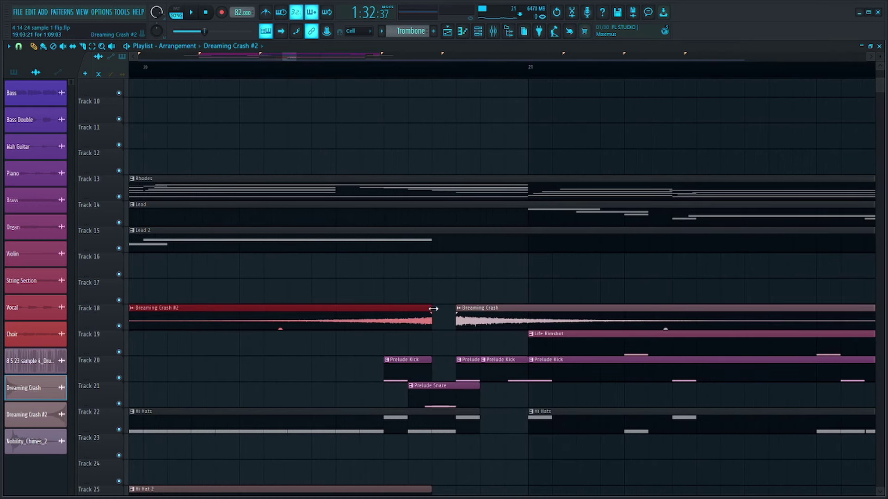
Move Dreaming Crash #2 to Track 20, ending at the fill's first Prelude Kick, and shift Dreaming Crash on Track 18 to start at bar 21.
drag(392, 324, 364, 377)
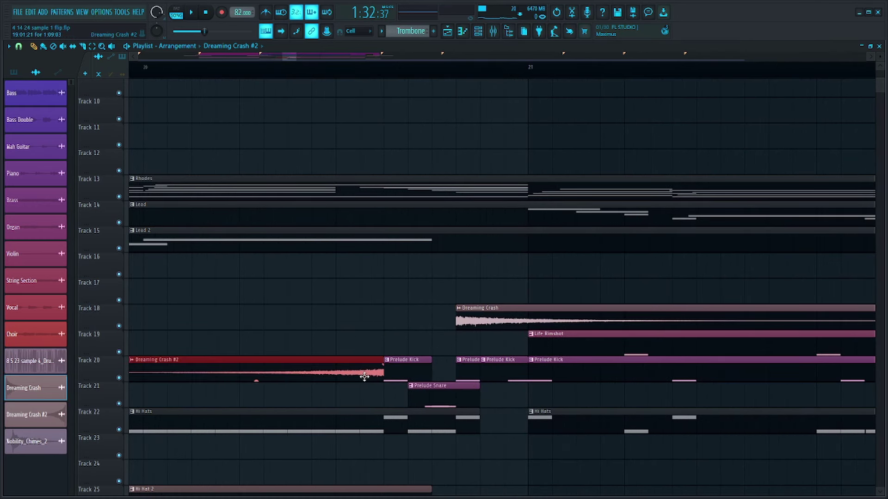
click(449, 339)
drag(453, 323, 560, 335)
click(586, 307)
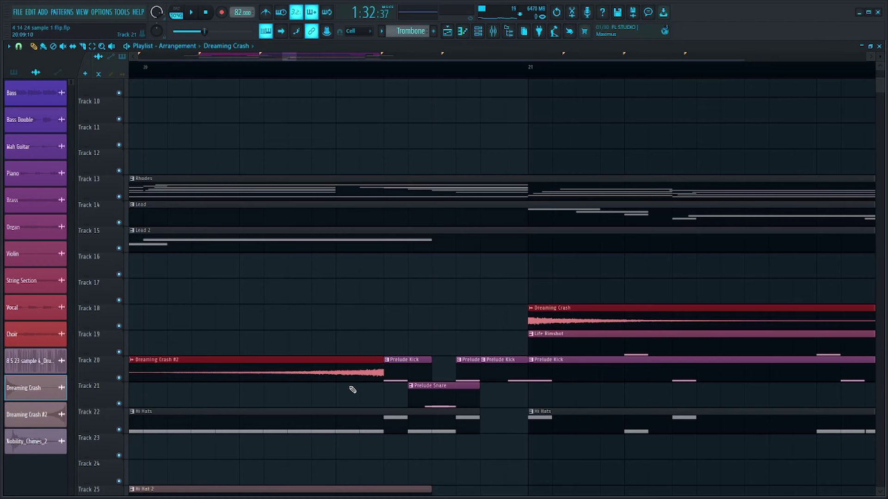
Lower the gain of both new verse crash clips to -1.7 dB and play the transition into bar 21.
drag(702, 329, 664, 307)
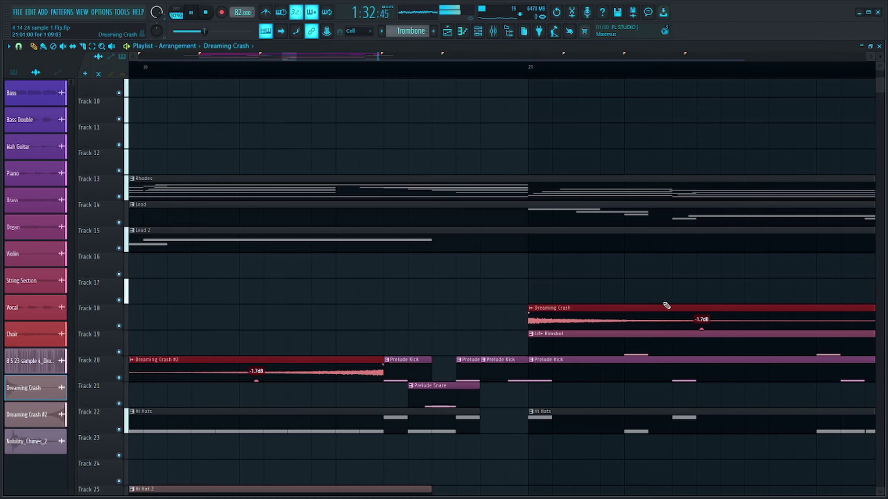
click(561, 290)
scroll(555, 287, down, 3)
key(space)
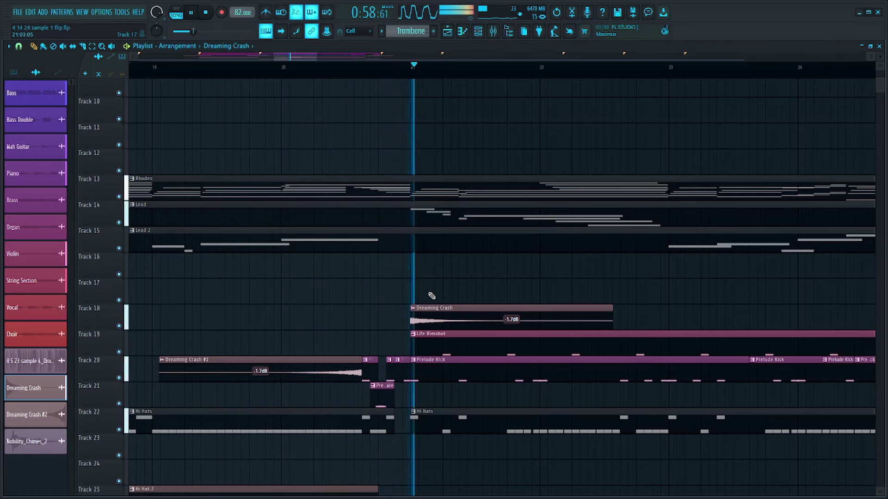
scroll(433, 297, down, 5)
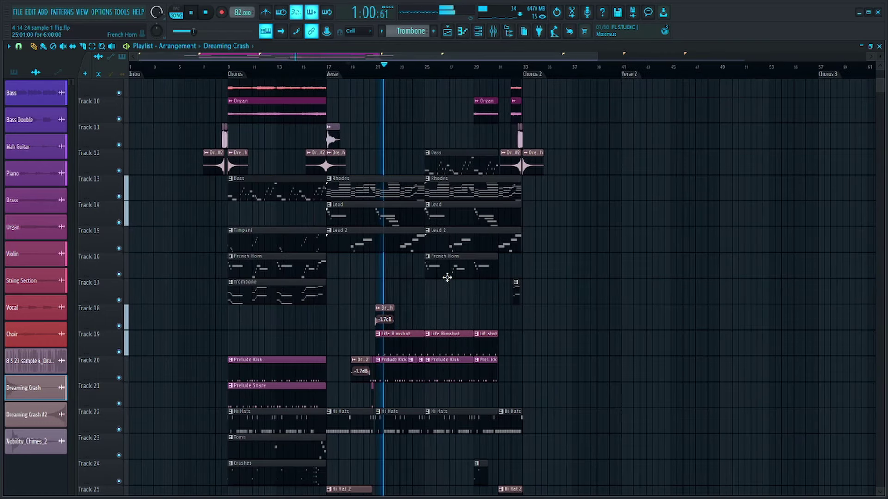
key(space)
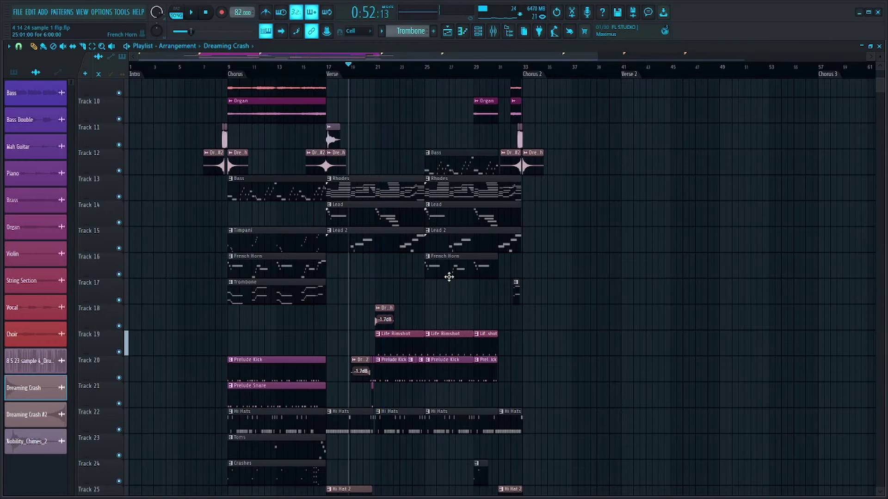
Select the time range from bar 9 to bar 33 and copy the chorus stems on Tracks 1 to 10 into the intro at bar 1.
scroll(543, 345, down, 3)
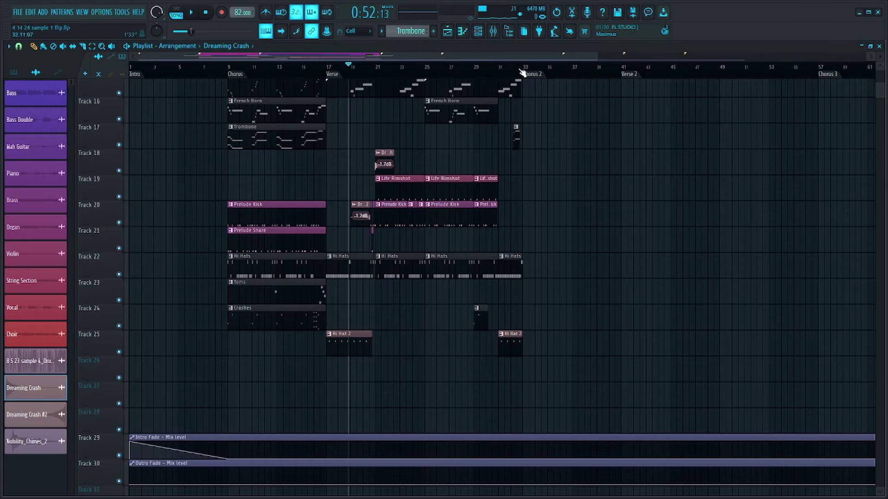
drag(525, 68, 264, 70)
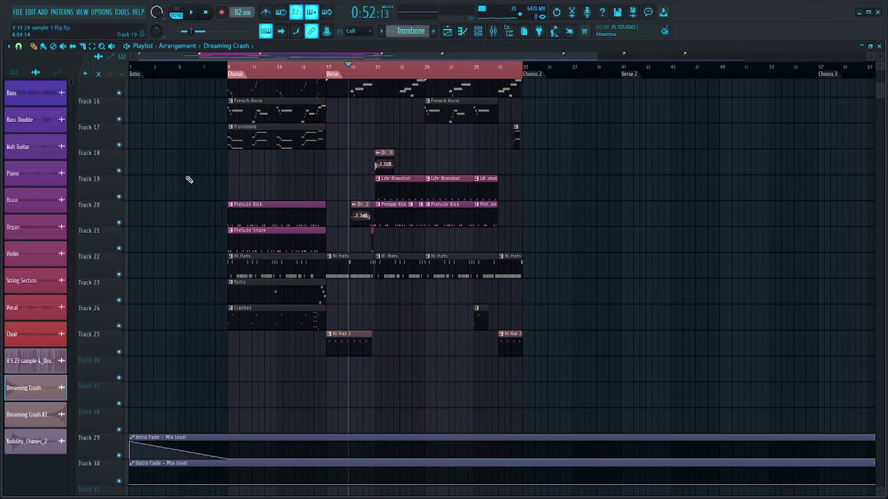
scroll(153, 192, up, 6)
ctrl+scroll(353, 162, up, 5)
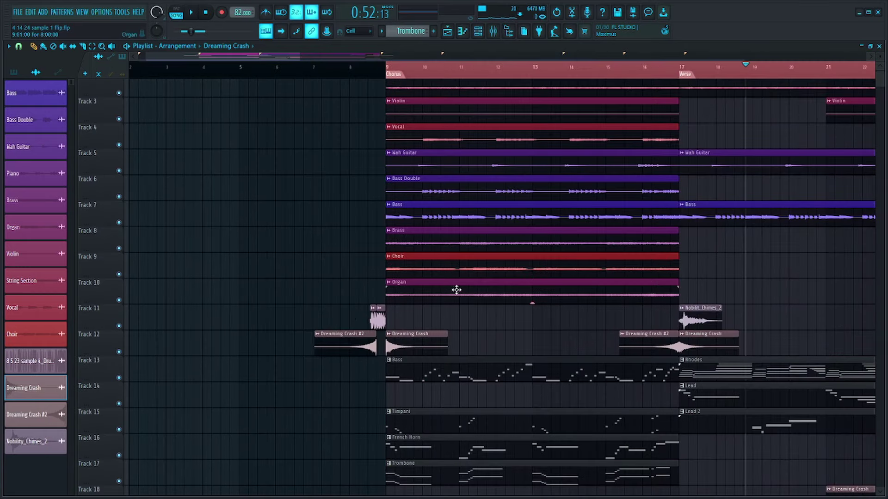
scroll(456, 290, up, 2)
ctrl+scroll(356, 157, down, 3)
key(ctrl+v)
ctrl+scroll(124, 231, up, 3)
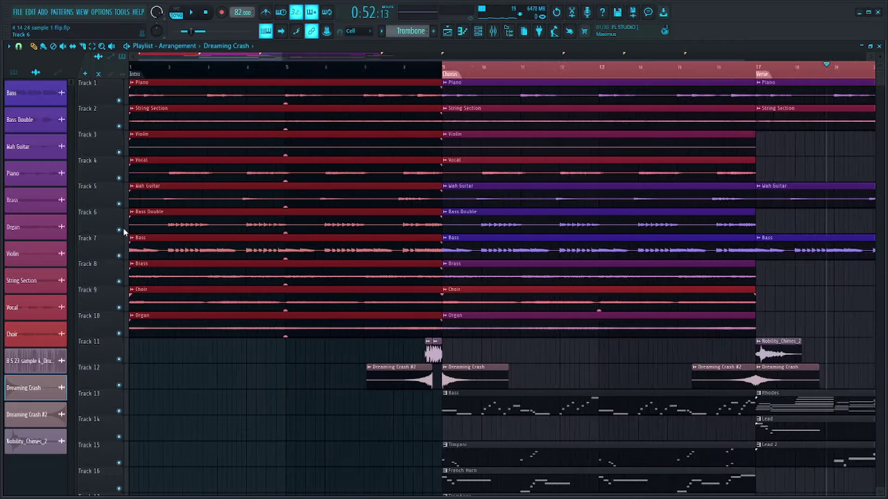
Trim the intro stem clips on Tracks 1 to 10 to start at bar 5 with a length of 3:12:00.
ctrl+scroll(123, 231, up, 1)
drag(133, 205, 316, 214)
ctrl+scroll(493, 90, up, 2)
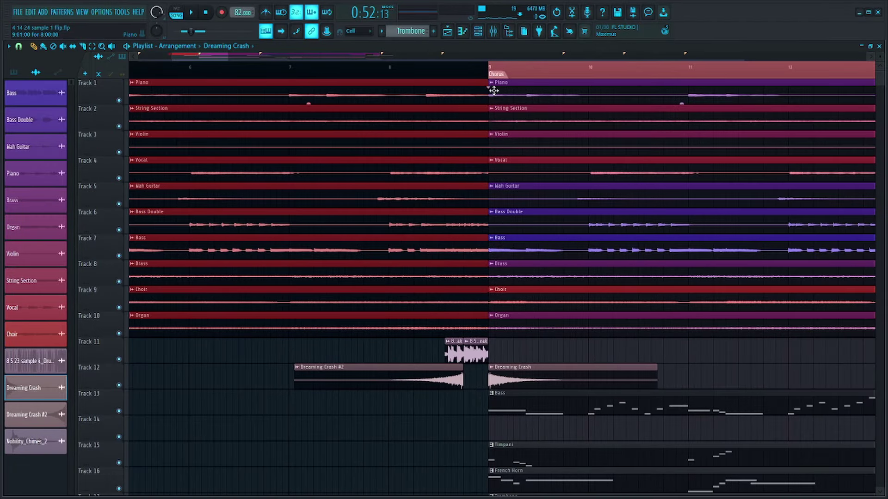
drag(485, 82, 454, 86)
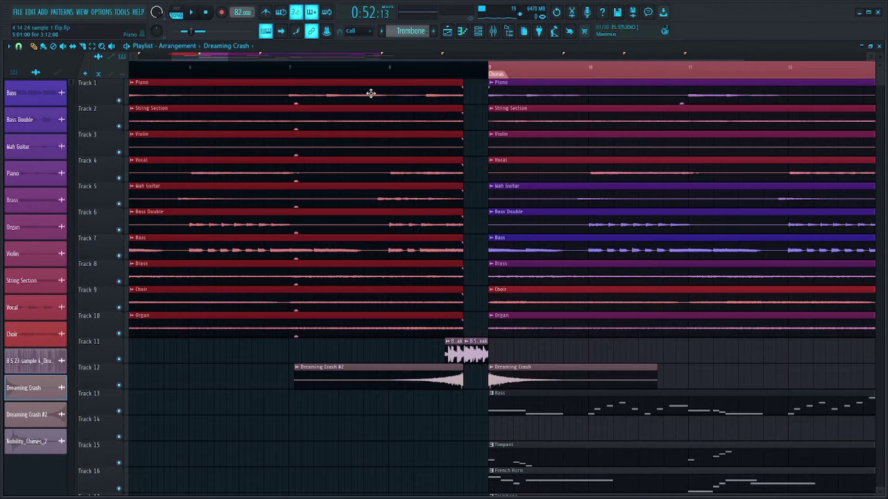
Play the arrangement from bar 5 through the intro stems into the chorus and look over the chorus and verse tracks.
ctrl+scroll(248, 82, down, 4)
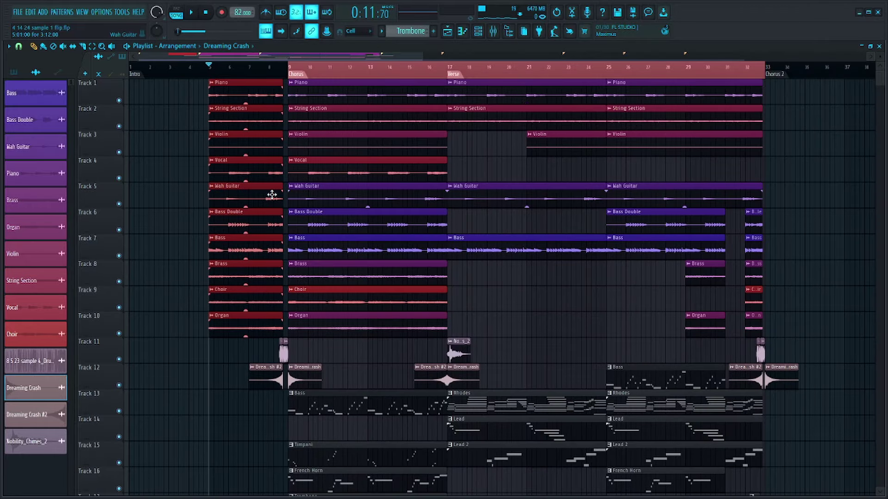
key(space)
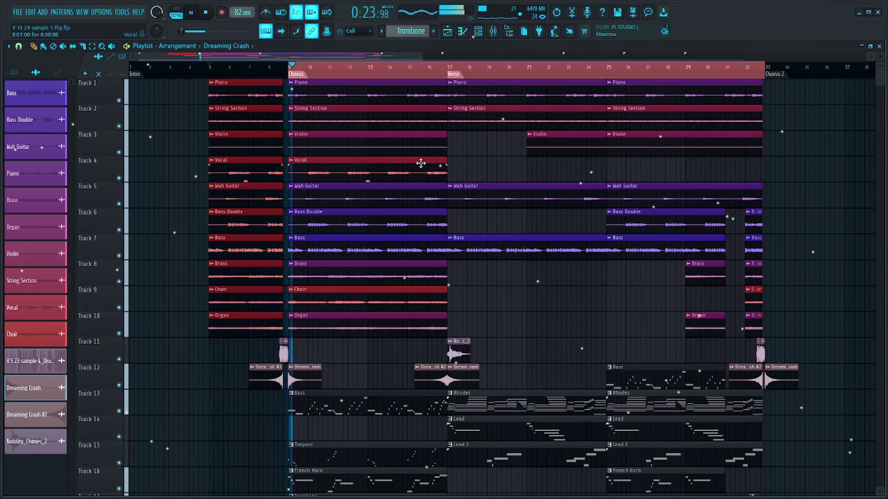
scroll(497, 236, down, 2)
scroll(504, 239, down, 3)
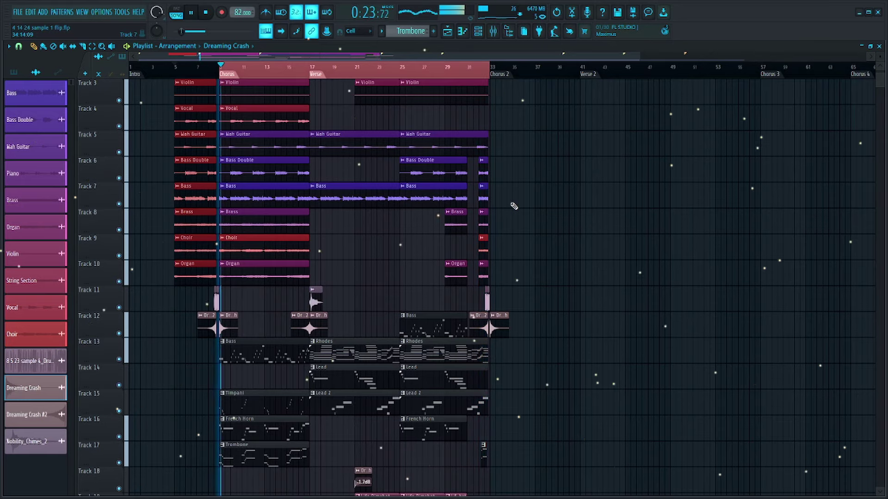
ctrl+scroll(504, 254, up, 3)
scroll(476, 323, down, 5)
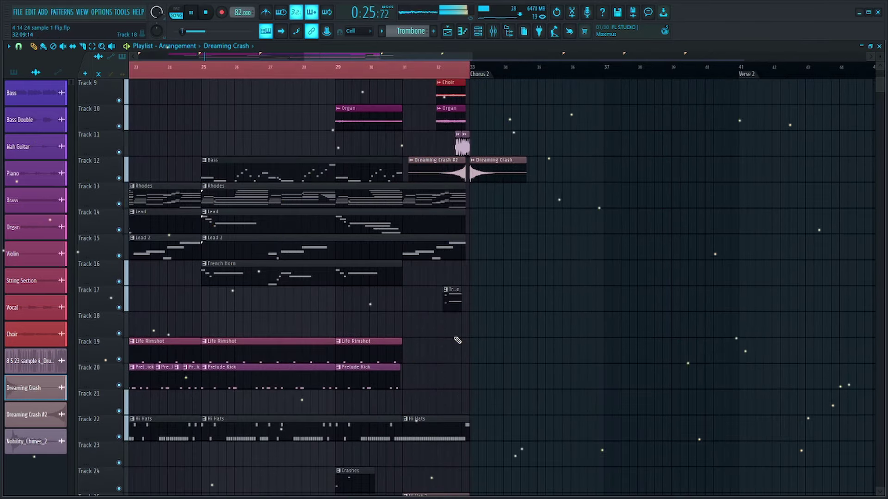
key(space)
ctrl+scroll(319, 285, down, 3)
scroll(319, 284, up, 4)
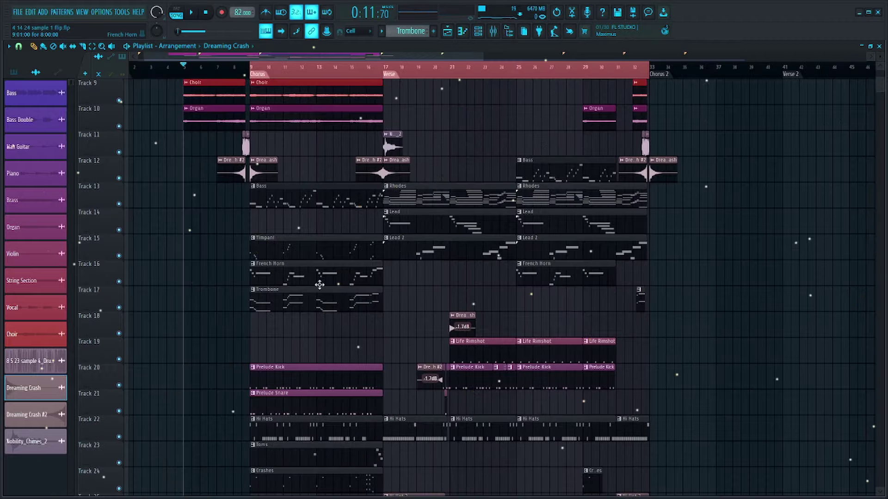